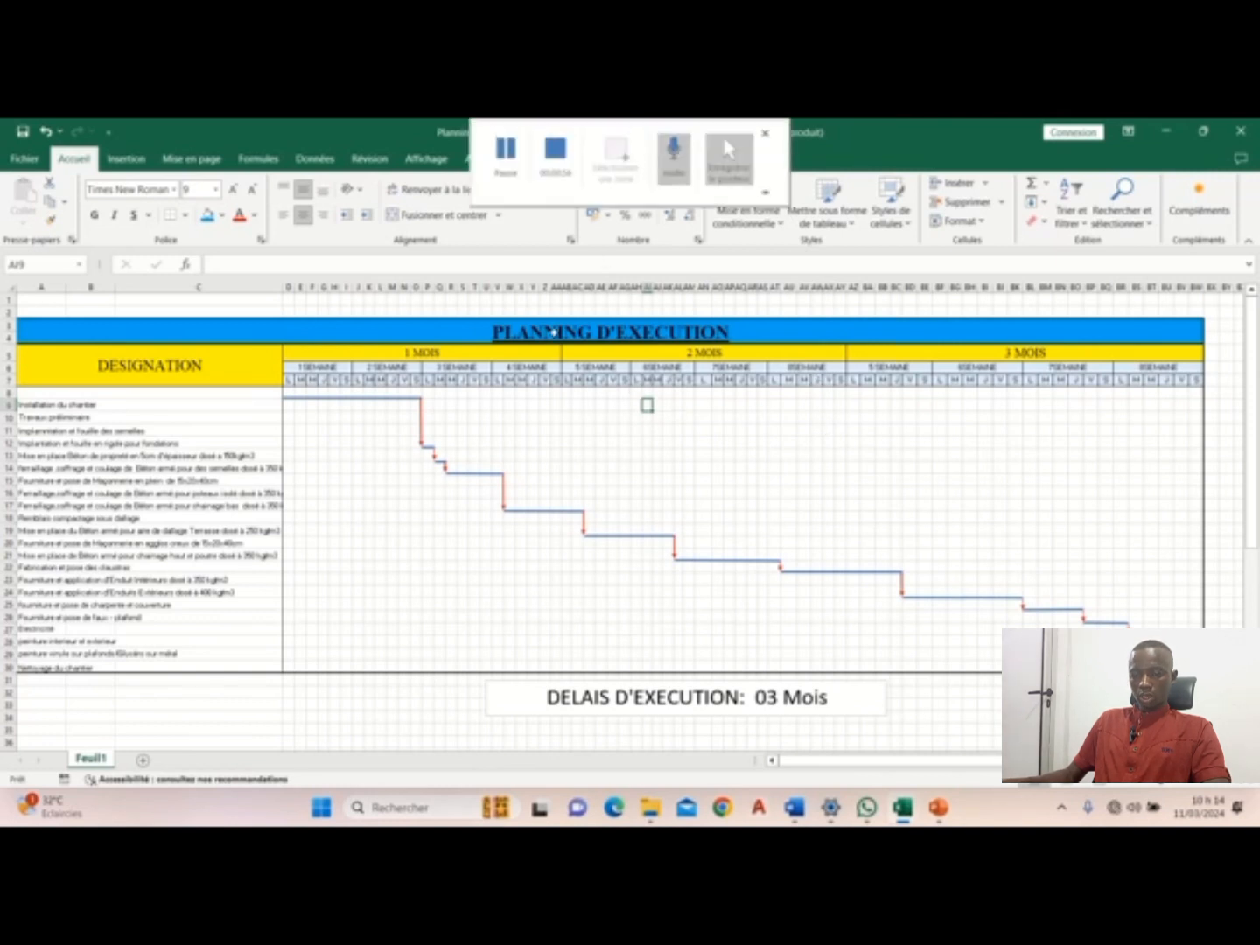
Step: Review the schedule's PLANNING D'EXECUTION title, the execution-delay text box, the DESIGNATION header and the three month headers
{"action": "left_click", "coordinate": [679, 336]}
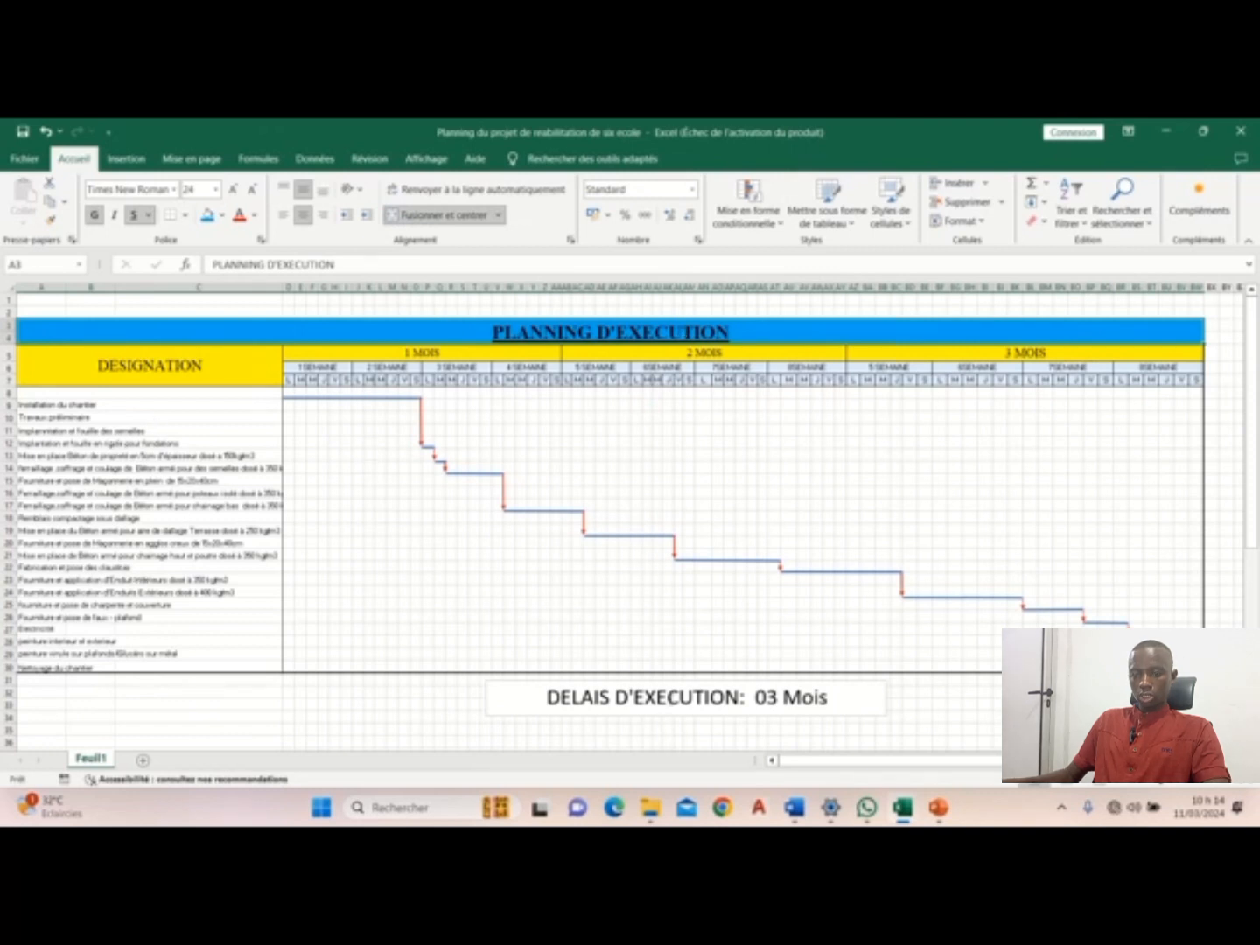
{"action": "left_click", "coordinate": [778, 696]}
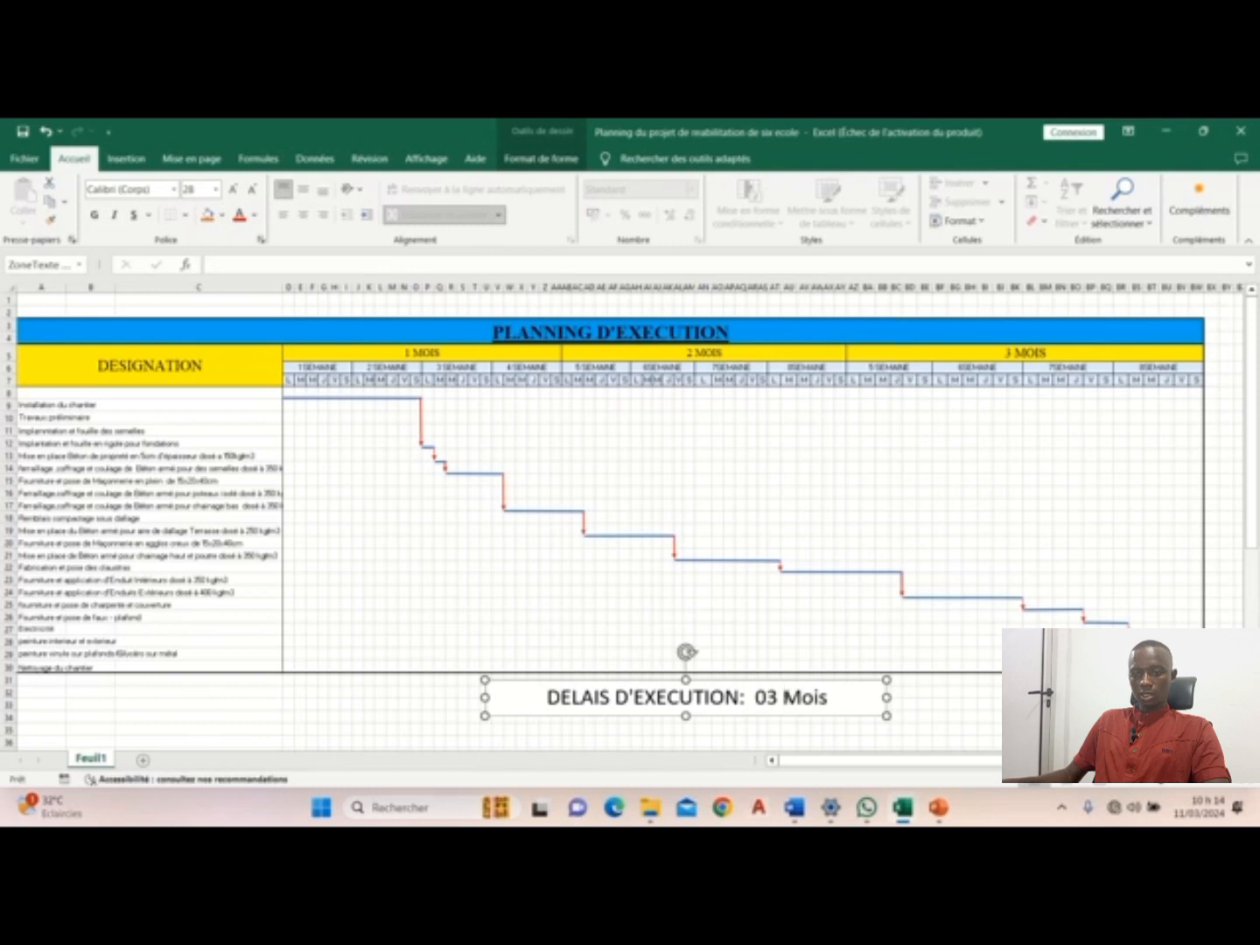
{"action": "left_click", "coordinate": [217, 361]}
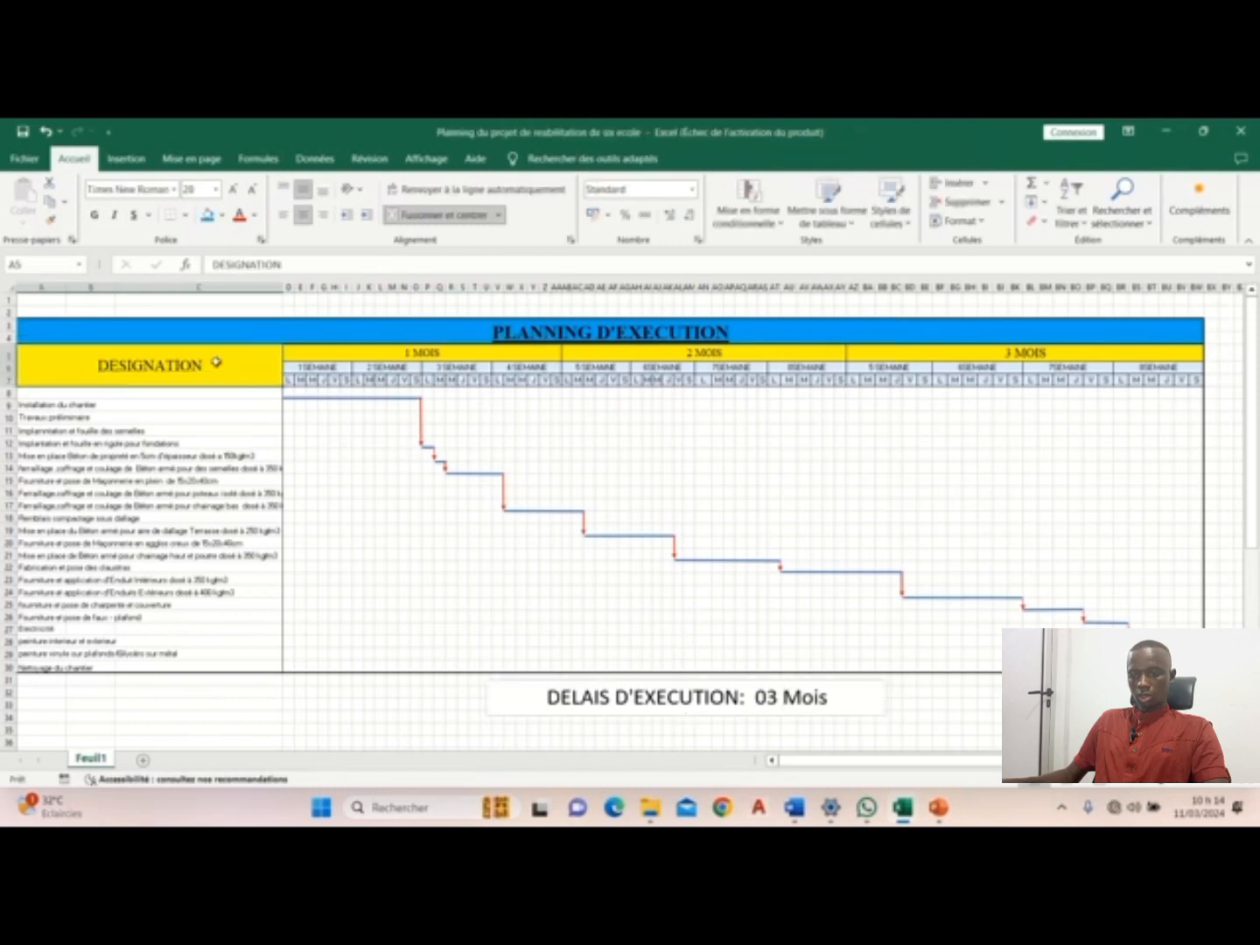
{"action": "left_click", "coordinate": [667, 342]}
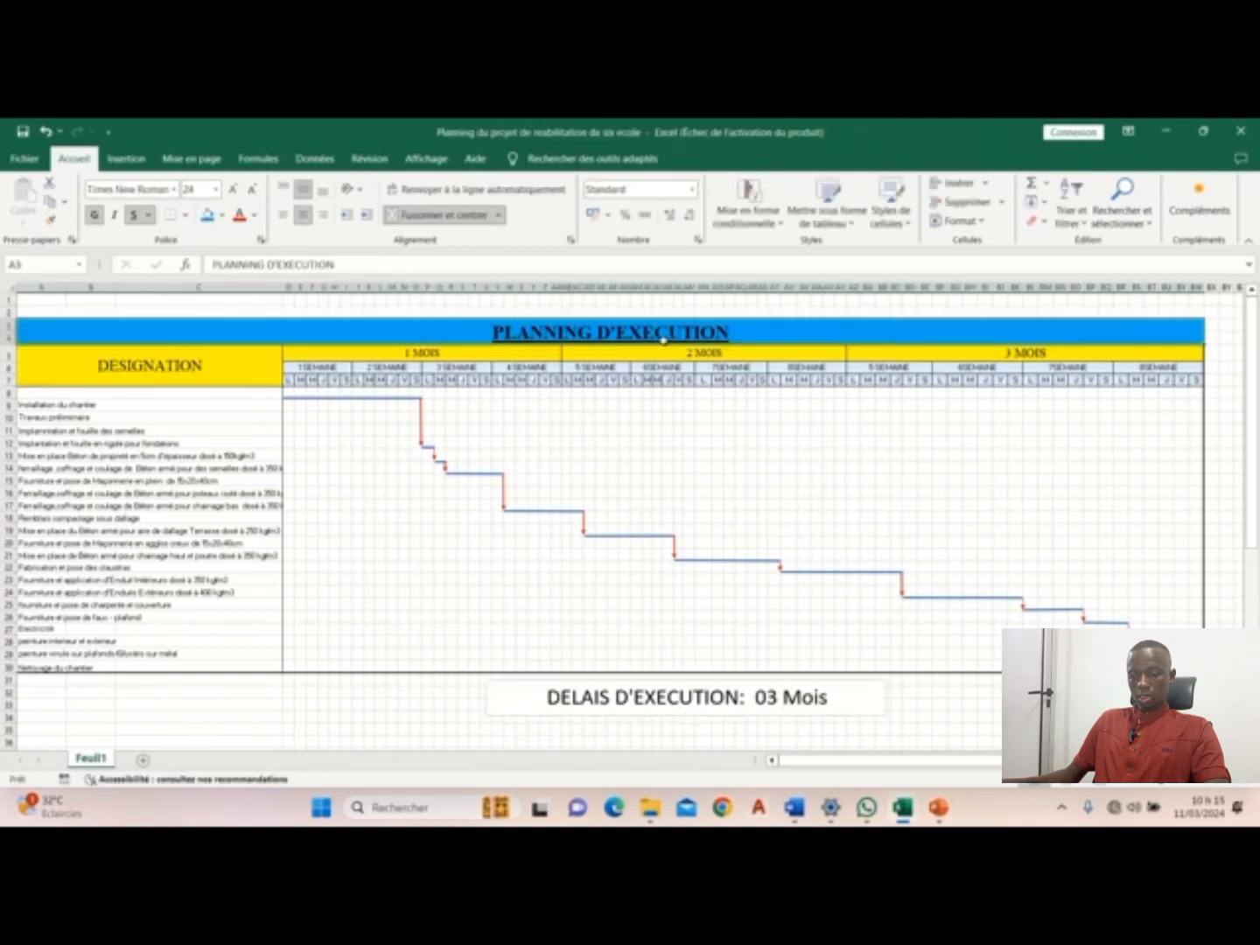
{"action": "left_click", "coordinate": [187, 372]}
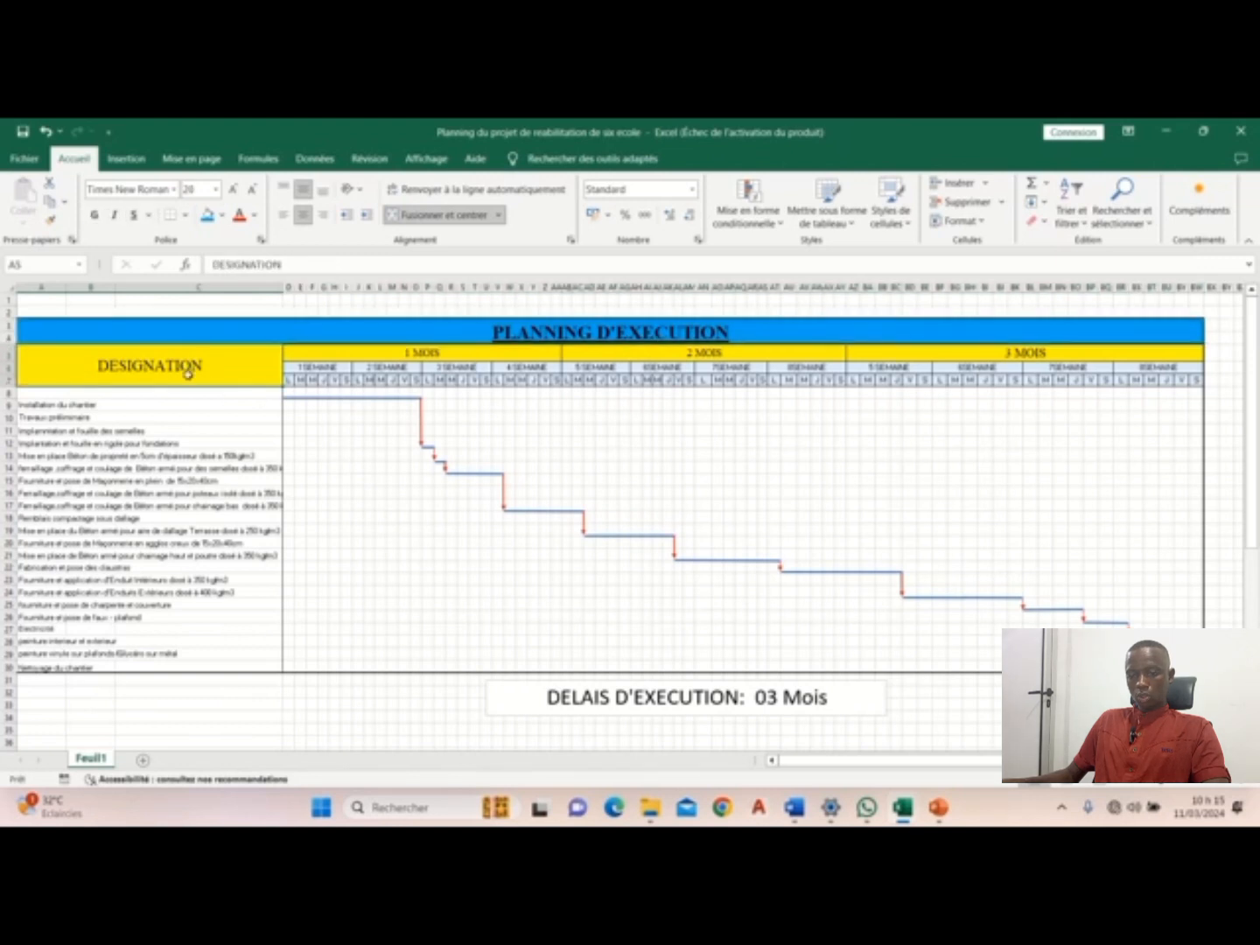
{"action": "left_click", "coordinate": [461, 354]}
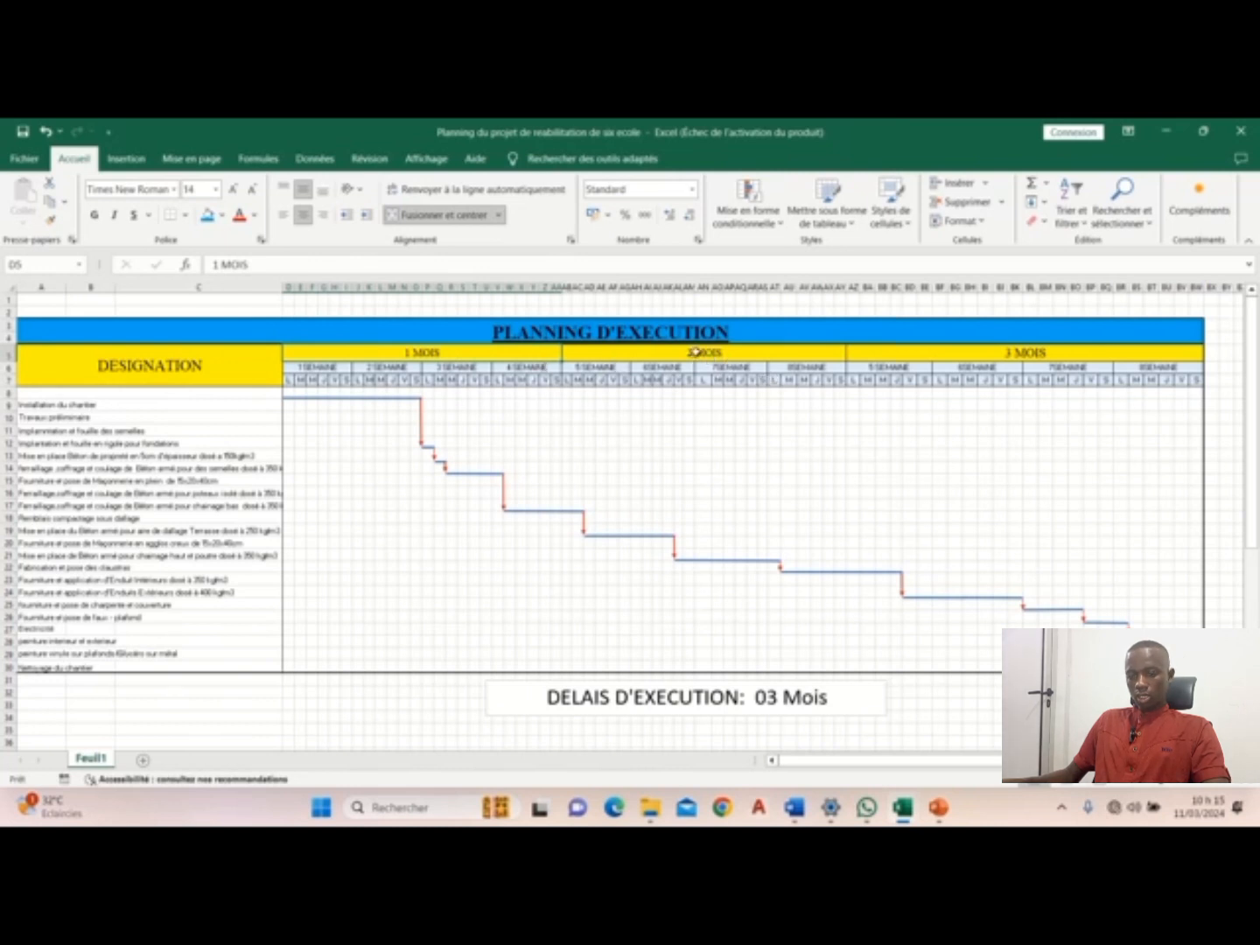
{"action": "left_click", "coordinate": [696, 350]}
{"action": "left_click", "coordinate": [1015, 358]}
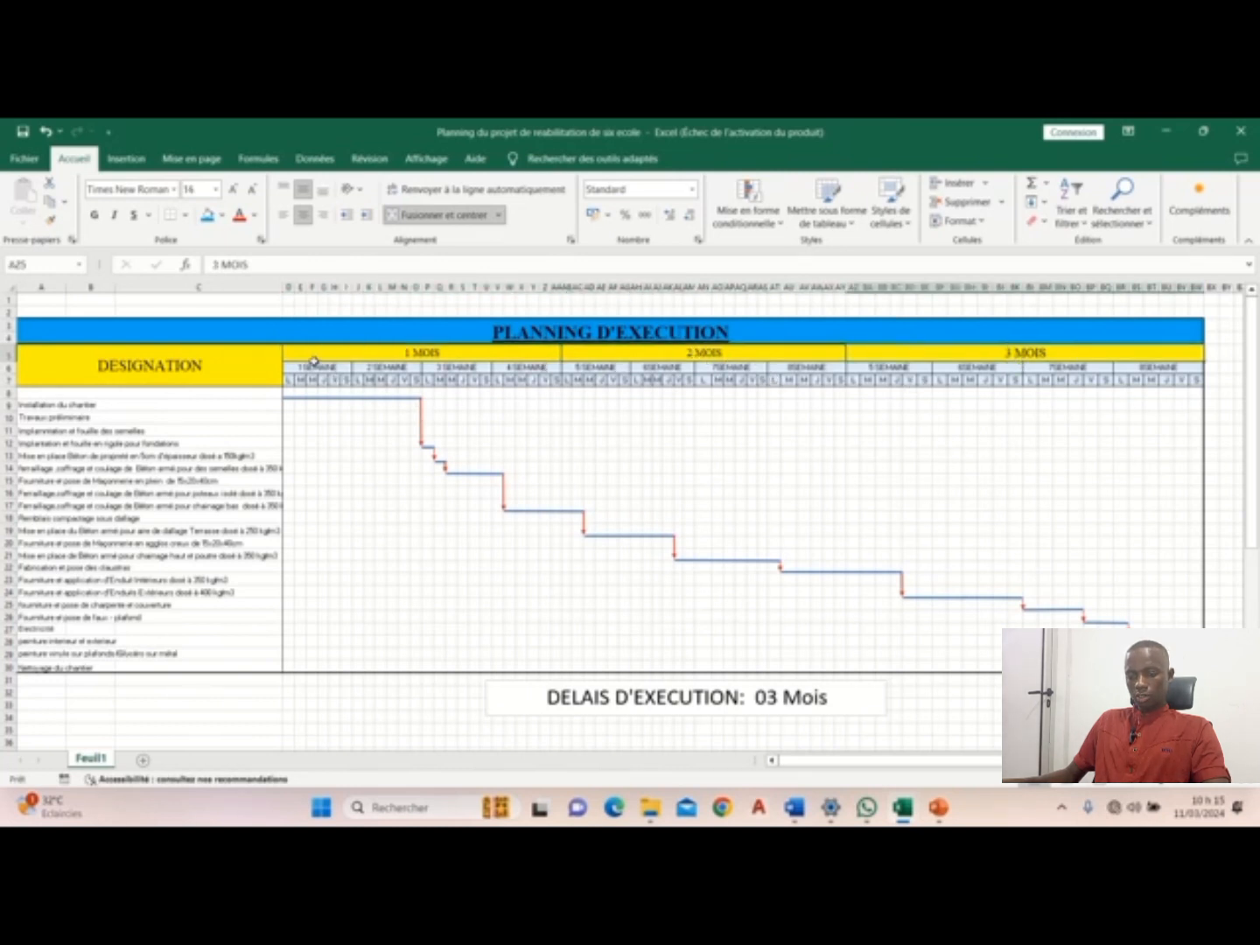
Step: Examine the week headers under the months and the weekday letters of 1 SEMAINE
{"action": "left_click", "coordinate": [315, 367]}
{"action": "left_click", "coordinate": [383, 372]}
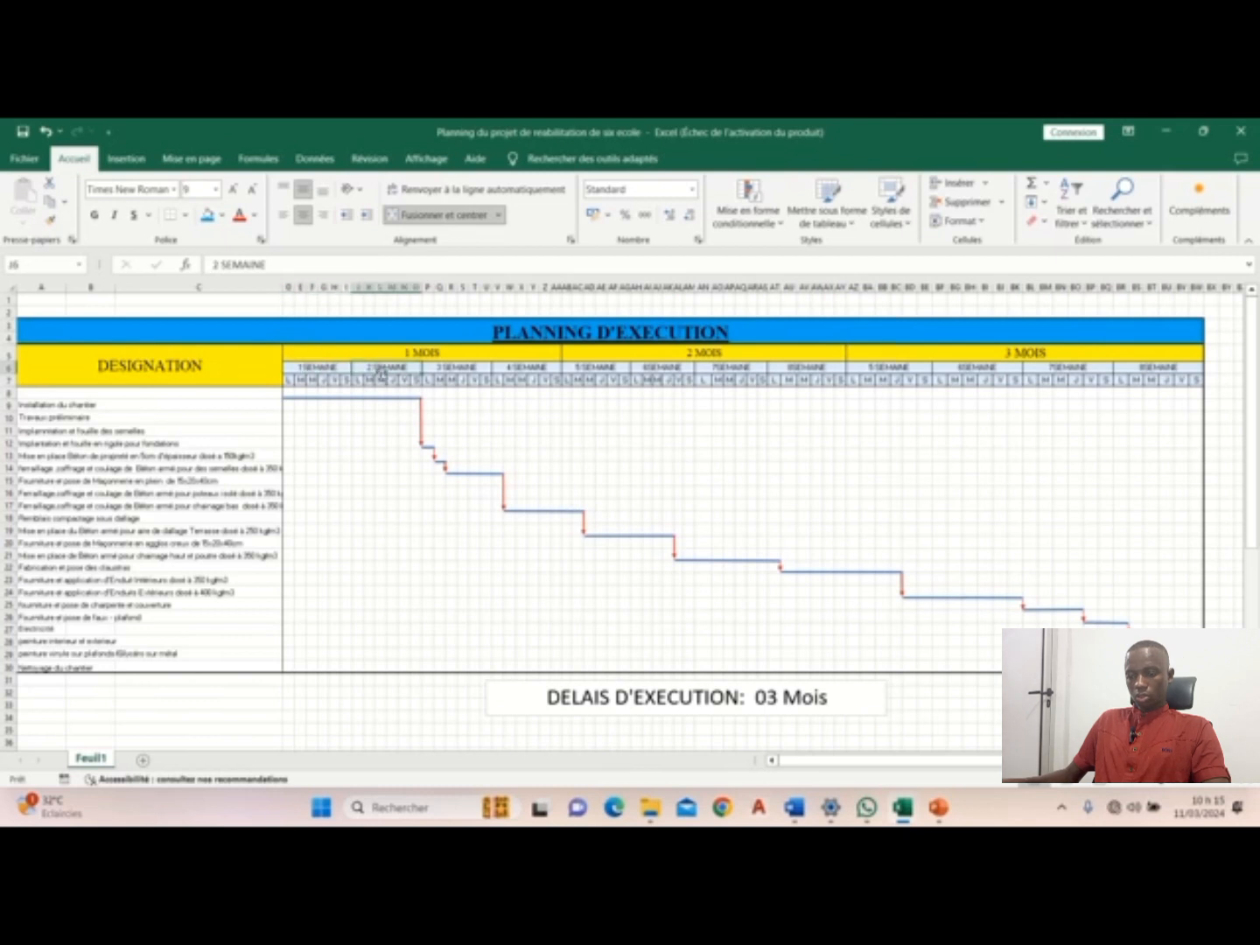
{"action": "left_click", "coordinate": [452, 371]}
{"action": "left_click", "coordinate": [530, 375]}
{"action": "left_click", "coordinate": [608, 367]}
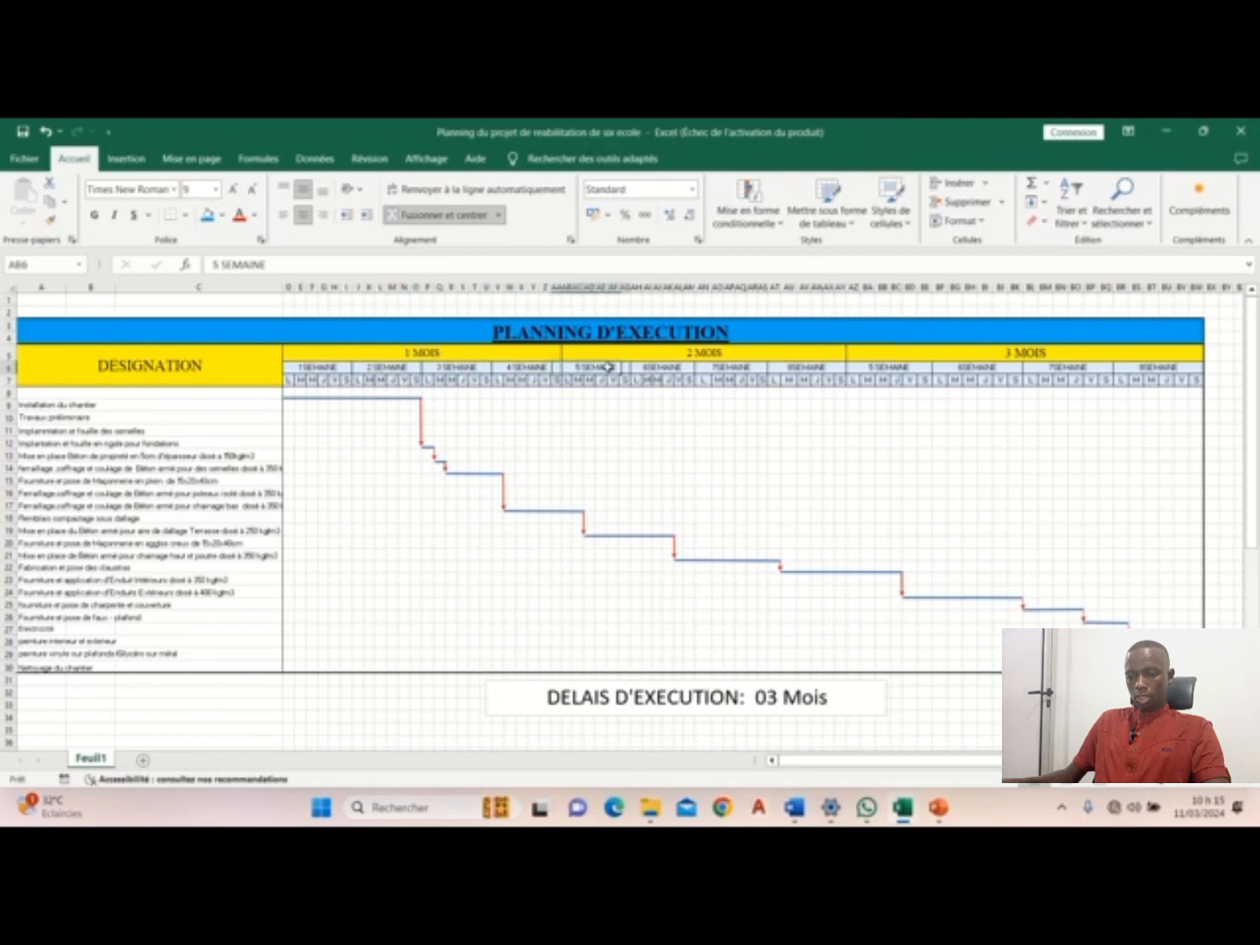
{"action": "left_click", "coordinate": [320, 370]}
{"action": "left_click", "coordinate": [408, 365]}
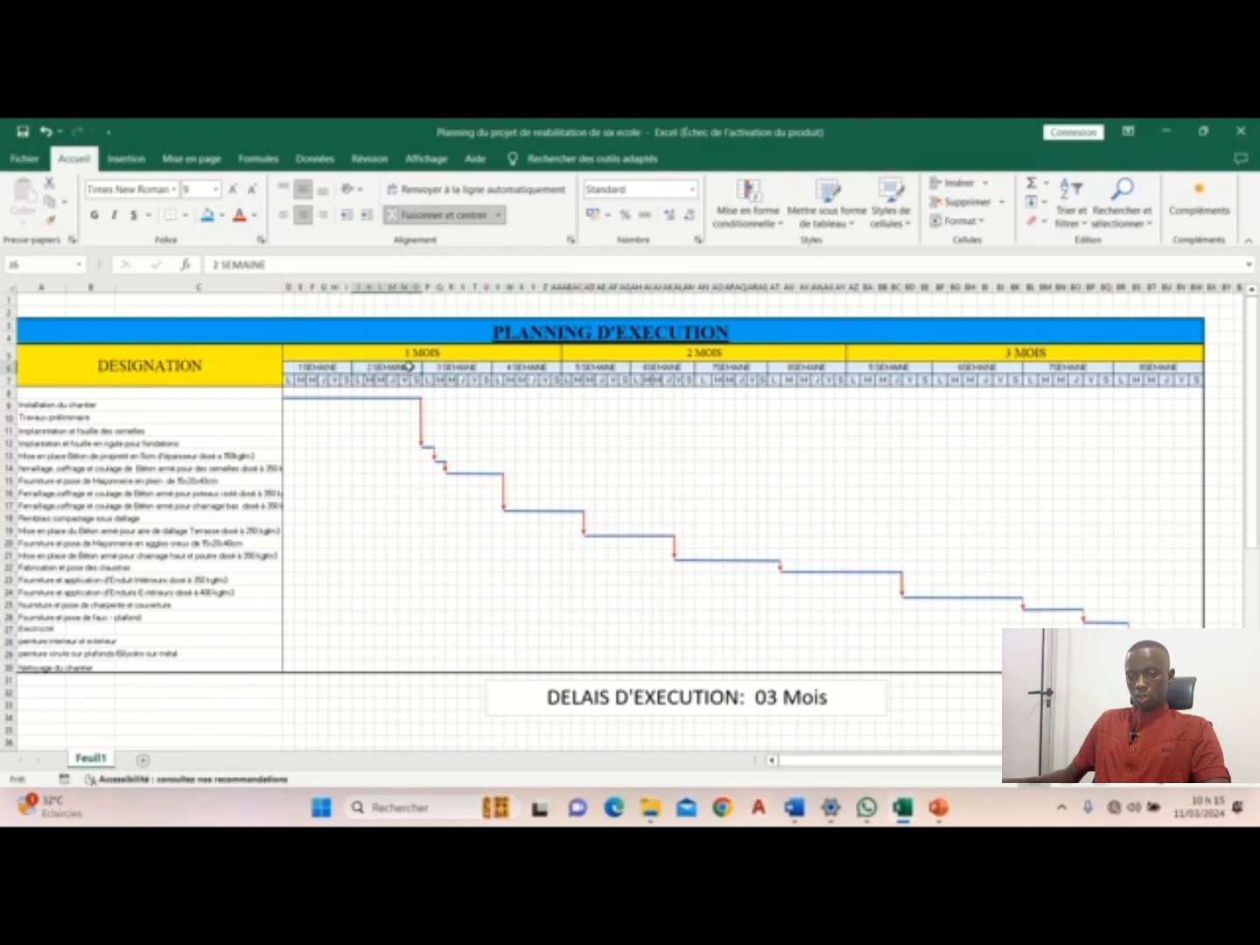
{"action": "left_click", "coordinate": [479, 370]}
{"action": "left_click", "coordinate": [526, 369]}
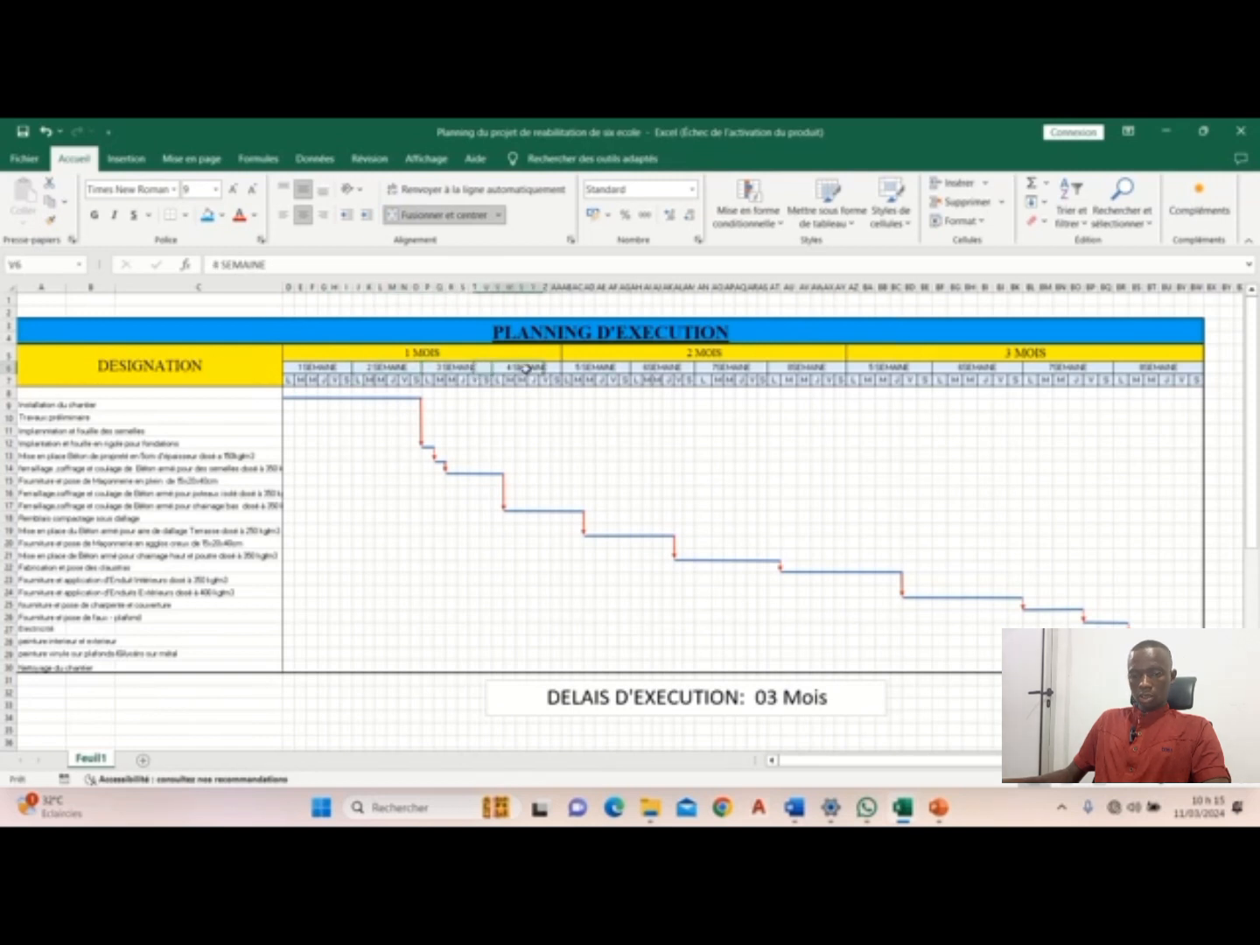
{"action": "left_click", "coordinate": [599, 369]}
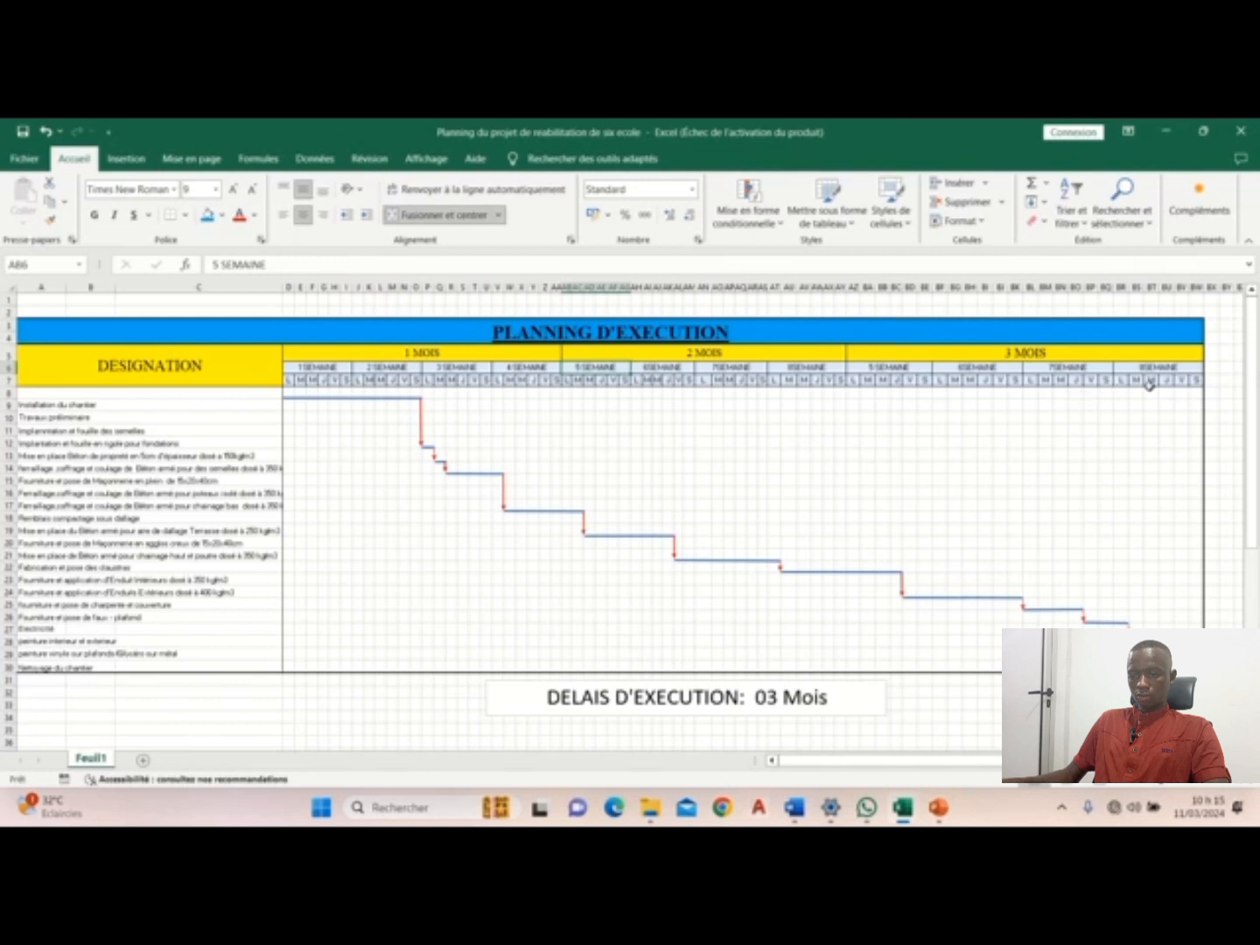
{"action": "mouse_move", "coordinate": [290, 382]}
{"action": "left_mouse_down"}
{"action": "mouse_move", "coordinate": [585, 385]}
{"action": "mouse_move", "coordinate": [282, 384]}
{"action": "left_mouse_up"}
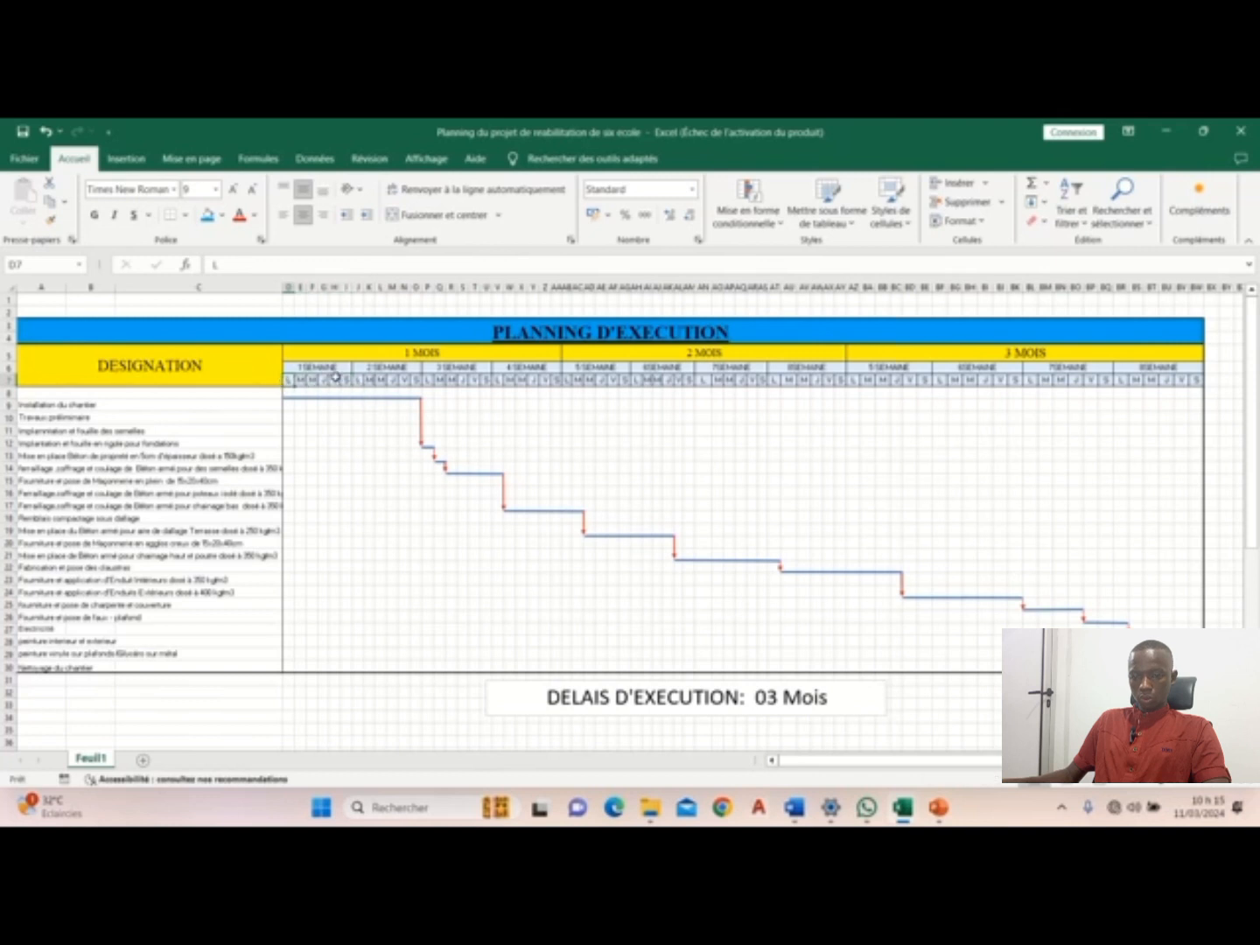
{"action": "left_click", "coordinate": [347, 380]}
Step: Magnify the screen and examine the tasks from Installation du chantier to the Béton de propreté in row 13
{"action": "left_click", "coordinate": [81, 429]}
{"action": "left_click", "coordinate": [70, 406]}
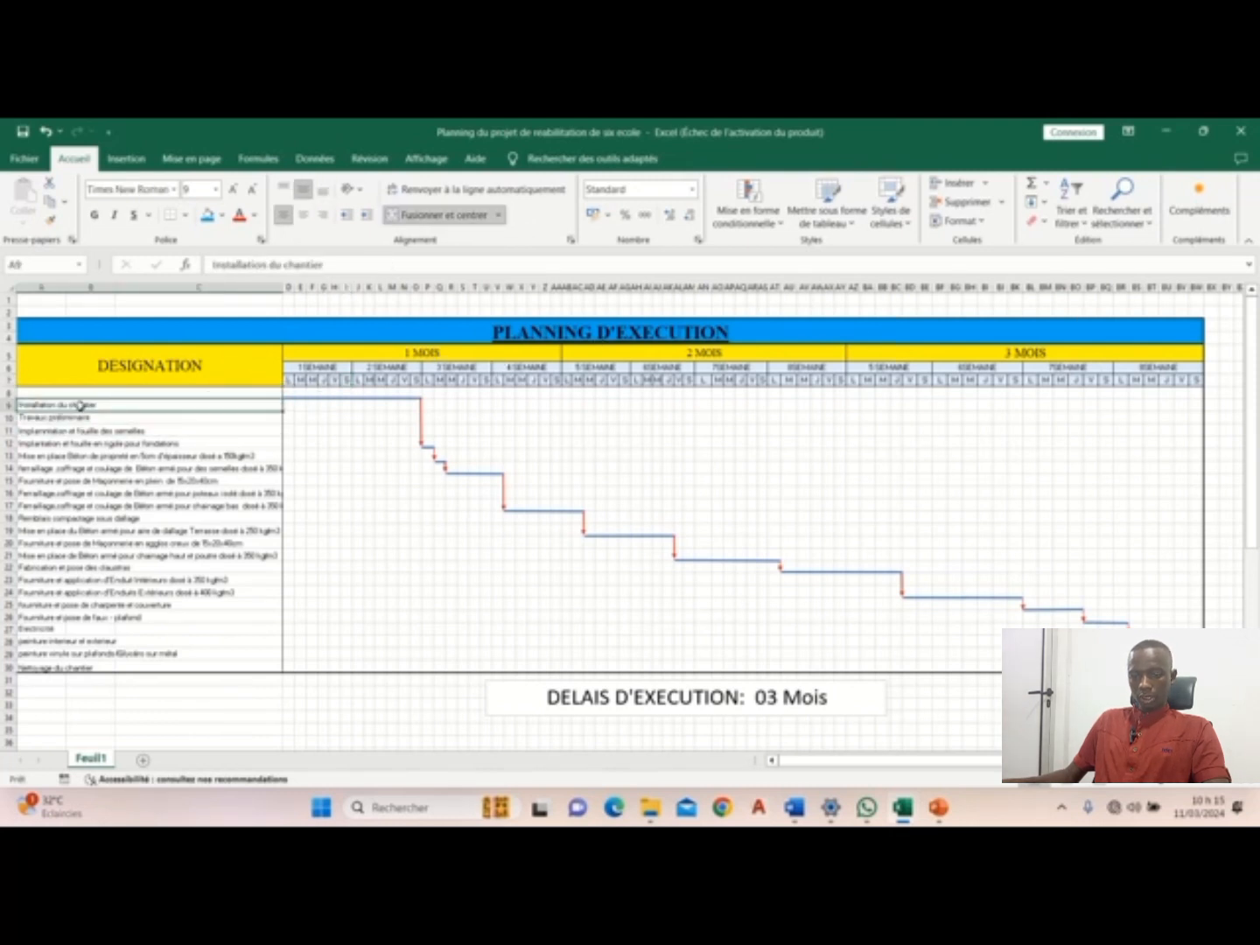
{"action": "key", "text": "super+plus"}
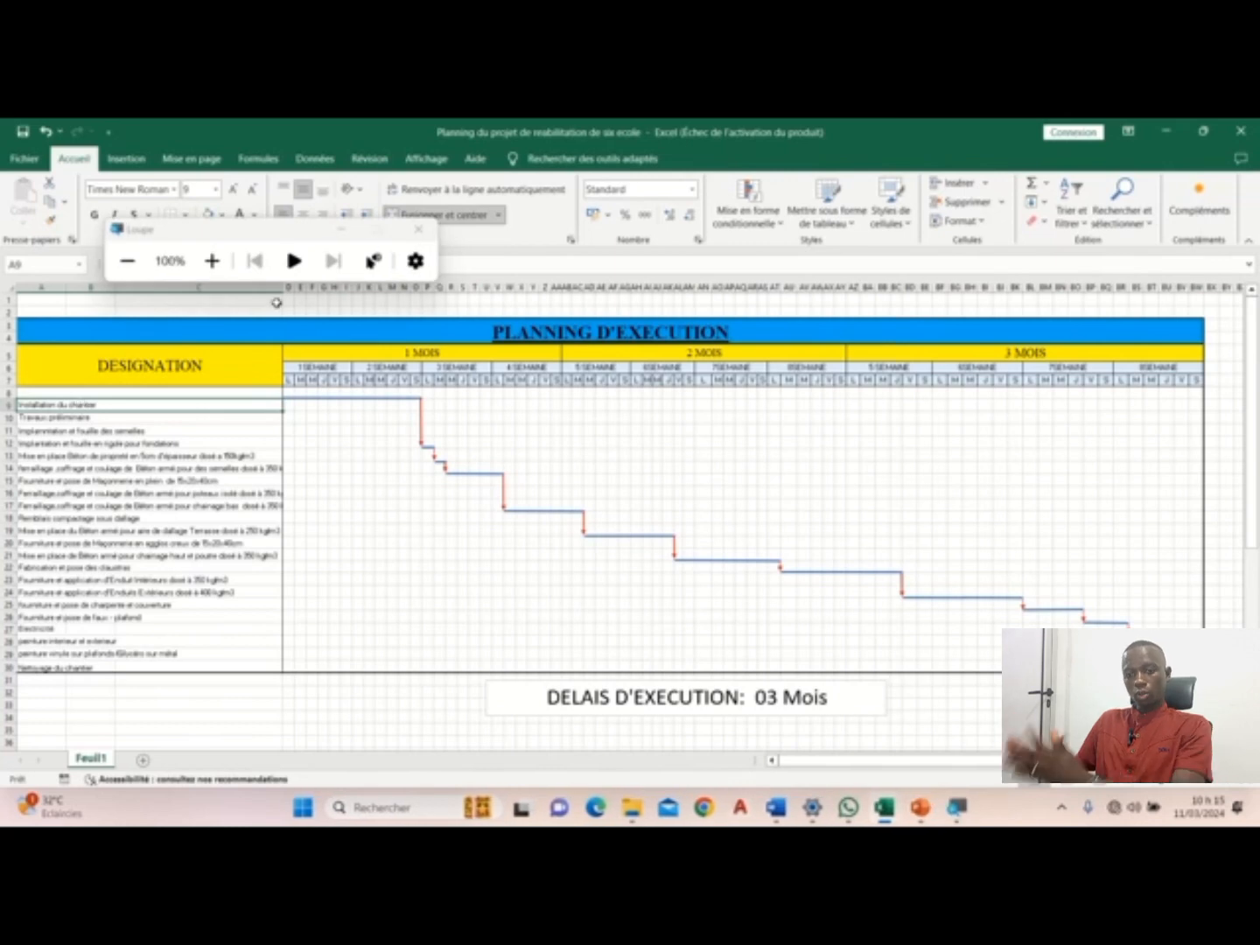
{"action": "left_click", "coordinate": [211, 260]}
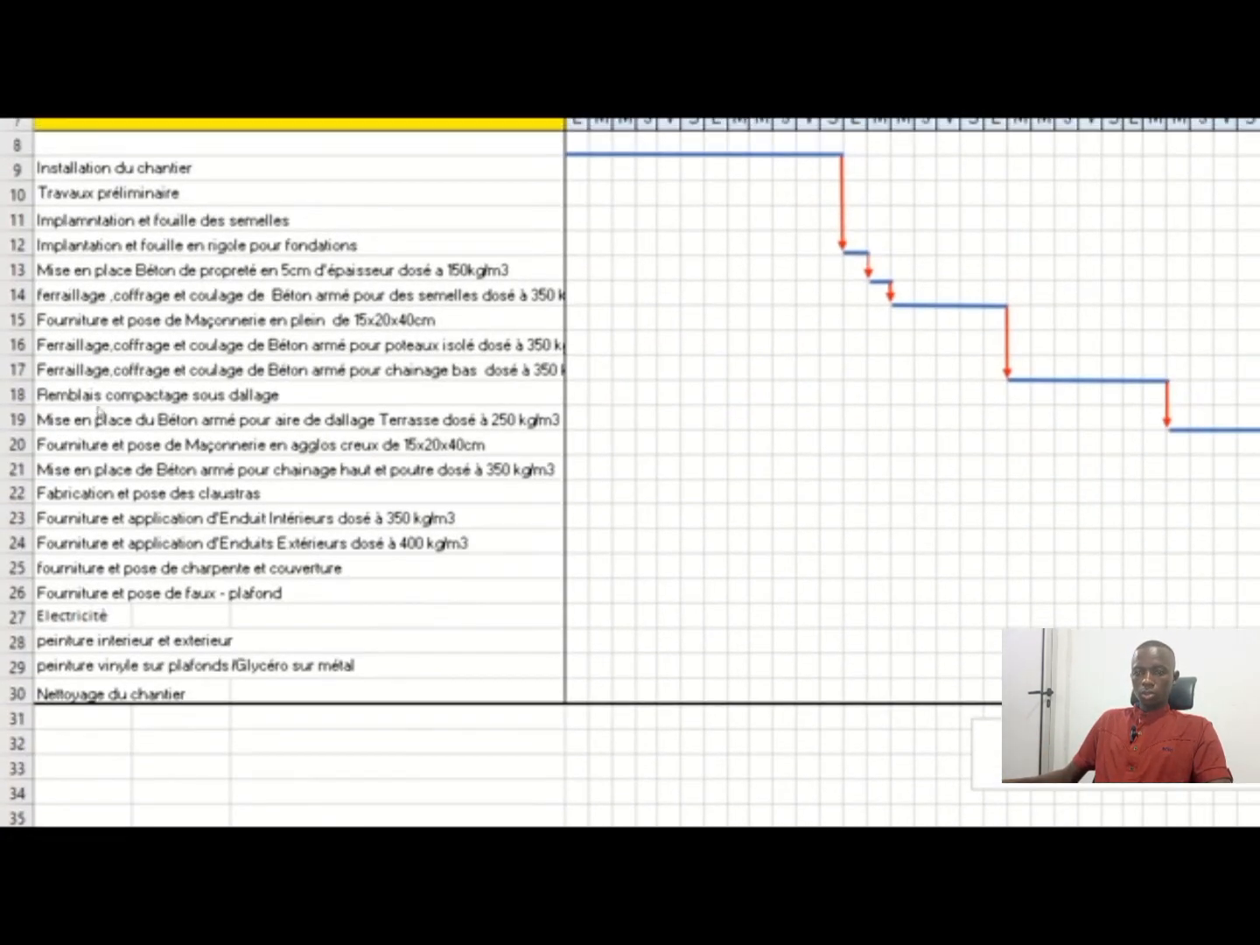
{"action": "left_click", "coordinate": [59, 404]}
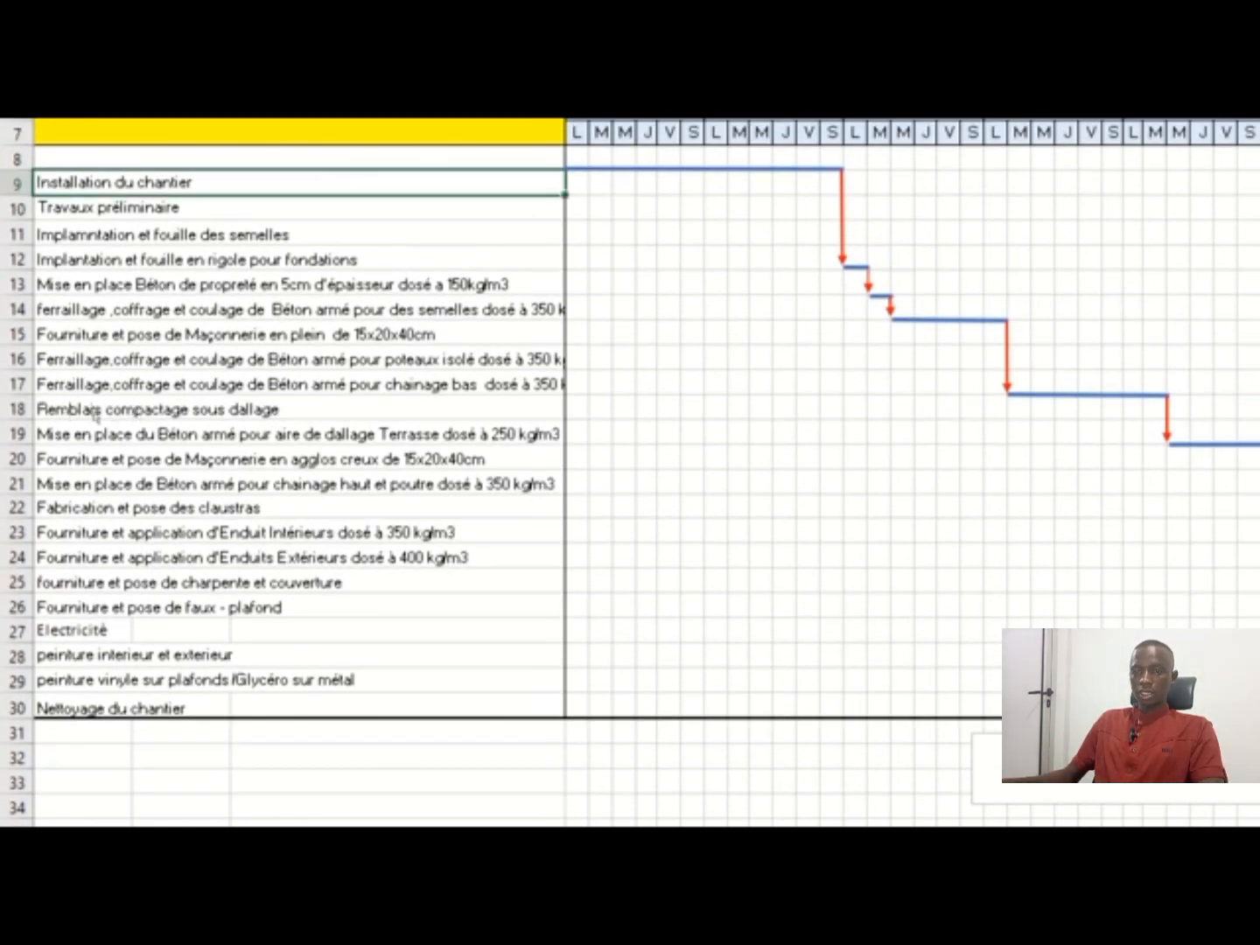
{"action": "key", "text": "Down"}
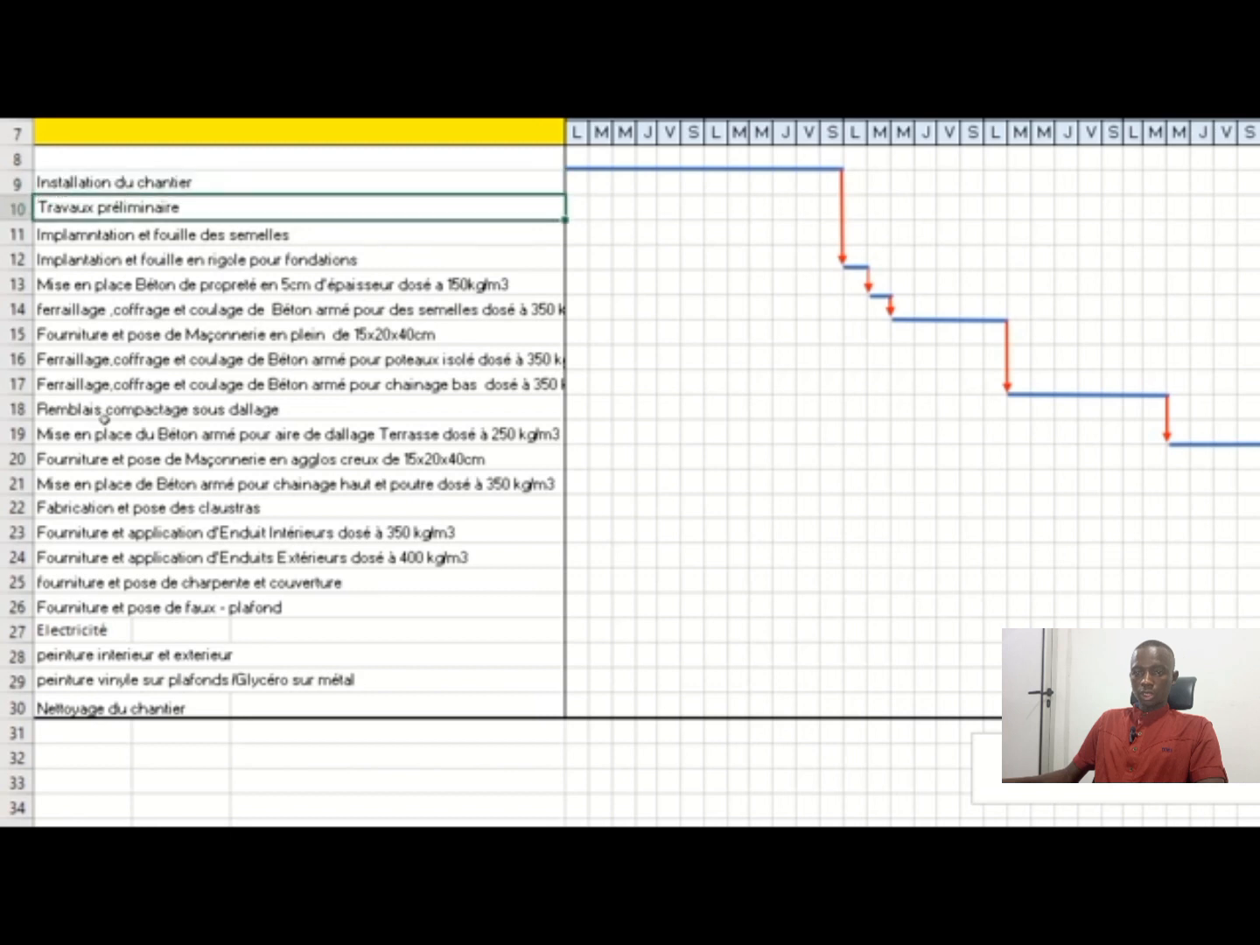
{"action": "key", "text": "Down"}
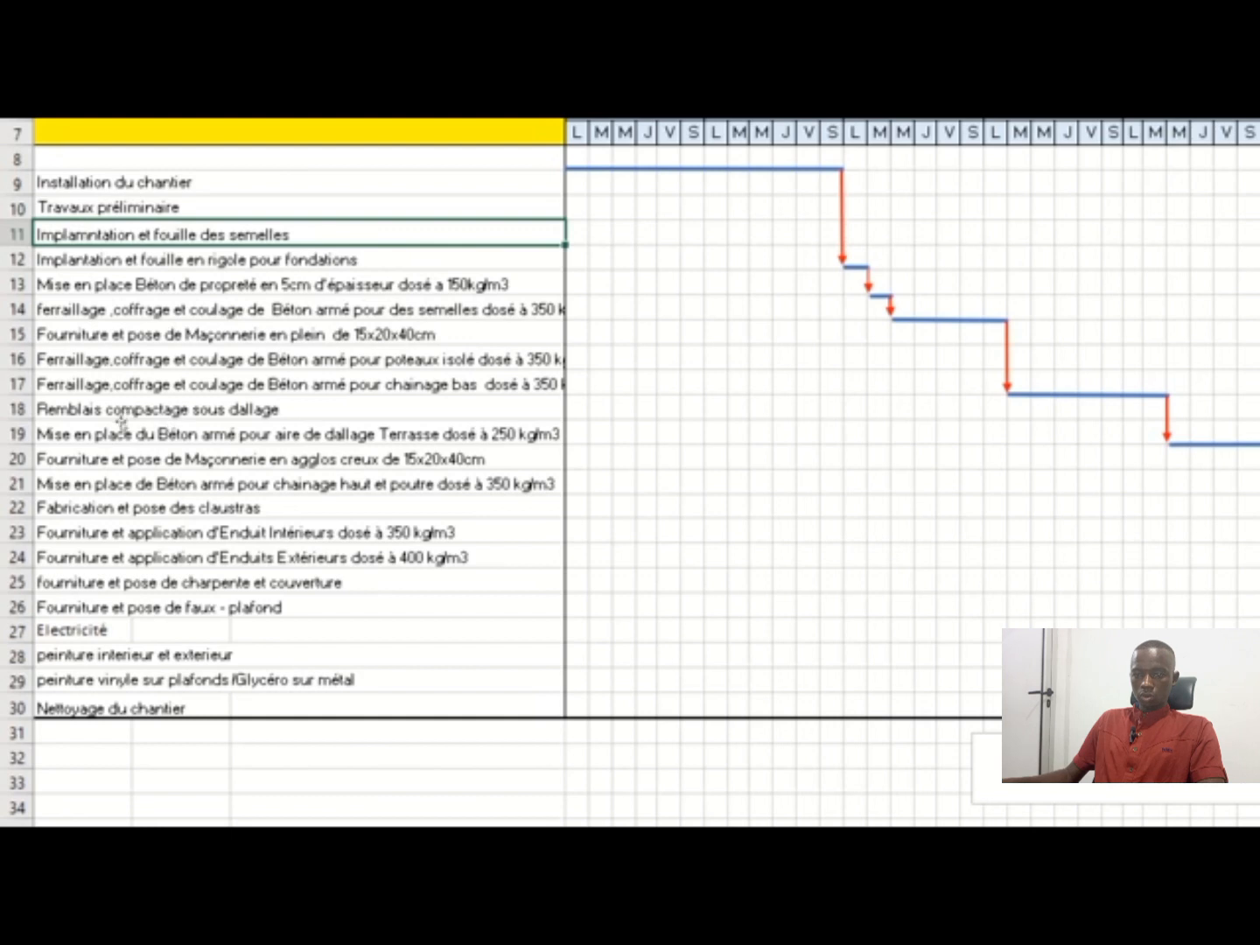
{"action": "key", "text": "Up"}
{"action": "key", "text": "Up"}
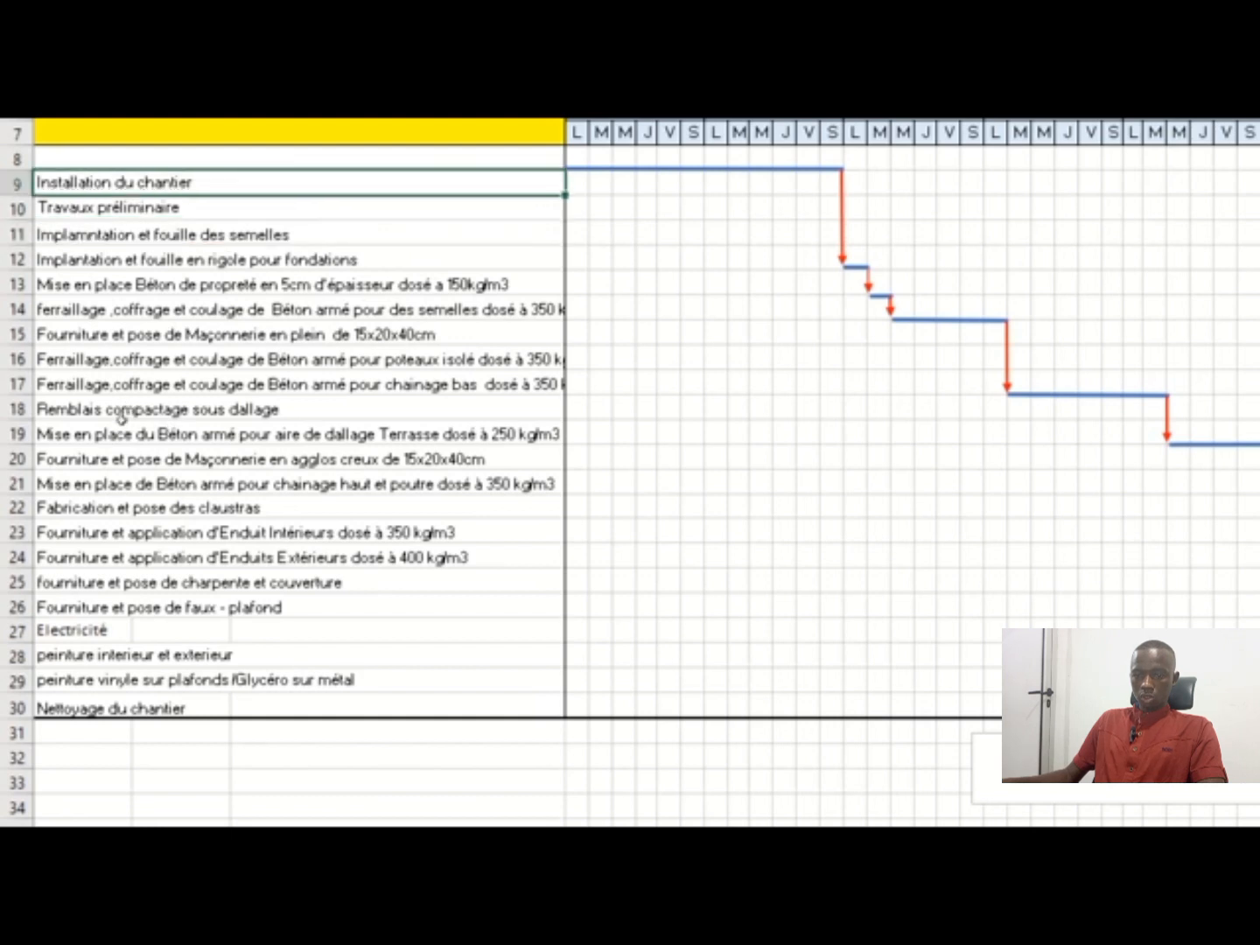
{"action": "key", "text": "Down"}
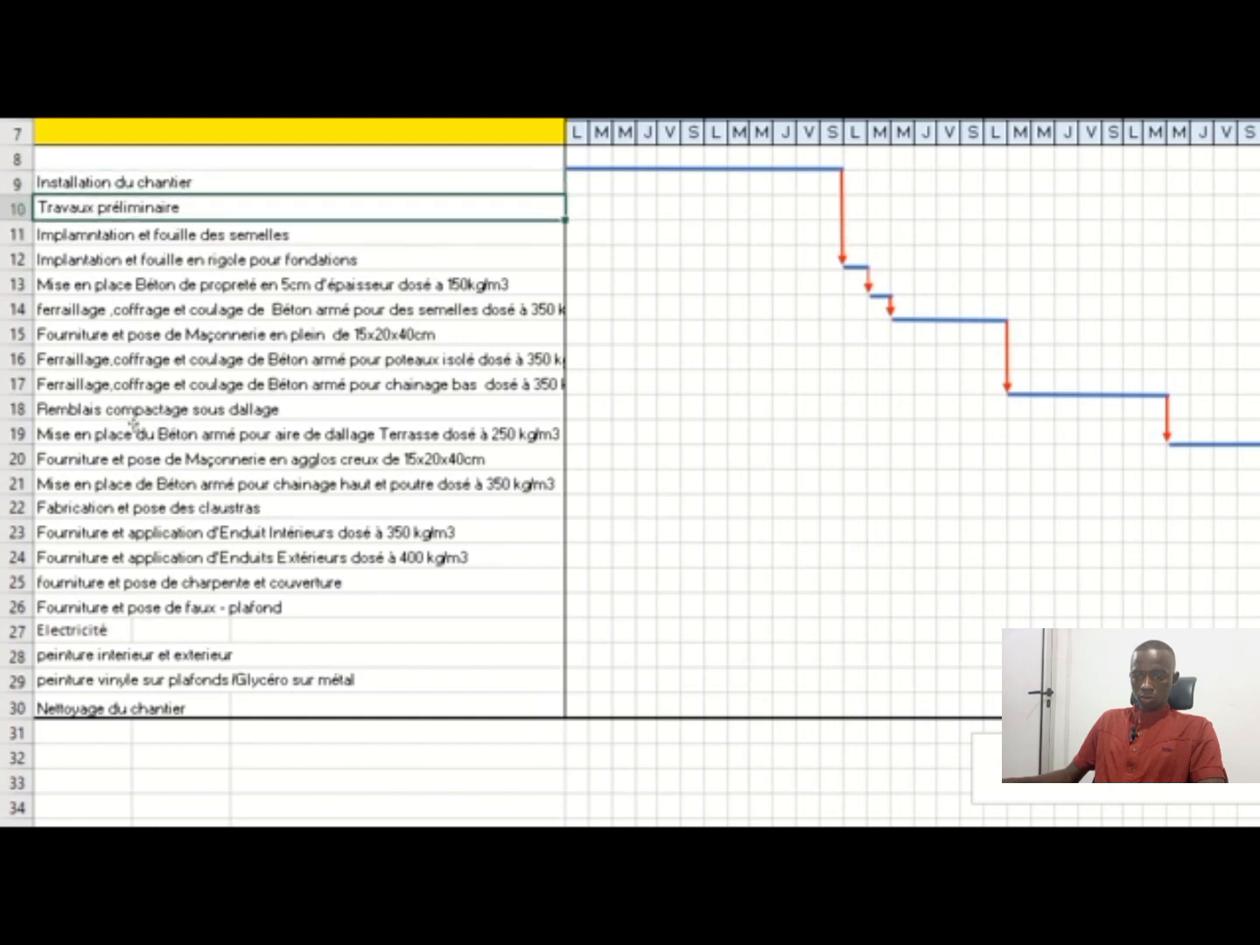
{"action": "key", "text": "Down"}
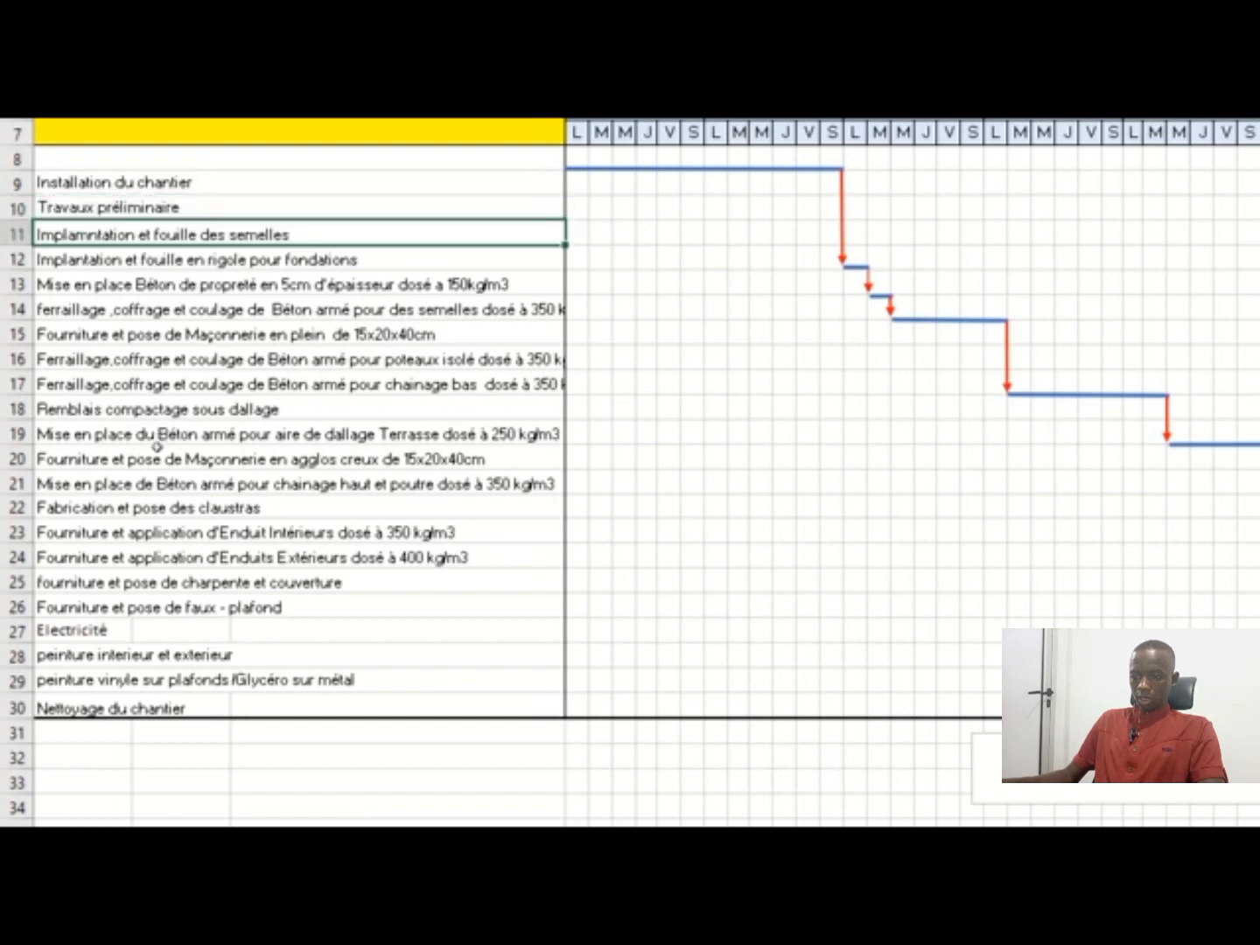
{"action": "key", "text": "Down"}
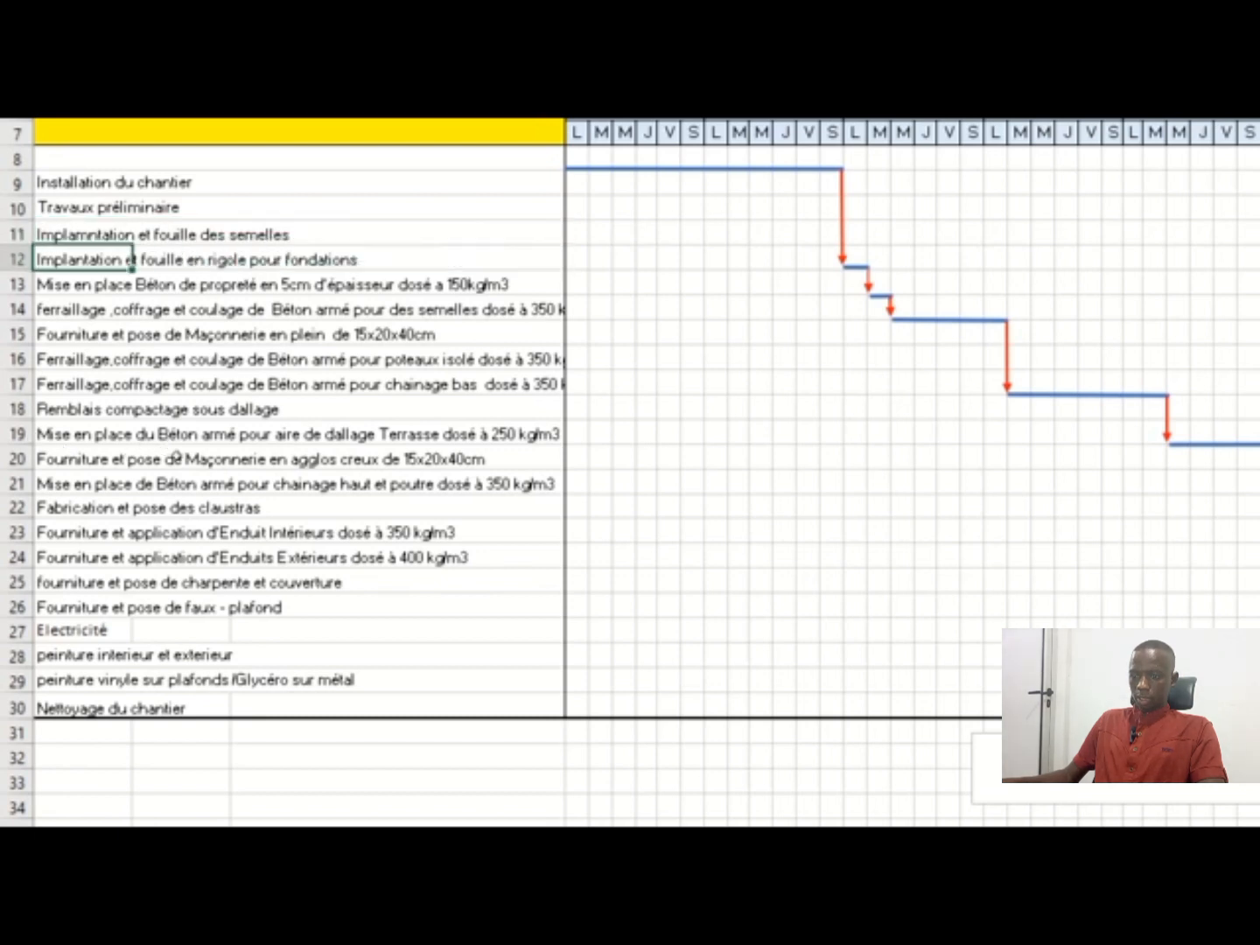
{"action": "key", "text": "Up"}
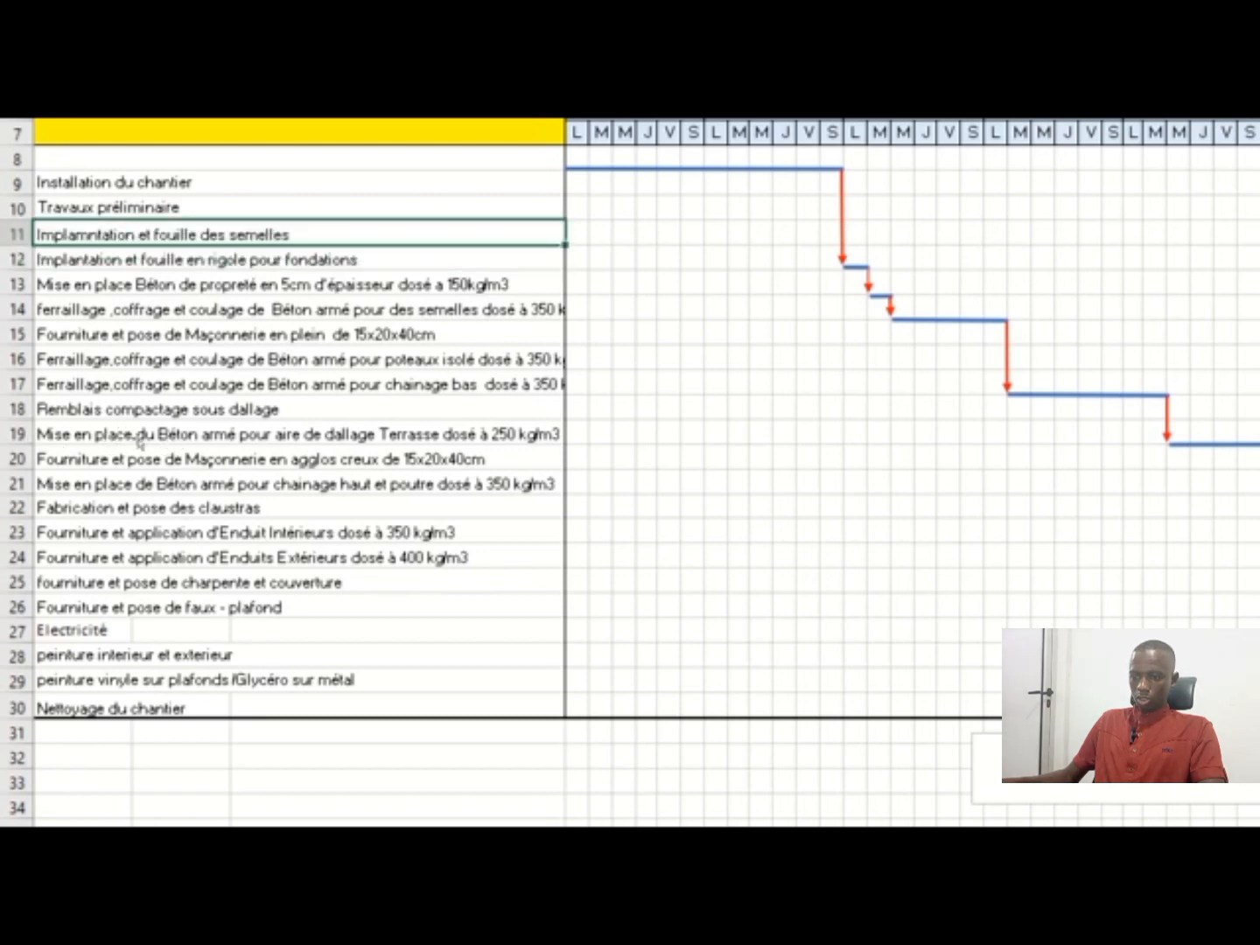
{"action": "key", "text": "Down"}
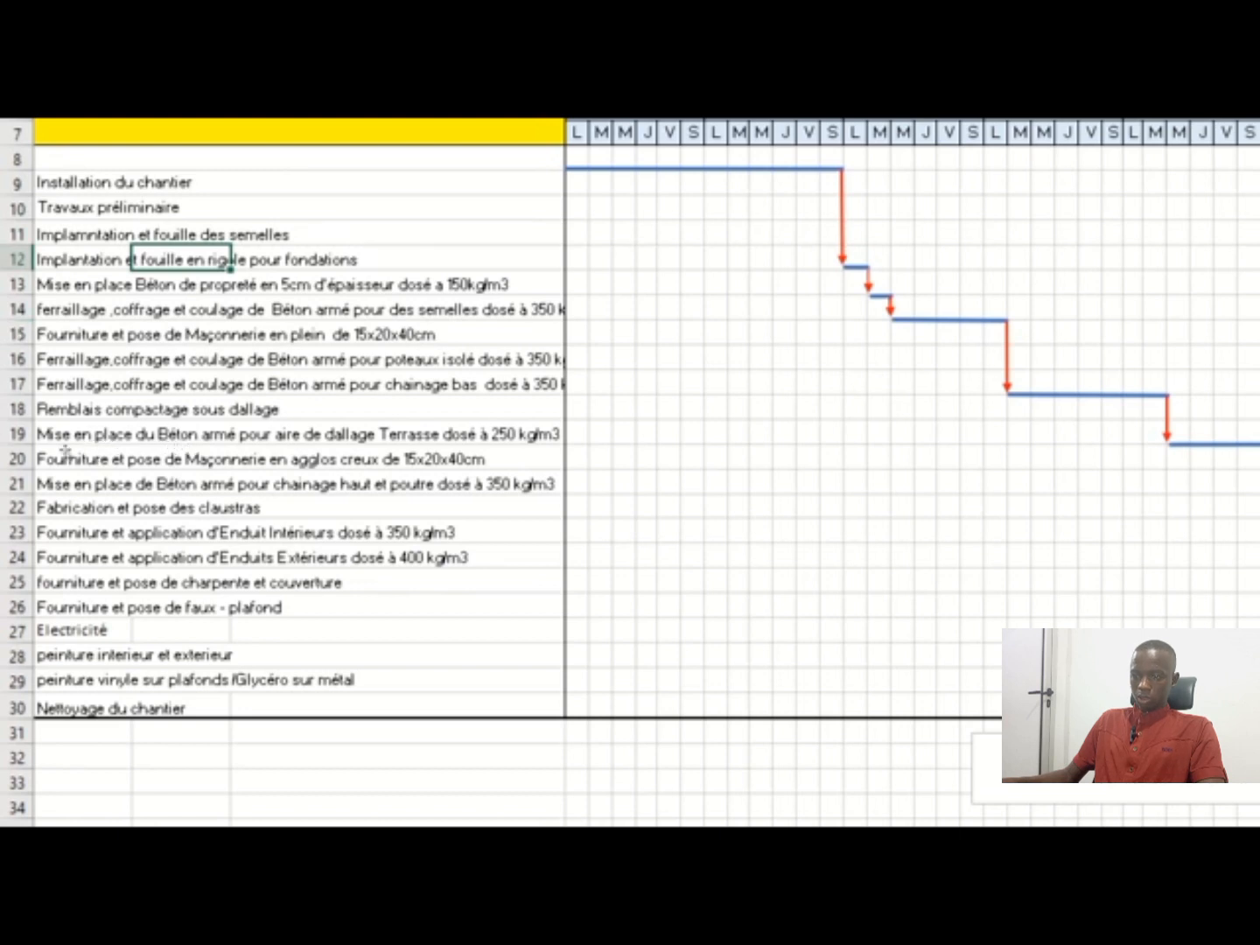
{"action": "key", "text": "Down"}
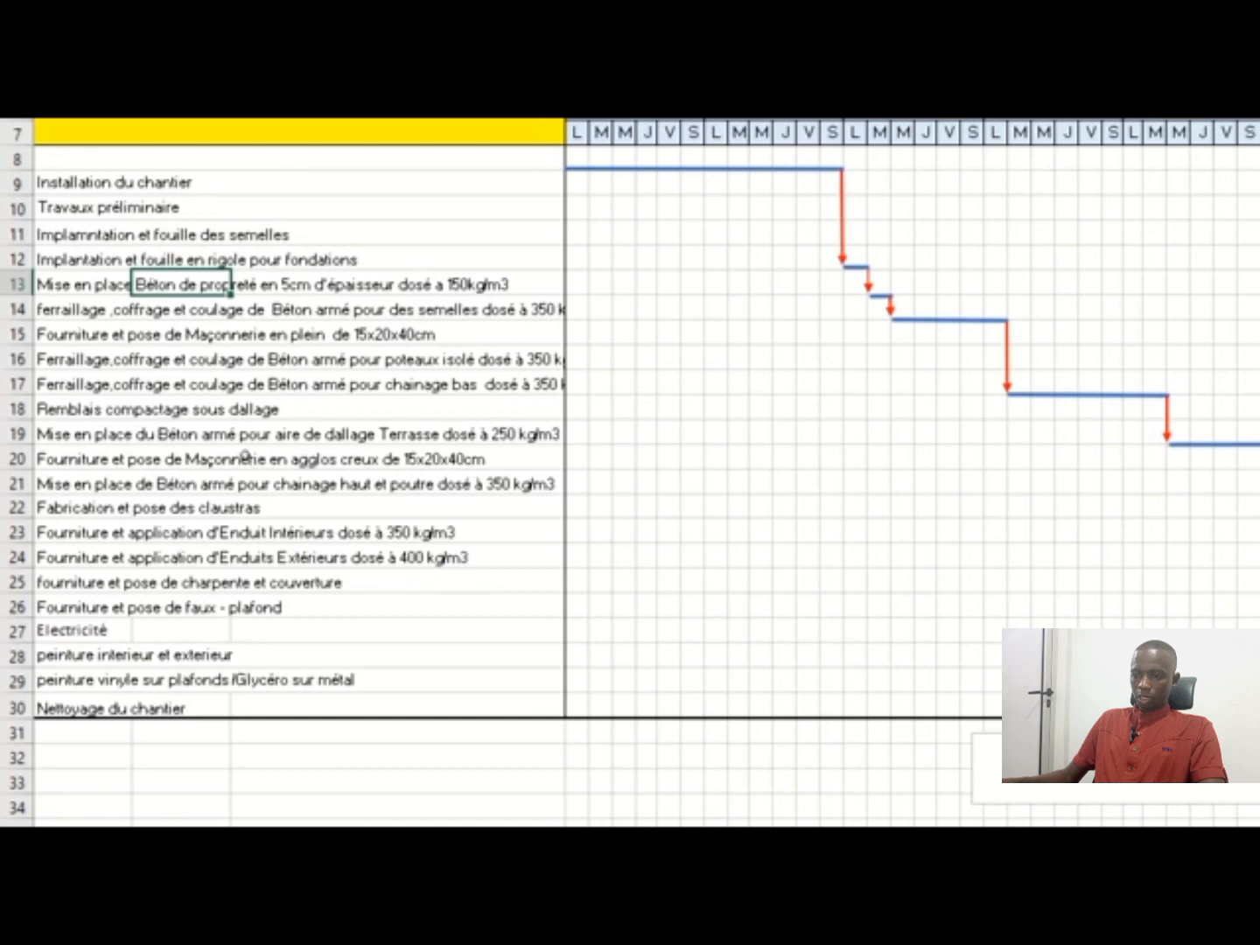
Step: Examine the tasks from the reinforced-concrete footings in row 14 to the chainage haut et poutre in row 21
{"action": "key", "text": "Down"}
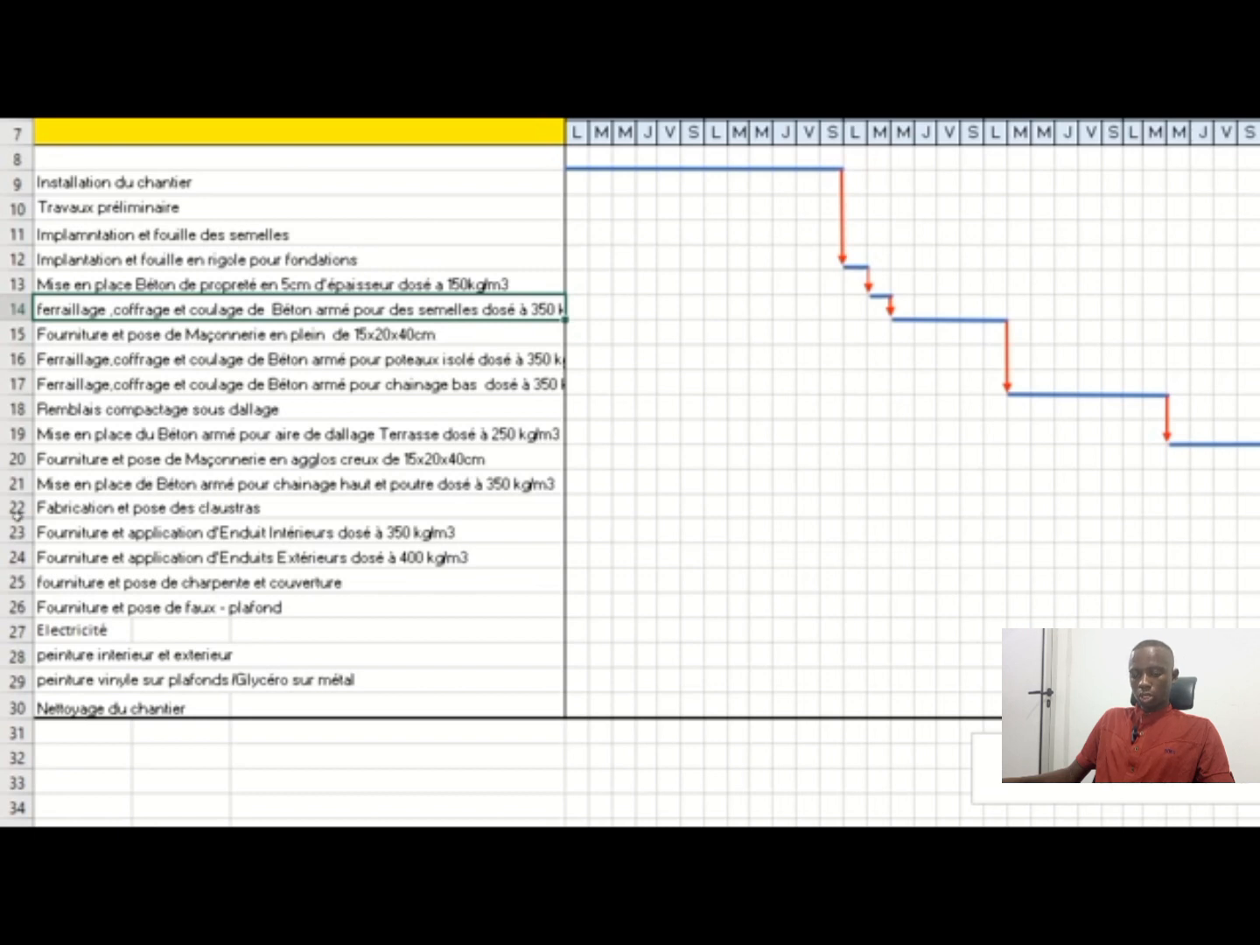
{"action": "key", "text": "Down"}
{"action": "key", "text": "Down"}
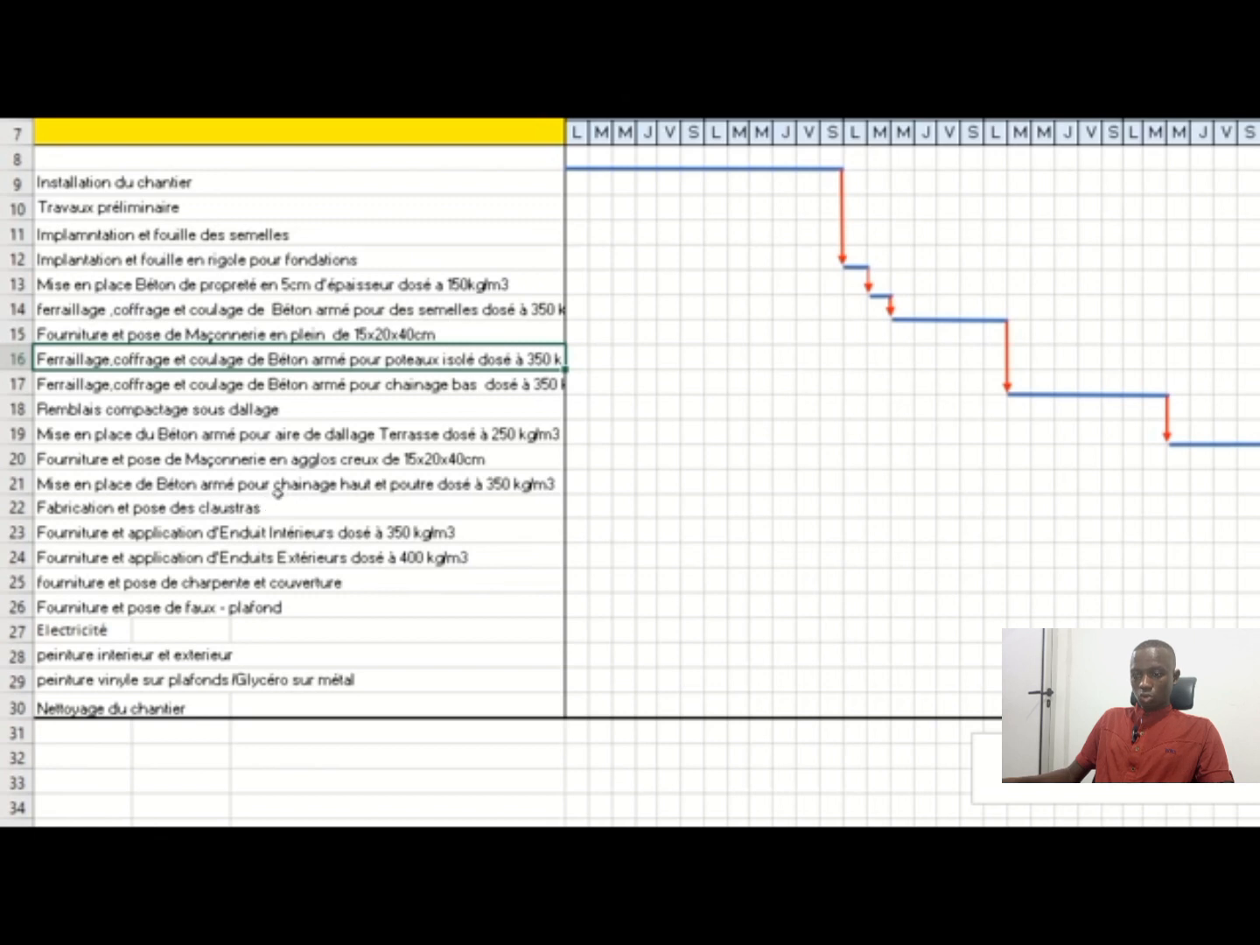
{"action": "key", "text": "Down"}
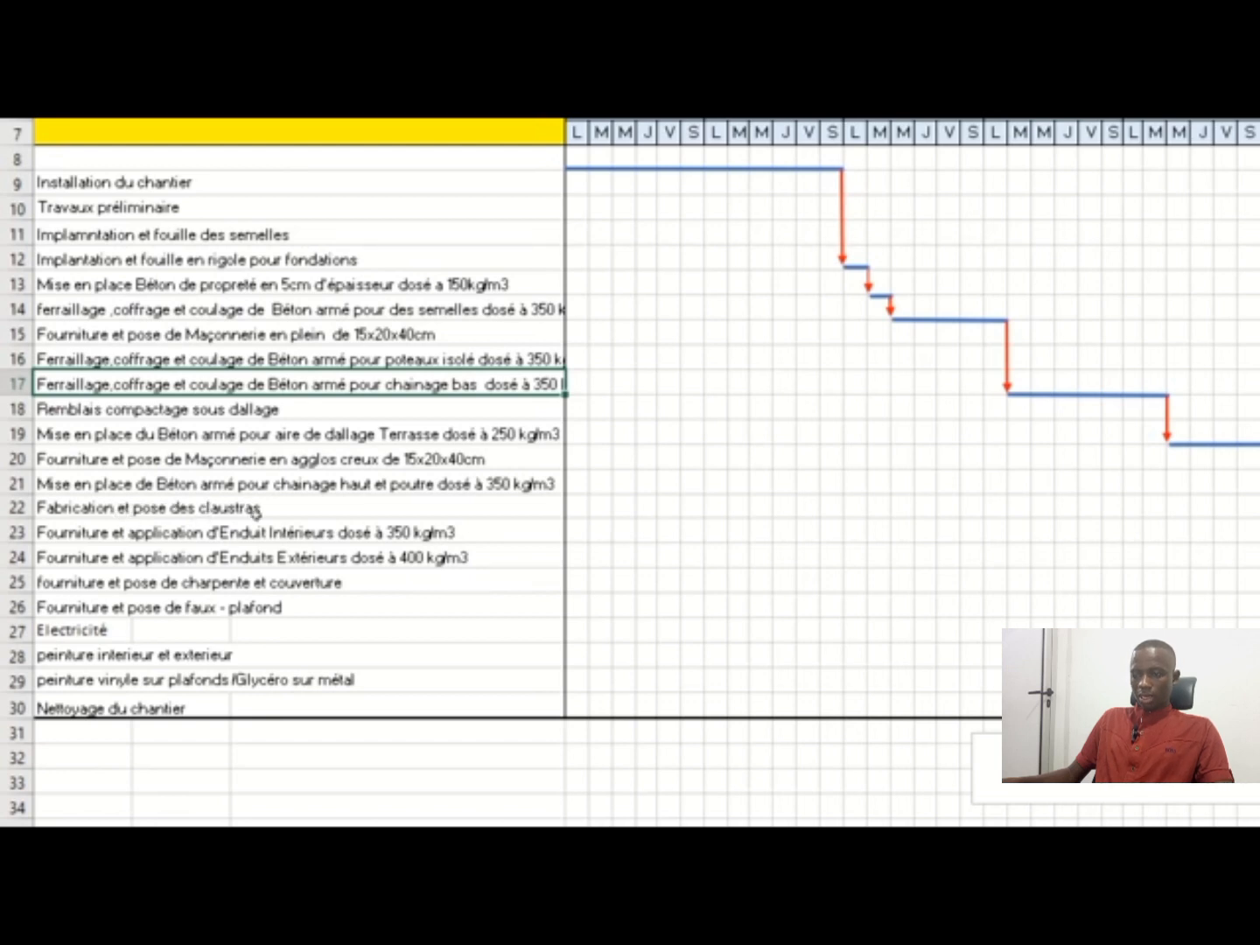
{"action": "key", "text": "Down"}
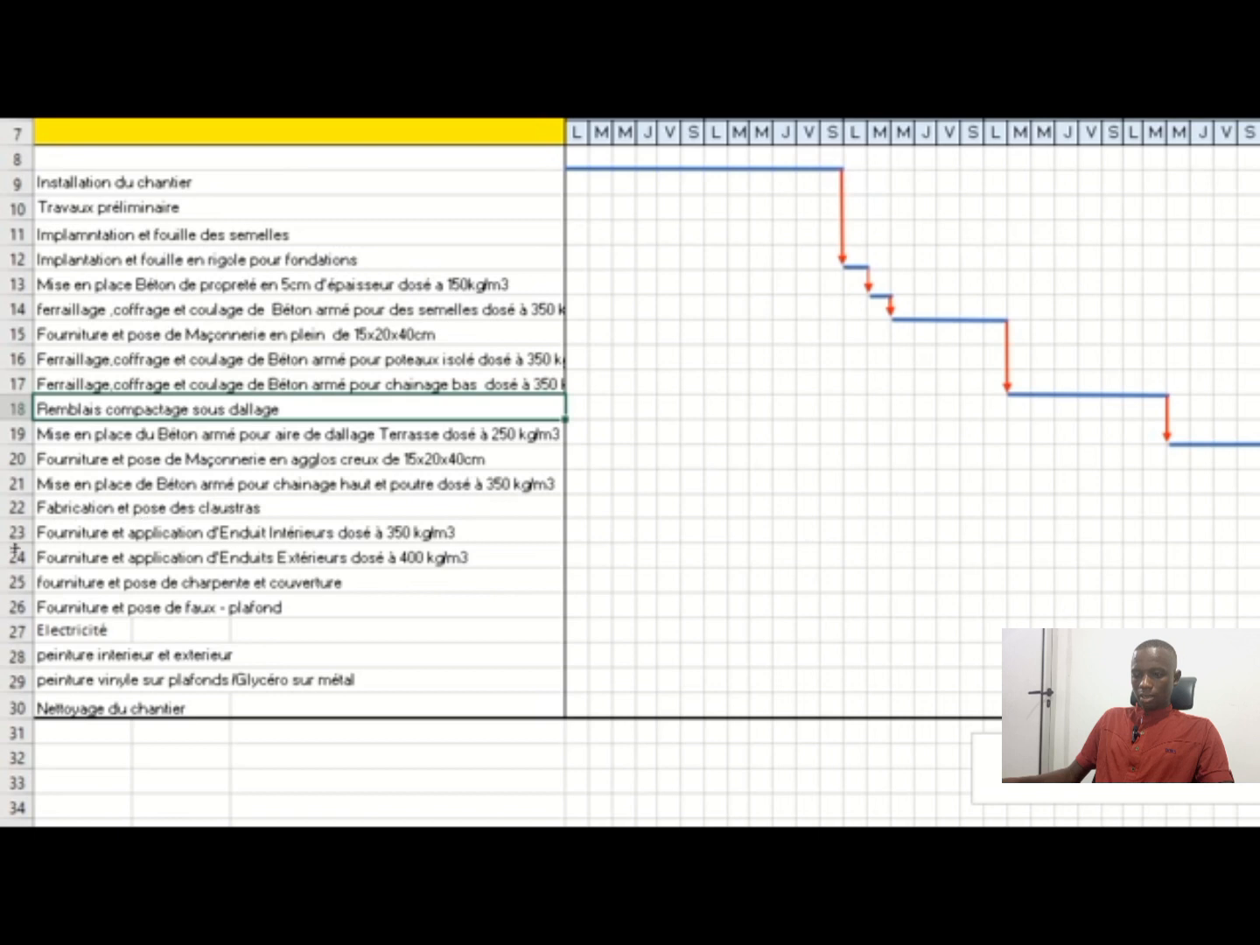
{"action": "key", "text": "Down"}
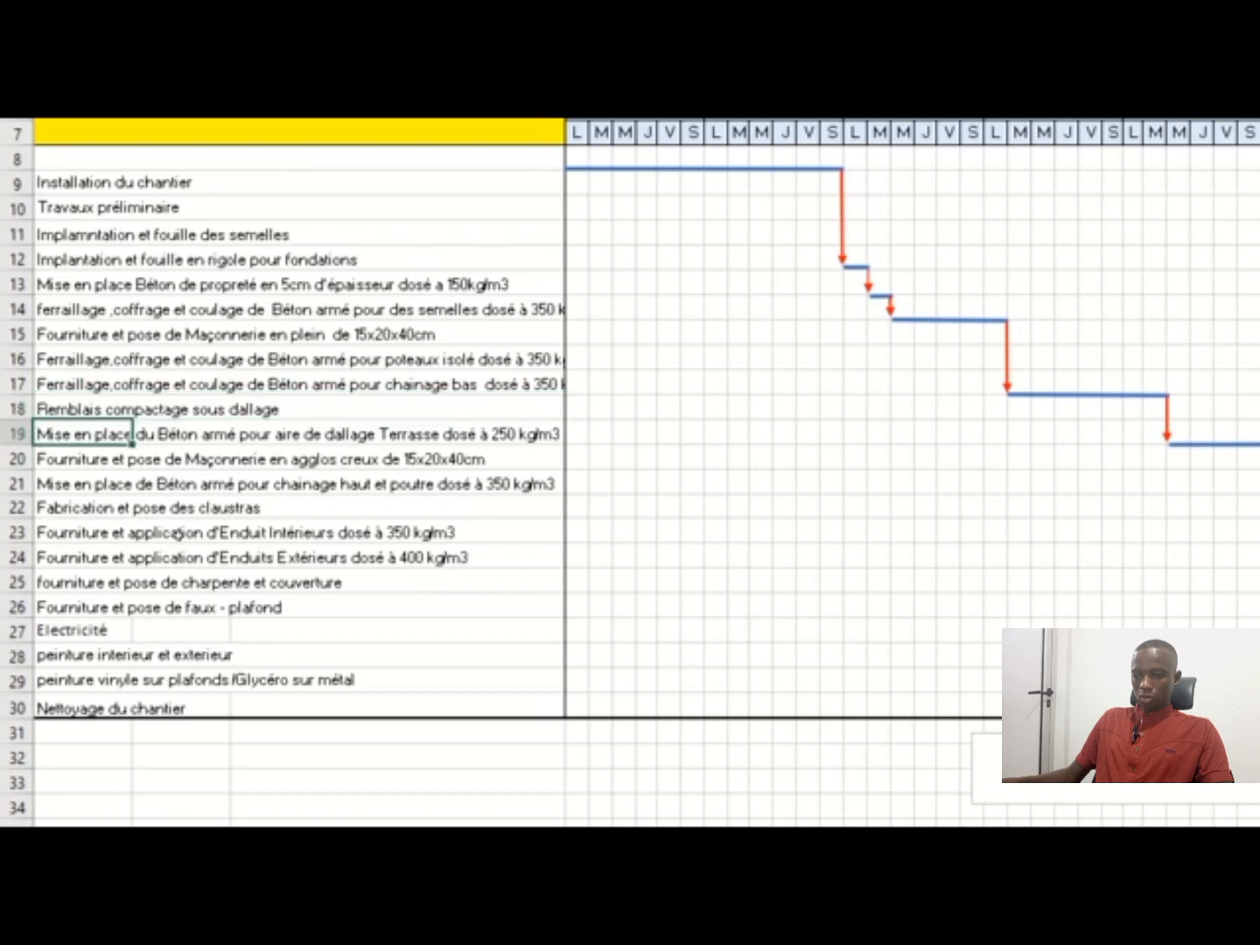
{"action": "key", "text": "Down"}
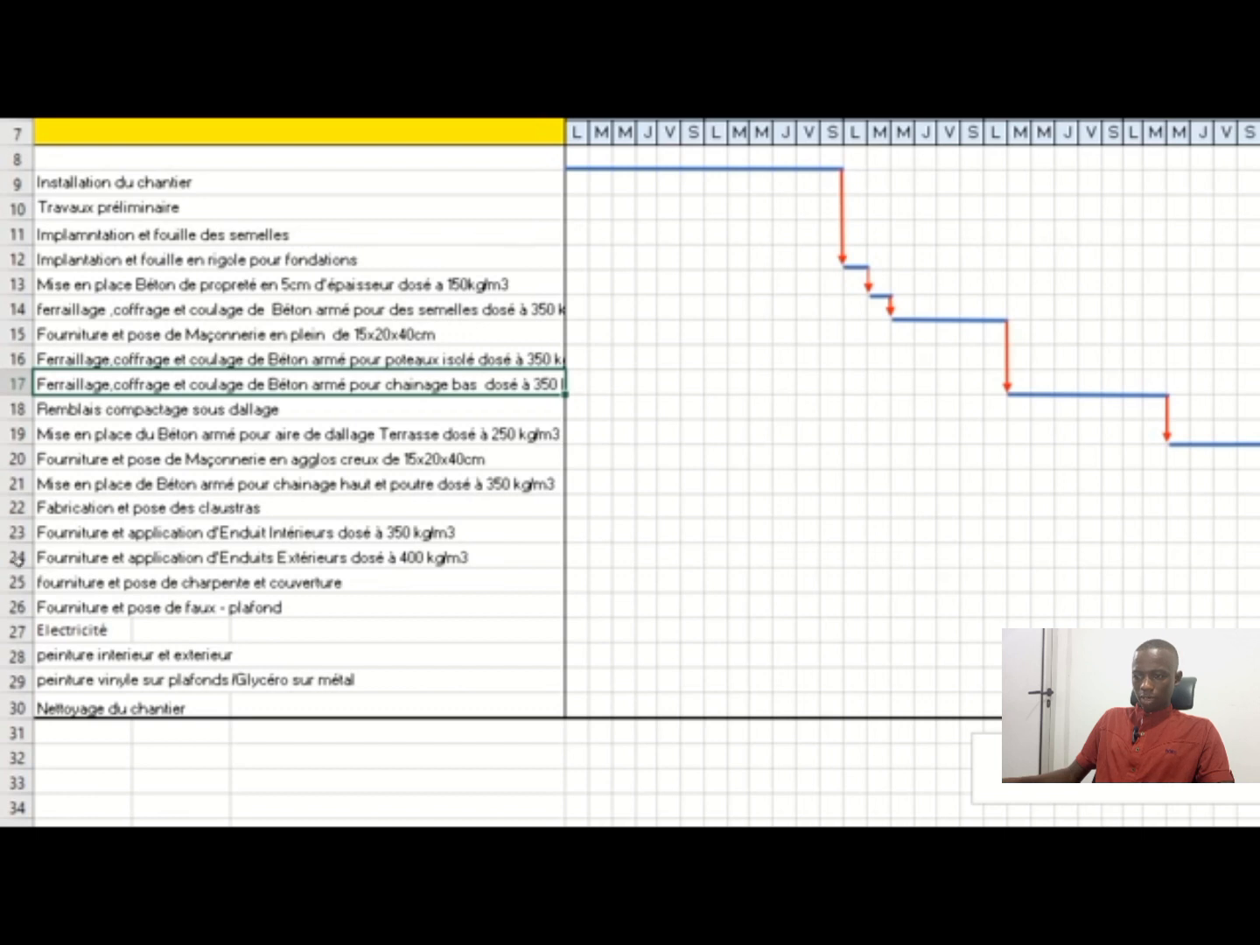
{"action": "key", "text": "Down"}
{"action": "key", "text": "Down"}
{"action": "key", "text": "Down"}
{"action": "key", "text": "Down"}
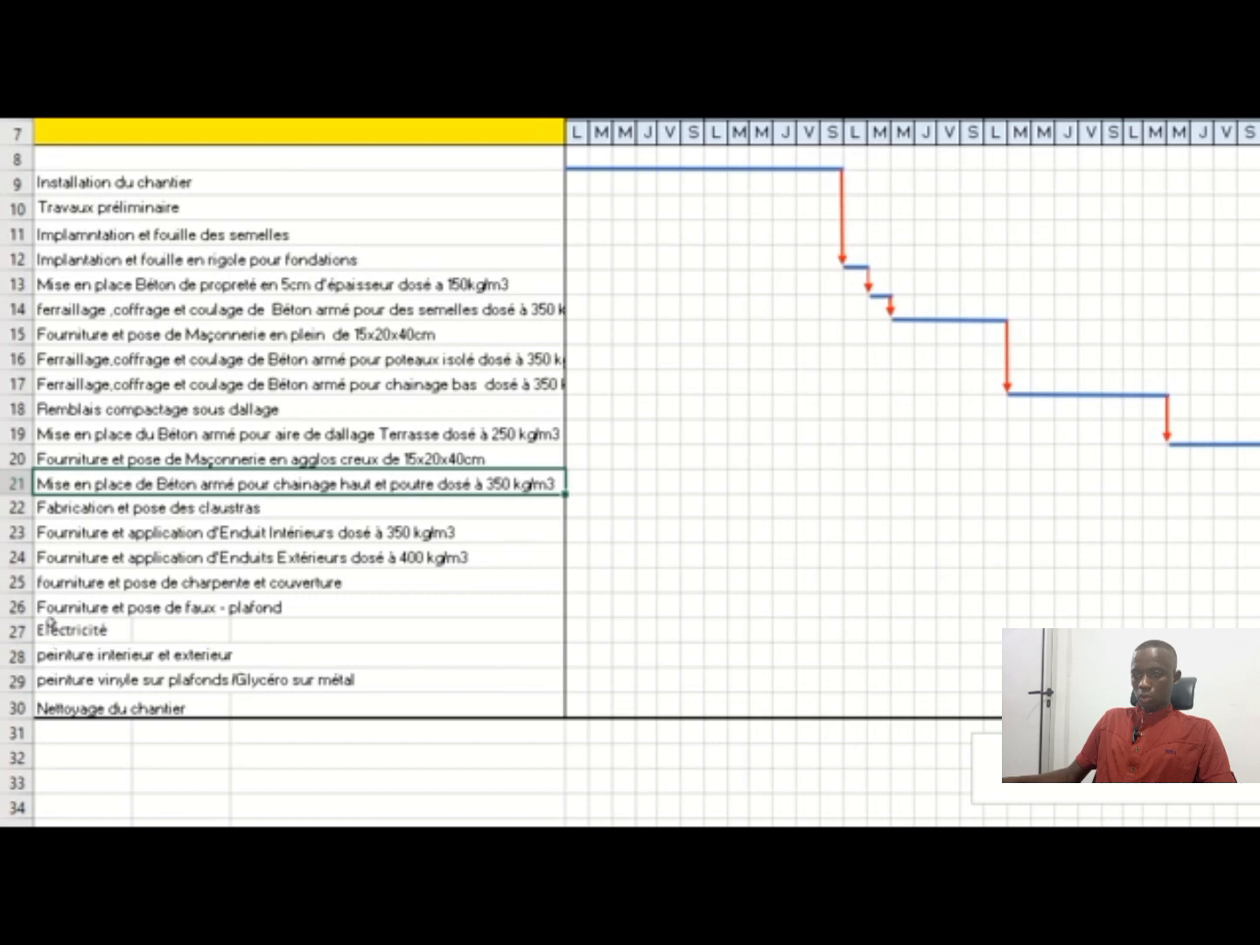
Step: Go back up the task list from row 21 to Implantation et fouille en rigole pour fondations in row 12
{"action": "scroll", "coordinate": [165, 437], "scroll_direction": "up", "scroll_amount": 1}
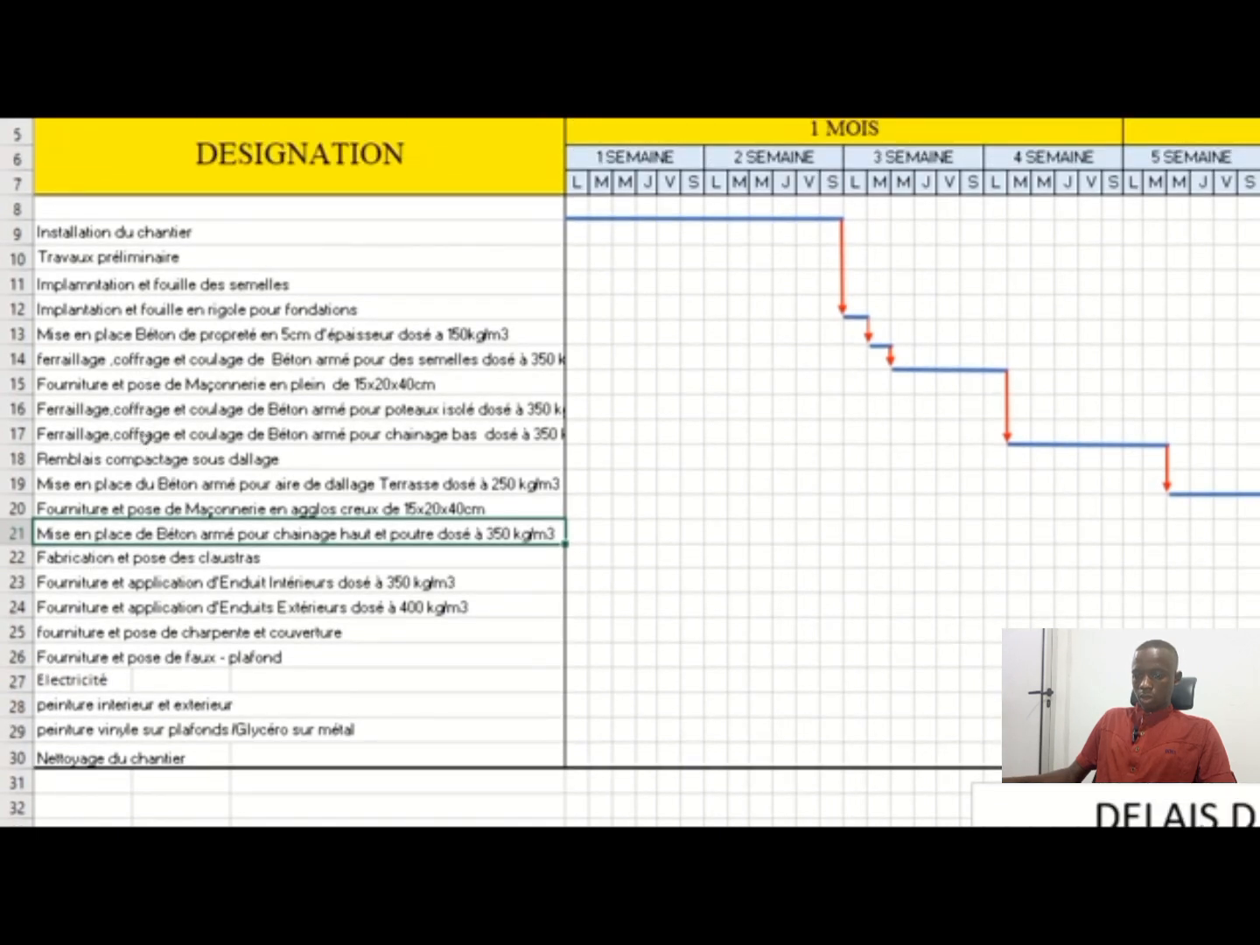
{"action": "scroll", "coordinate": [146, 438], "scroll_direction": "down", "scroll_amount": 8}
{"action": "scroll", "coordinate": [146, 439], "scroll_direction": "up", "scroll_amount": 8}
{"action": "key", "text": "Up"}
{"action": "key", "text": "Up"}
{"action": "key", "text": "Up"}
{"action": "key", "text": "Up"}
{"action": "key", "text": "Up"}
{"action": "key", "text": "Up"}
{"action": "key", "text": "Up"}
{"action": "key", "text": "Up"}
{"action": "key", "text": "Up"}
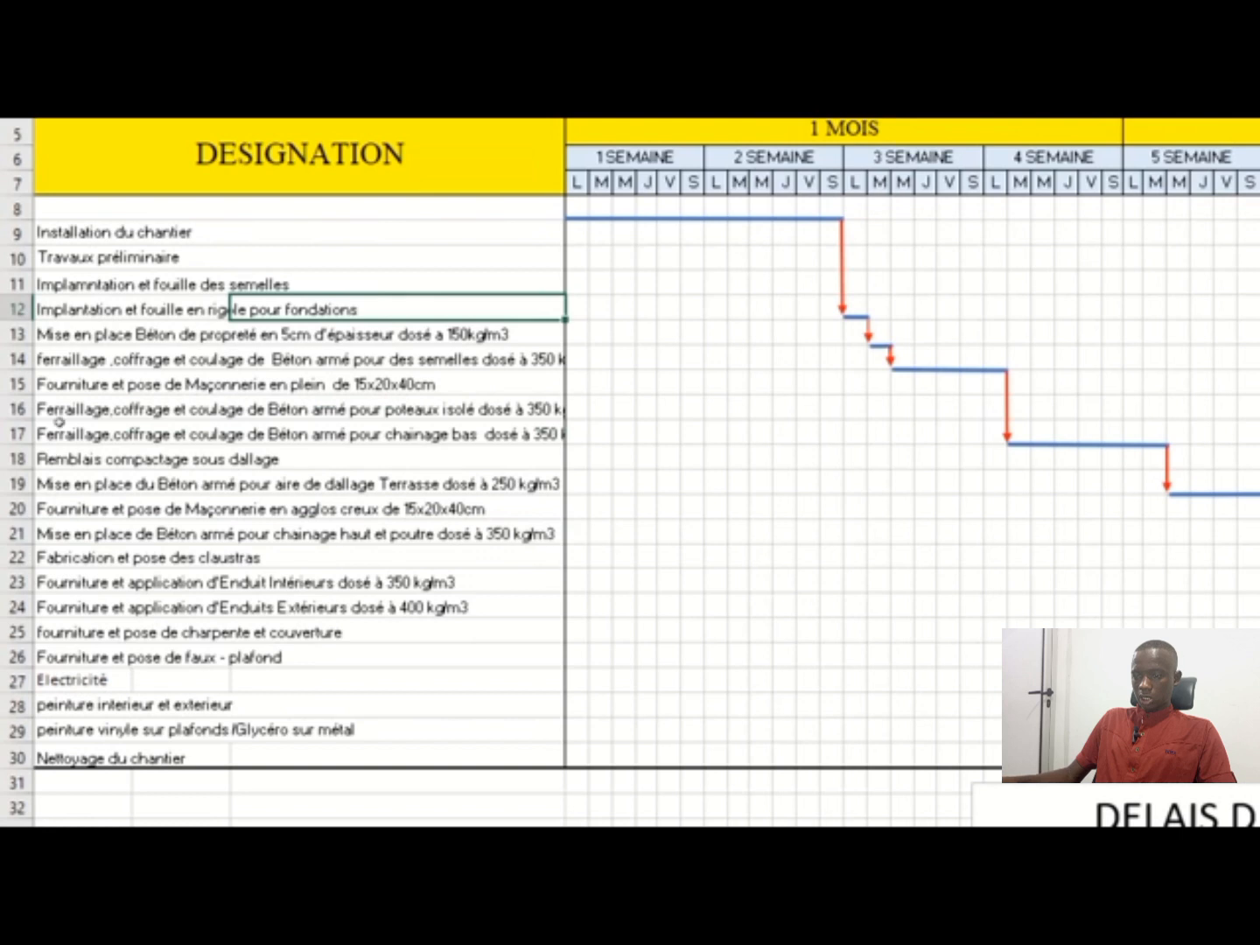
Step: Go back up the task list from row 12 to the empty row 8 above Installation du chantier
{"action": "key", "text": "Up"}
{"action": "key", "text": "Up"}
{"action": "key", "text": "Up"}
{"action": "key", "text": "Up"}
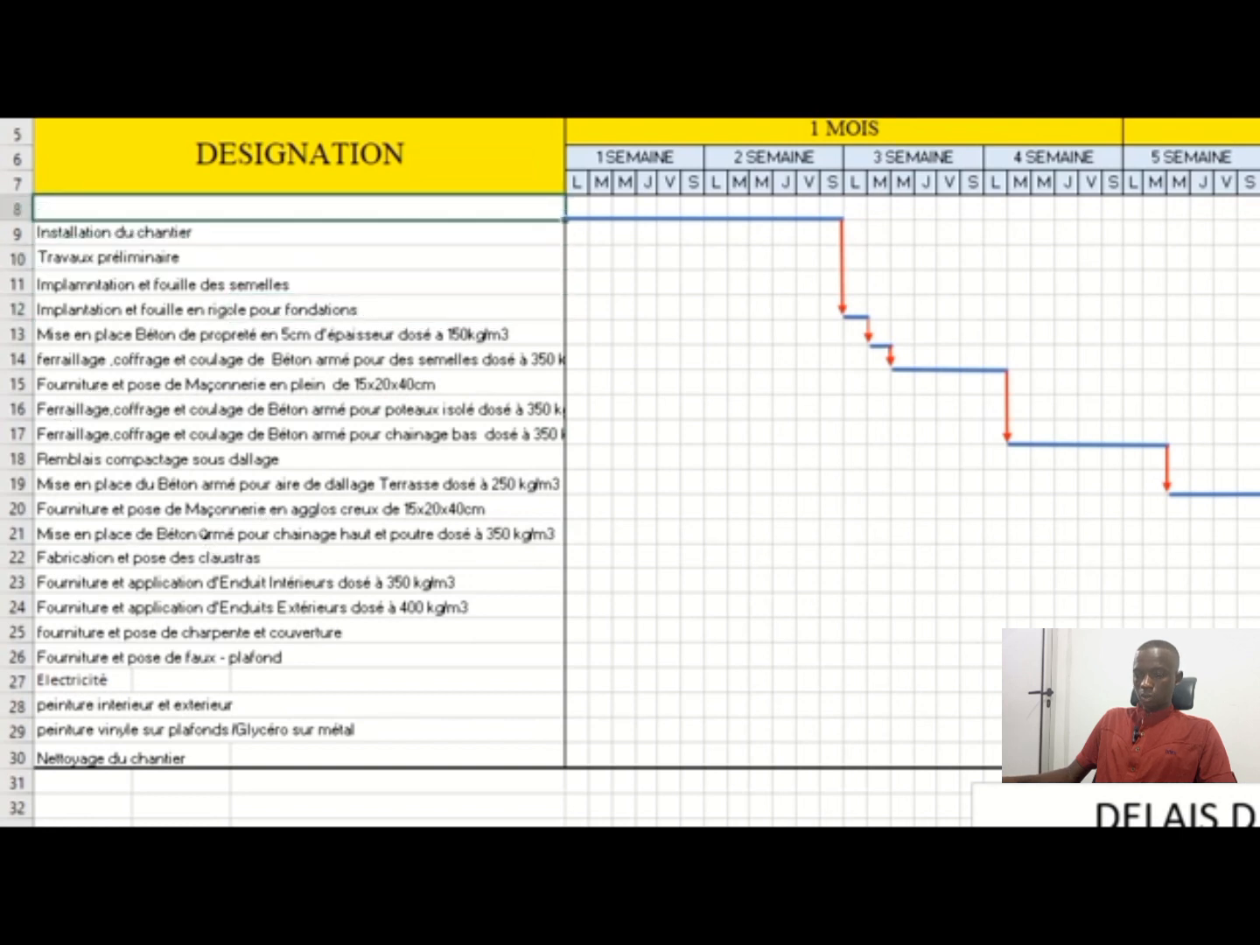
Step: Return the screen magnification to 100% and close the Magnifier to see the whole schedule
{"action": "key", "text": "ctrl+minus"}
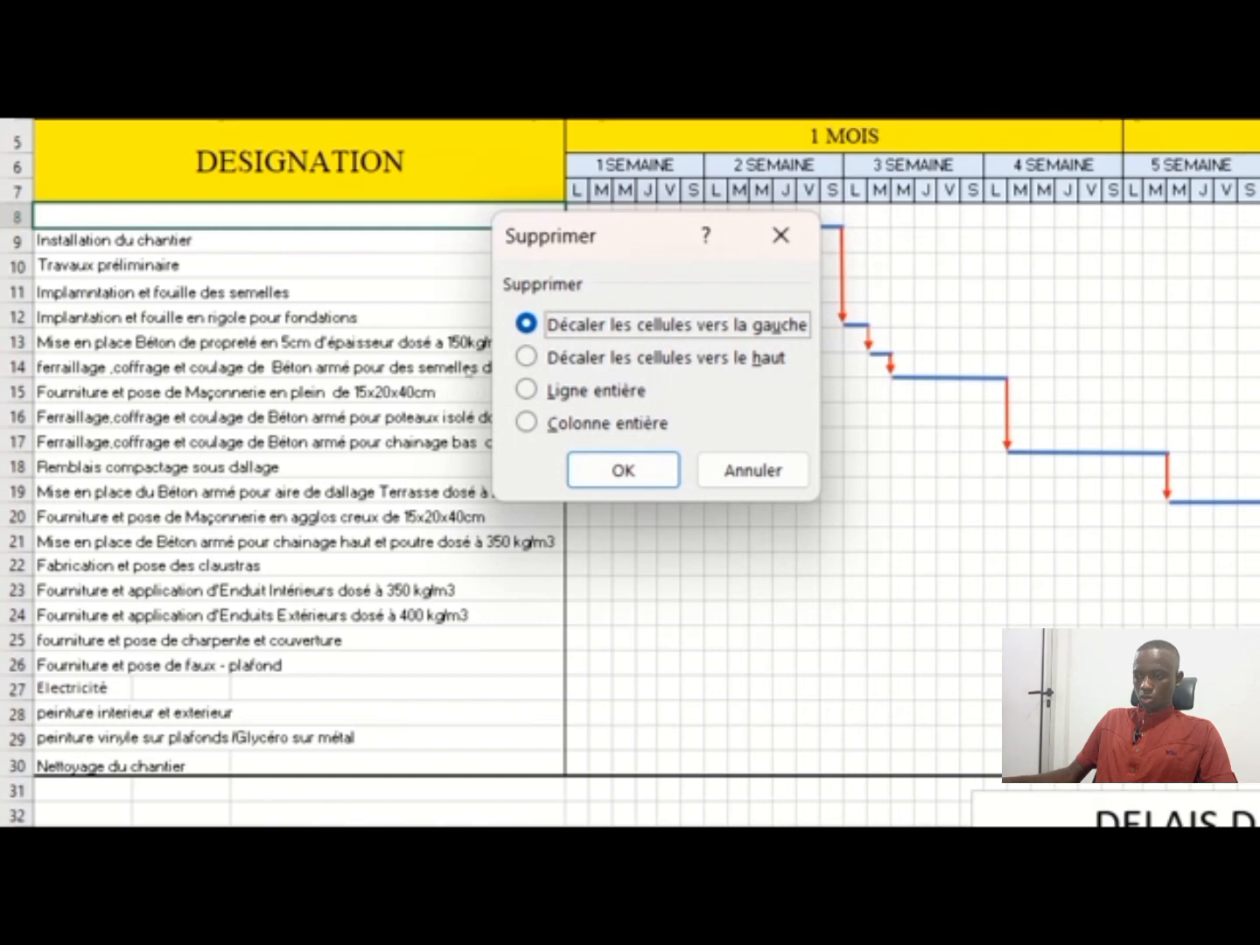
{"action": "left_click", "coordinate": [780, 228]}
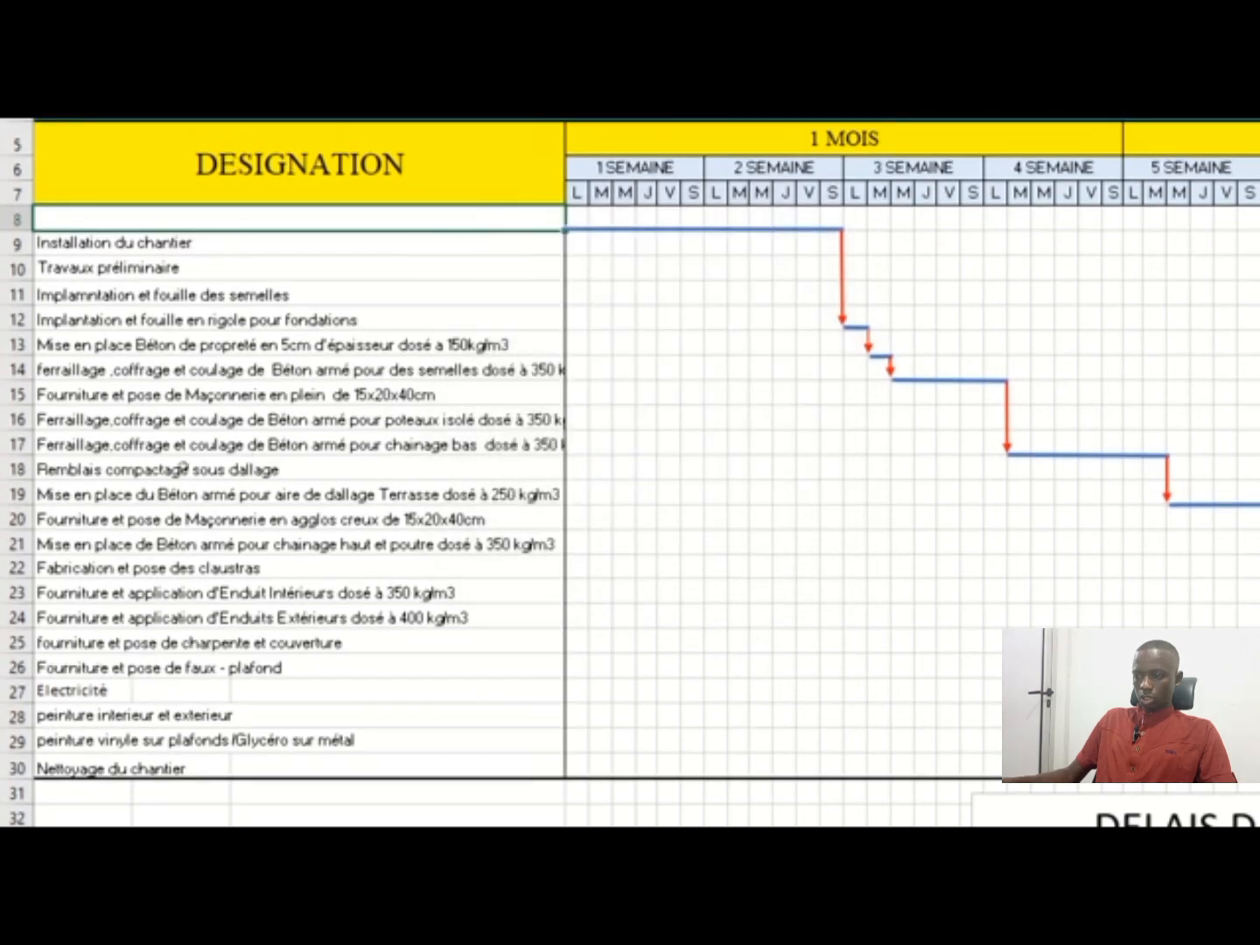
{"action": "key", "text": "super"}
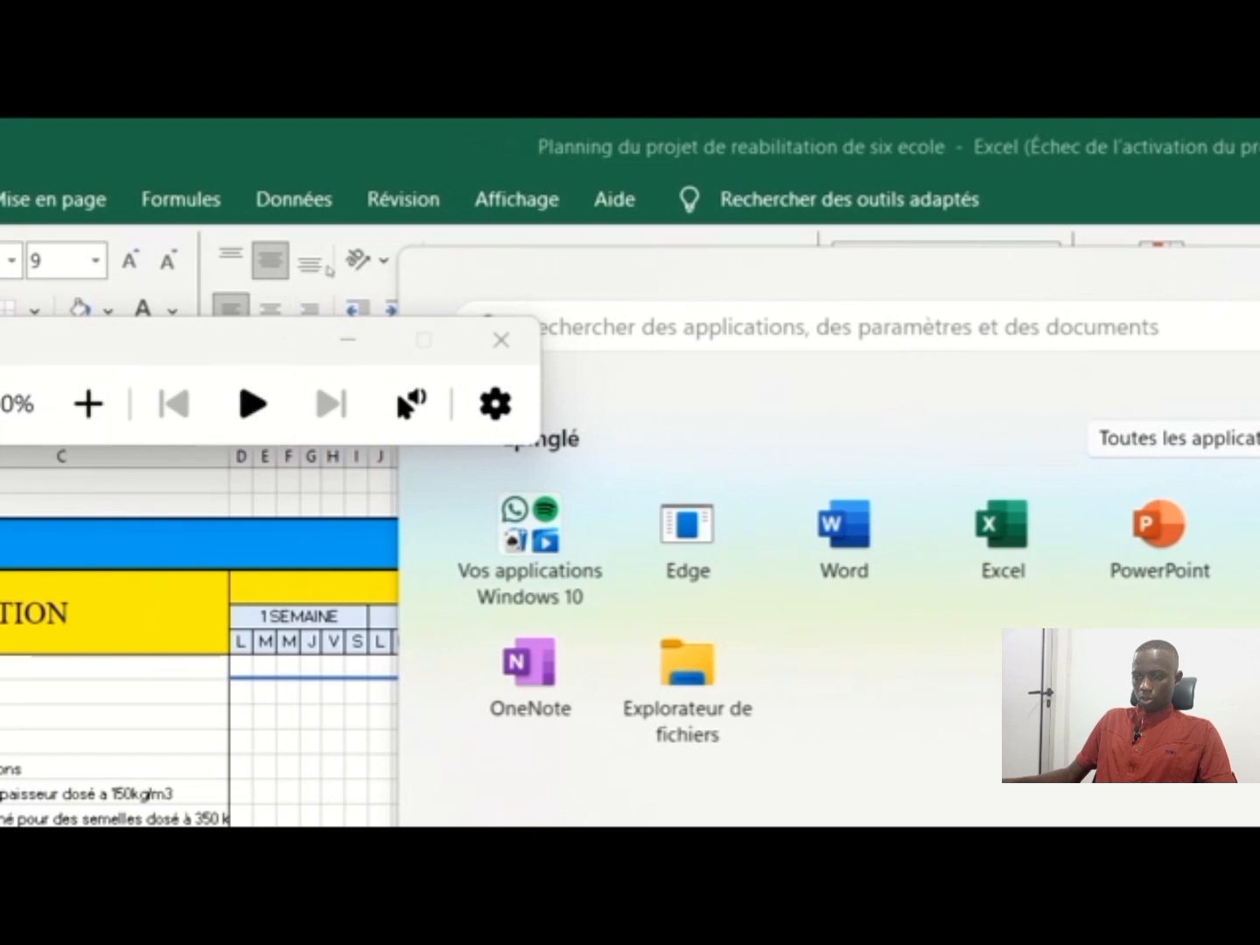
{"action": "left_click", "coordinate": [49, 402]}
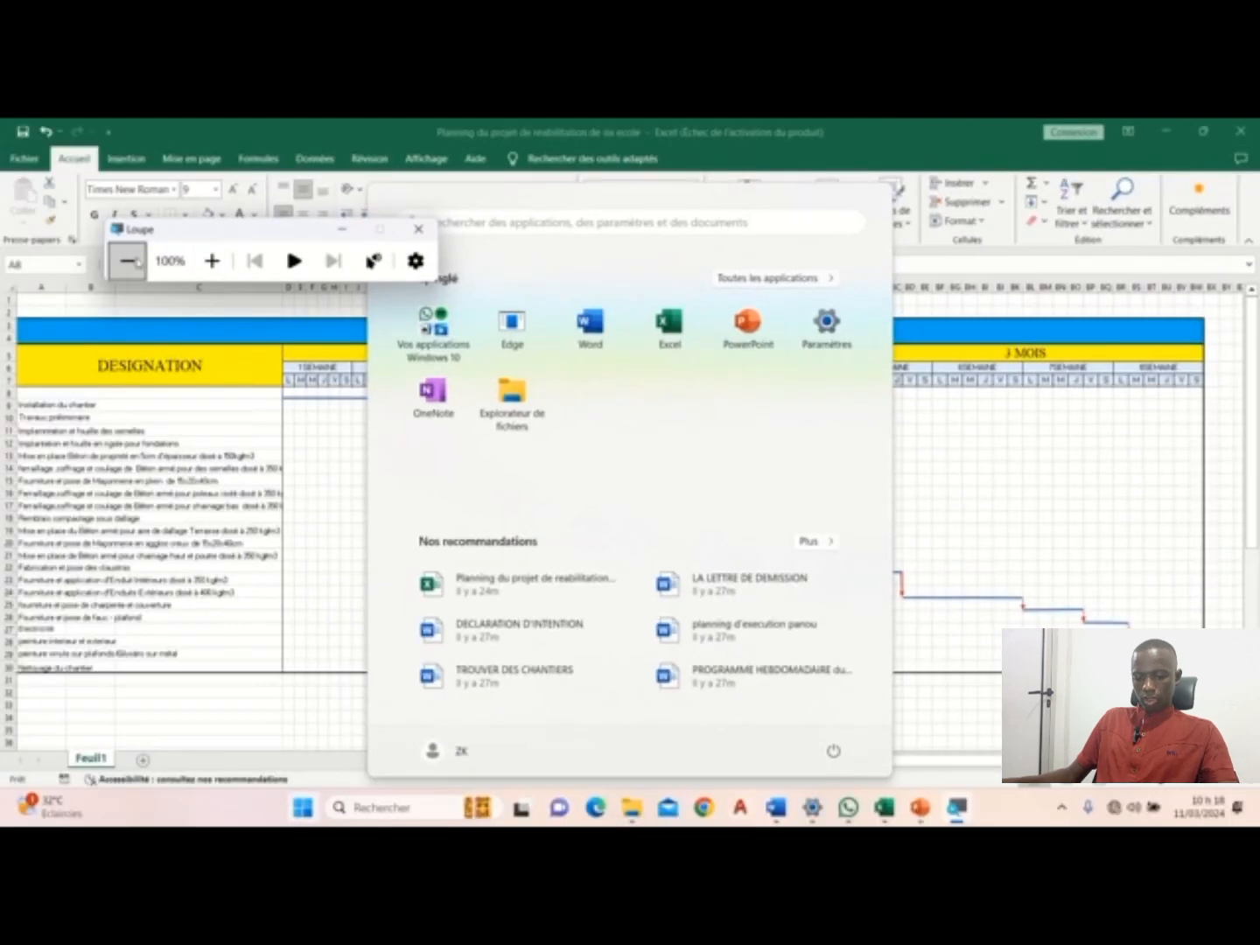
{"action": "left_click", "coordinate": [630, 264]}
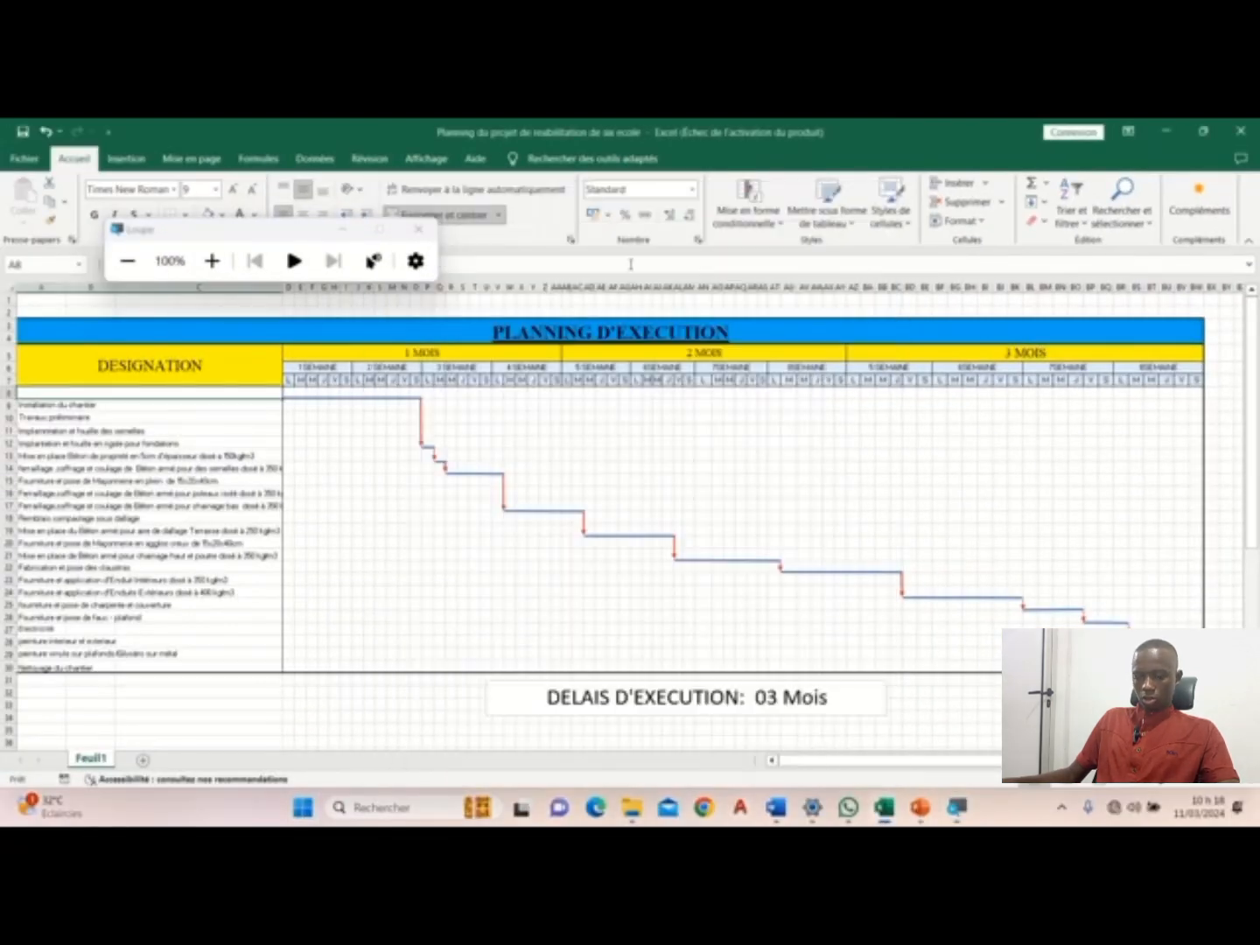
{"action": "left_click", "coordinate": [418, 228]}
{"action": "left_click", "coordinate": [718, 492]}
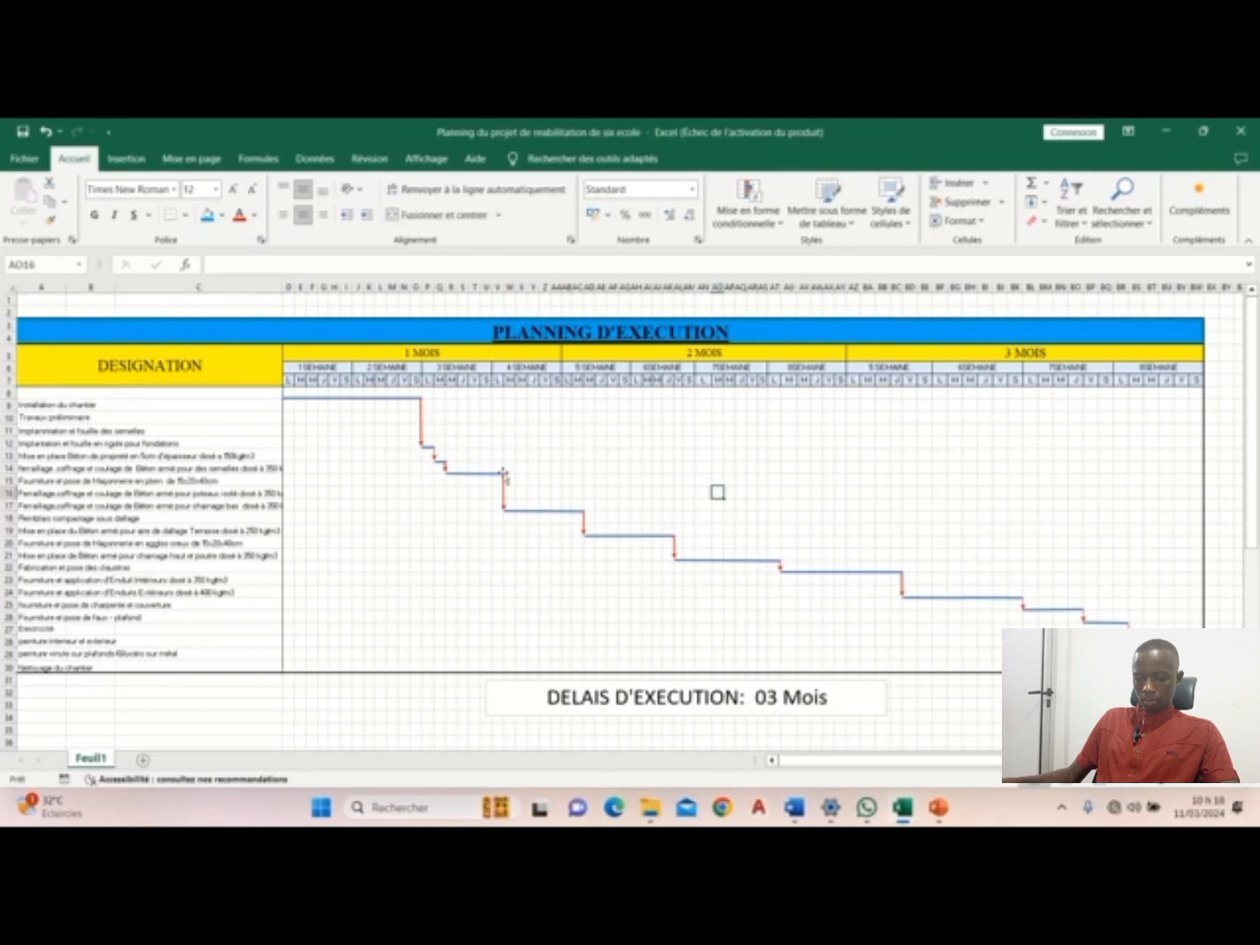
Step: Examine the final tasks of the schedule and the DELAIS D'EXECUTION text box below the table
{"action": "scroll", "coordinate": [856, 588], "scroll_direction": "down", "scroll_amount": 3}
{"action": "left_click", "coordinate": [723, 590]}
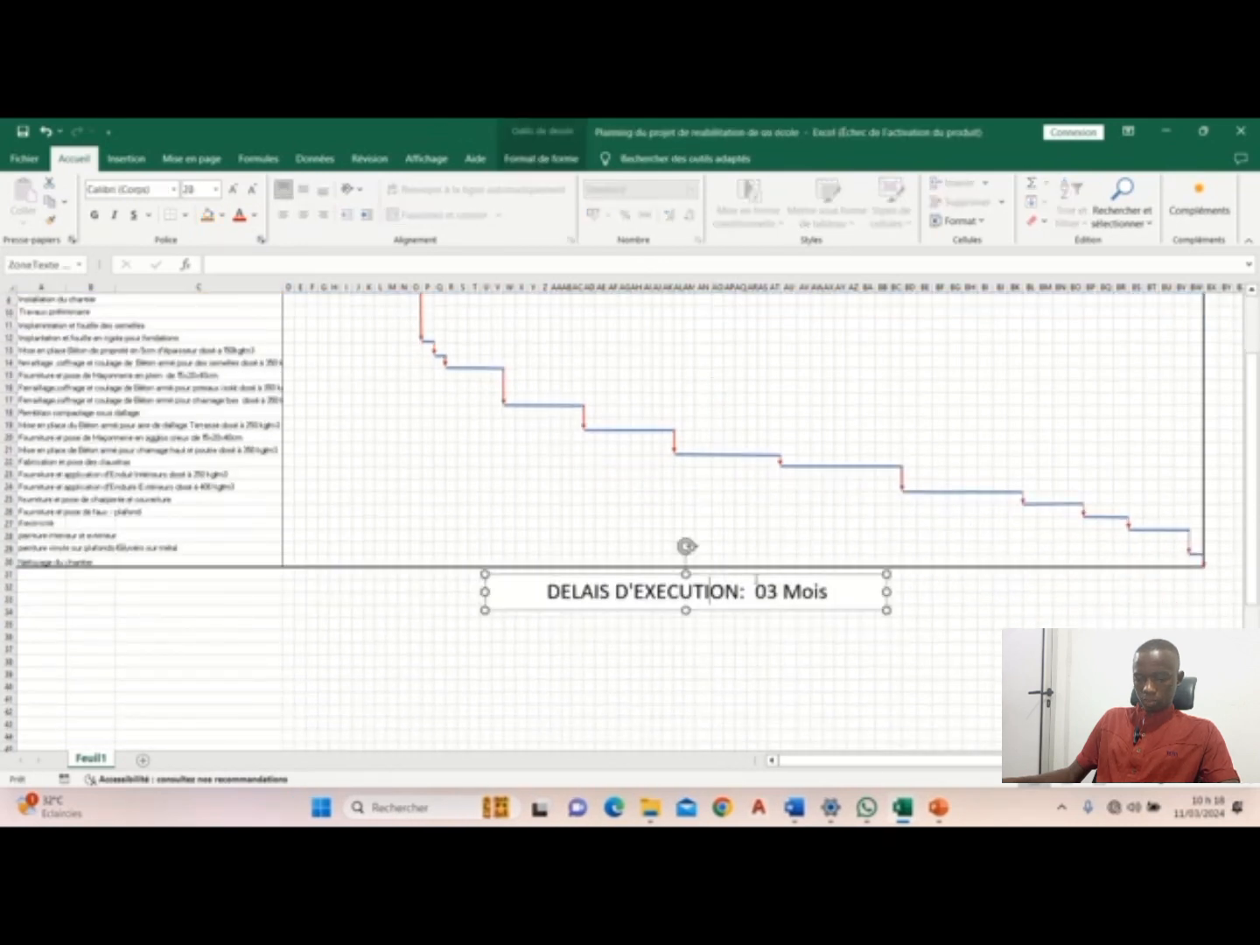
{"action": "scroll", "coordinate": [810, 582], "scroll_direction": "up", "scroll_amount": 3}
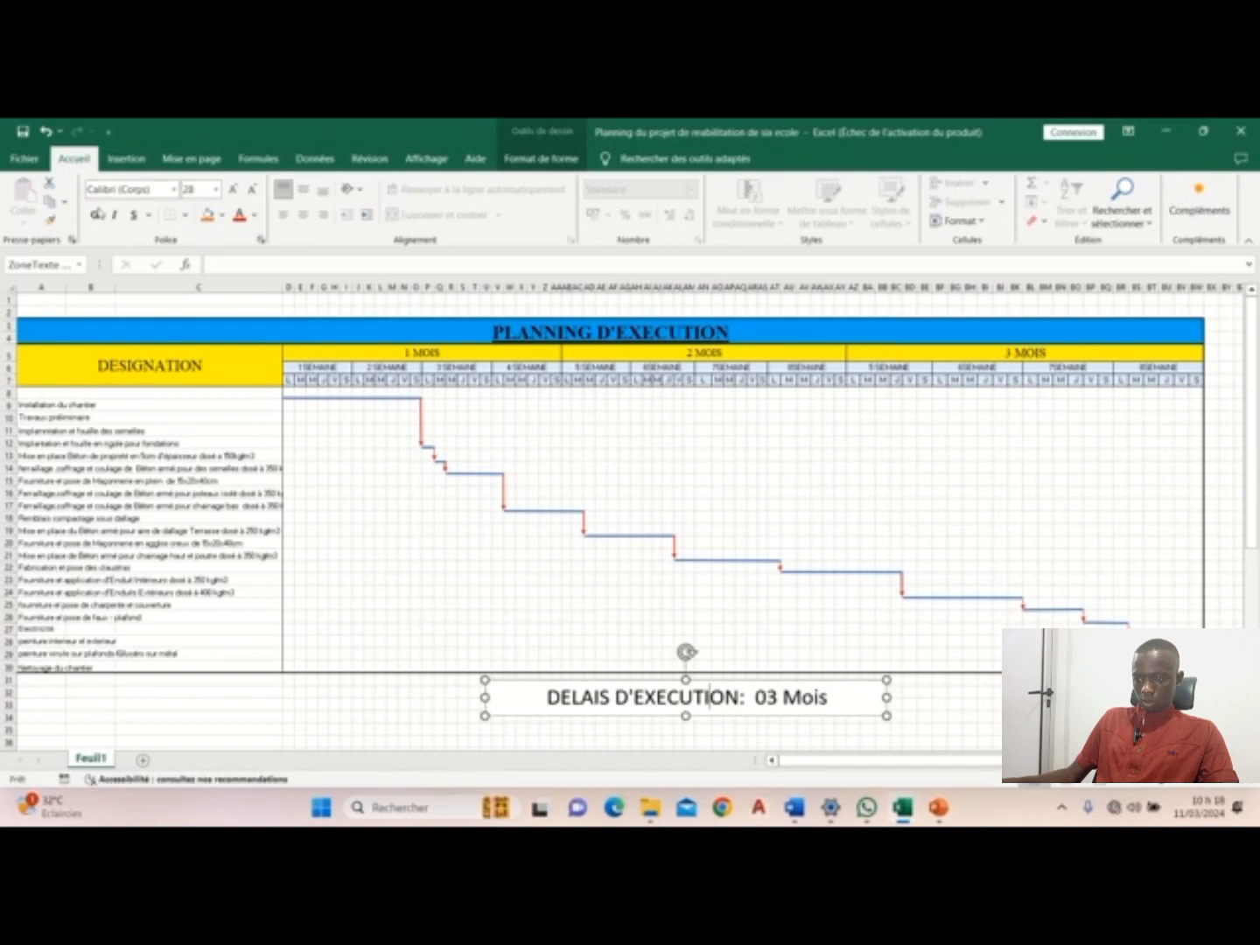
Step: Create a new blank workbook
{"action": "left_click", "coordinate": [23, 160]}
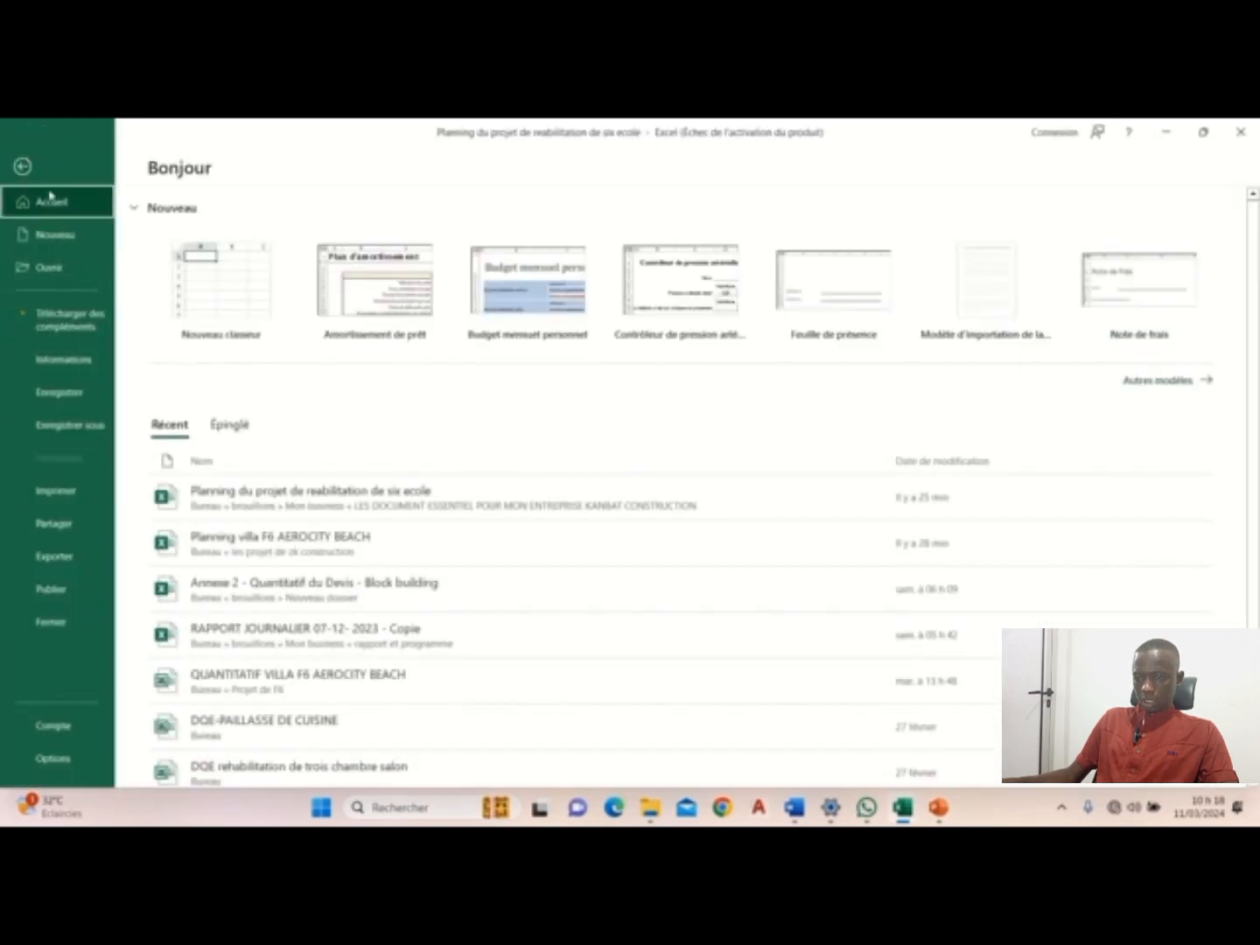
{"action": "left_click", "coordinate": [25, 161]}
{"action": "left_click", "coordinate": [29, 160]}
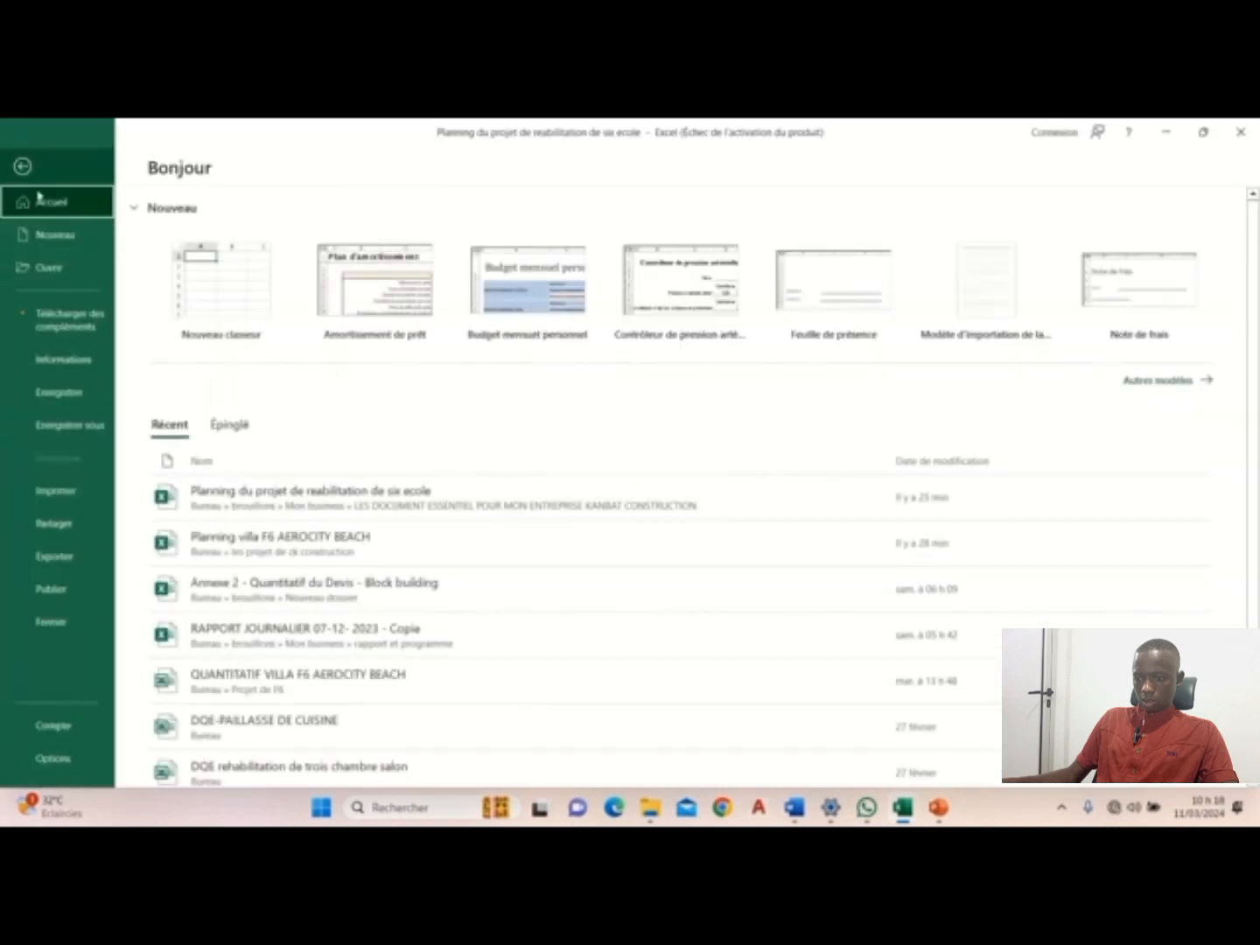
{"action": "left_click", "coordinate": [67, 234]}
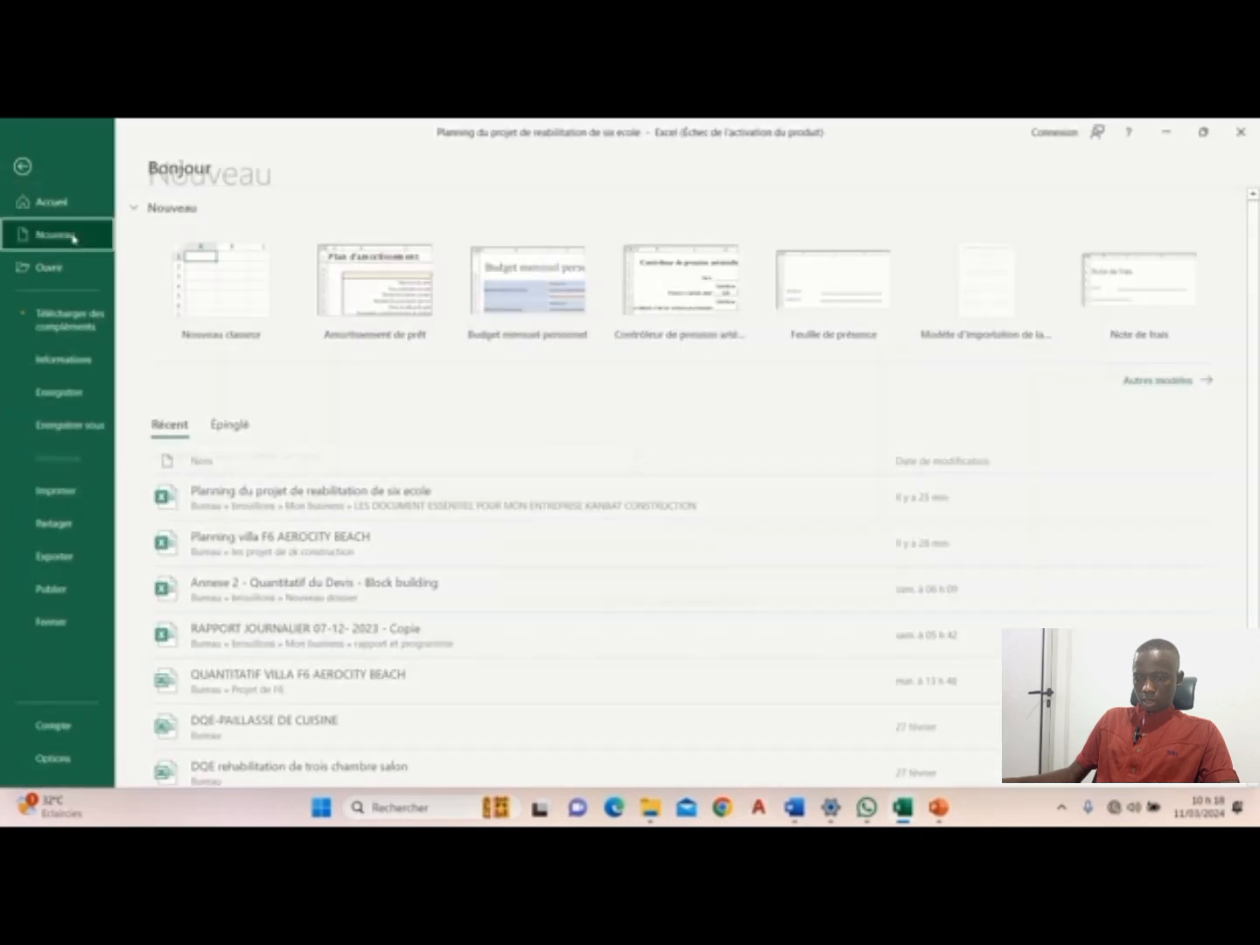
{"action": "left_click", "coordinate": [243, 291]}
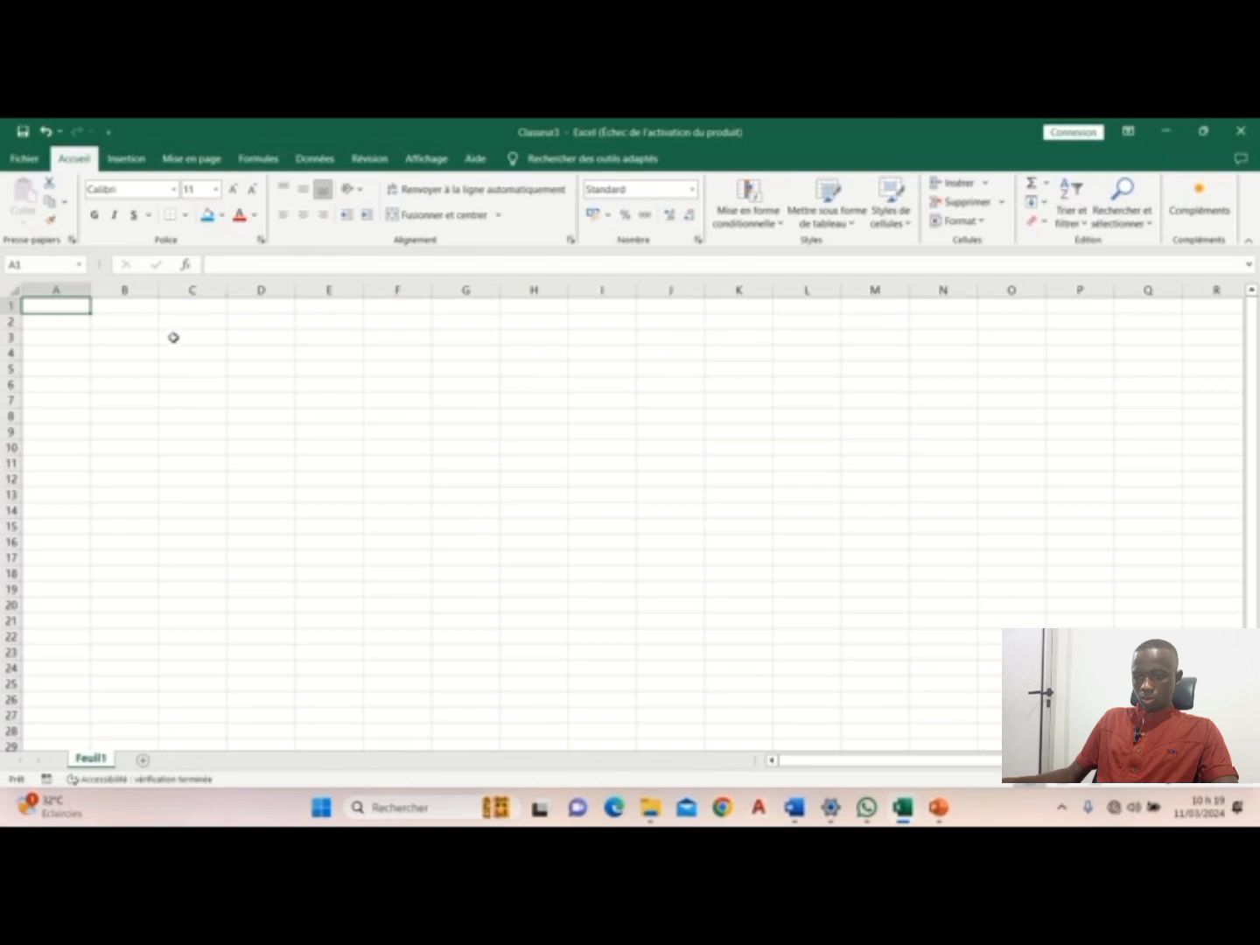
{"action": "left_click_drag", "start_coordinate": [70, 308], "coordinate": [197, 355]}
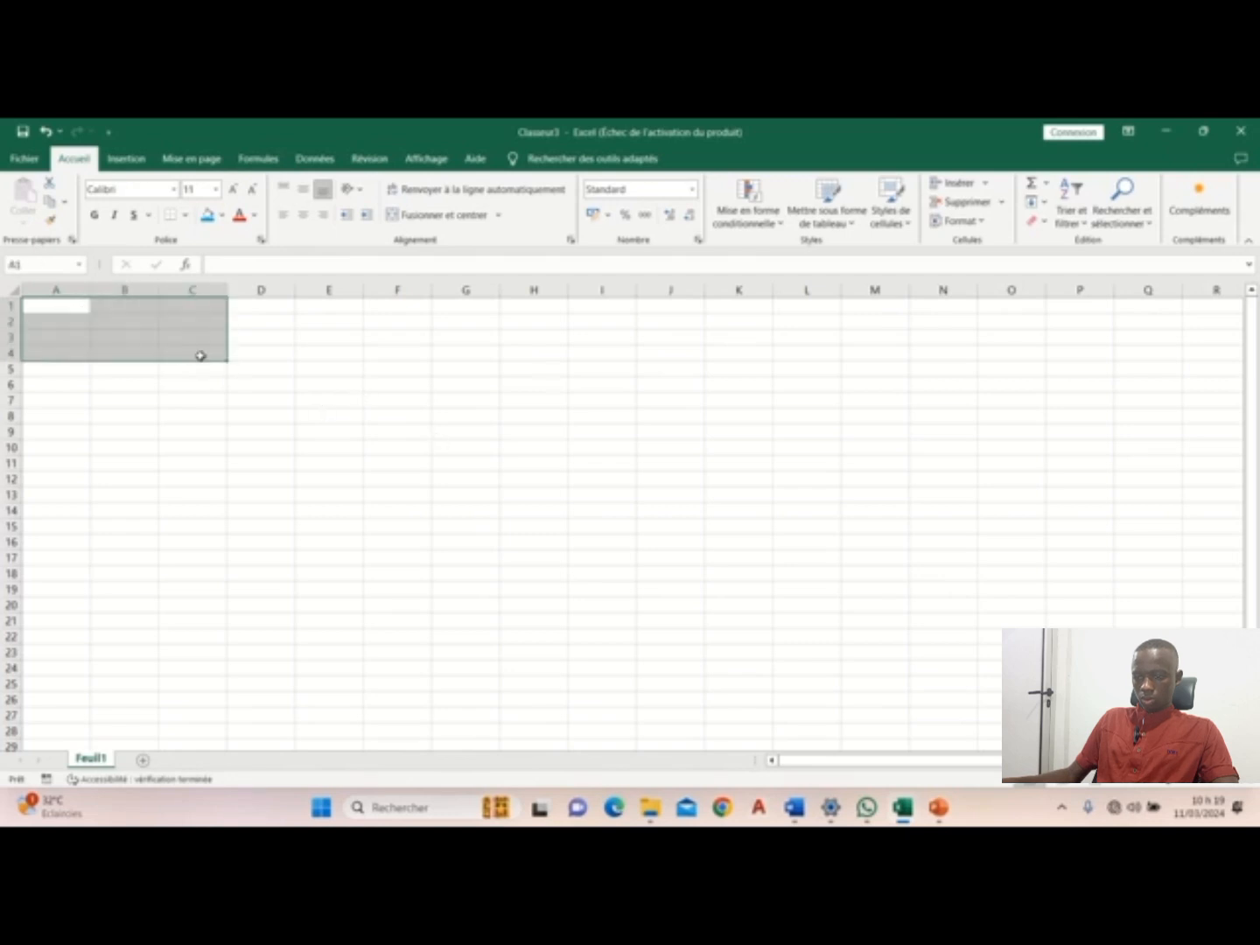
{"action": "left_click", "coordinate": [248, 412]}
{"action": "left_click_drag", "start_coordinate": [66, 326], "coordinate": [1156, 335]}
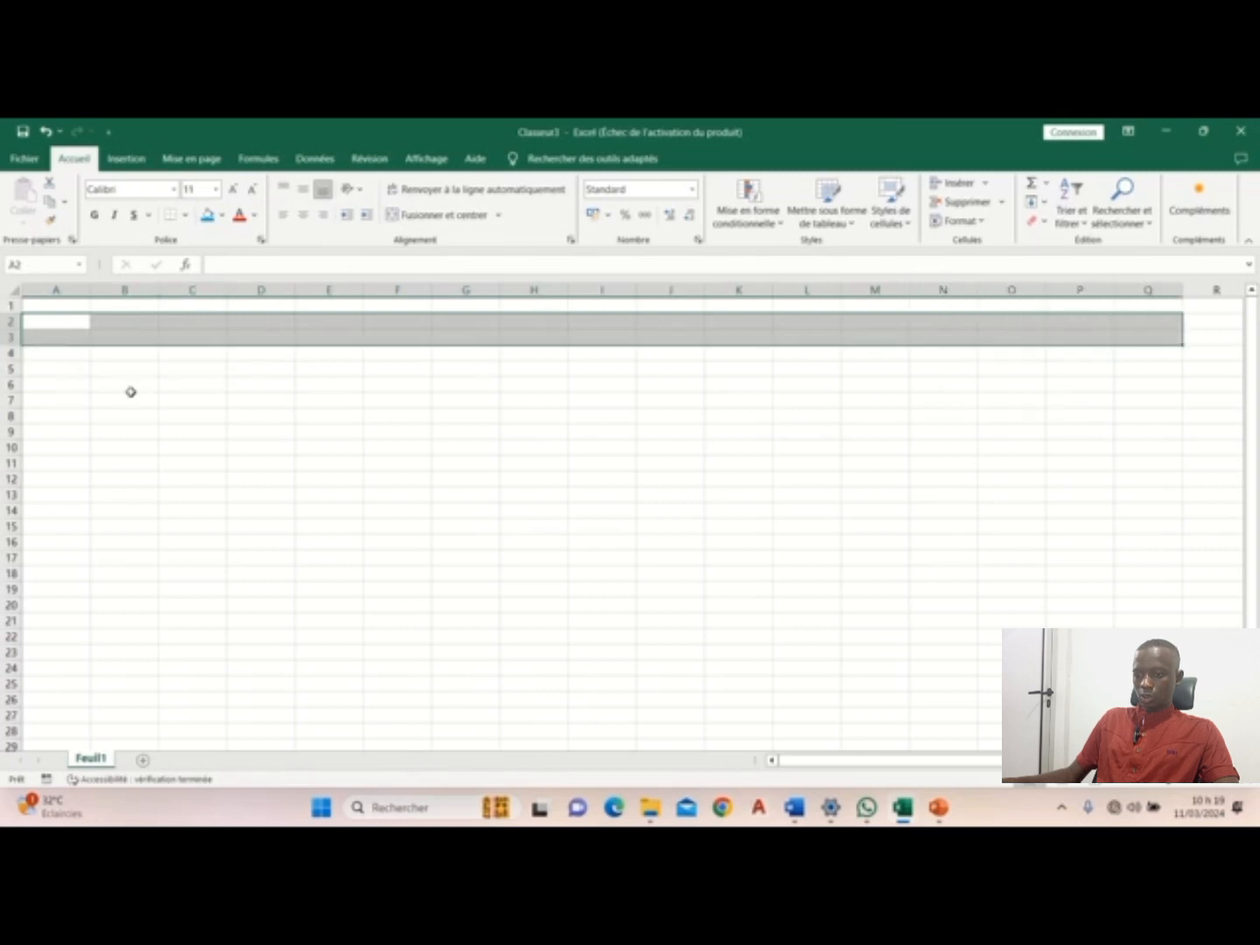
{"action": "left_click", "coordinate": [130, 389]}
{"action": "left_click", "coordinate": [51, 322]}
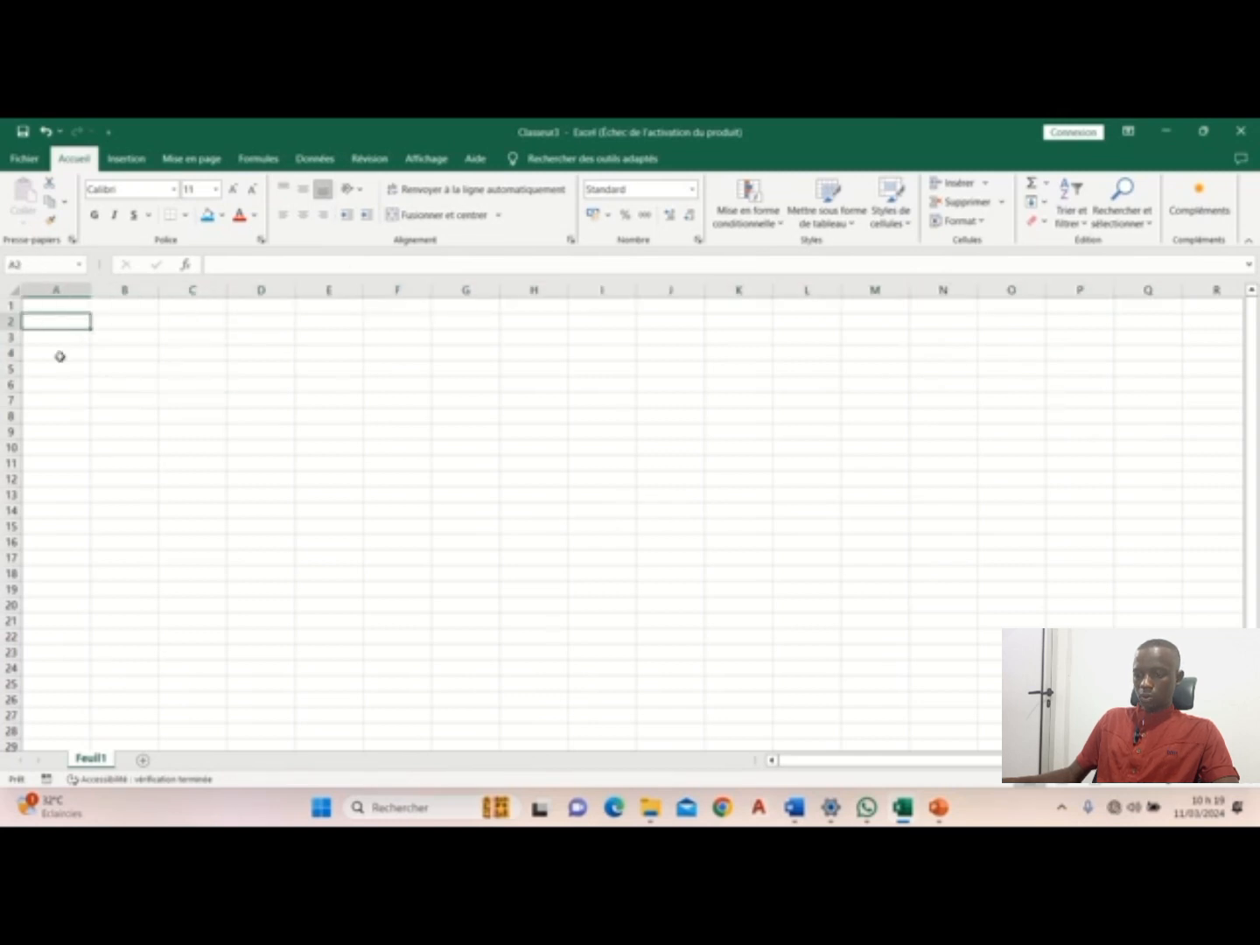
{"action": "left_click", "coordinate": [54, 385]}
Step: Merge and center the range A2:Q3 across rows 2 and 3 to make the title cell
{"action": "left_click_drag", "start_coordinate": [54, 318], "coordinate": [1165, 337]}
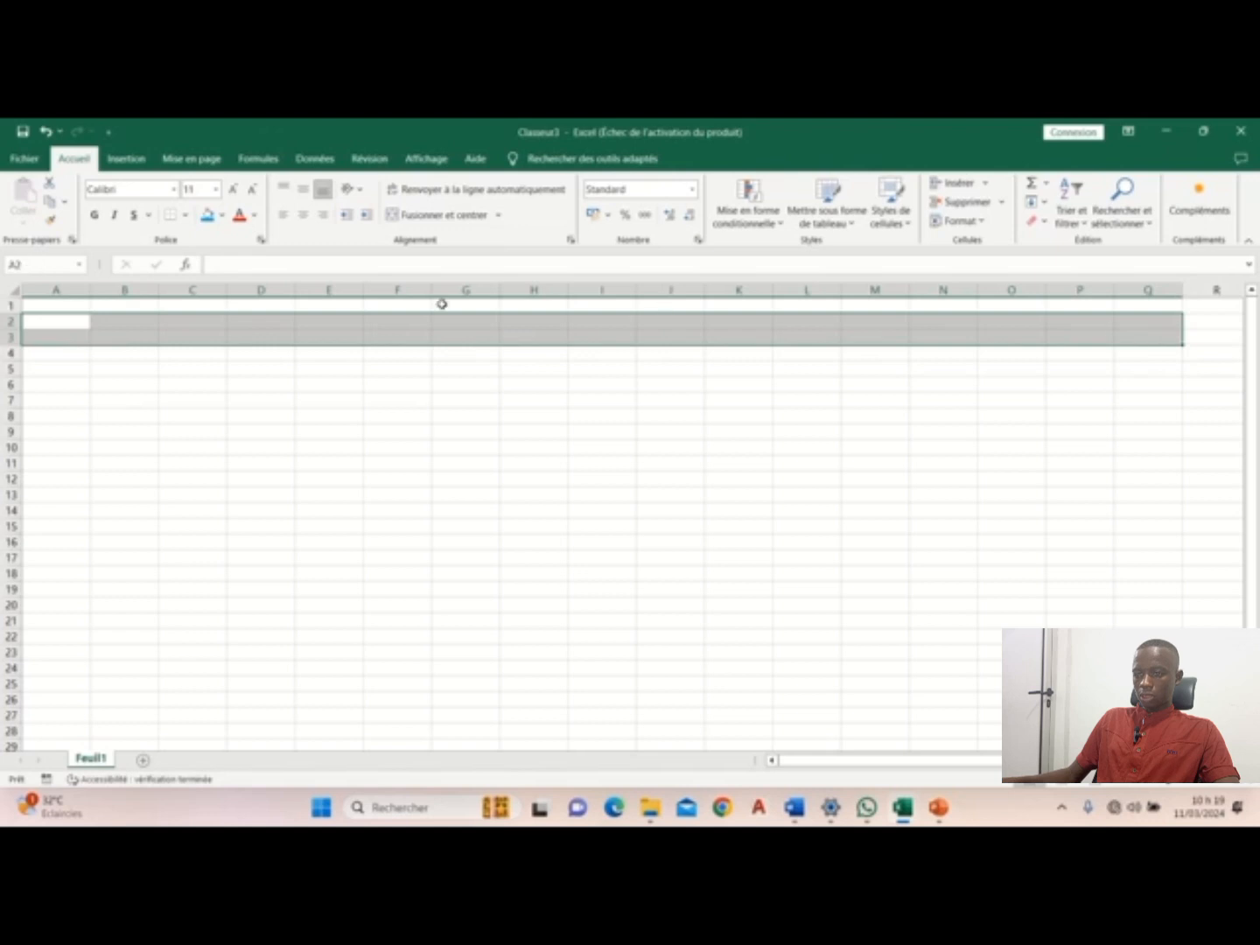
{"action": "left_click", "coordinate": [439, 216]}
{"action": "left_click", "coordinate": [572, 386]}
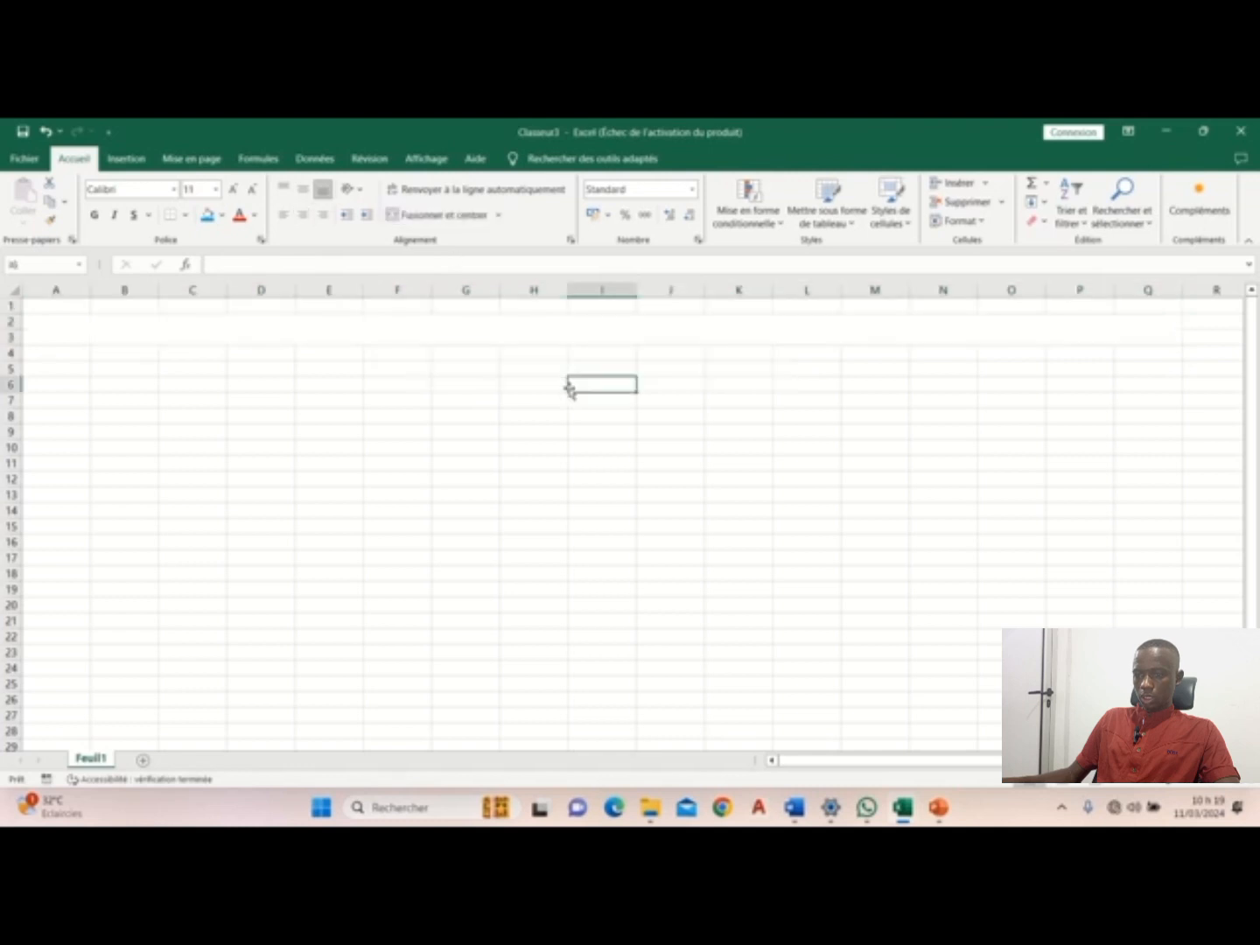
{"action": "double_click", "coordinate": [557, 328]}
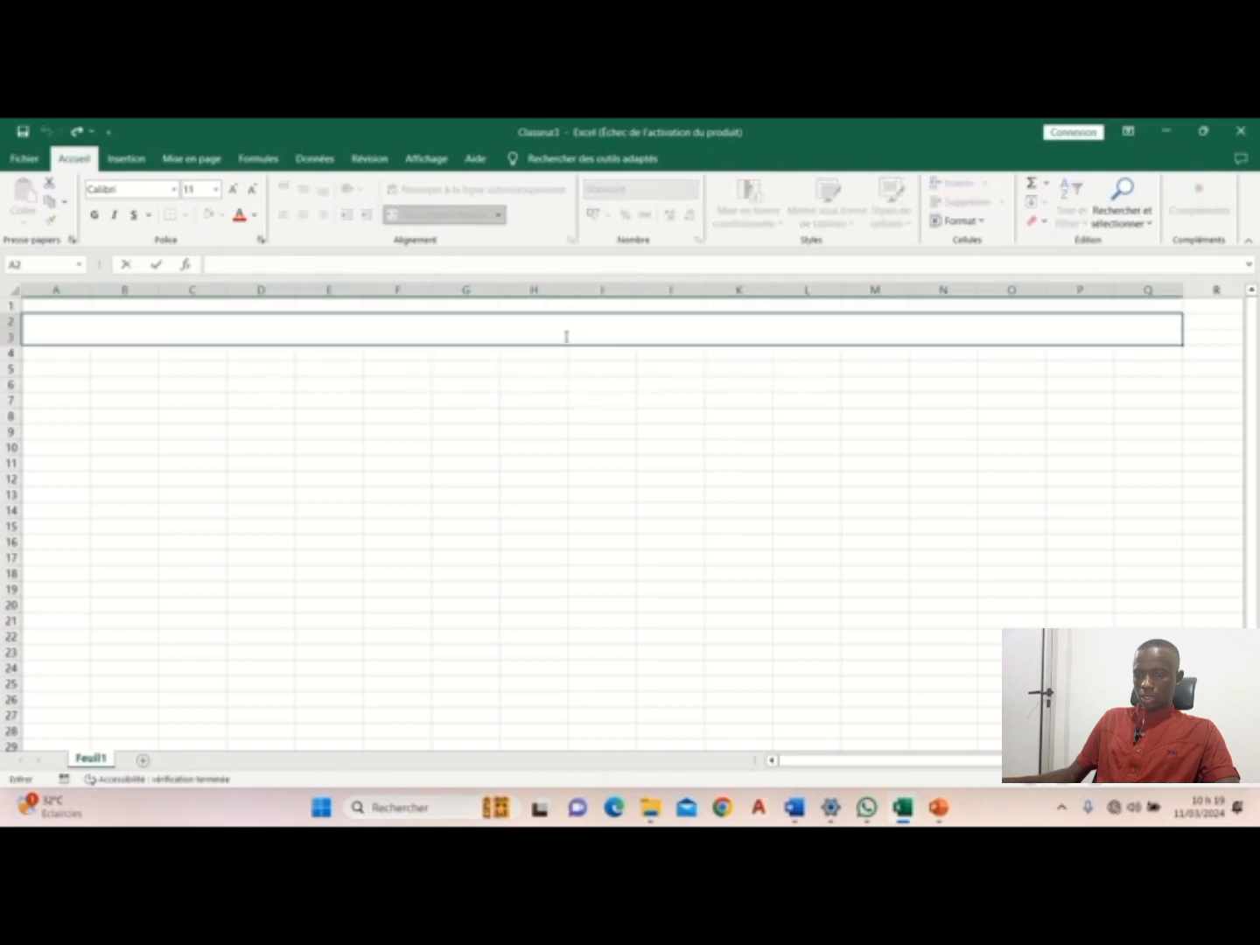
{"action": "type", "text": "pl"}
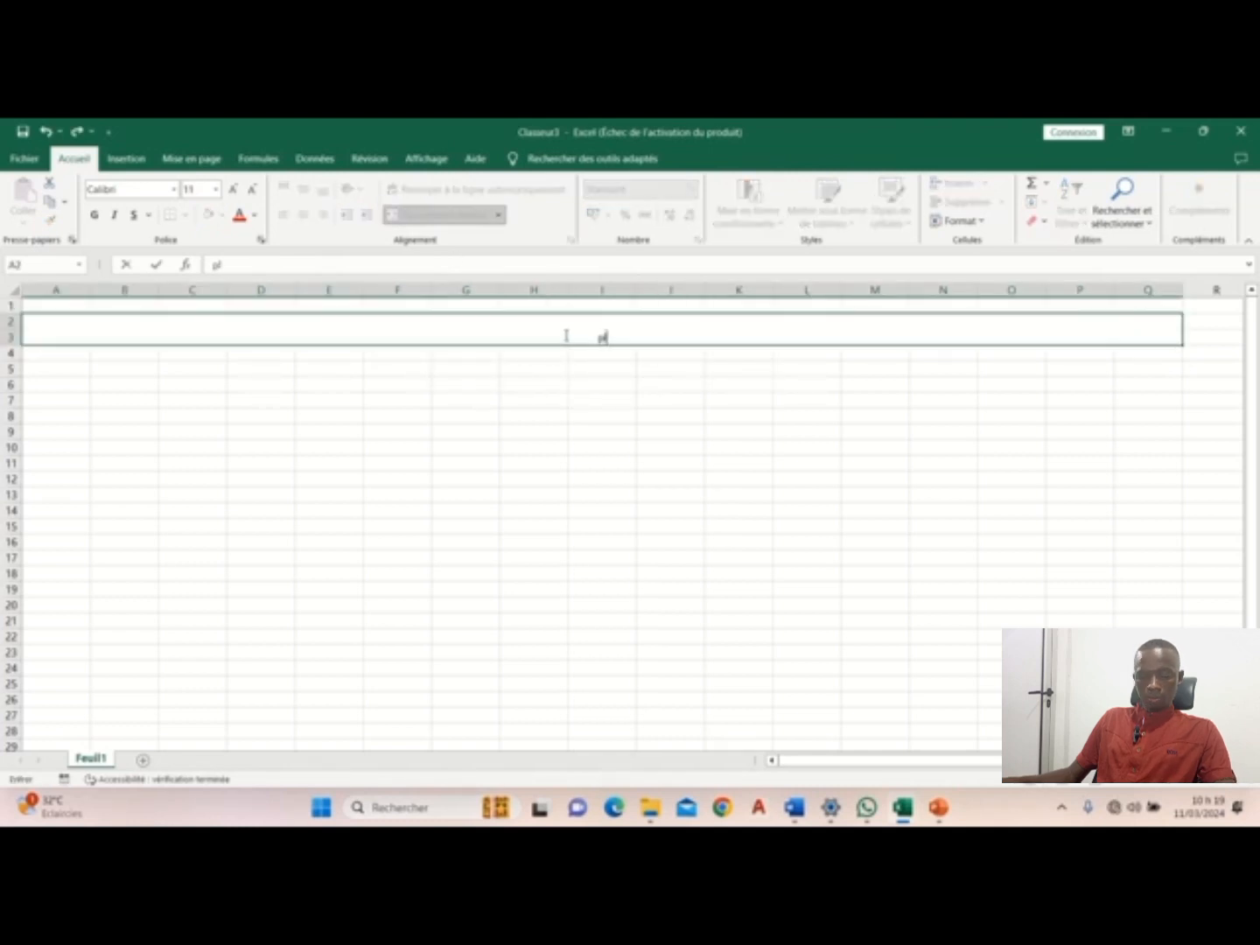
{"action": "type", "text": "anni"}
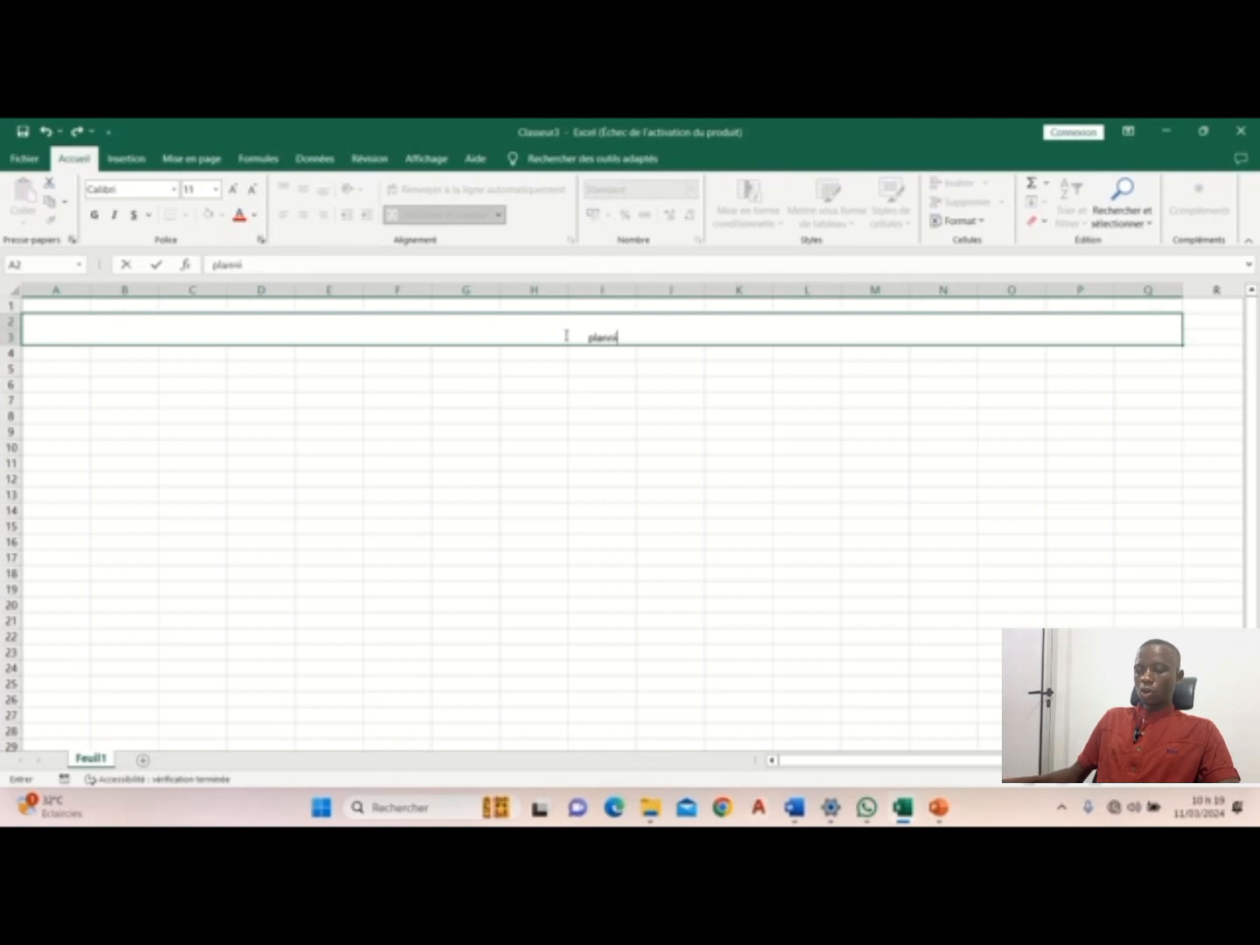
{"action": "type", "text": "ng d"}
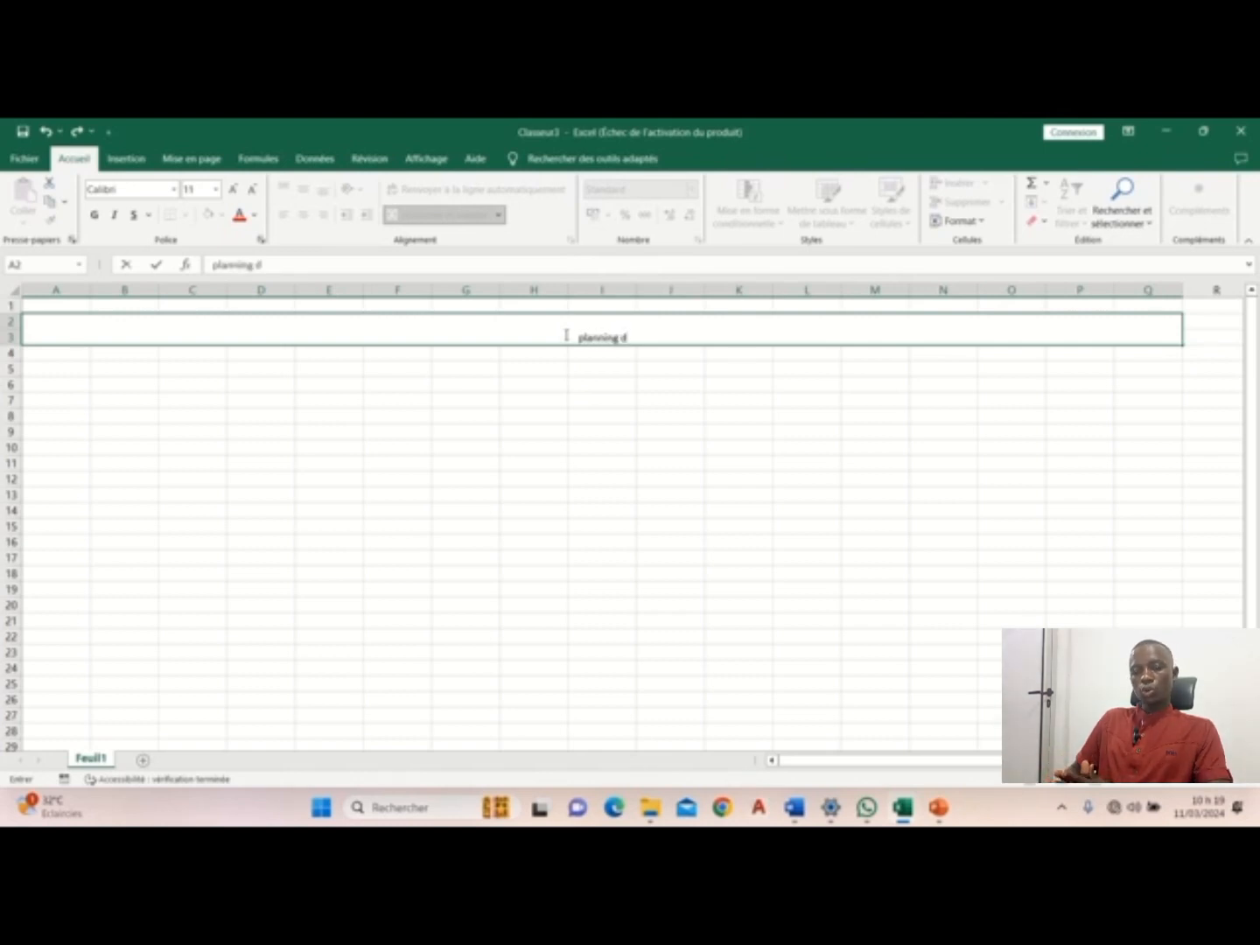
{"action": "type", "text": "4exe"}
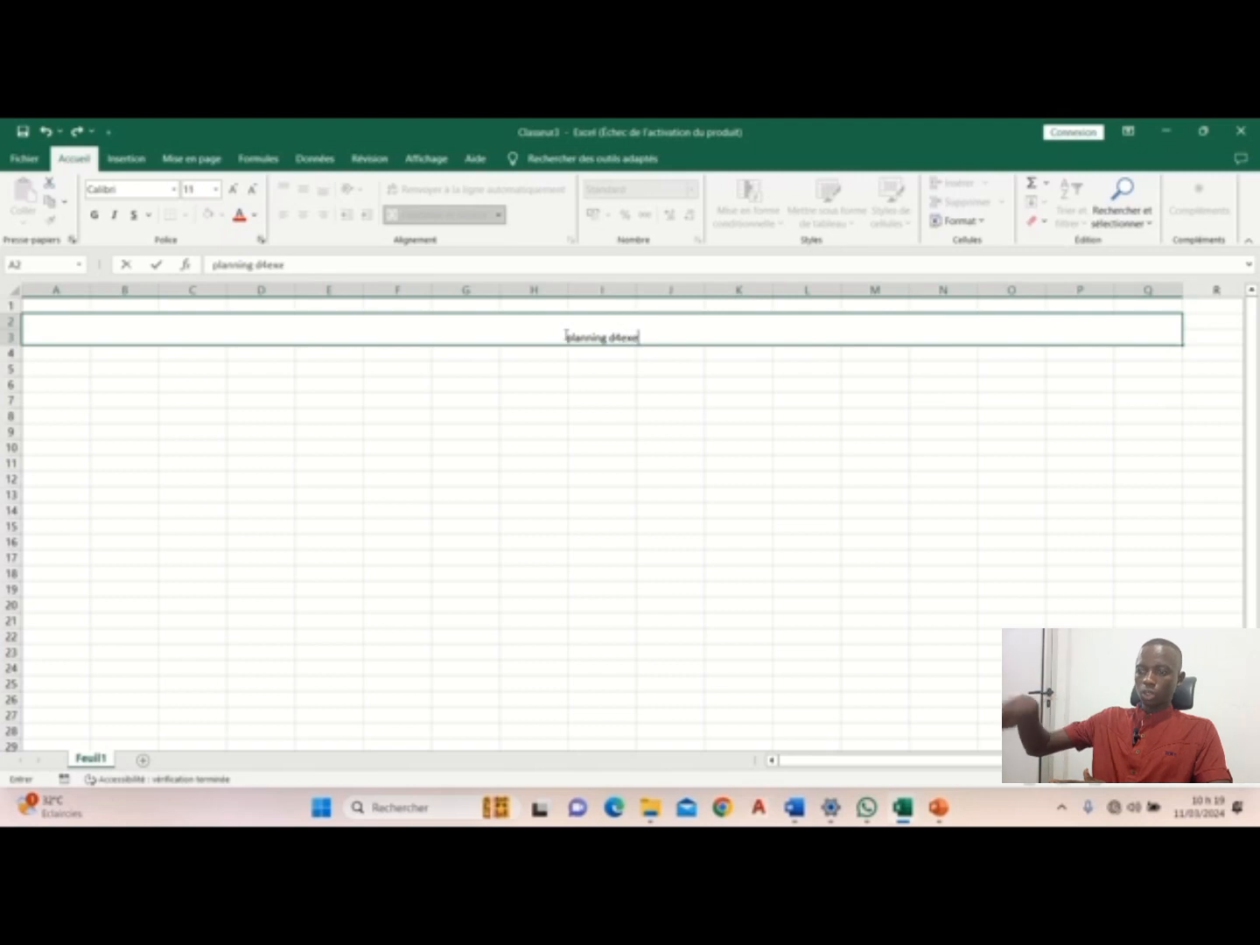
{"action": "type", "text": "cution"}
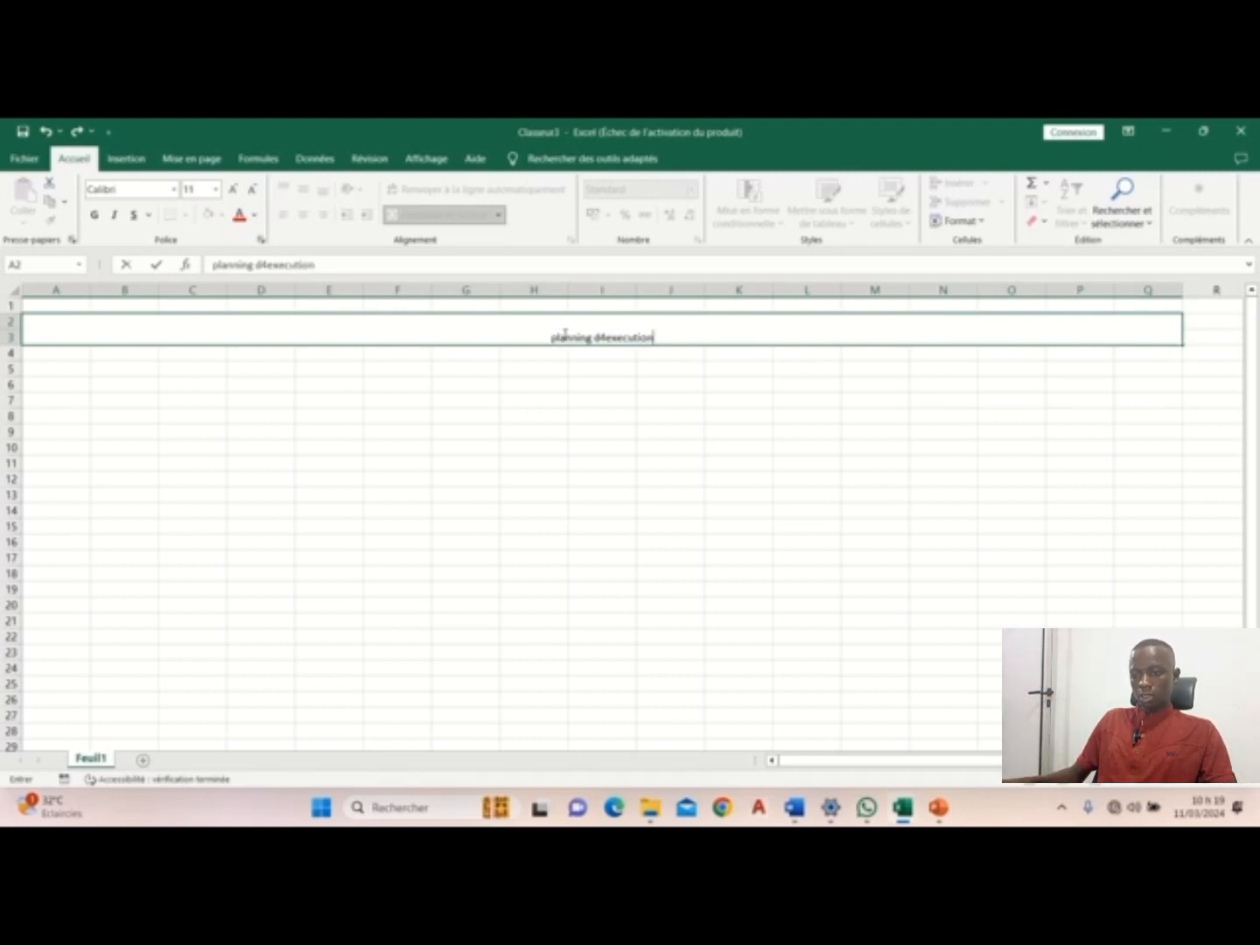
{"action": "key", "text": "BackSpace"}
{"action": "key", "text": "BackSpace"}
{"action": "key", "text": "BackSpace"}
{"action": "key", "text": "BackSpace"}
{"action": "key", "text": "BackSpace"}
{"action": "key", "text": "BackSpace"}
{"action": "key", "text": "BackSpace"}
{"action": "key", "text": "BackSpace"}
{"action": "key", "text": "BackSpace"}
{"action": "key", "text": "BackSpace"}
{"action": "key", "text": "BackSpace"}
{"action": "key", "text": "BackSpace"}
{"action": "key", "text": "BackSpace"}
{"action": "key", "text": "BackSpace"}
{"action": "key", "text": "BackSpace"}
{"action": "key", "text": "BackSpace"}
{"action": "key", "text": "BackSpace"}
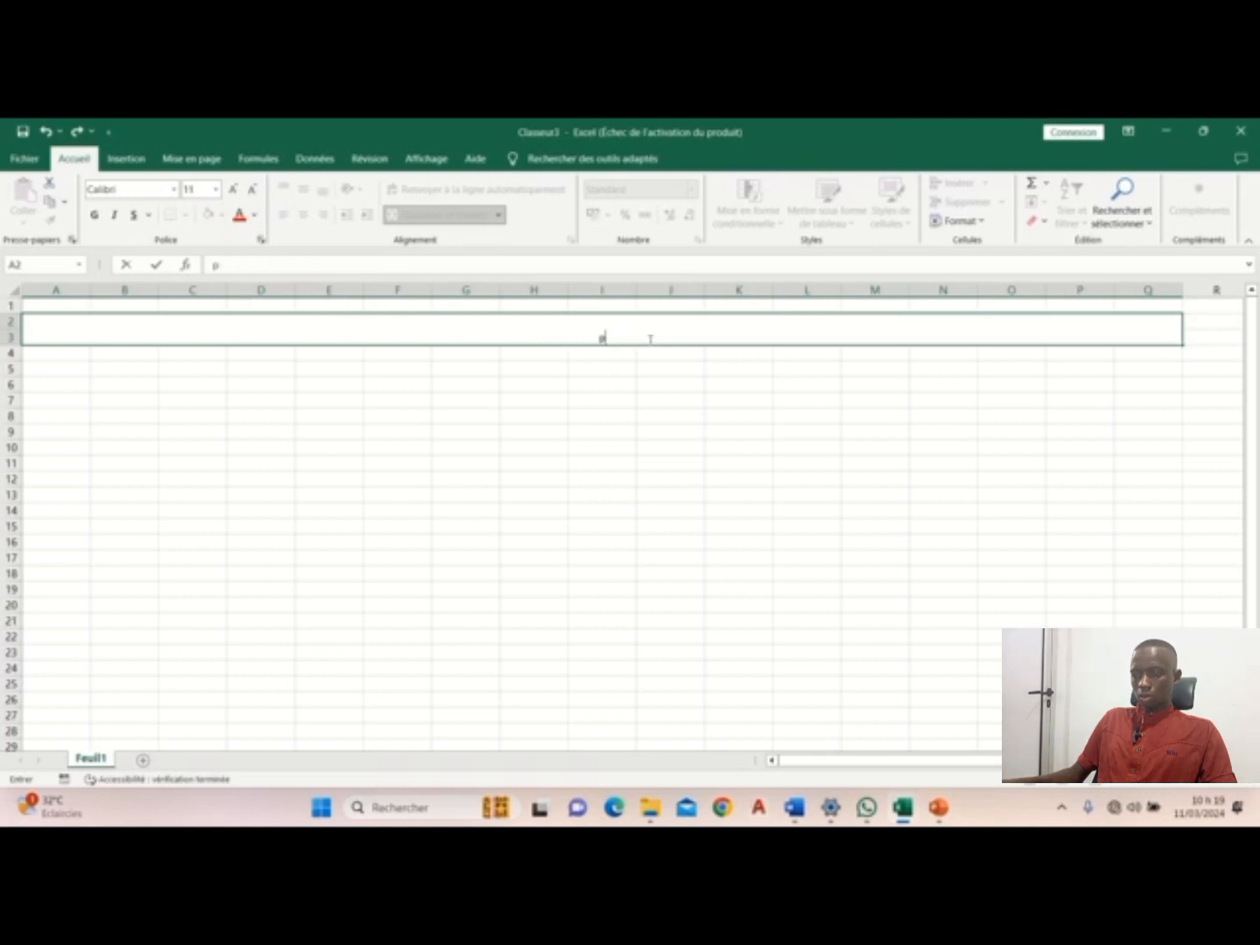
{"action": "type", "text": "PLANN"}
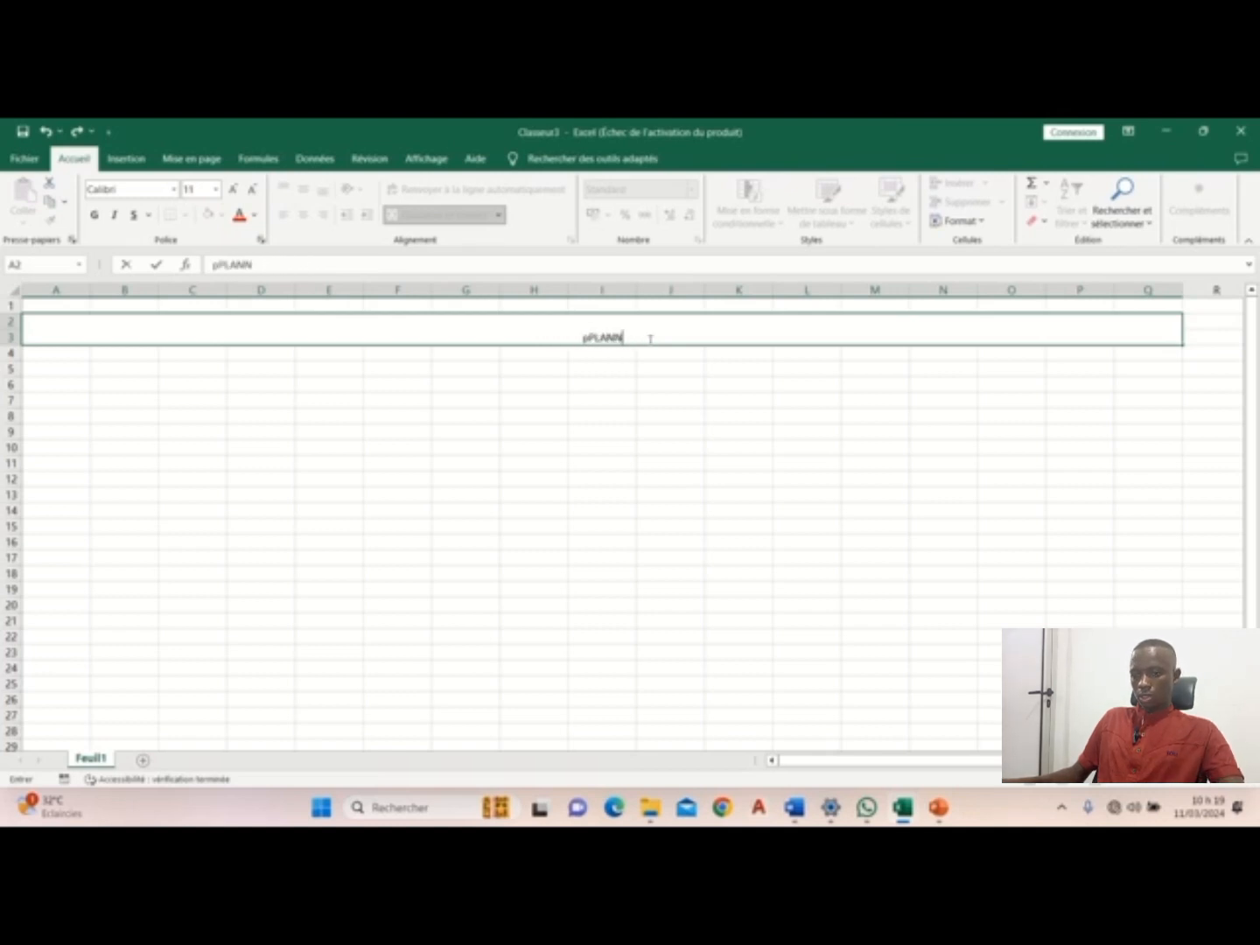
{"action": "type", "text": "ING "}
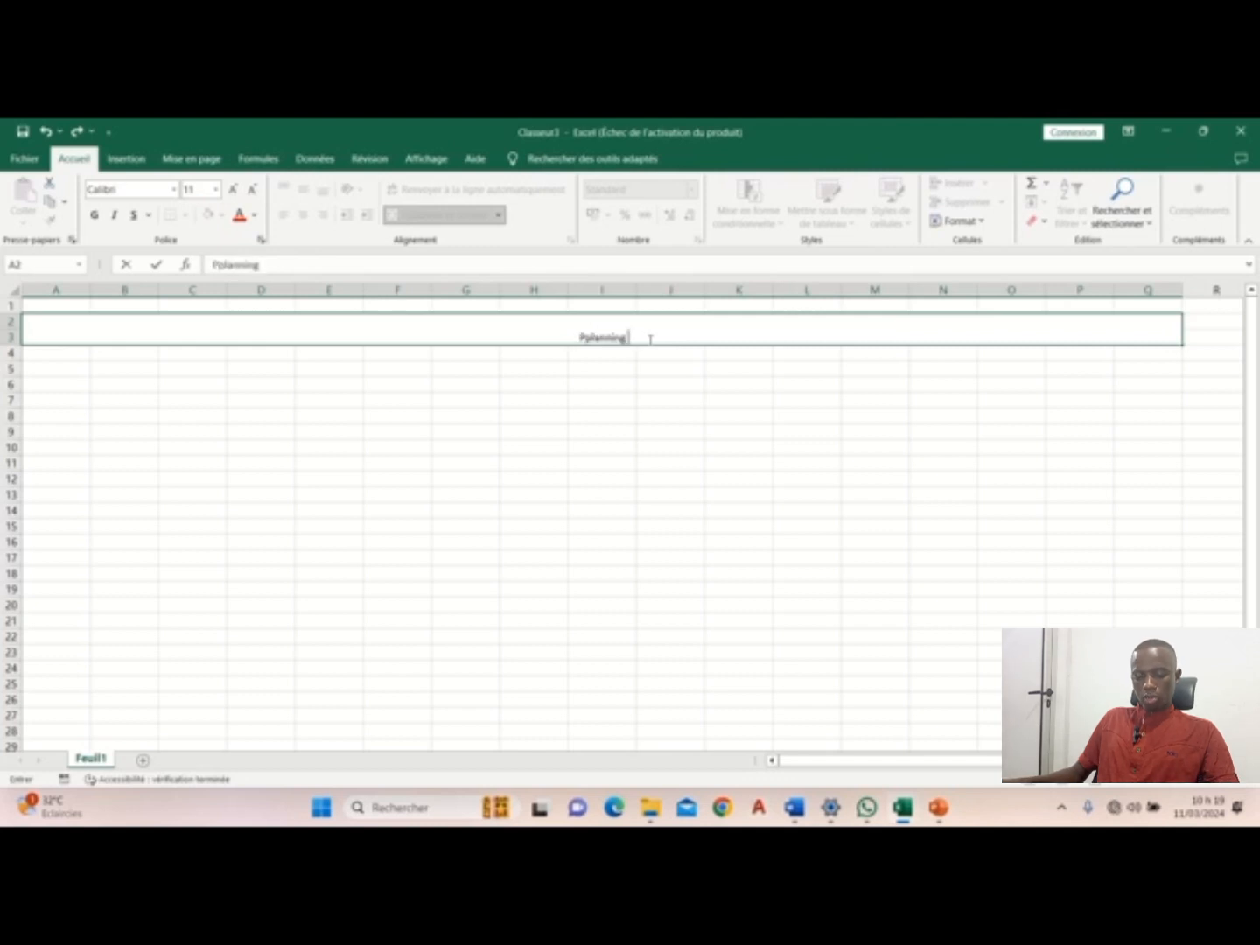
{"action": "type", "text": "d4e"}
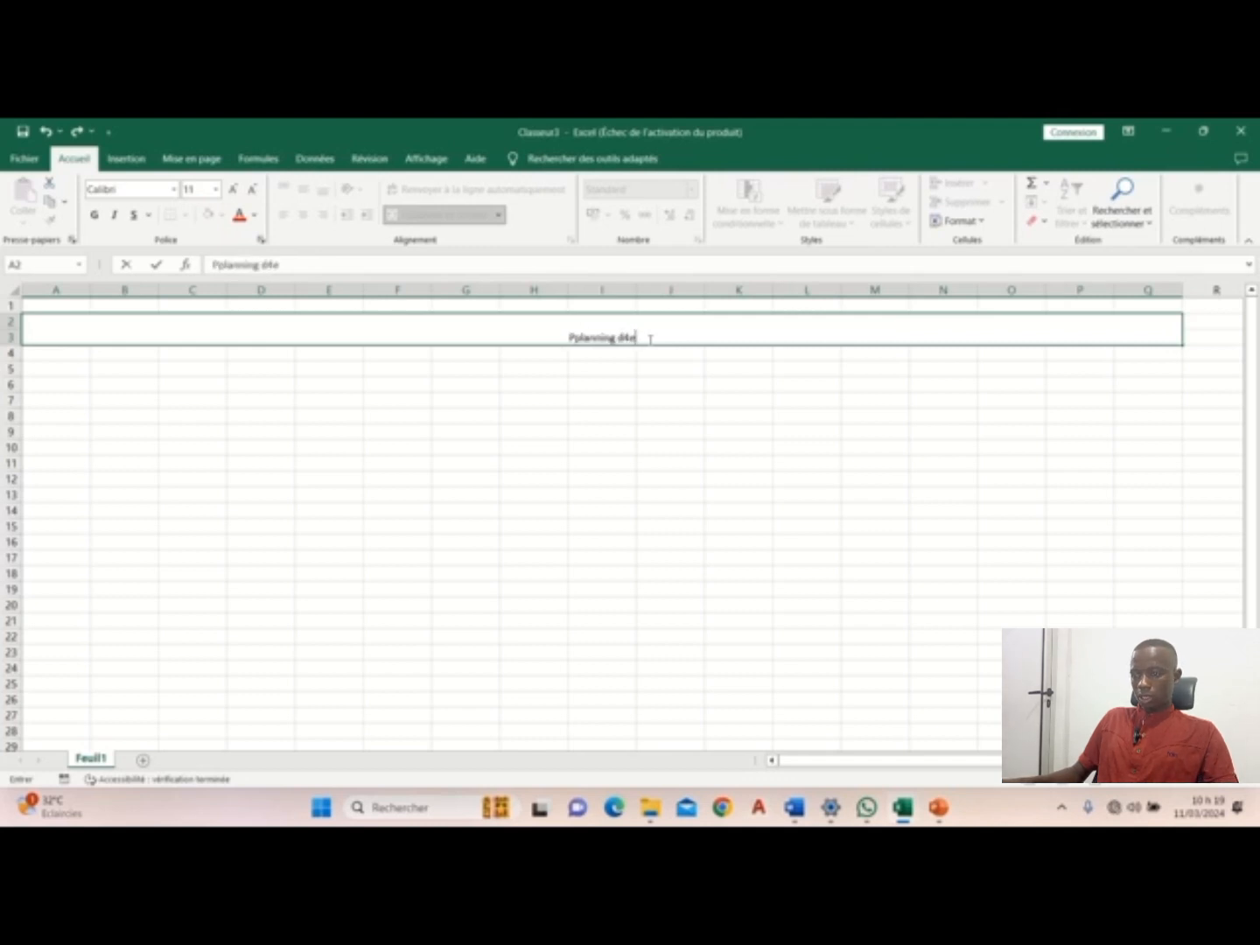
{"action": "type", "text": "xecu"}
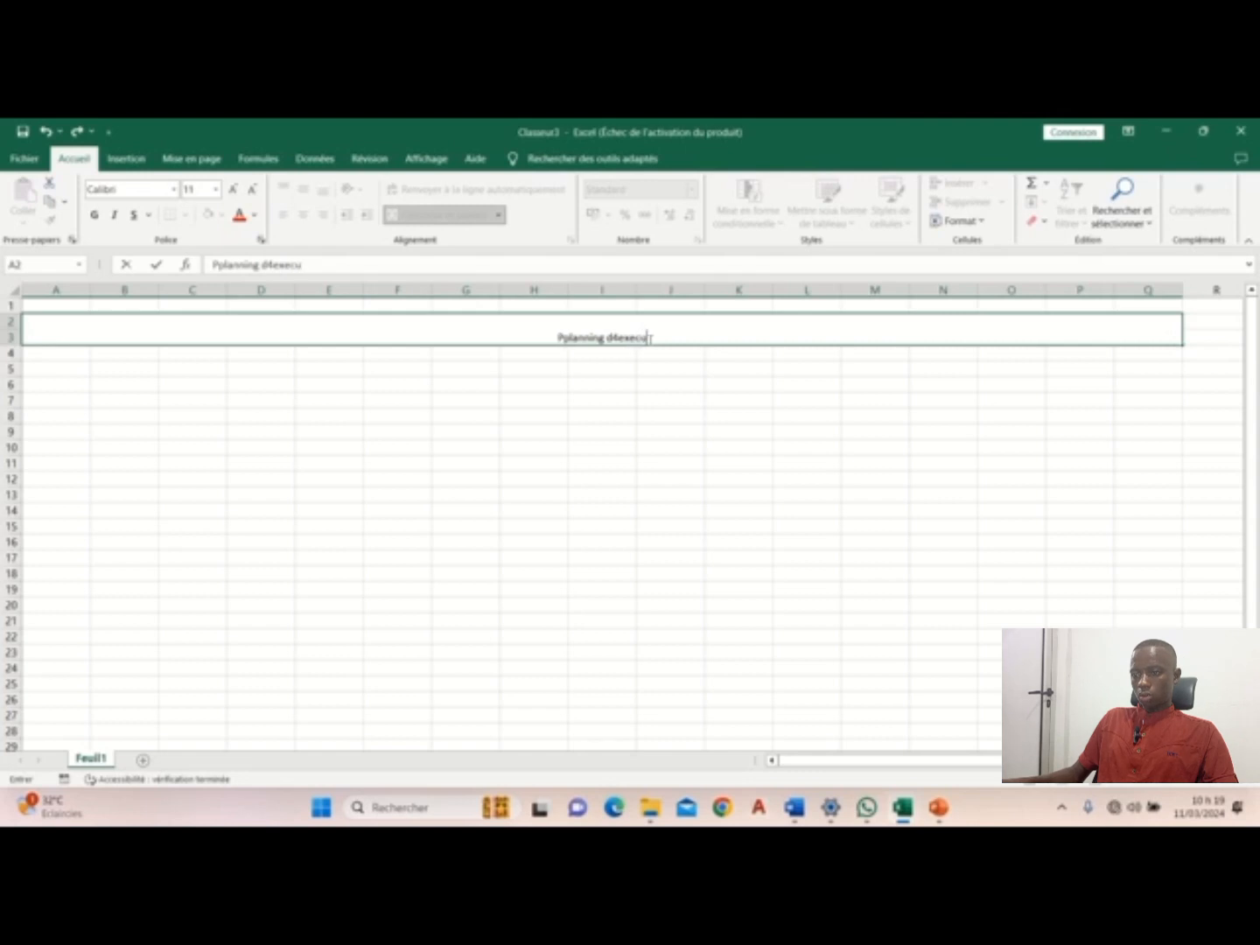
{"action": "type", "text": "tion"}
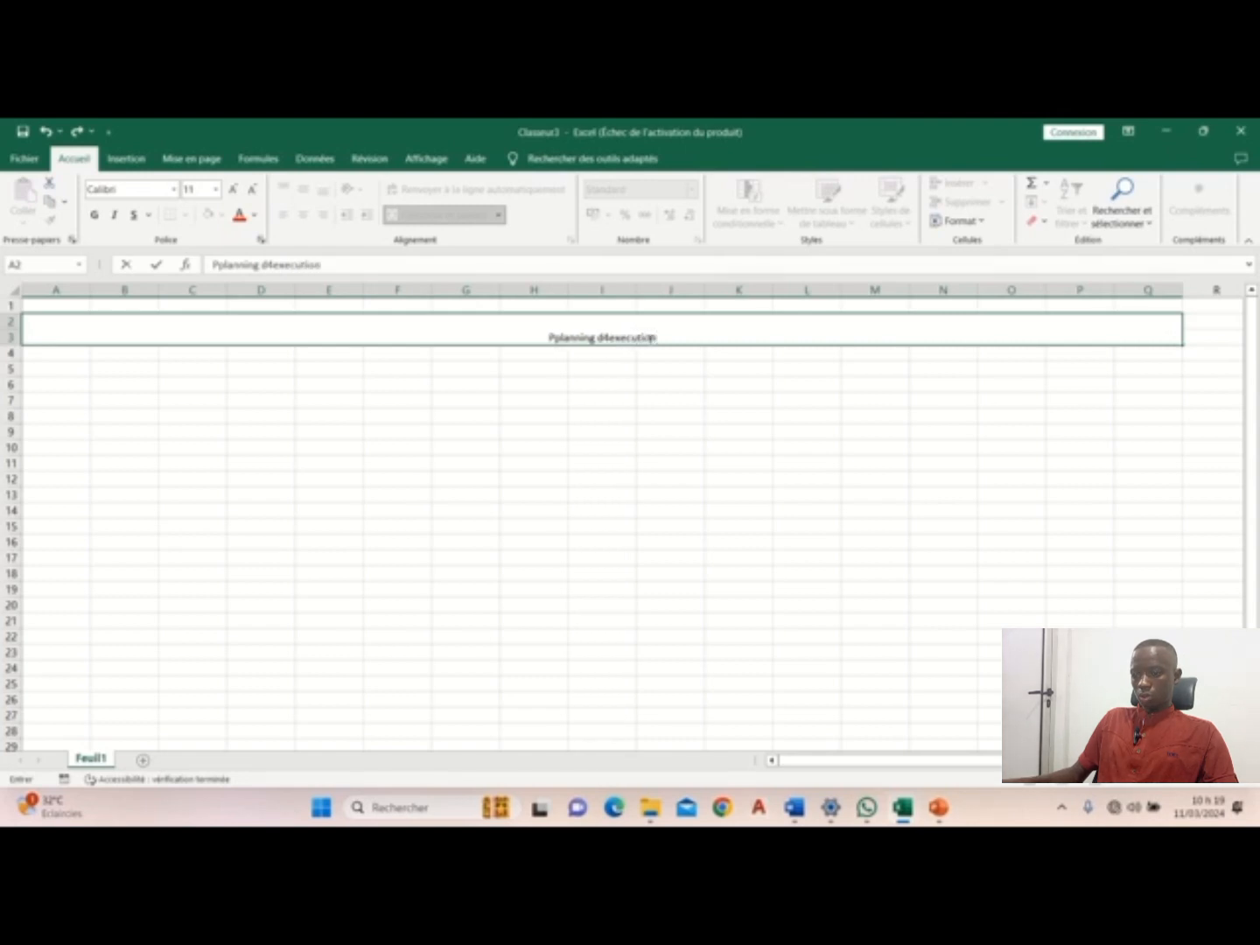
{"action": "key", "text": "BackSpace"}
{"action": "key", "text": "BackSpace"}
{"action": "key", "text": "BackSpace"}
{"action": "key", "text": "BackSpace"}
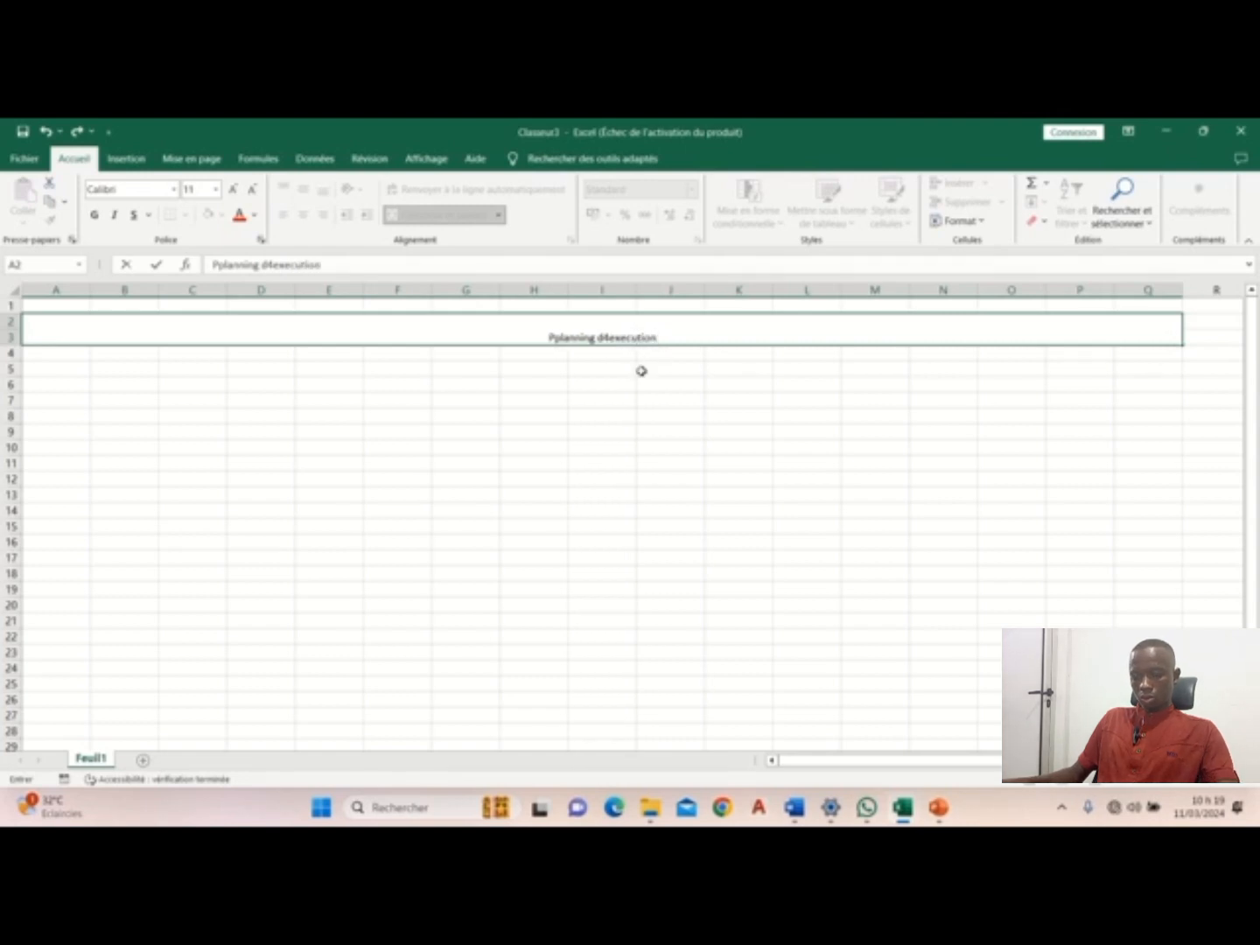
{"action": "key", "text": "BackSpace"}
{"action": "key", "text": "BackSpace"}
{"action": "key", "text": "BackSpace"}
{"action": "key", "text": "BackSpace"}
{"action": "key", "text": "BackSpace"}
{"action": "key", "text": "BackSpace"}
{"action": "key", "text": "BackSpace"}
{"action": "key", "text": "BackSpace"}
{"action": "key", "text": "BackSpace"}
{"action": "key", "text": "BackSpace"}
{"action": "key", "text": "BackSpace"}
{"action": "key", "text": "BackSpace"}
{"action": "key", "text": "BackSpace"}
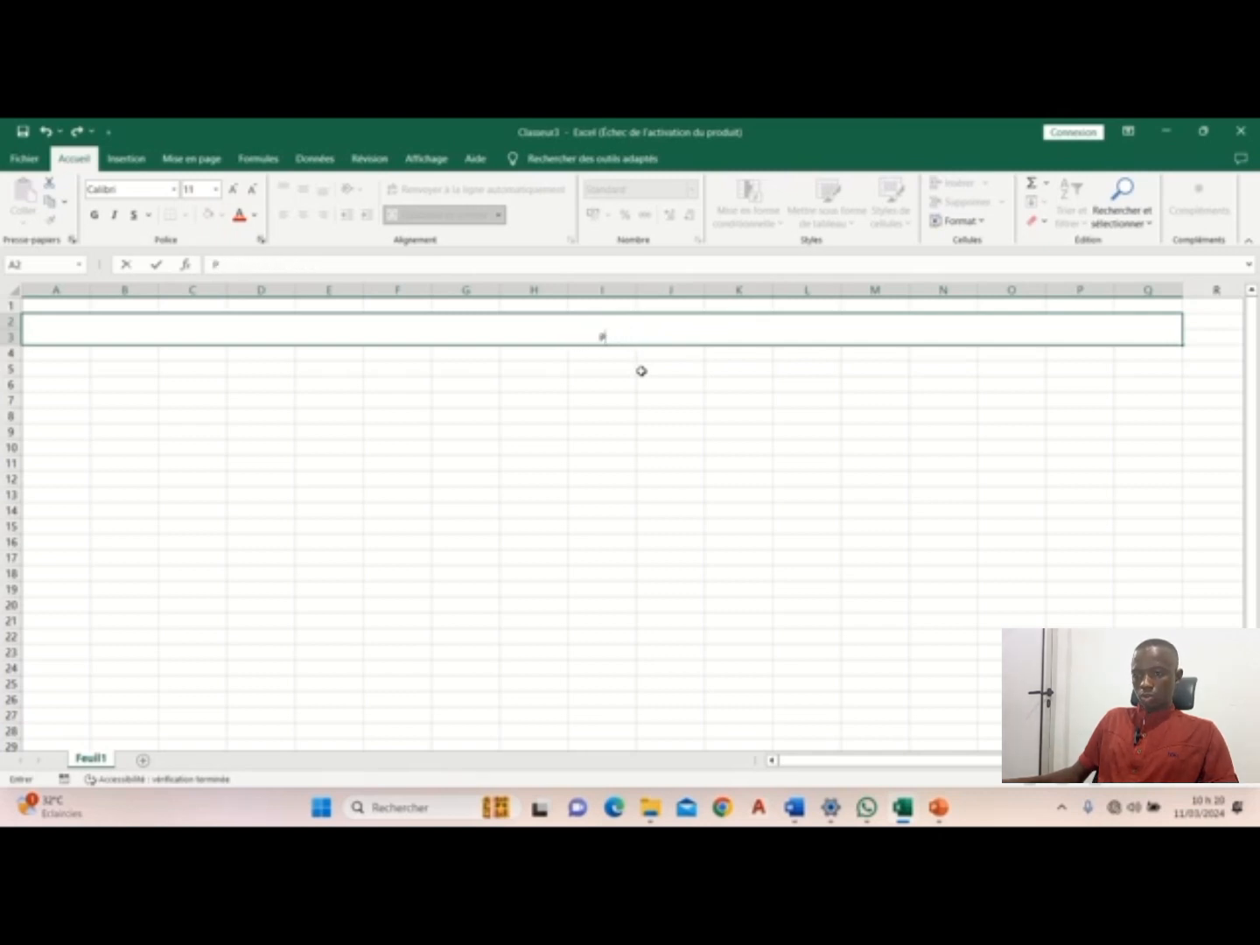
Step: Enter the title PLANNING D'EXECUTION in the merged cell A2:Q3
{"action": "type", "text": "LANN"}
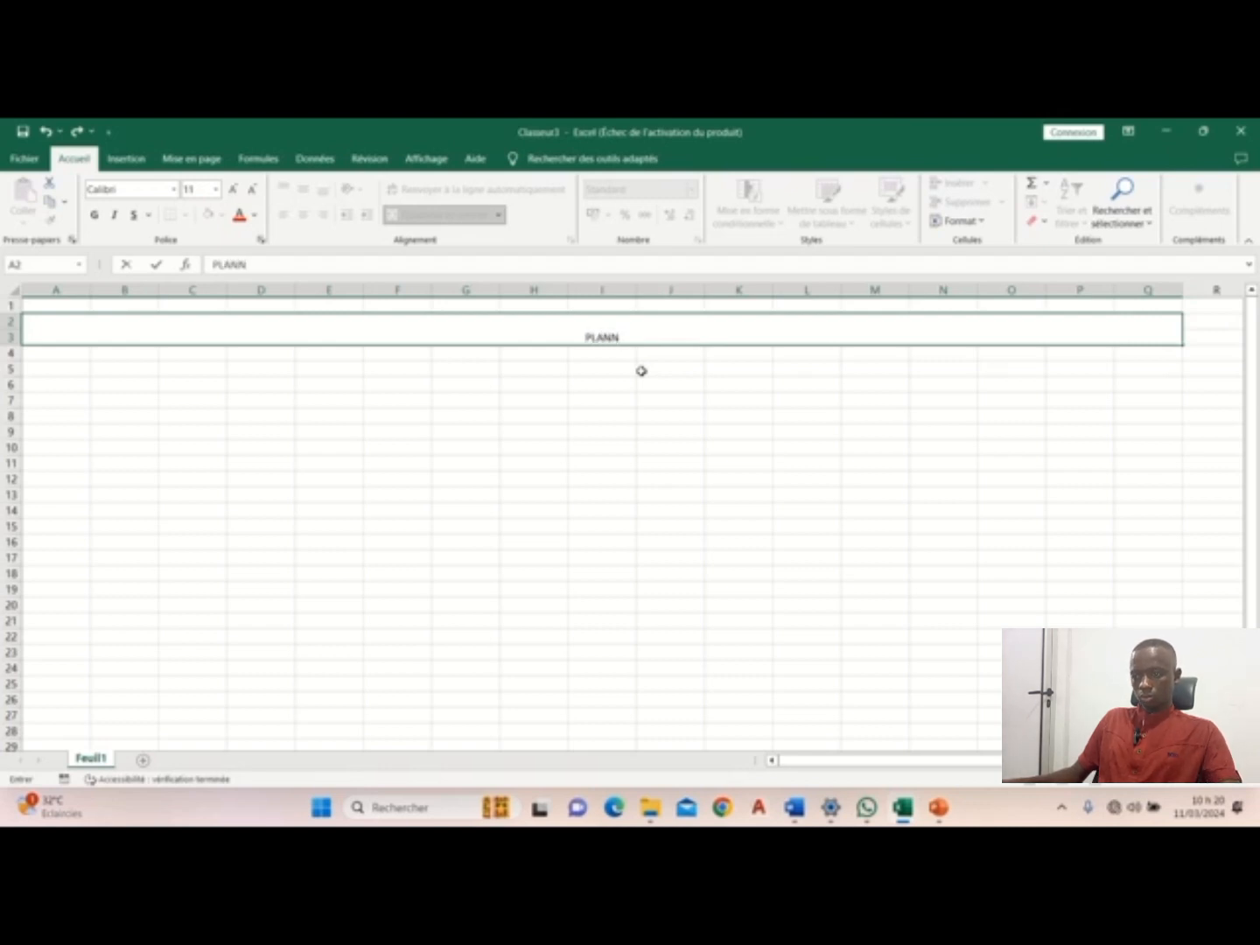
{"action": "type", "text": "ING"}
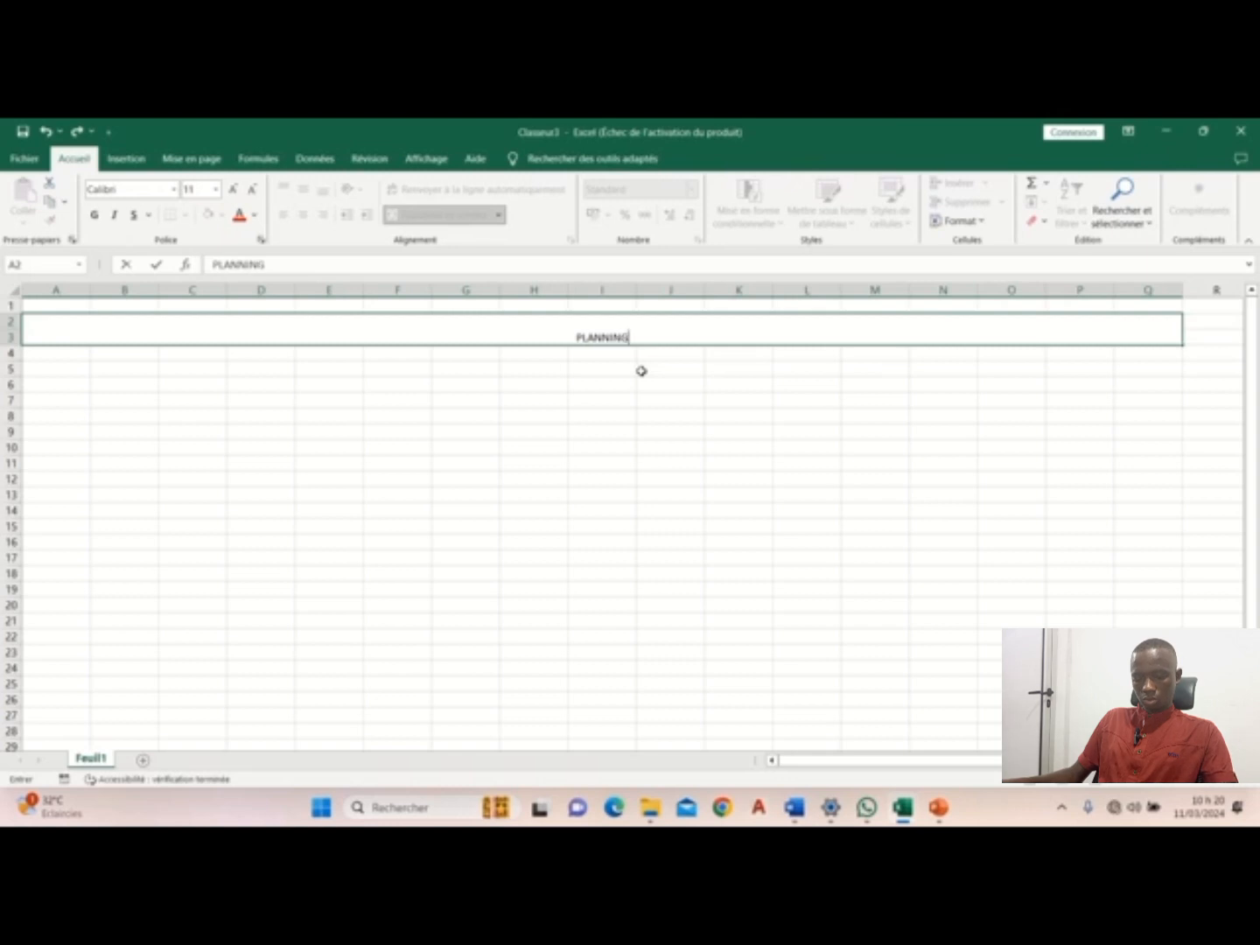
{"action": "type", "text": " D'"}
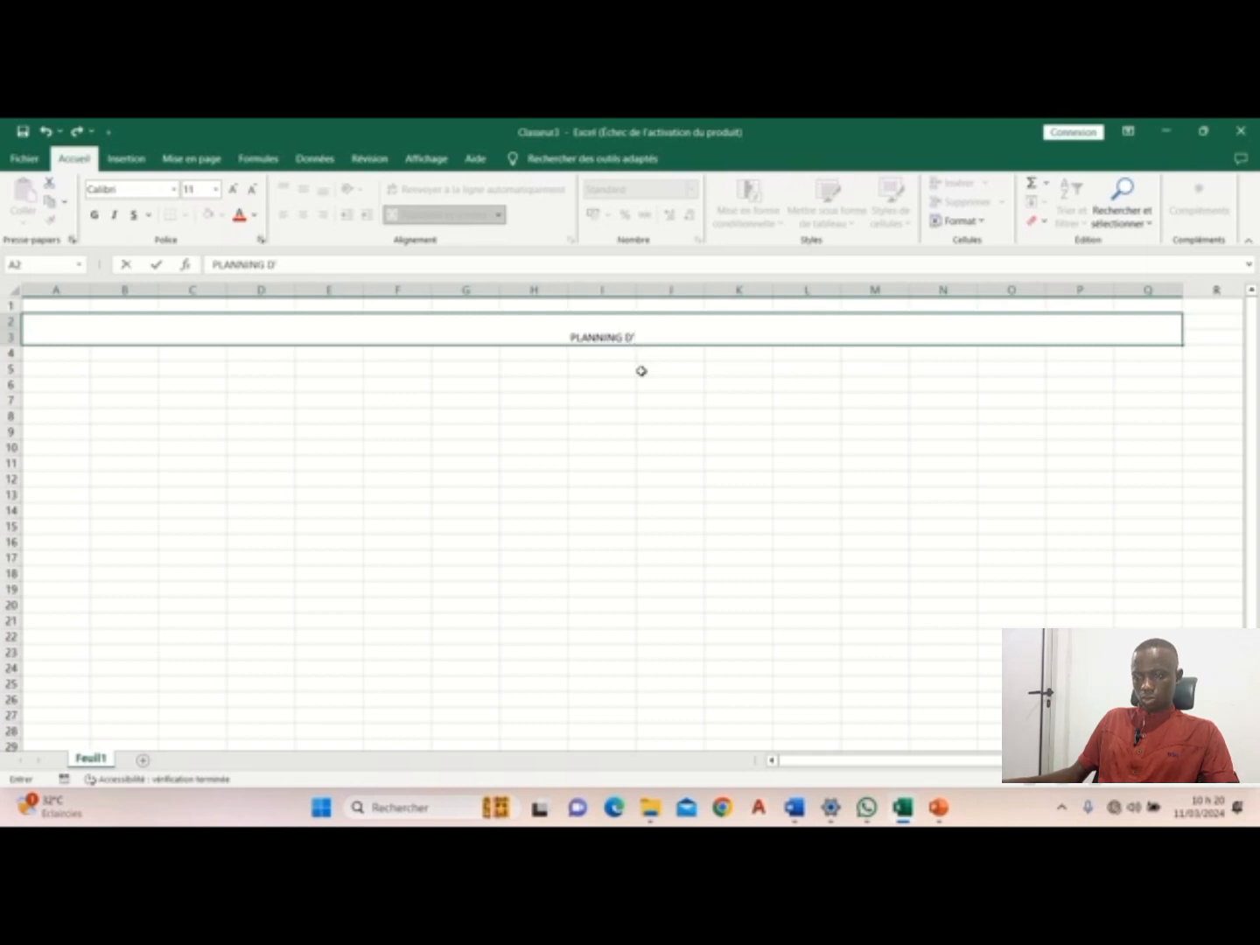
{"action": "type", "text": "EXECUT"}
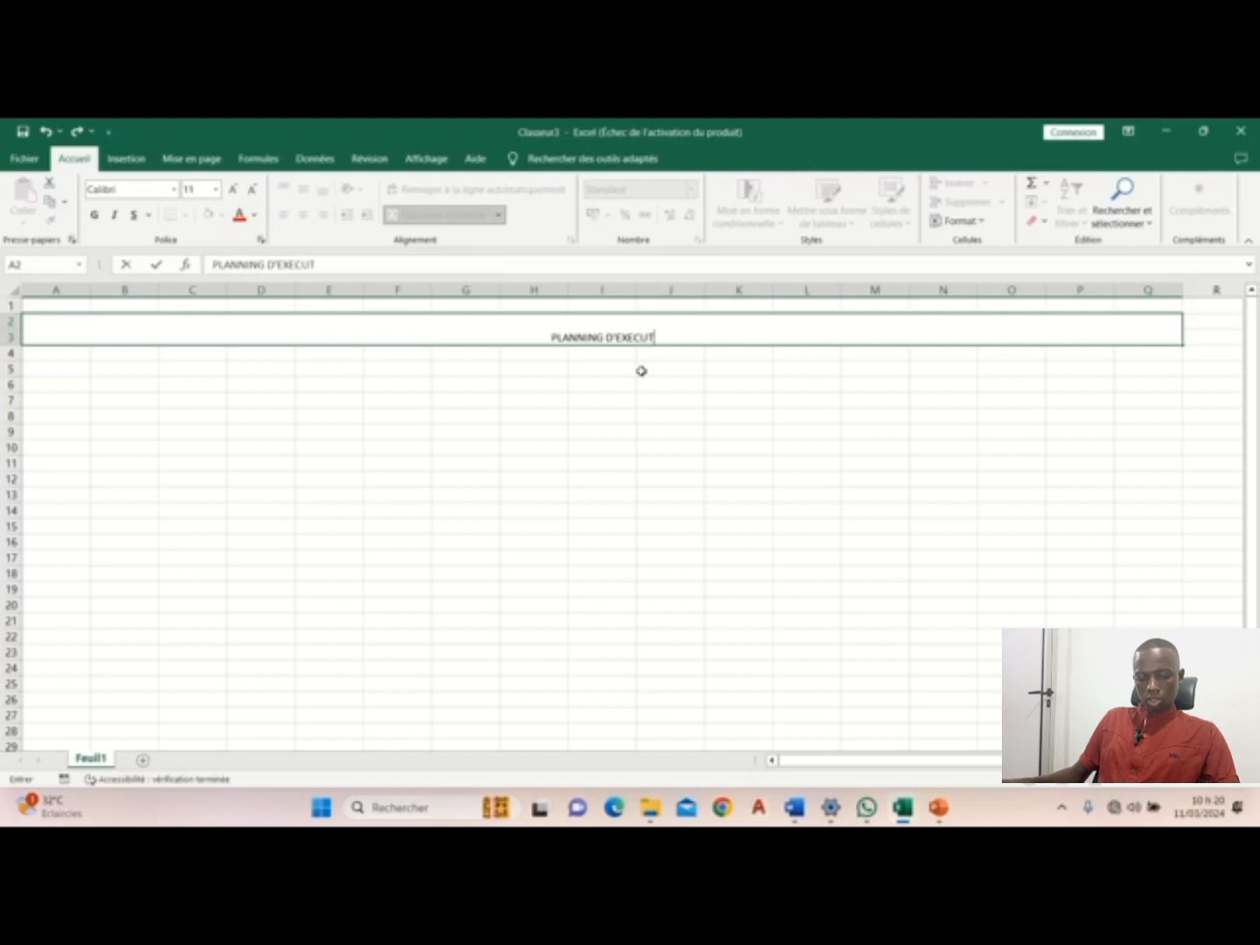
{"action": "type", "text": "ION"}
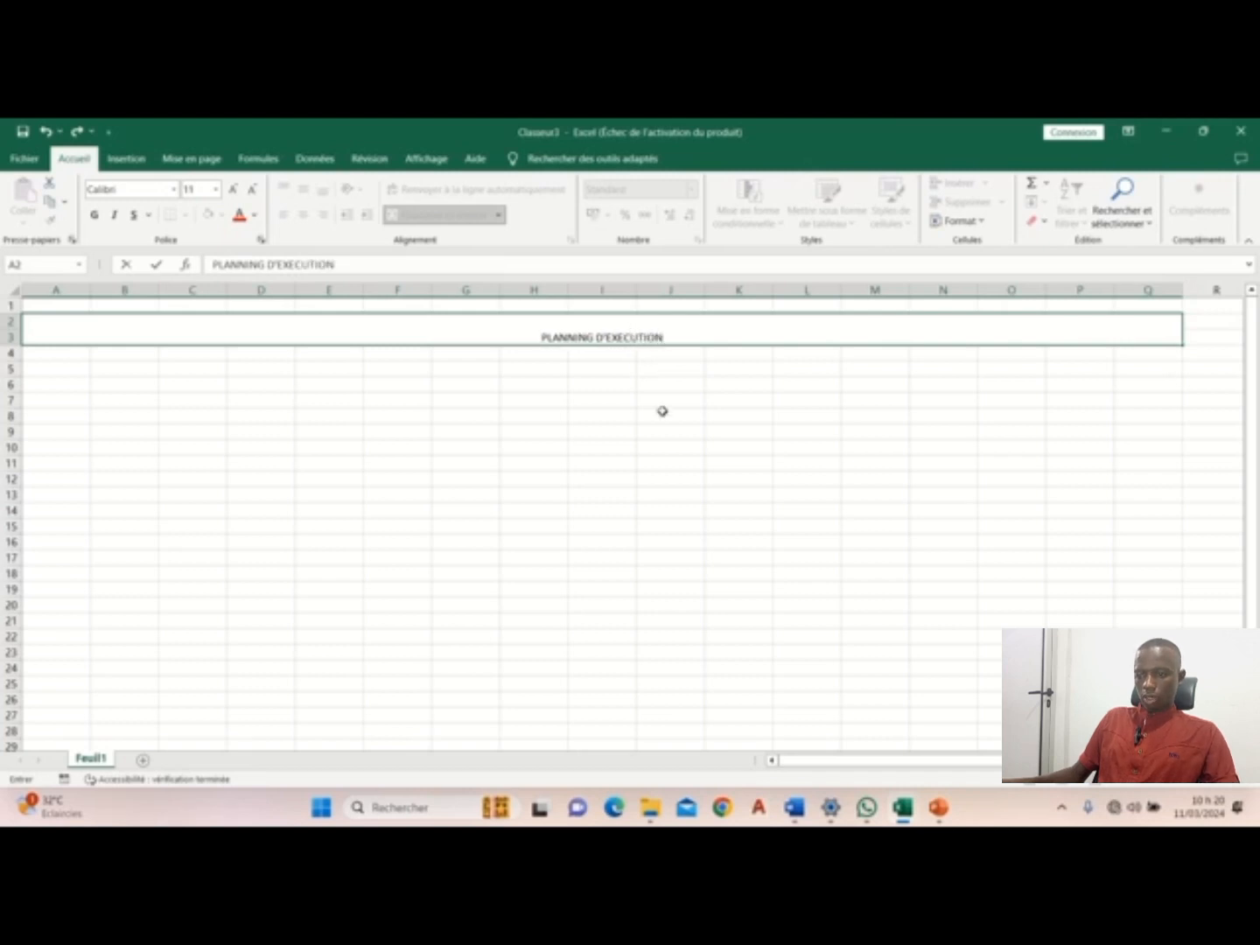
{"action": "left_click", "coordinate": [662, 410]}
Step: Increase the font size of the PLANNING D'EXECUTION title to 22
{"action": "left_click", "coordinate": [540, 322]}
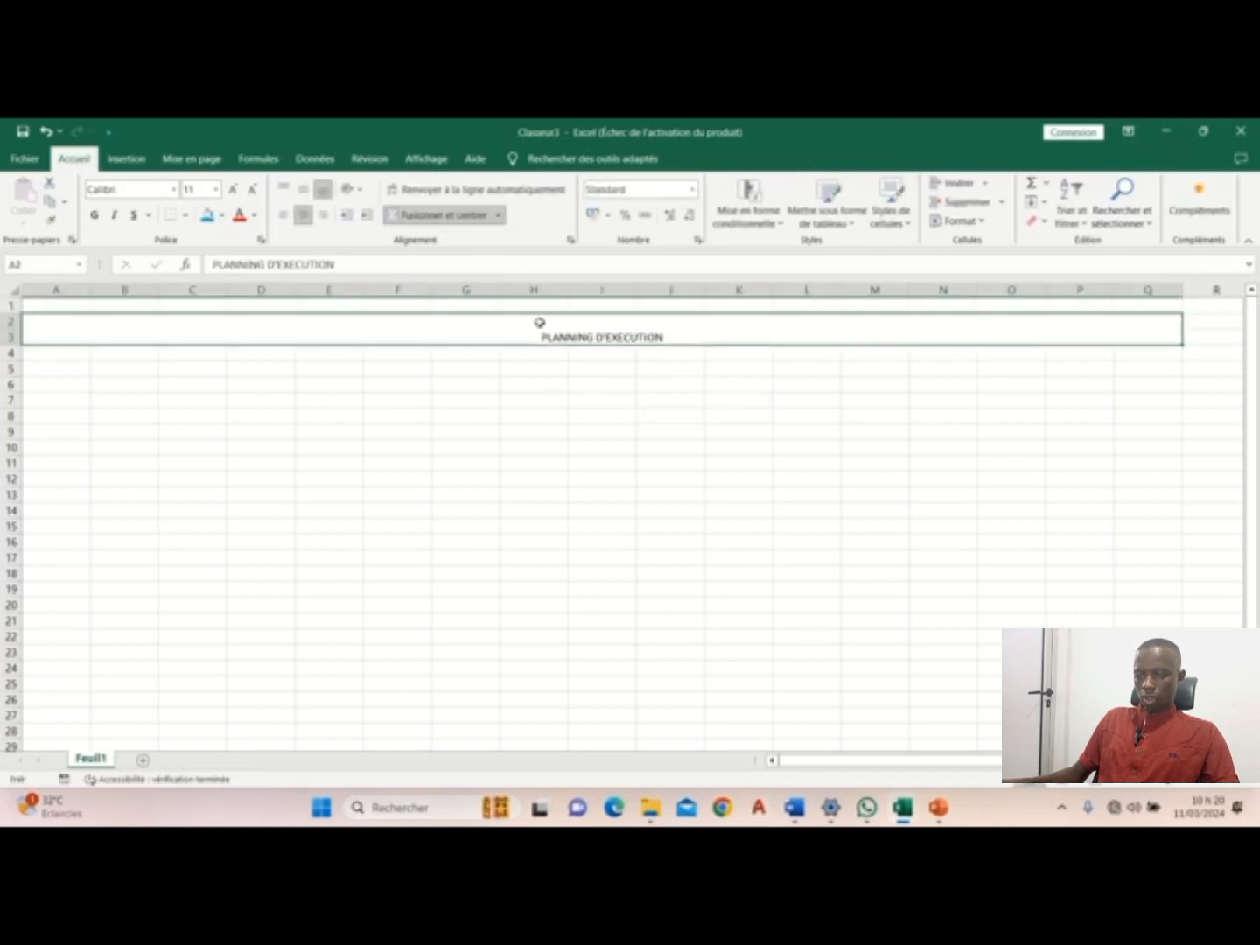
{"action": "left_click", "coordinate": [232, 189]}
{"action": "left_click", "coordinate": [233, 189]}
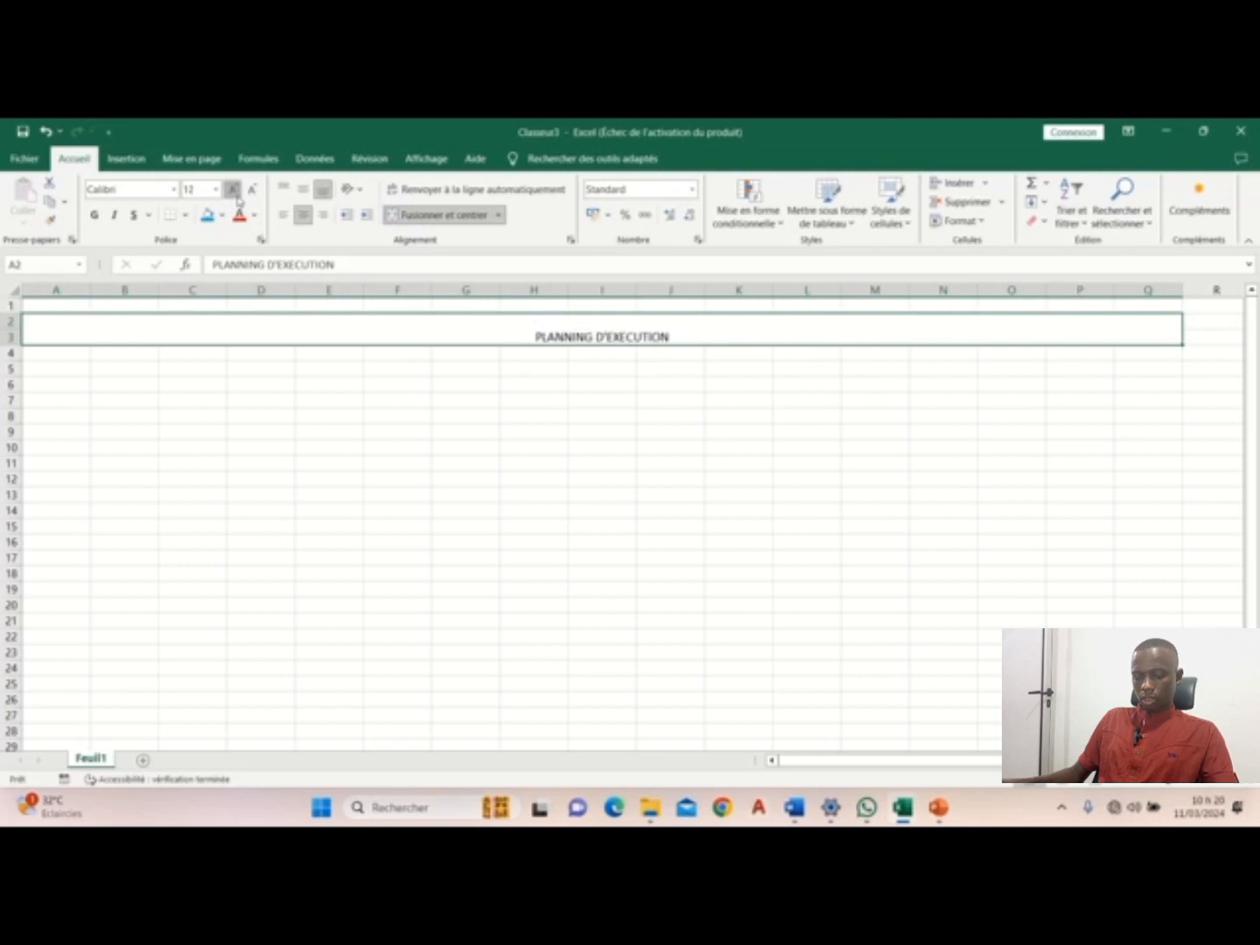
{"action": "left_click", "coordinate": [234, 191]}
{"action": "left_click", "coordinate": [237, 198]}
{"action": "left_click", "coordinate": [236, 197]}
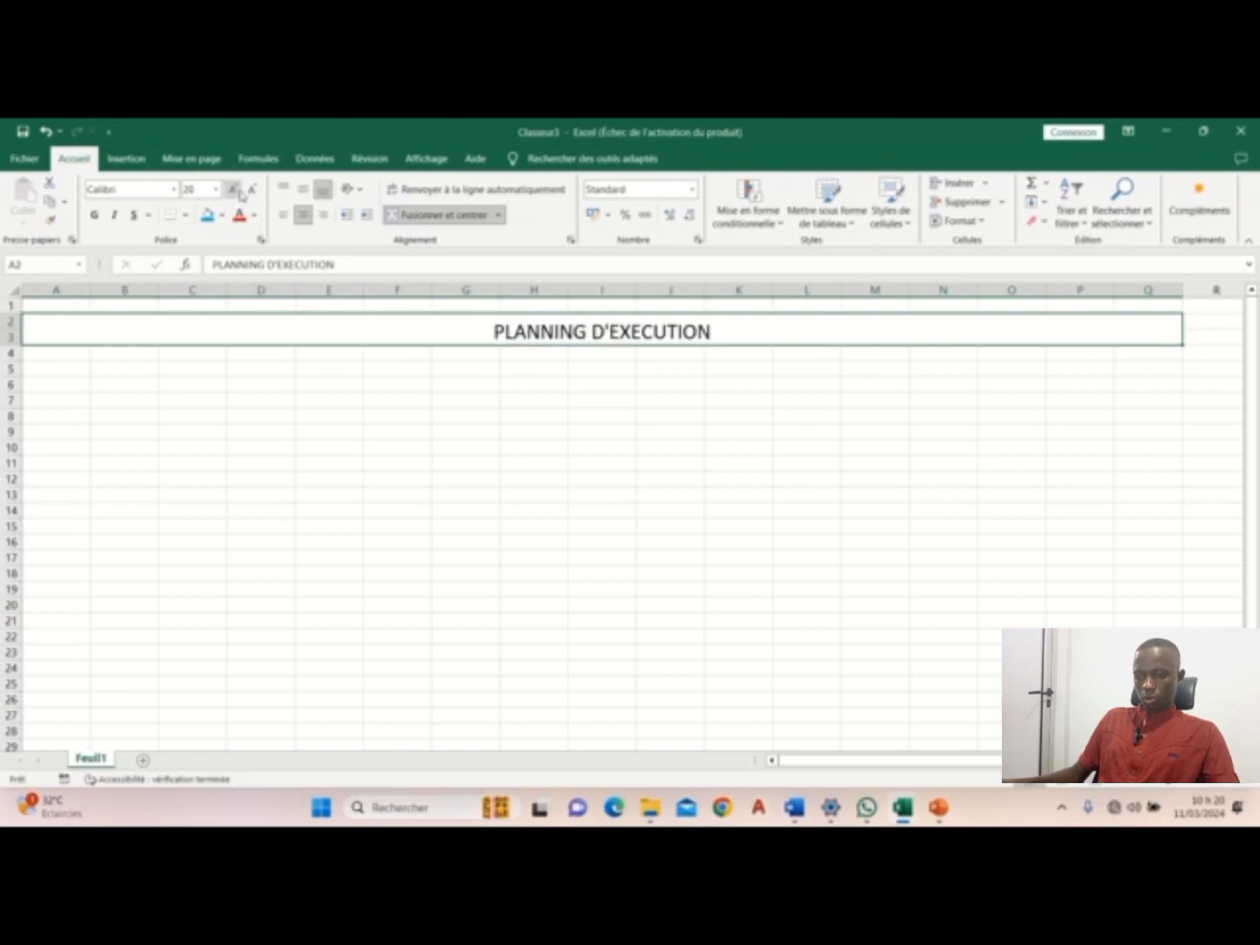
{"action": "left_click", "coordinate": [234, 192]}
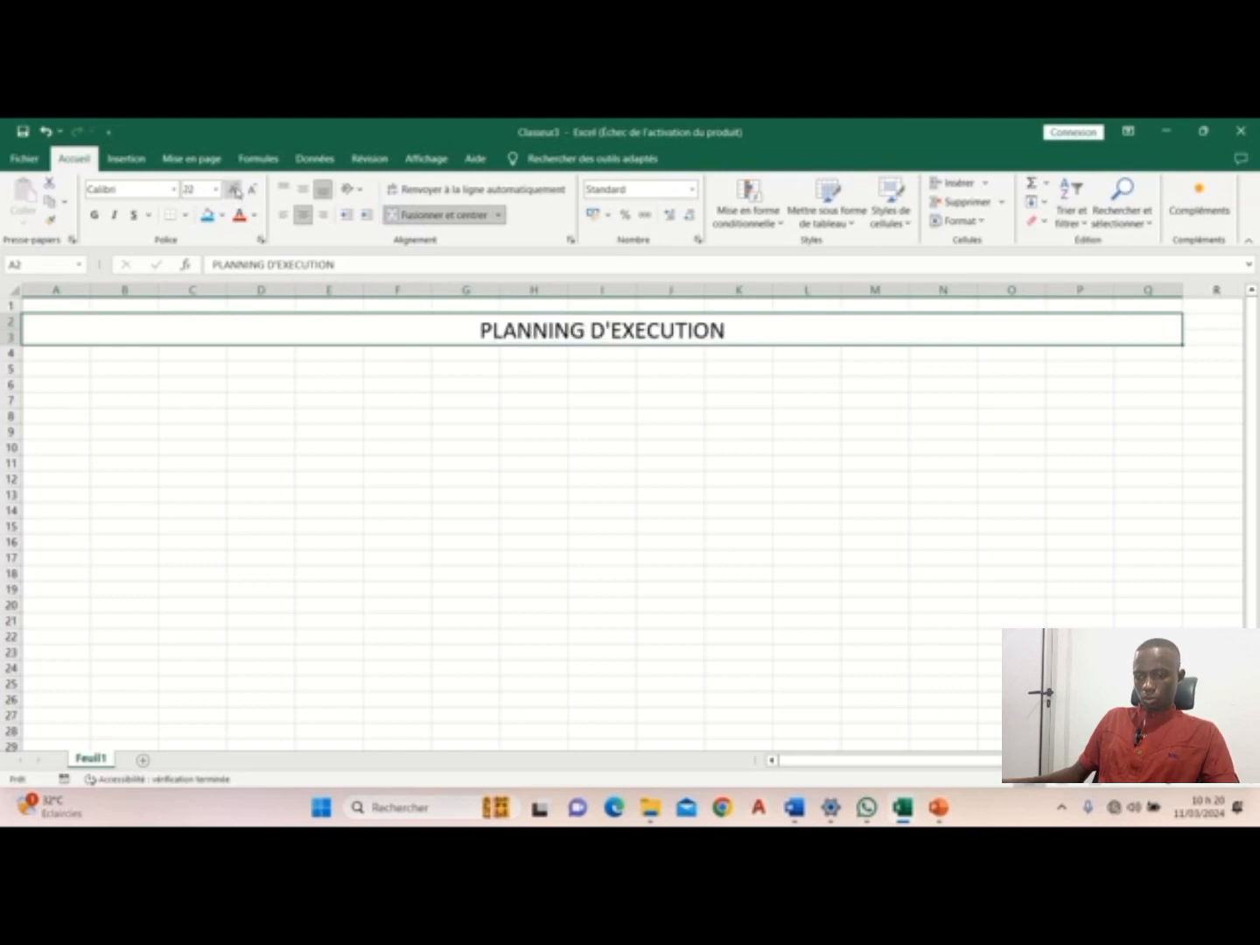
{"action": "left_click", "coordinate": [607, 485]}
Step: Merge and center the range A4:E5 below the title for the task column heading
{"action": "left_click_drag", "start_coordinate": [68, 354], "coordinate": [329, 368]}
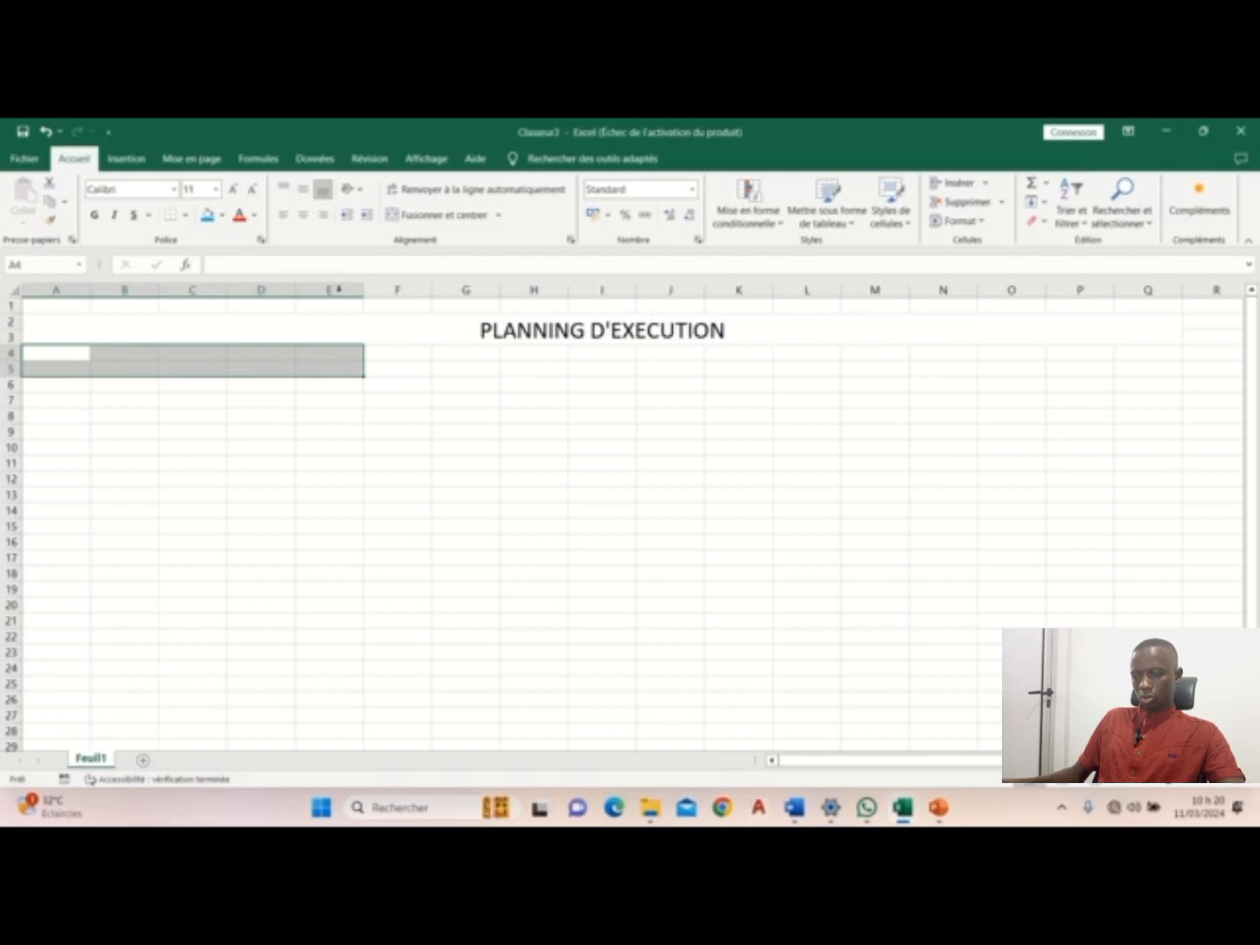
{"action": "left_click", "coordinate": [429, 216]}
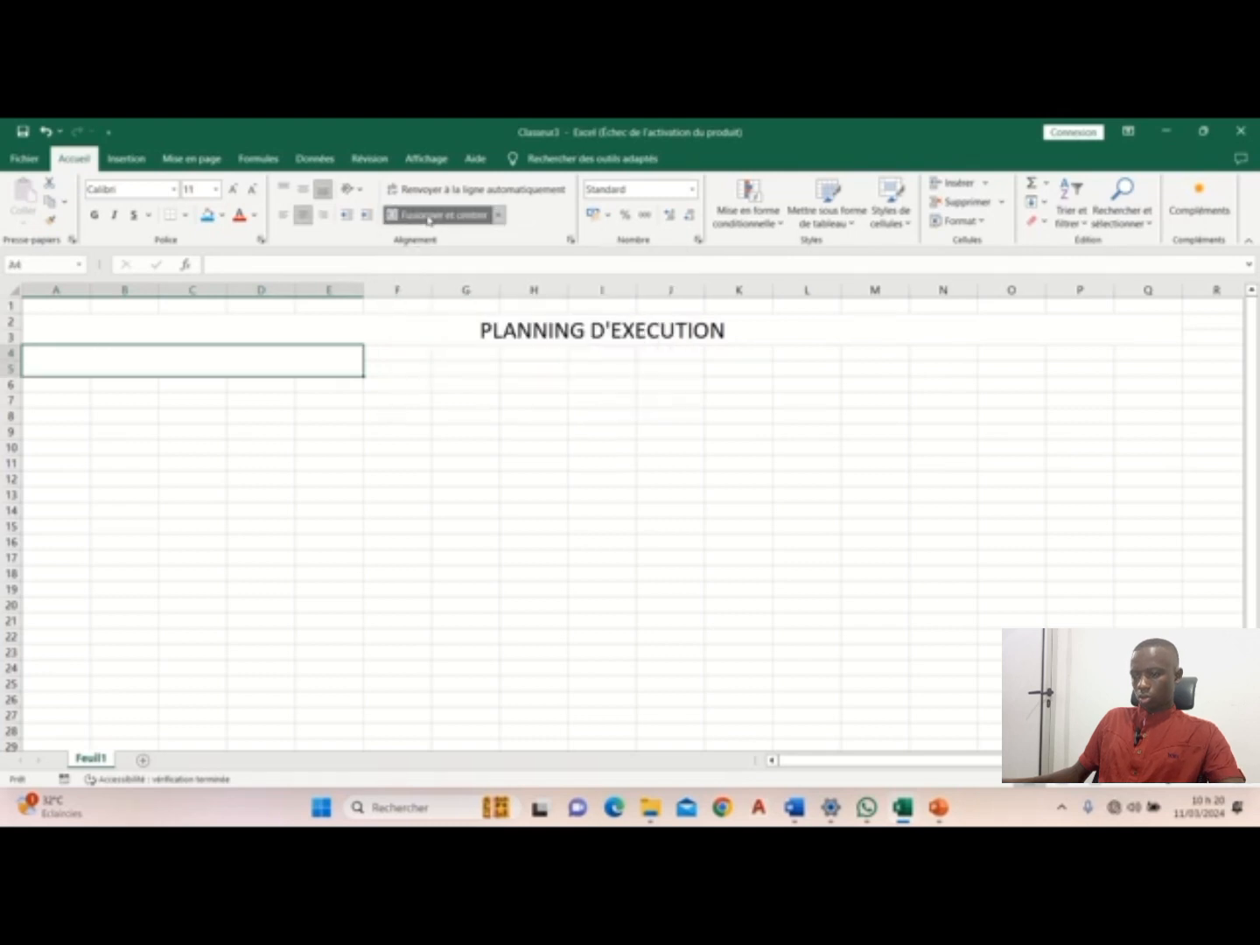
{"action": "left_click", "coordinate": [437, 477]}
Step: Check the heading layout in the finished Planning du projet workbook and return to the new workbook Classeur3
{"action": "mouse_move", "coordinate": [903, 806]}
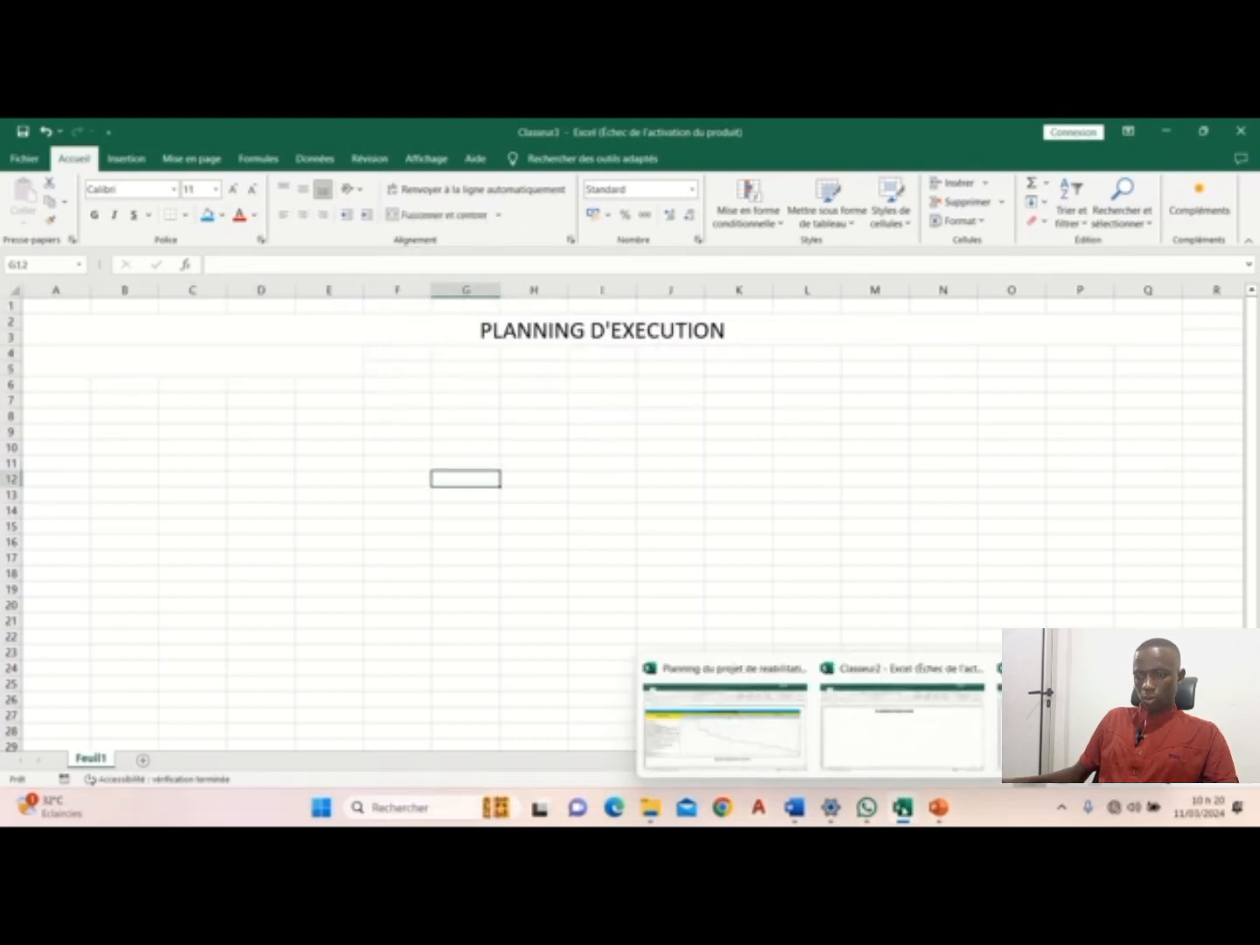
{"action": "left_click", "coordinate": [752, 750]}
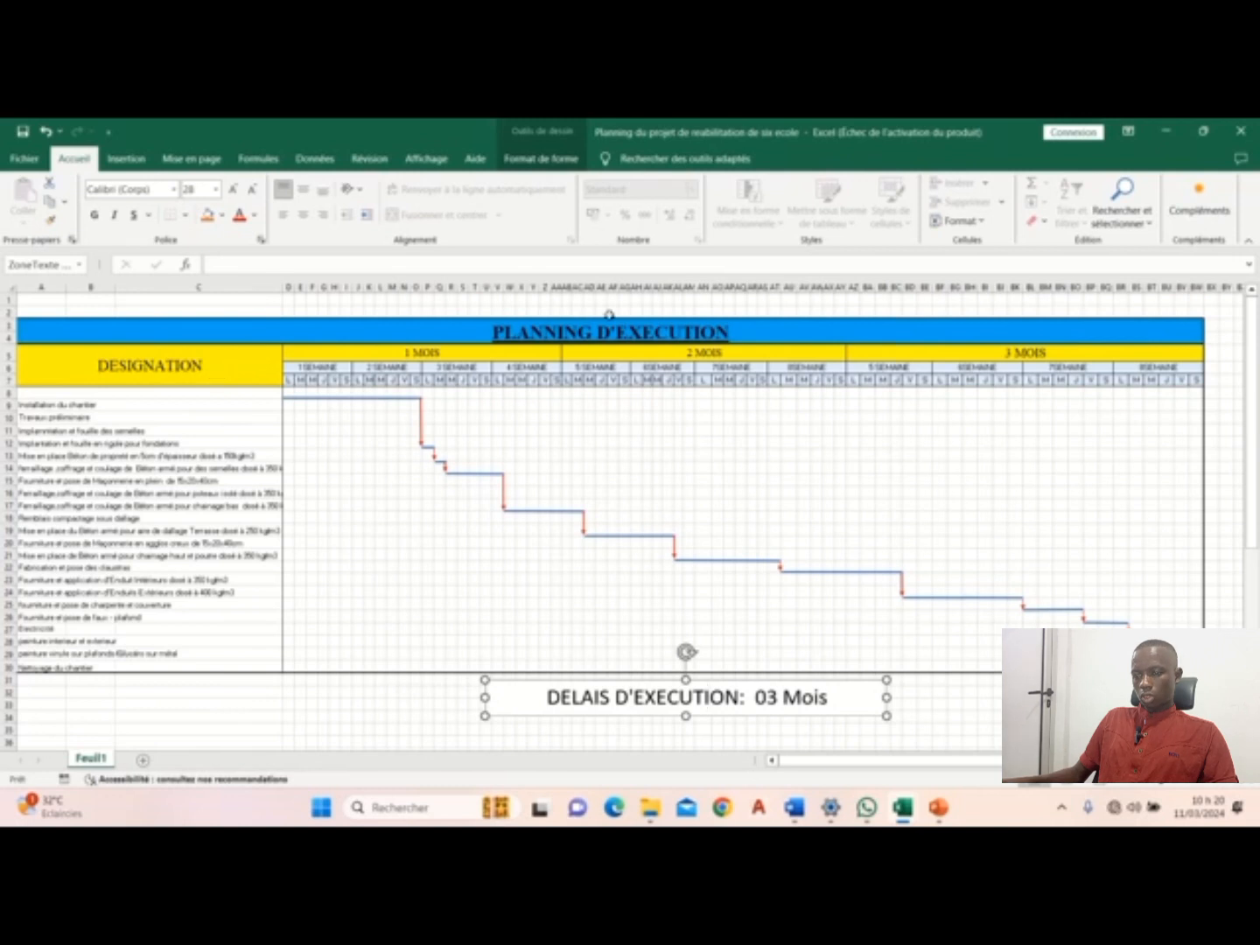
{"action": "mouse_move", "coordinate": [940, 803]}
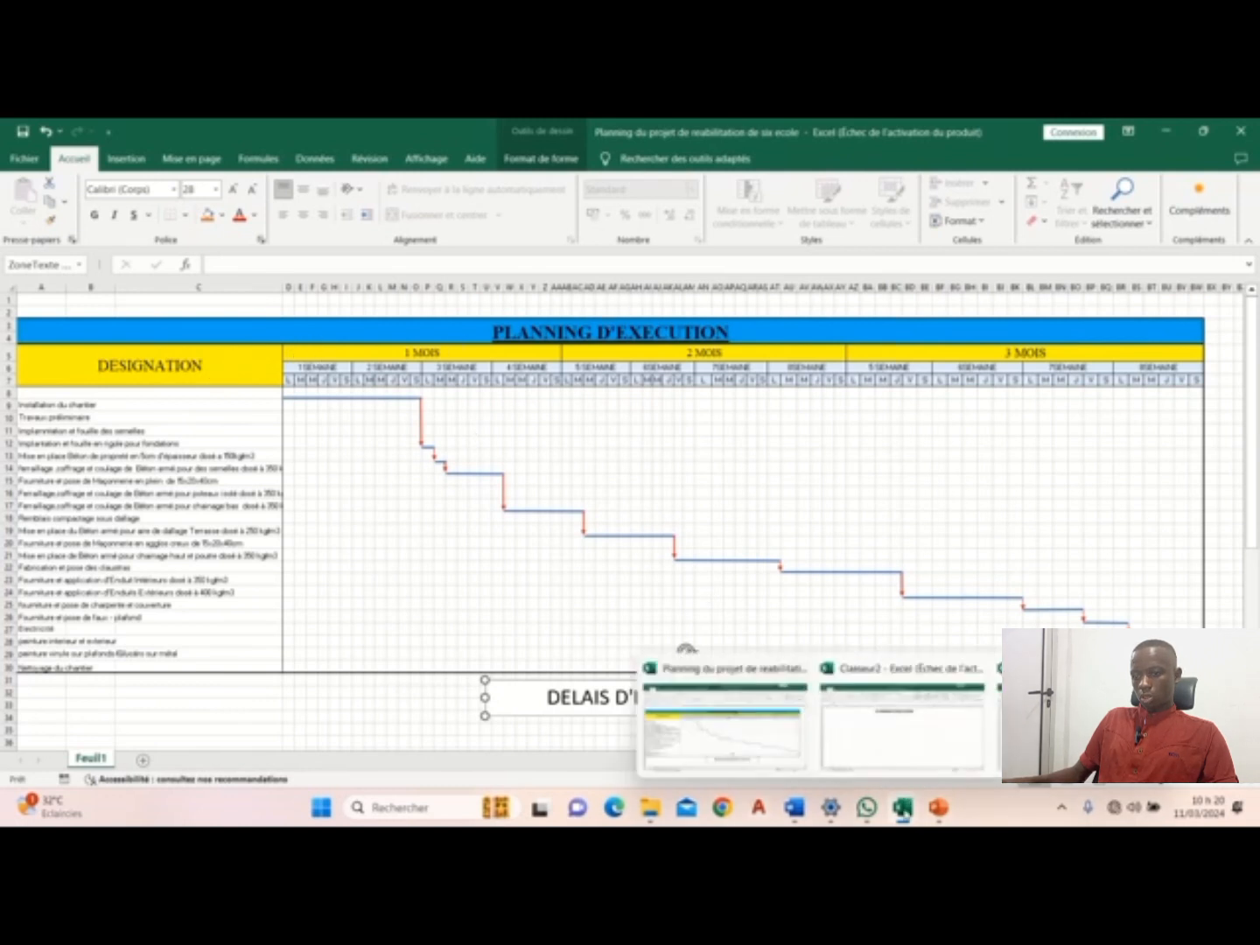
{"action": "left_click", "coordinate": [1033, 726]}
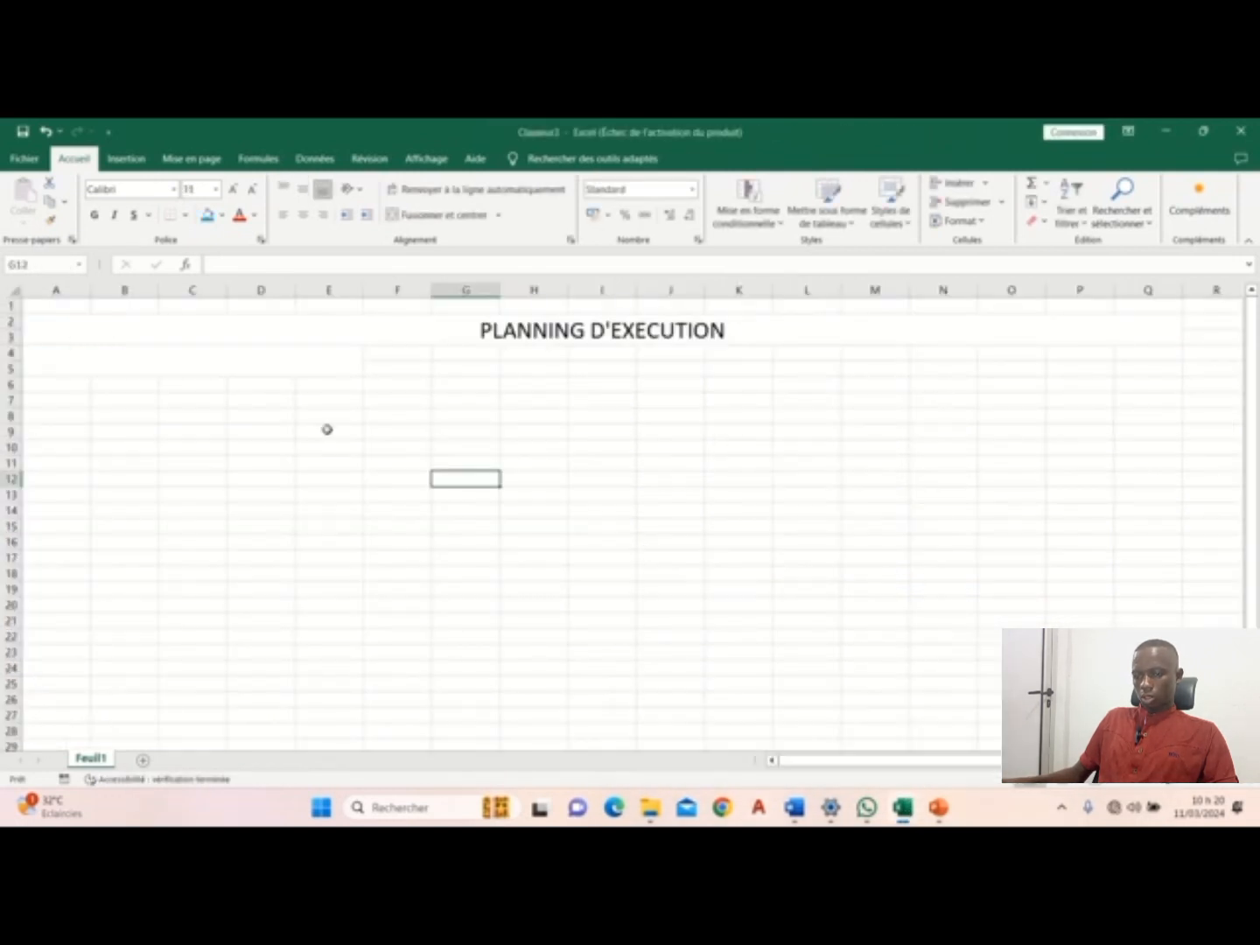
Step: Enter the heading DESIGNATION in the merged cell A4:E5
{"action": "double_click", "coordinate": [178, 369]}
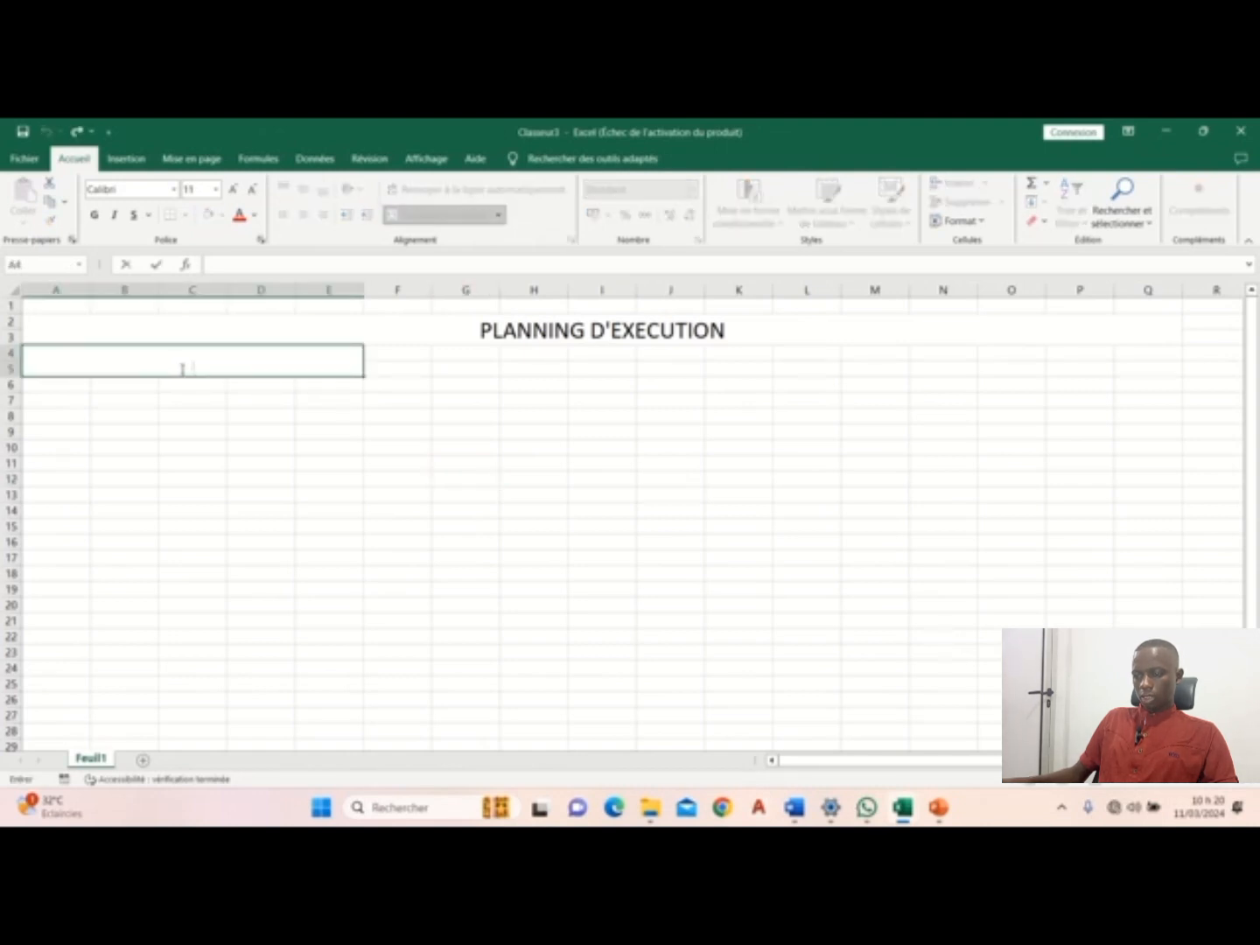
{"action": "type", "text": "d"}
{"action": "type", "text": "DE"}
{"action": "type", "text": "SIC"}
{"action": "key", "text": "BackSpace"}
{"action": "type", "text": "GN"}
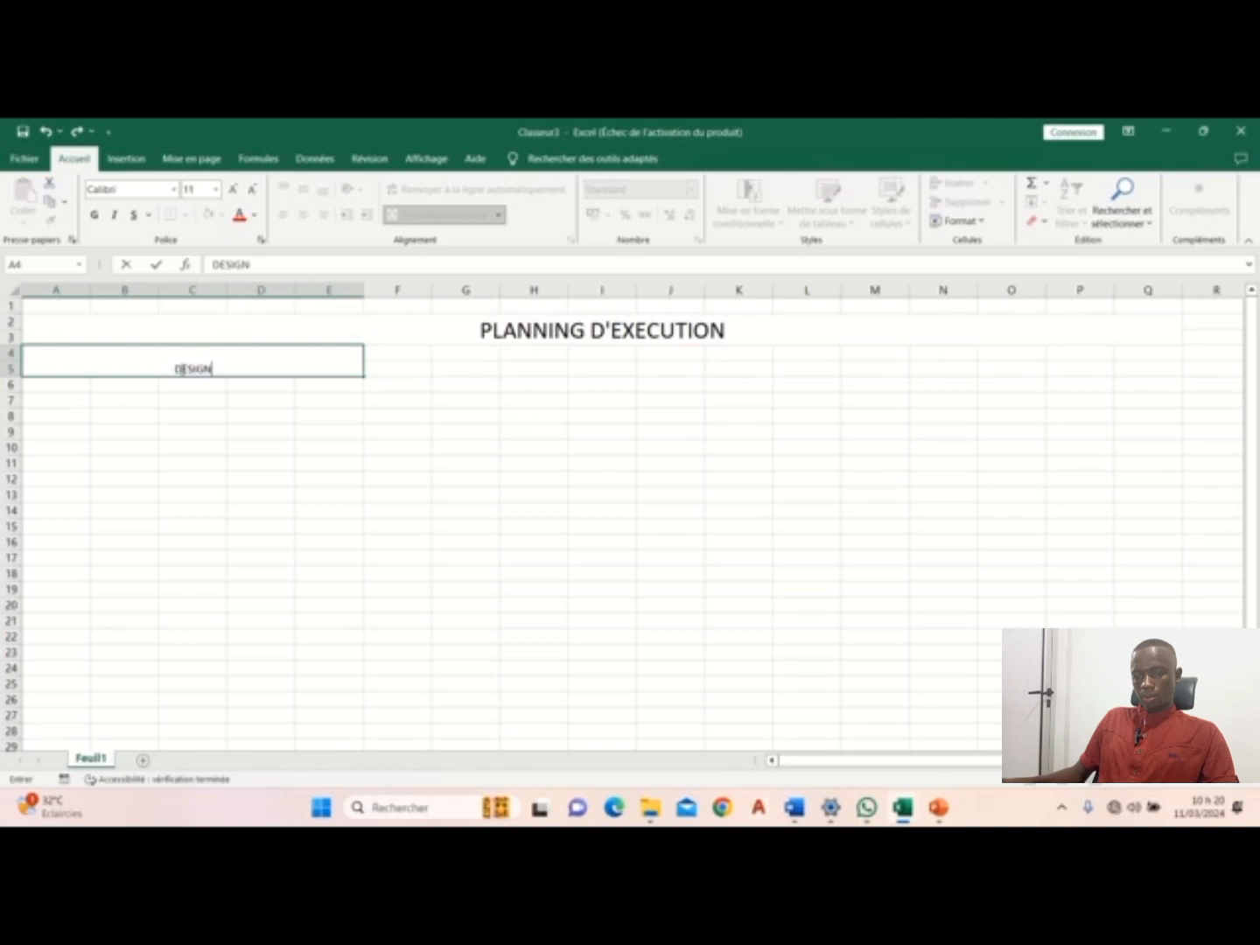
{"action": "type", "text": "ATION"}
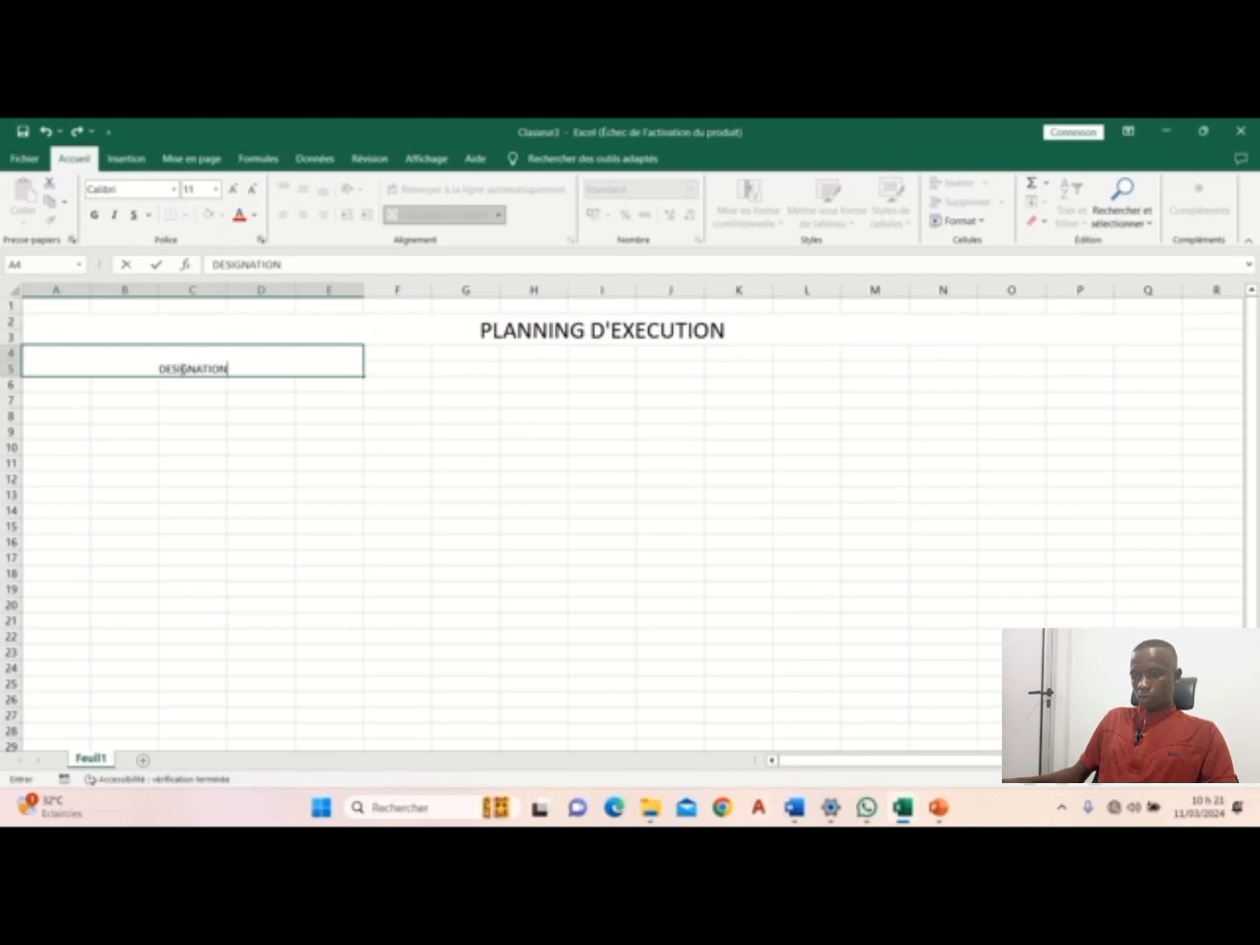
{"action": "left_click", "coordinate": [240, 428]}
Step: Increase the DESIGNATION heading to font size 16 and center it vertically in its merged cell
{"action": "left_click", "coordinate": [235, 369]}
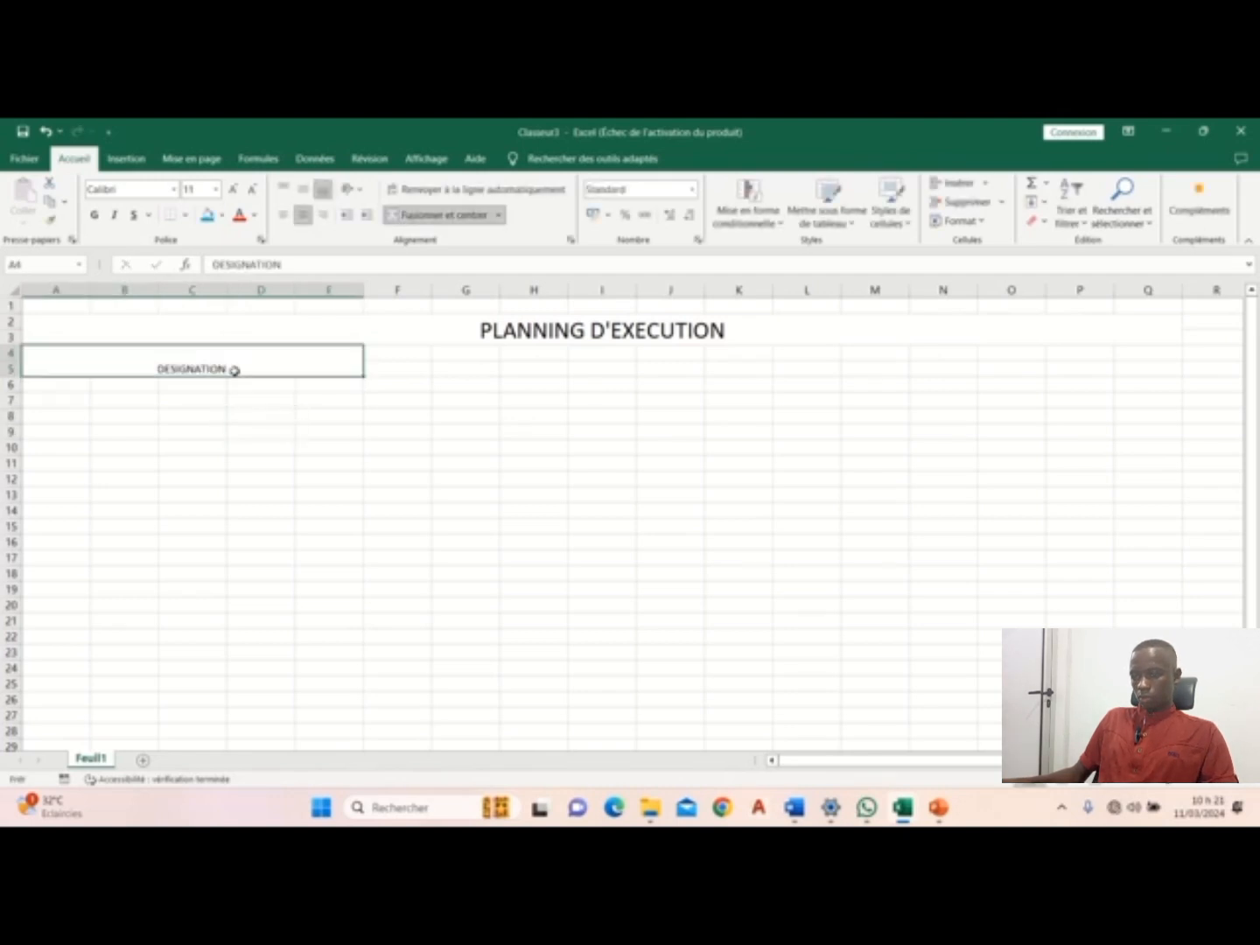
{"action": "left_click", "coordinate": [234, 189]}
{"action": "left_click", "coordinate": [233, 189]}
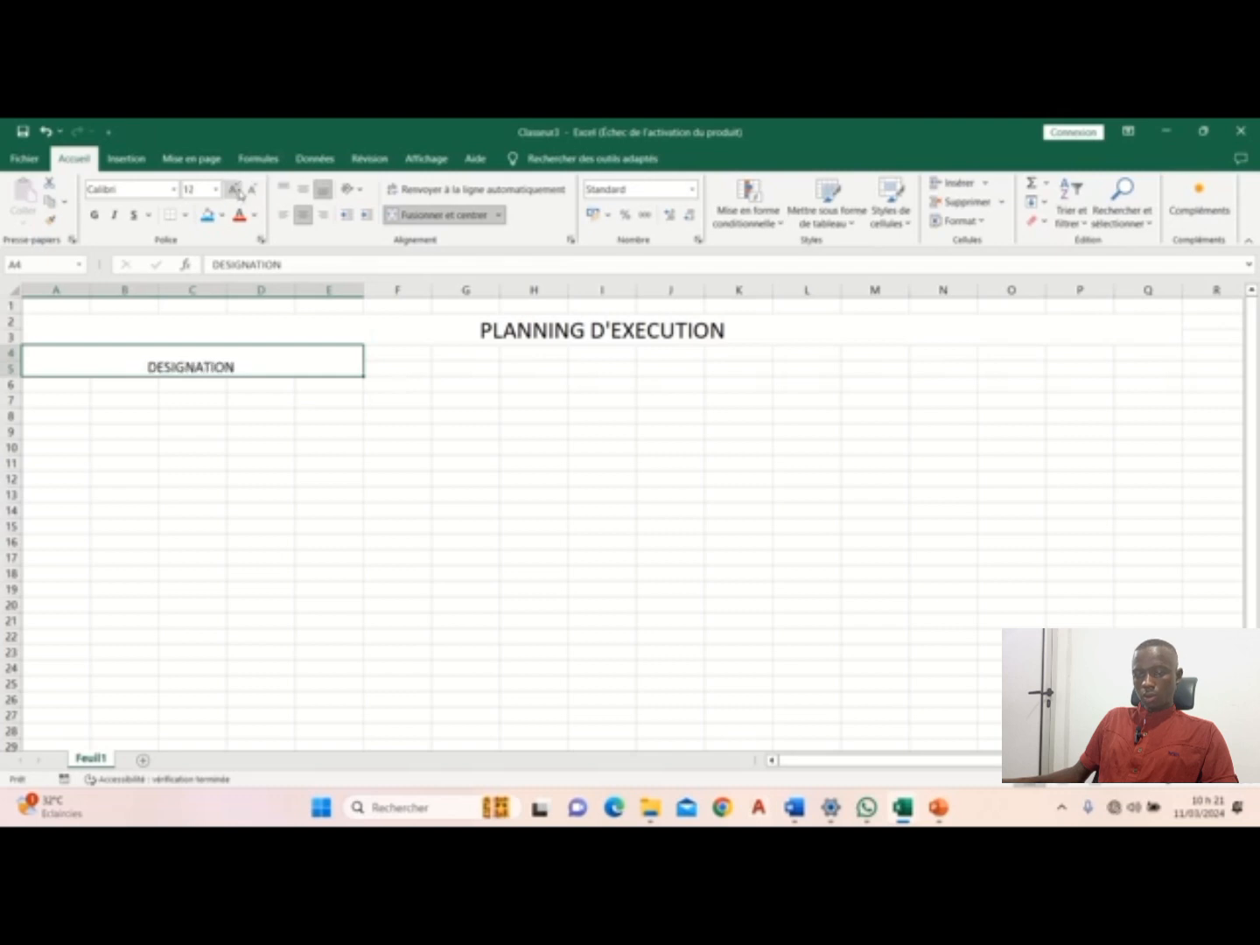
{"action": "left_click", "coordinate": [234, 189]}
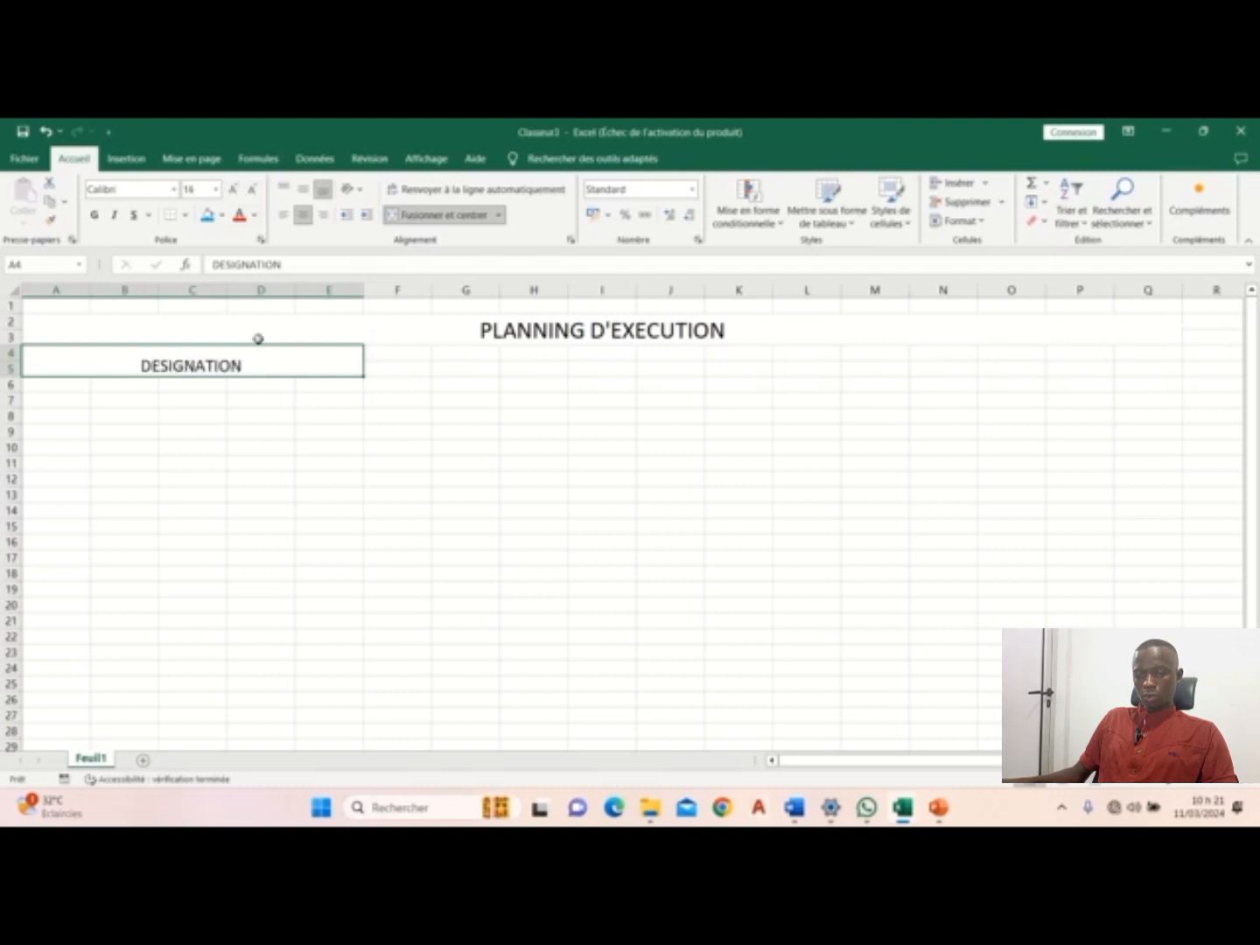
{"action": "left_click", "coordinate": [303, 189]}
{"action": "left_click", "coordinate": [319, 492]}
{"action": "left_click", "coordinate": [281, 354]}
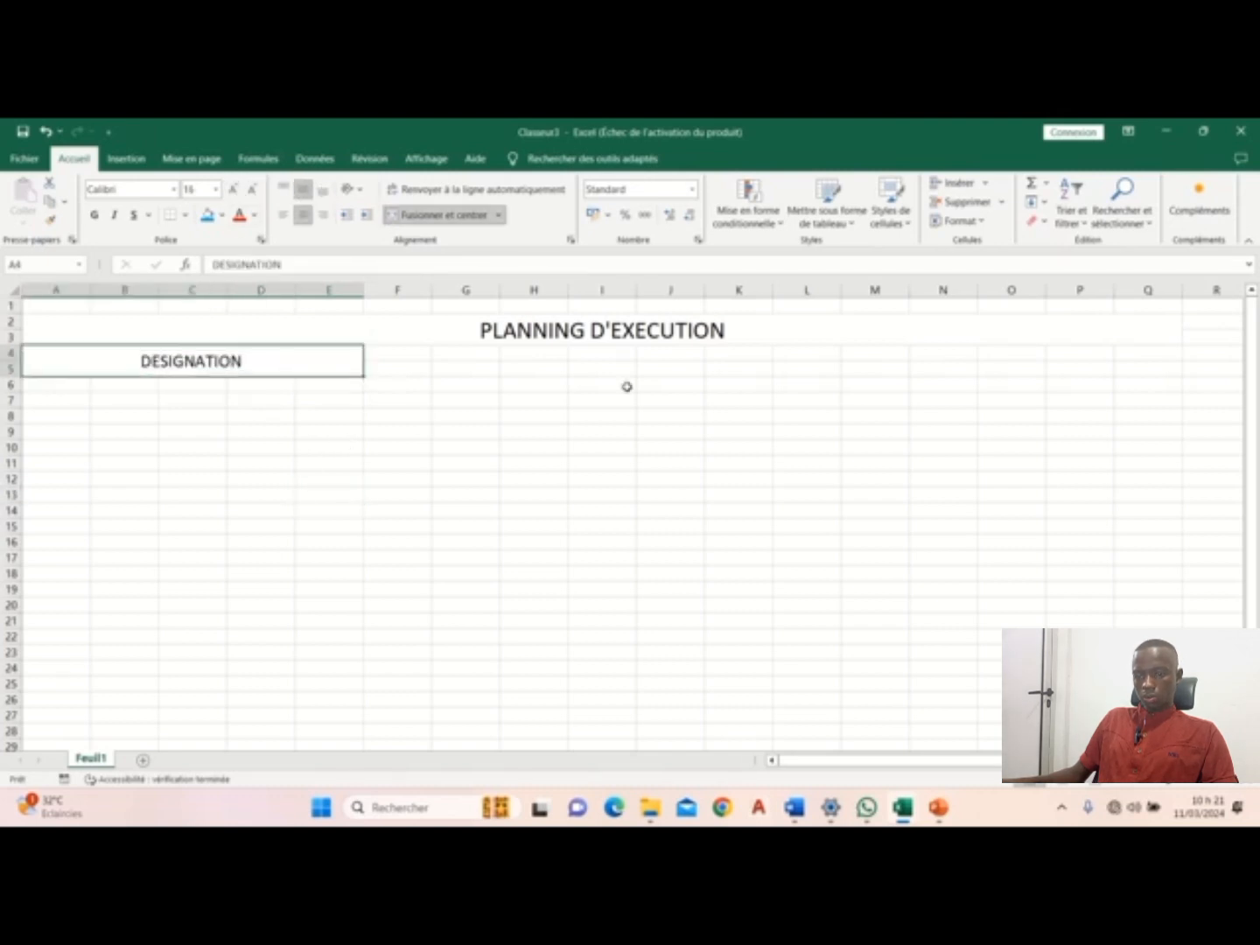
{"action": "left_click", "coordinate": [660, 417]}
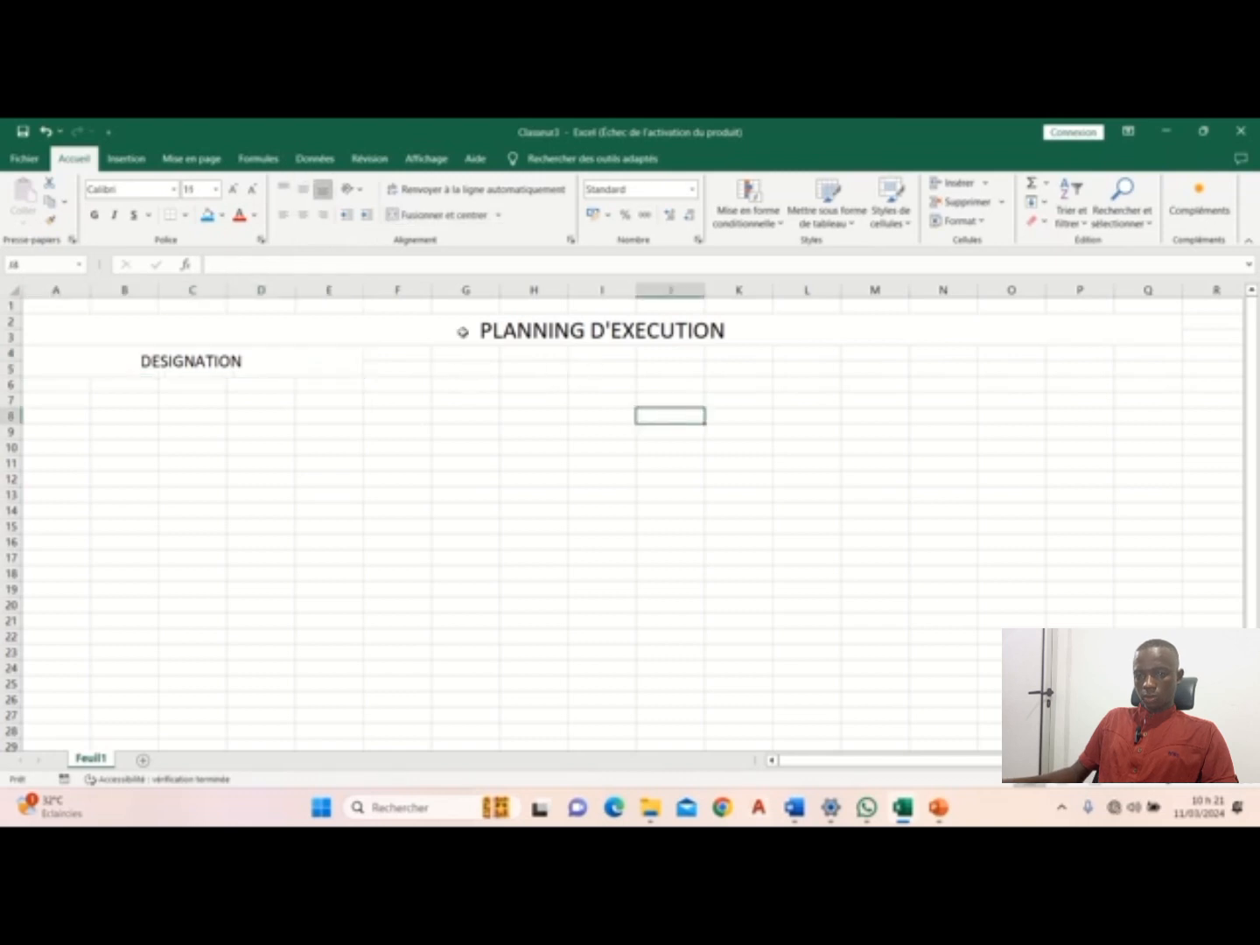
Step: Fill the PLANNING D'EXECUTION title cell with the standard light blue color
{"action": "left_click", "coordinate": [371, 332]}
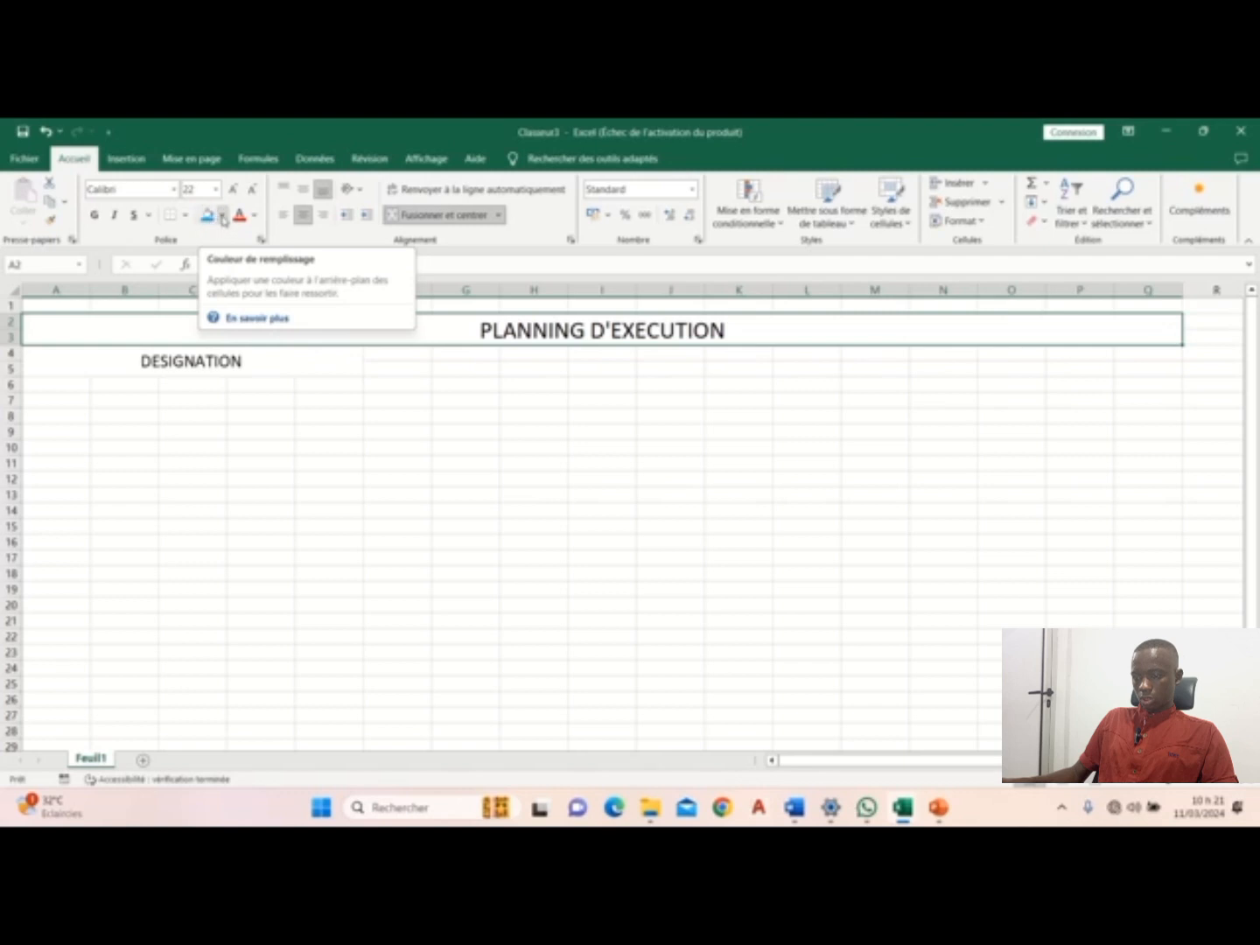
{"action": "left_click", "coordinate": [223, 216]}
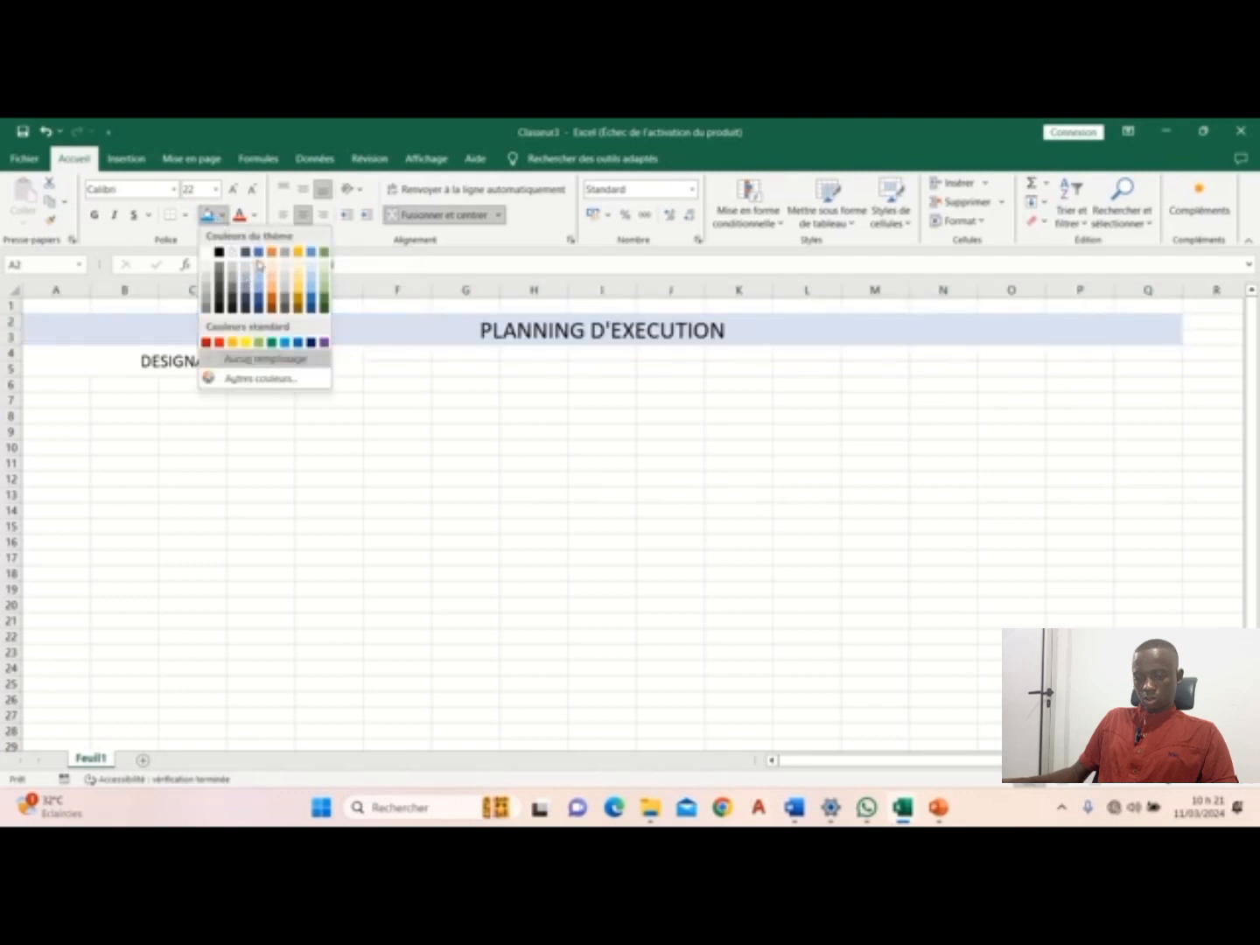
{"action": "left_click", "coordinate": [285, 343]}
{"action": "left_click", "coordinate": [580, 398]}
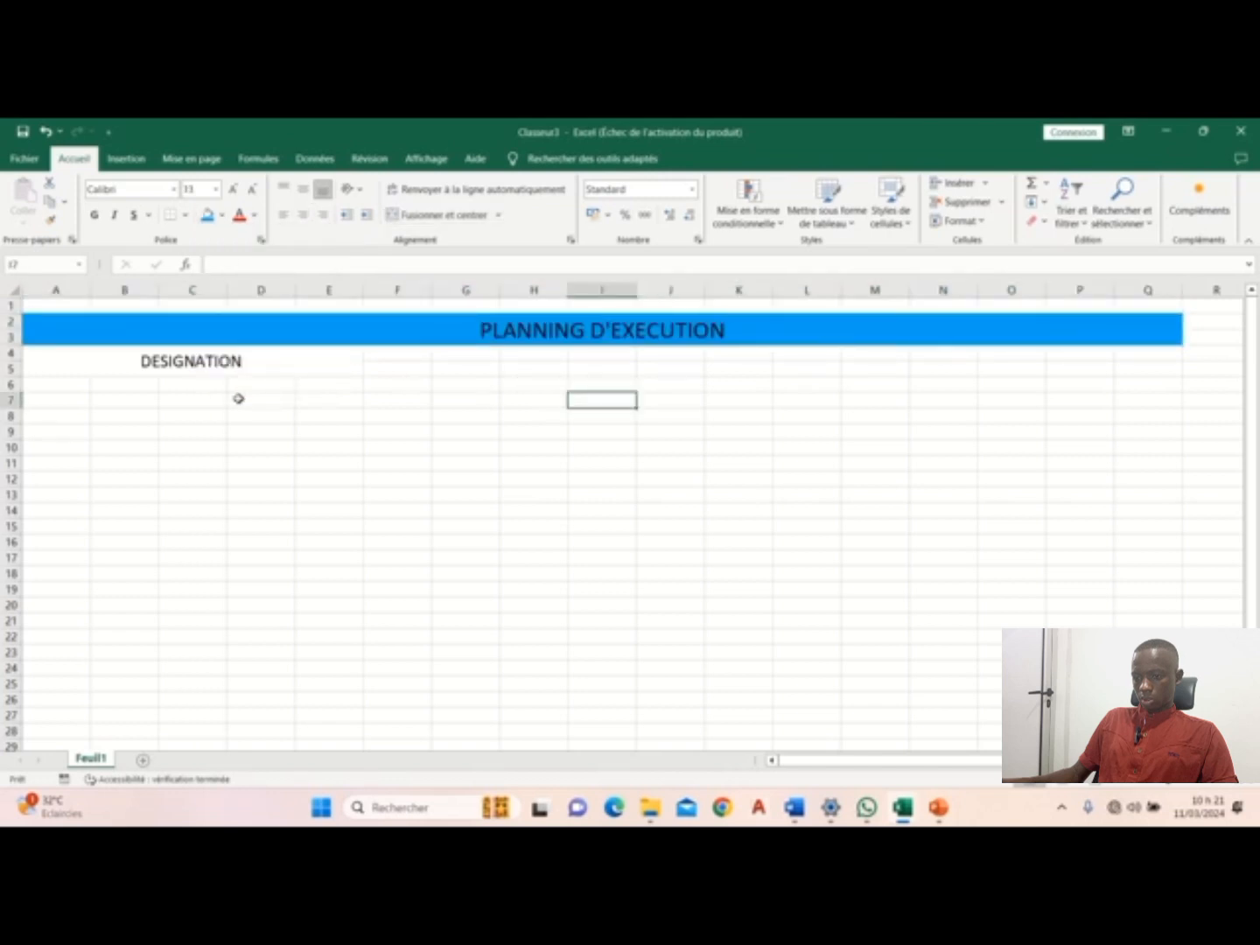
Step: Apply thick outside borders (Bordures extérieures épaisses) to the PLANNING D'EXECUTION title cell
{"action": "left_click", "coordinate": [294, 360]}
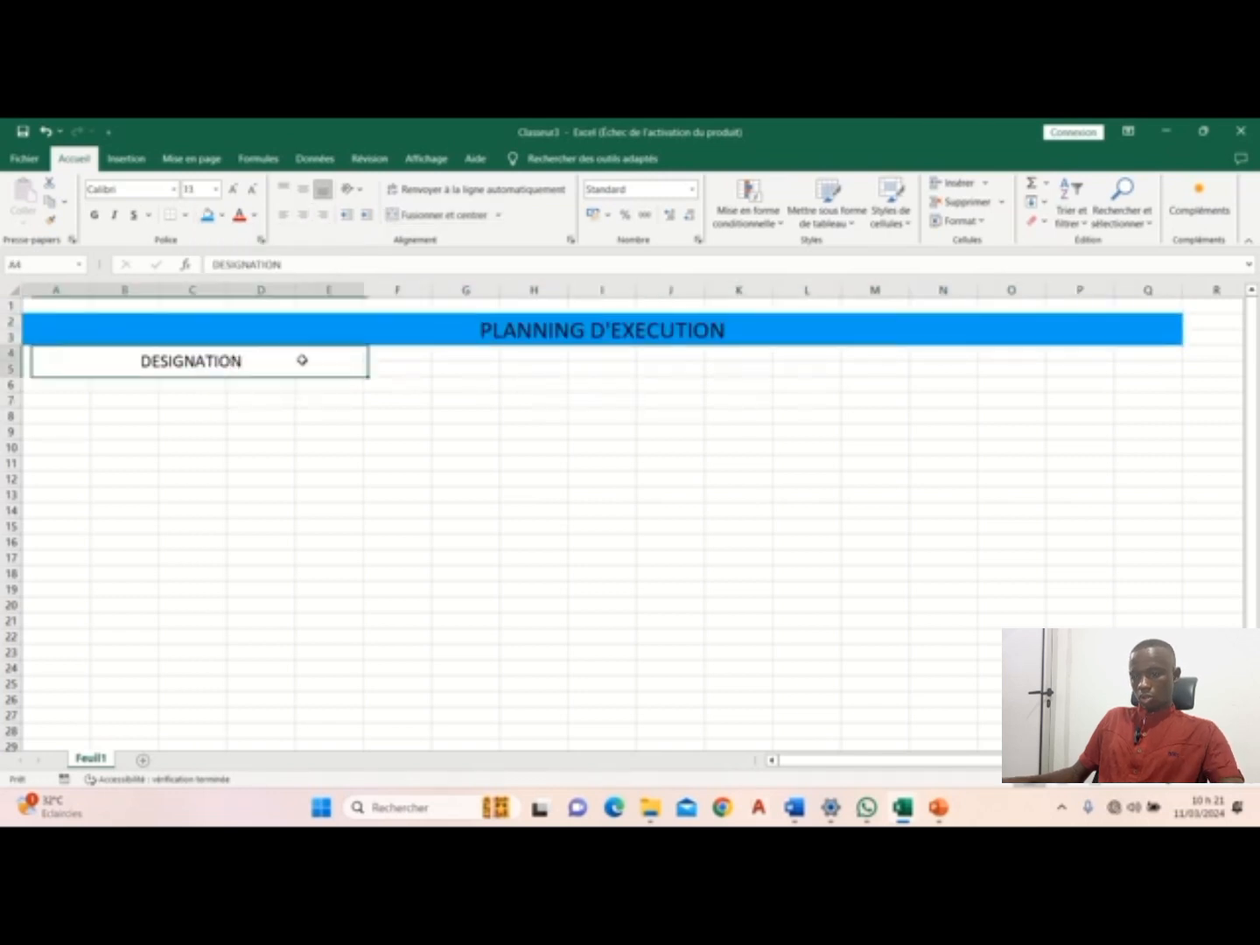
{"action": "left_click", "coordinate": [407, 327]}
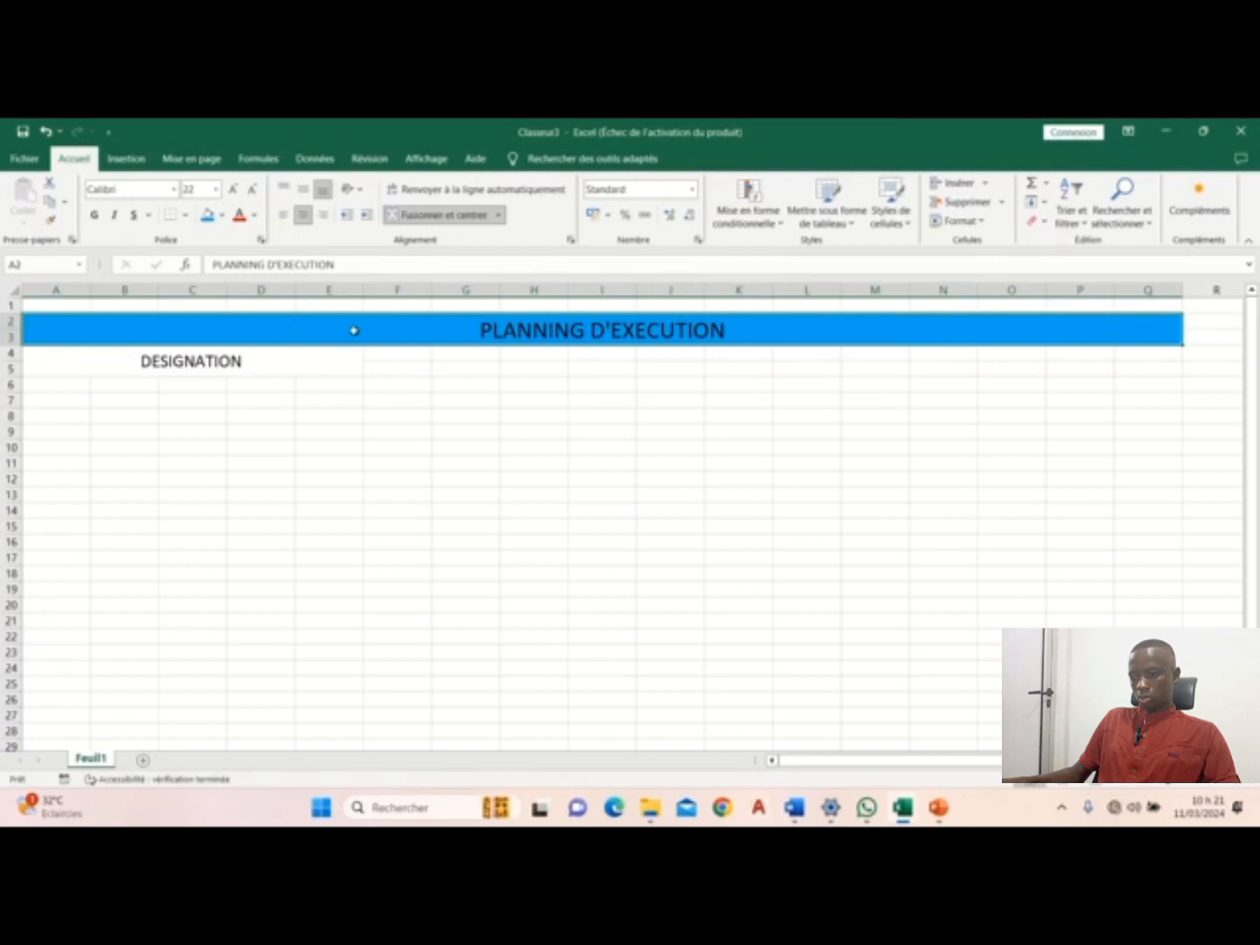
{"action": "right_click", "coordinate": [383, 333]}
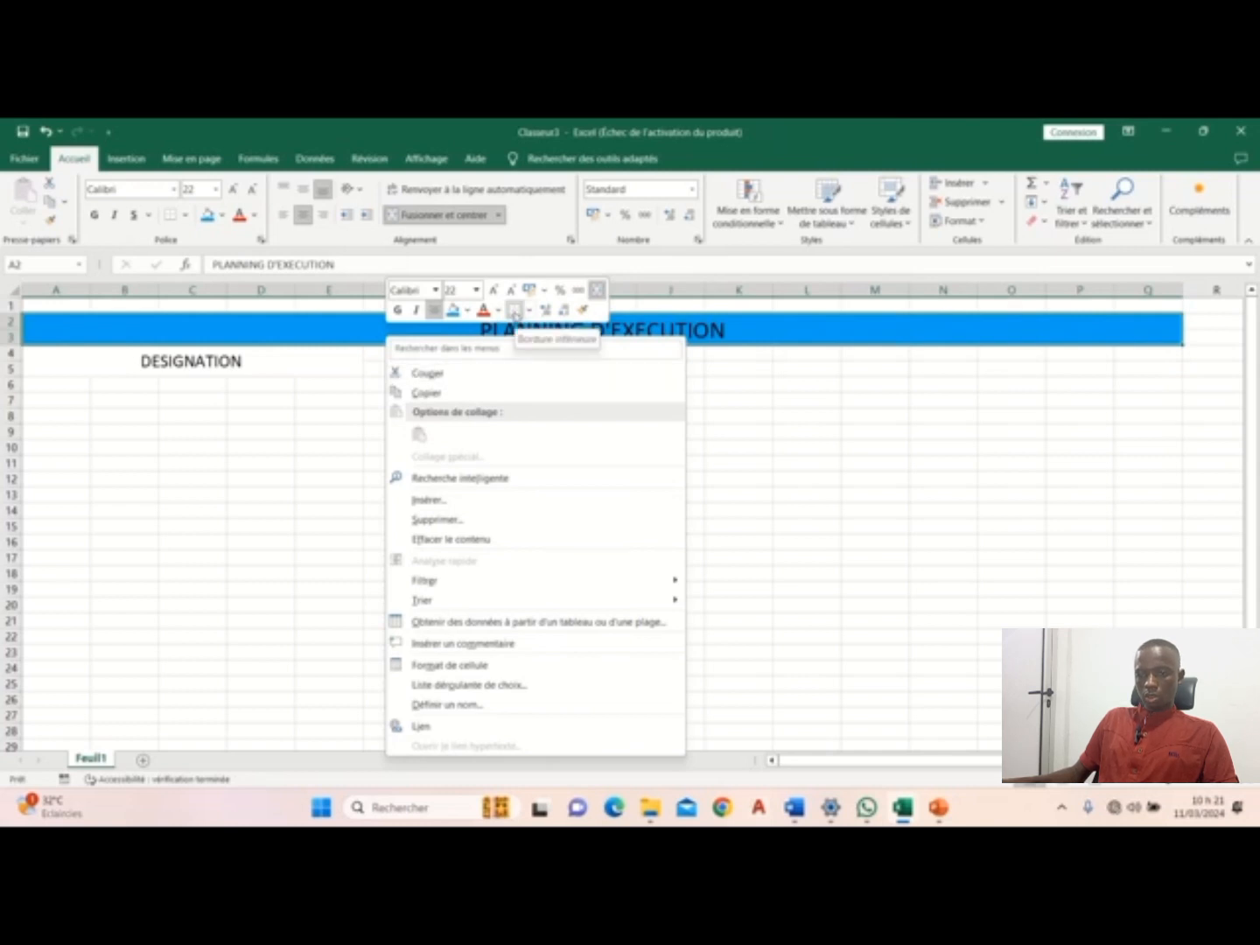
{"action": "left_click", "coordinate": [530, 311]}
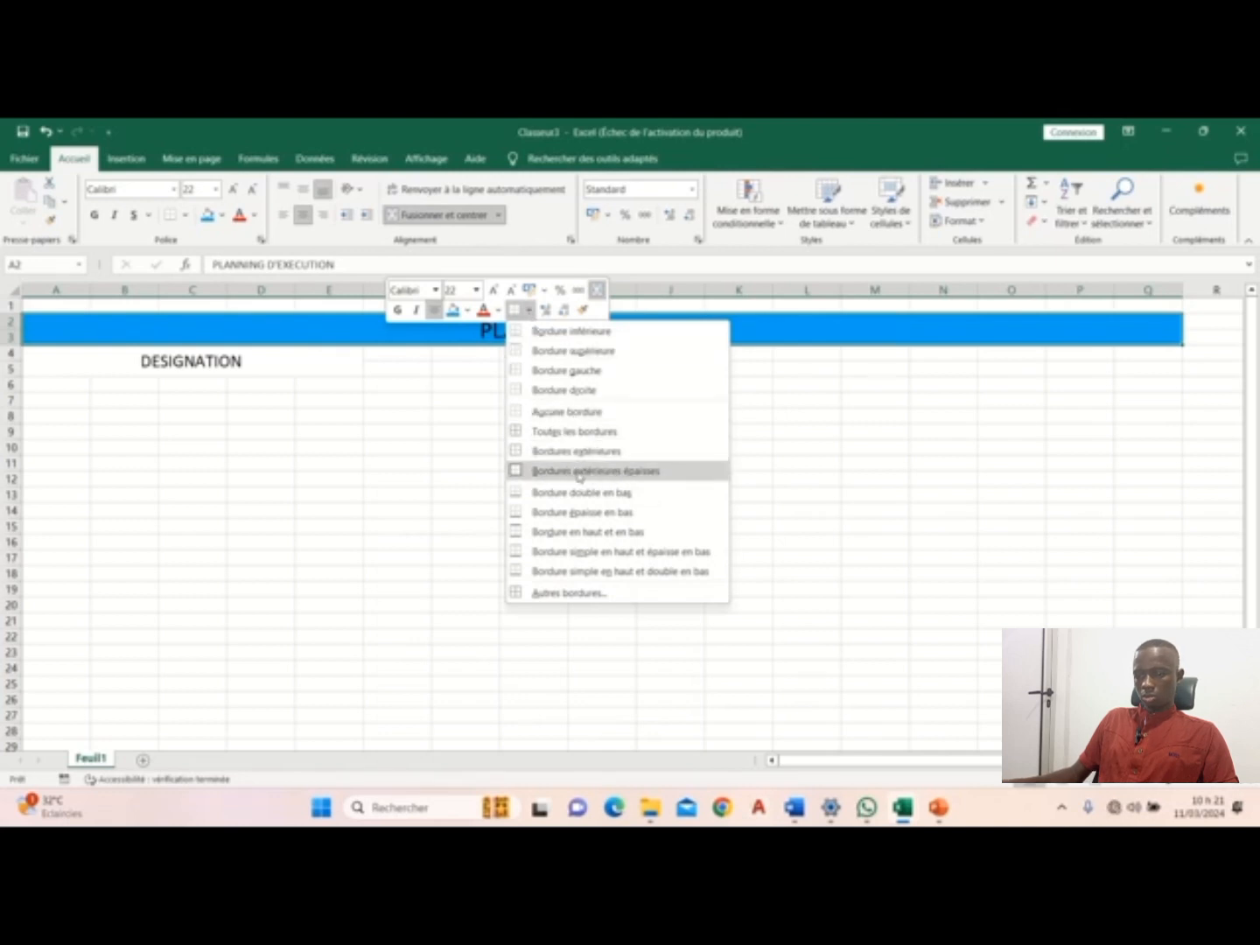
{"action": "left_click", "coordinate": [579, 474]}
{"action": "left_click", "coordinate": [534, 448]}
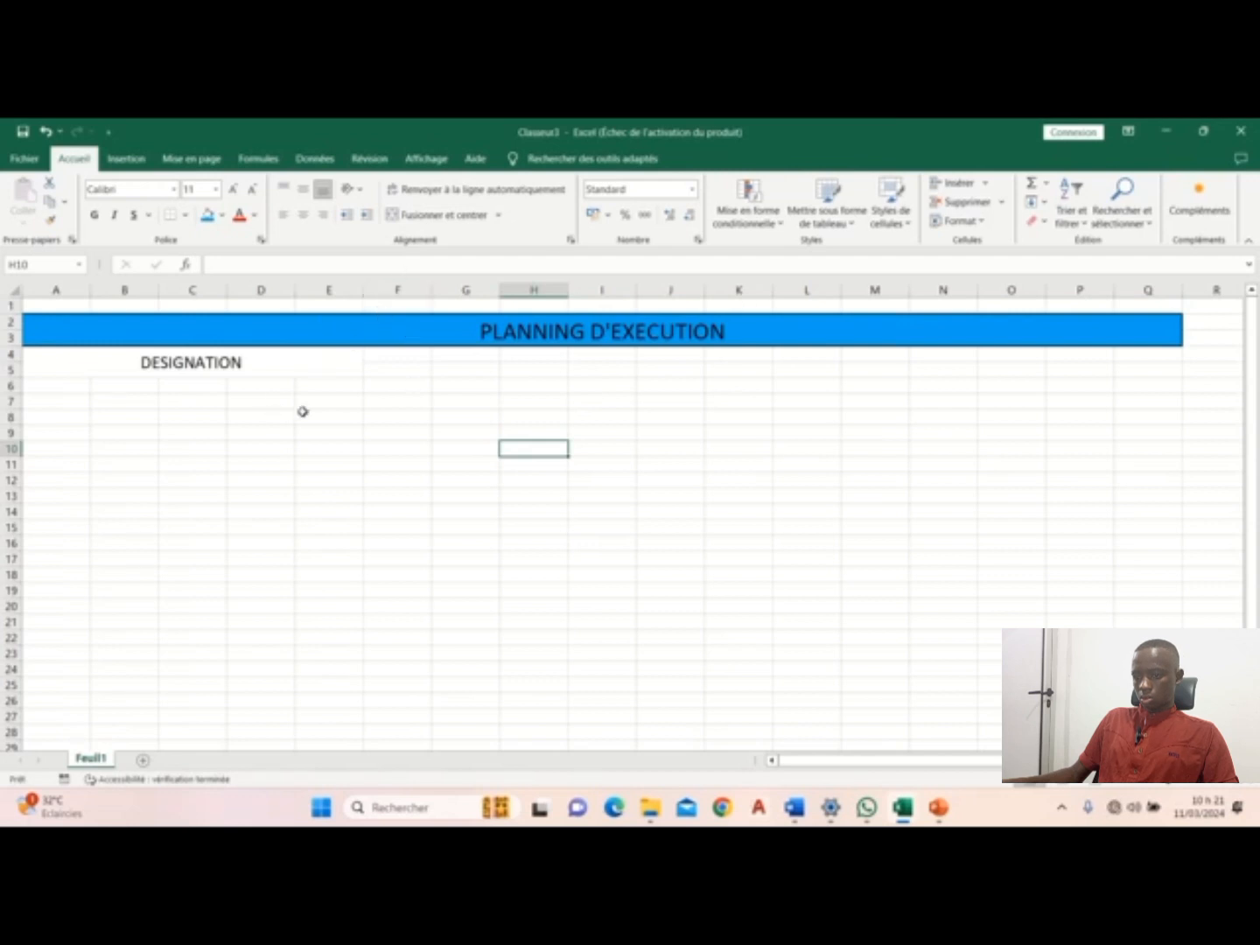
{"action": "left_click", "coordinate": [311, 374]}
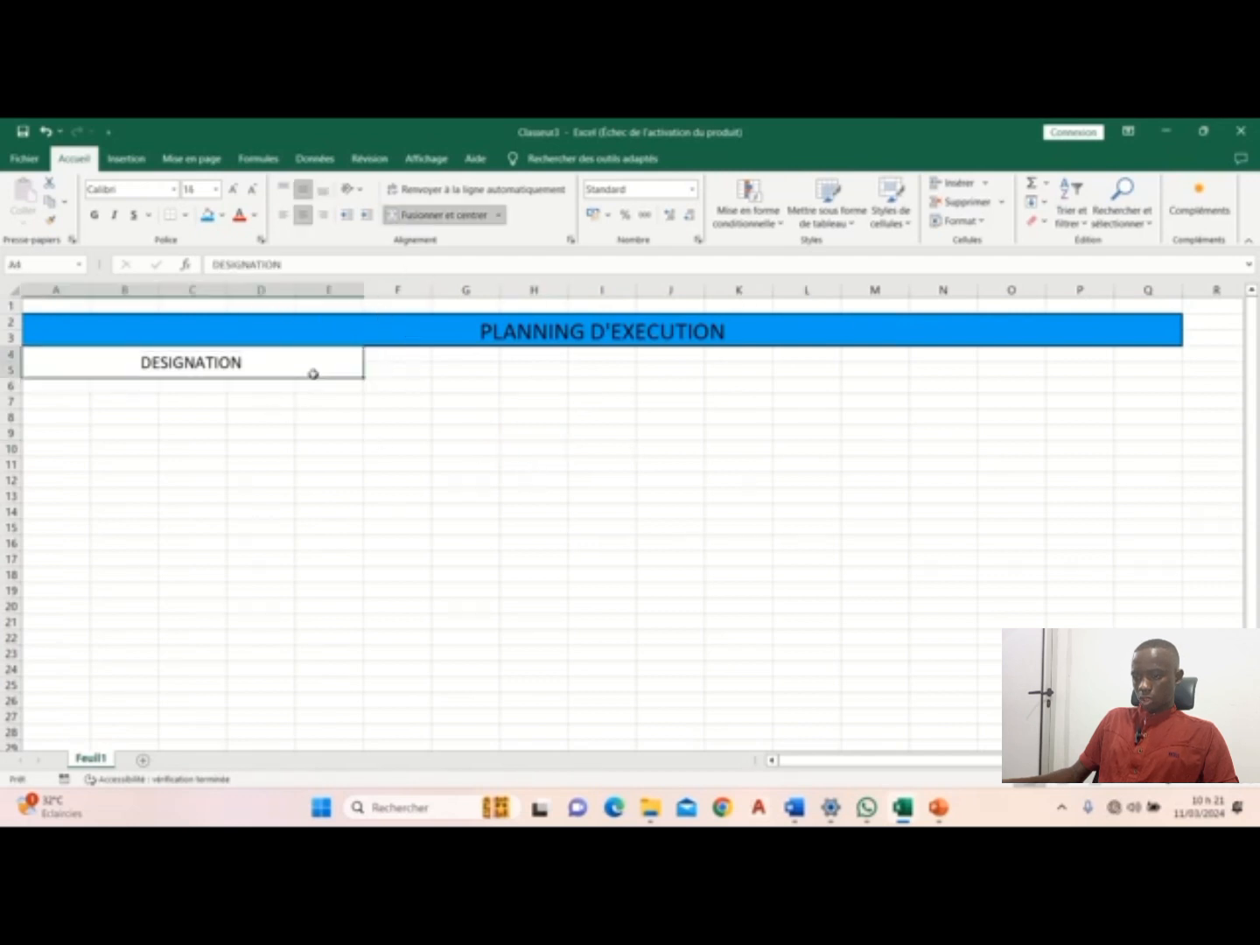
{"action": "left_click", "coordinate": [522, 421]}
{"action": "left_click", "coordinate": [414, 358]}
{"action": "key", "text": "Down"}
{"action": "key", "text": "Right"}
{"action": "key", "text": "Right"}
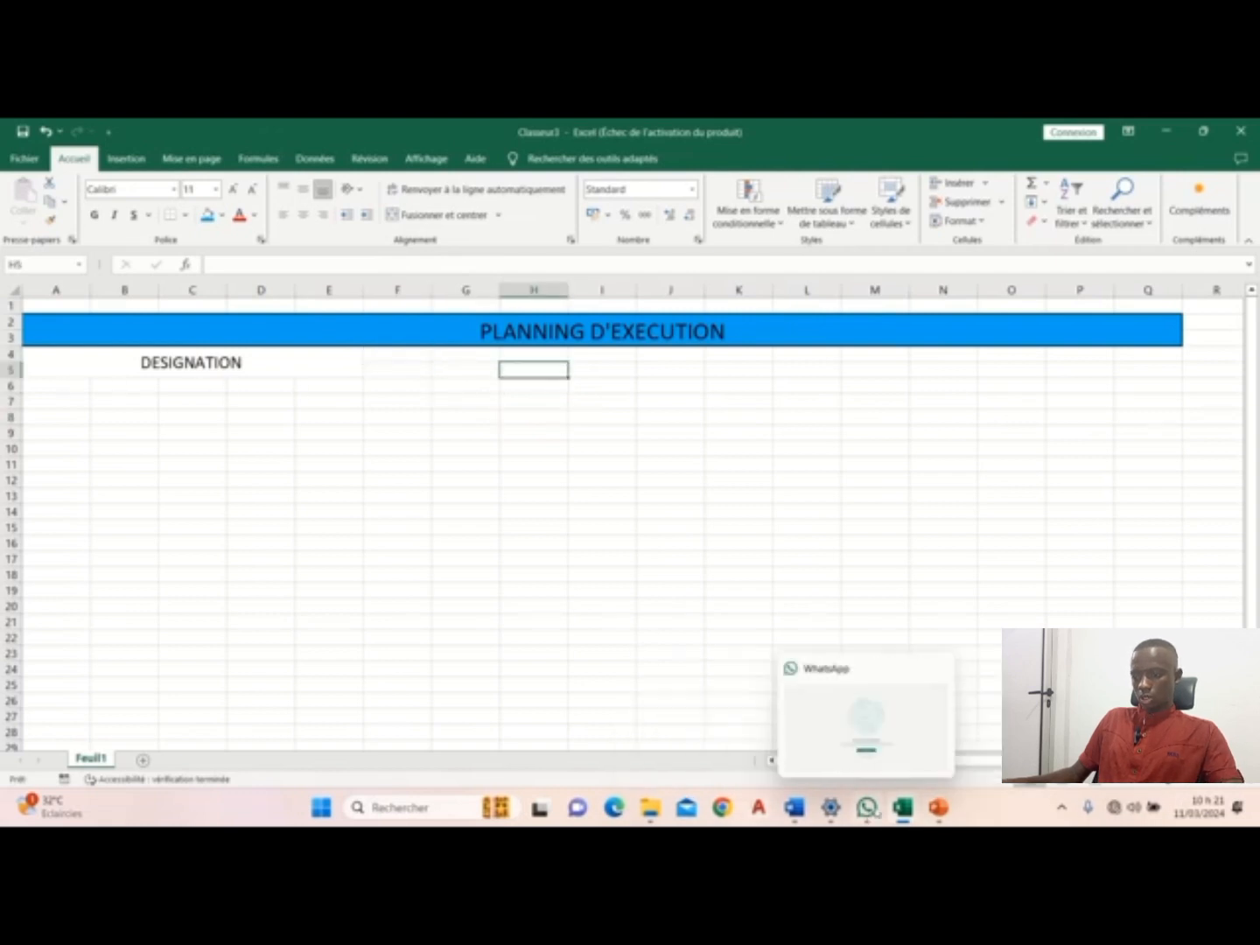
Step: Switch to the finished Planning du projet workbook and review the task list under its DESIGNATION heading
{"action": "mouse_move", "coordinate": [902, 807]}
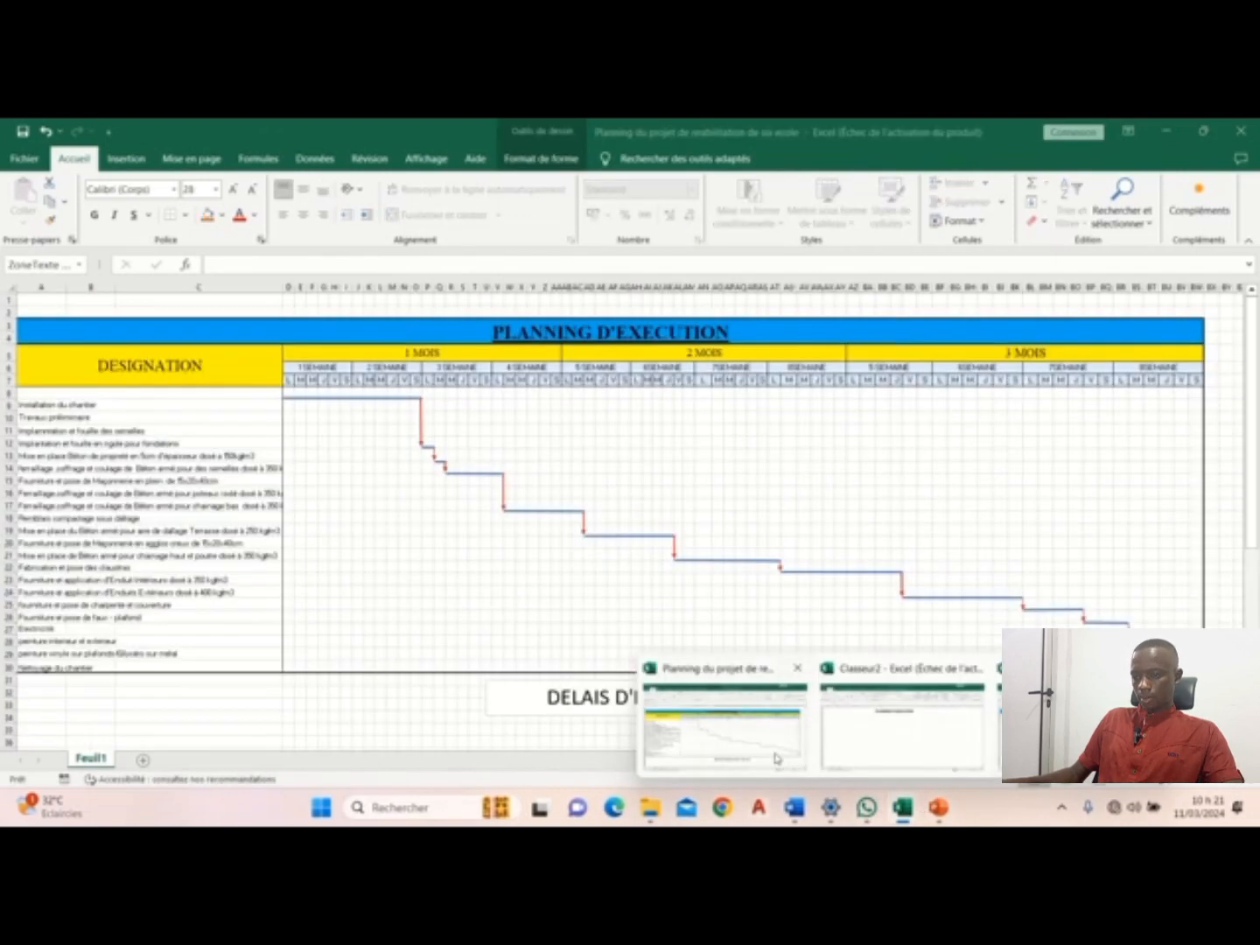
{"action": "left_click", "coordinate": [779, 754]}
{"action": "left_click_drag", "start_coordinate": [111, 403], "coordinate": [122, 632]}
{"action": "left_click", "coordinate": [359, 556]}
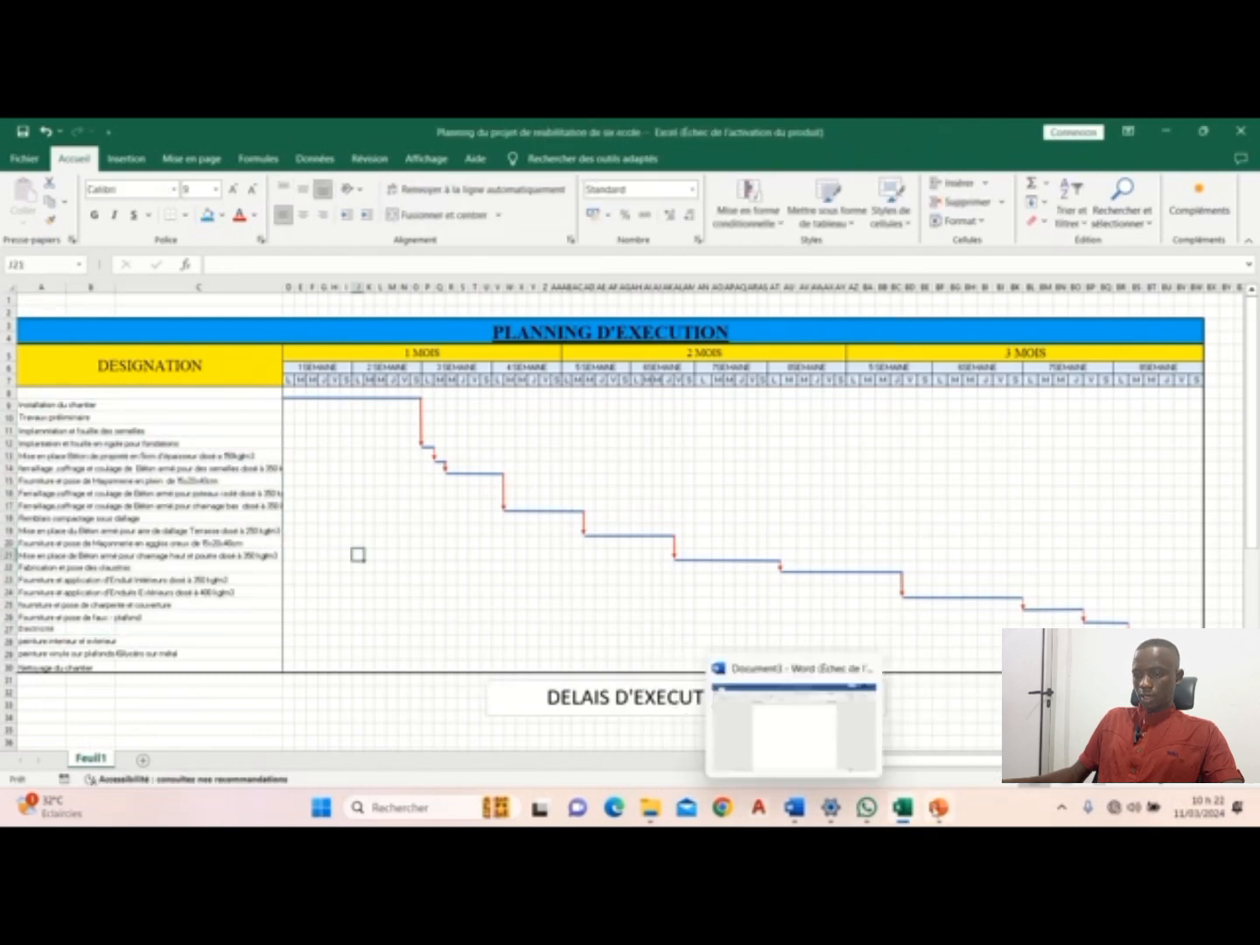
Step: Switch back to the Classeur3 workbook and merge and center columns A to E separately in rows 6, 7 and 8
{"action": "mouse_move", "coordinate": [904, 809]}
{"action": "left_click", "coordinate": [902, 727]}
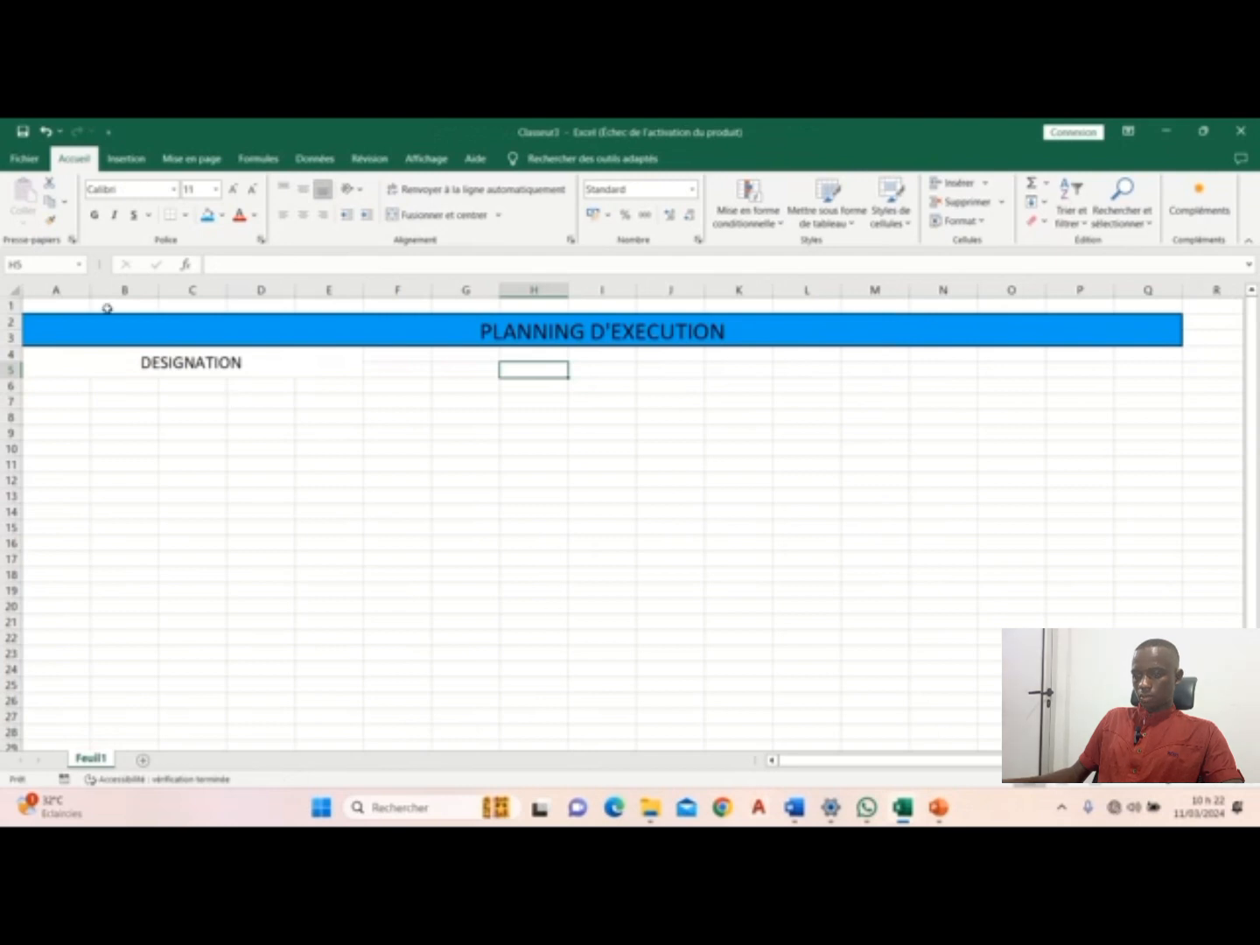
{"action": "left_click_drag", "start_coordinate": [36, 383], "coordinate": [325, 389]}
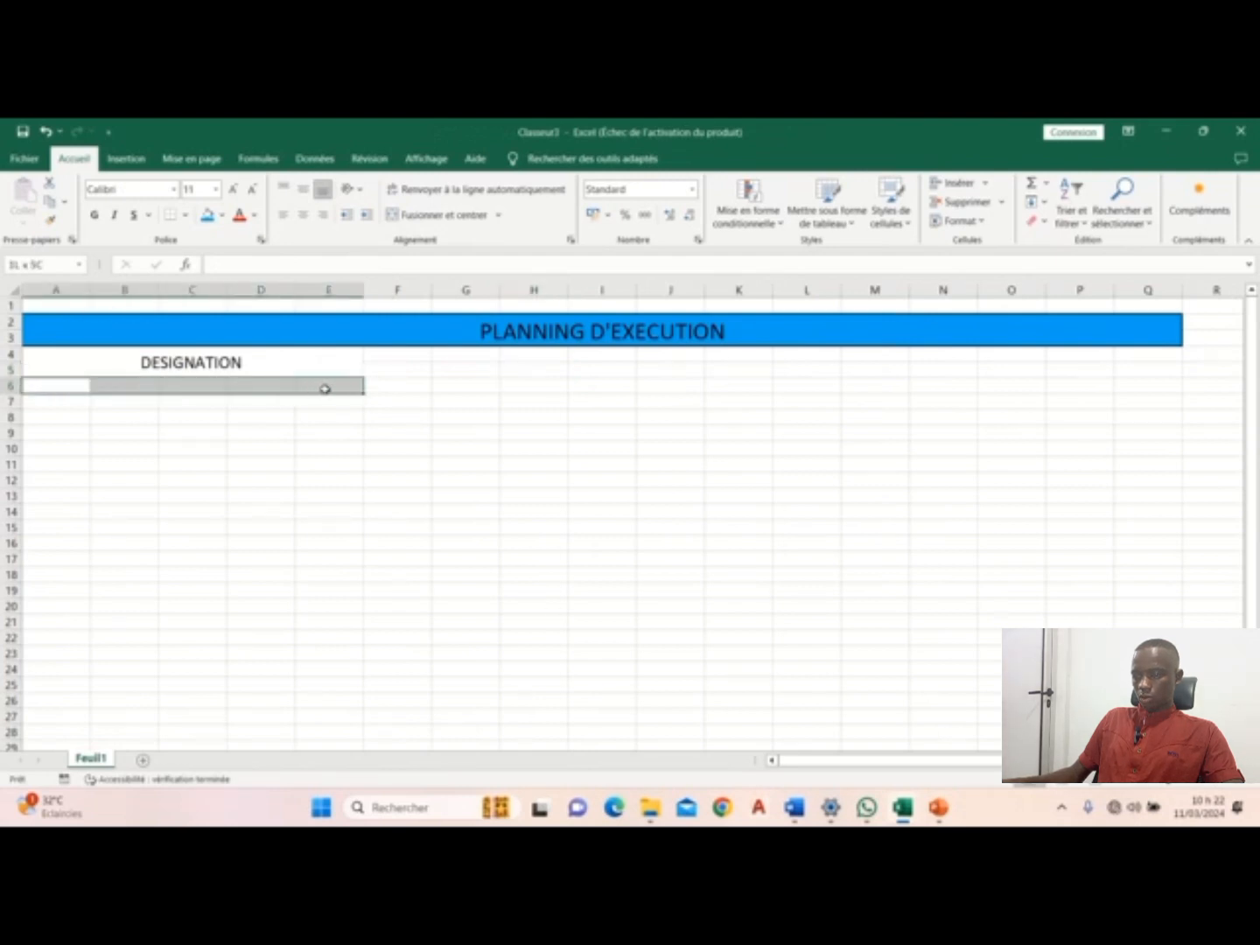
{"action": "left_click", "coordinate": [430, 214]}
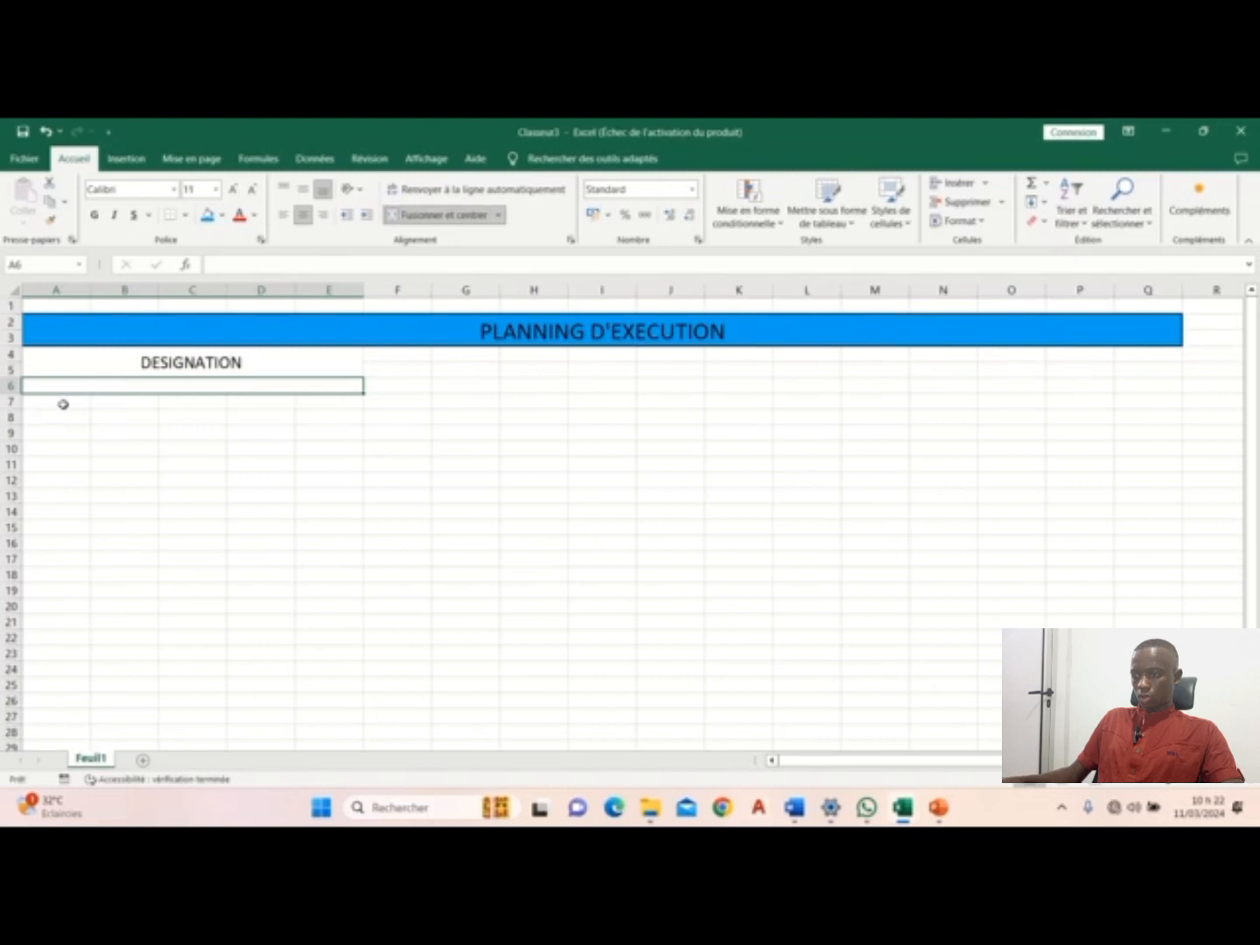
{"action": "left_click_drag", "start_coordinate": [75, 402], "coordinate": [318, 408]}
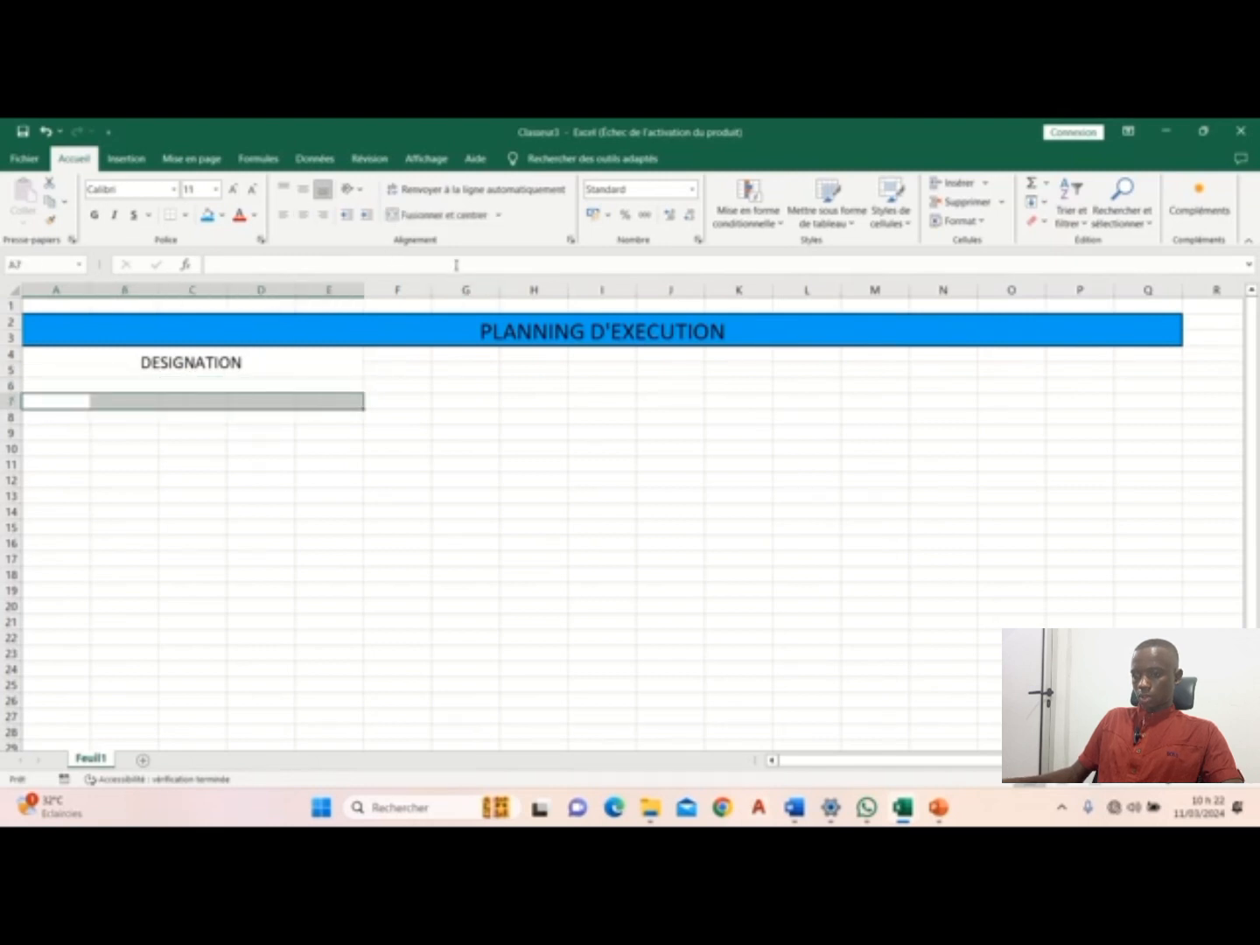
{"action": "left_click", "coordinate": [436, 214]}
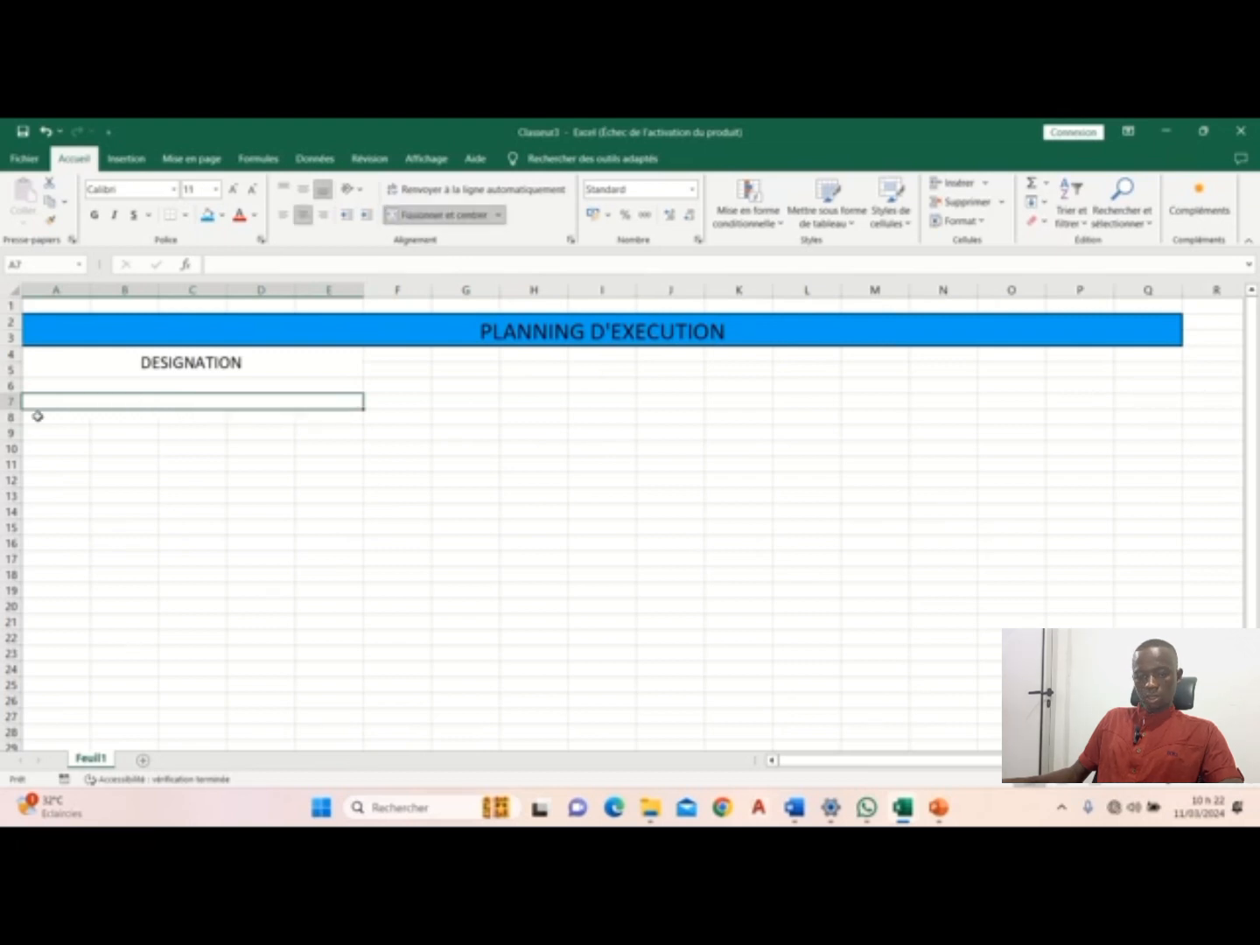
{"action": "left_click", "coordinate": [83, 419]}
{"action": "left_click_drag", "start_coordinate": [81, 420], "coordinate": [324, 419]}
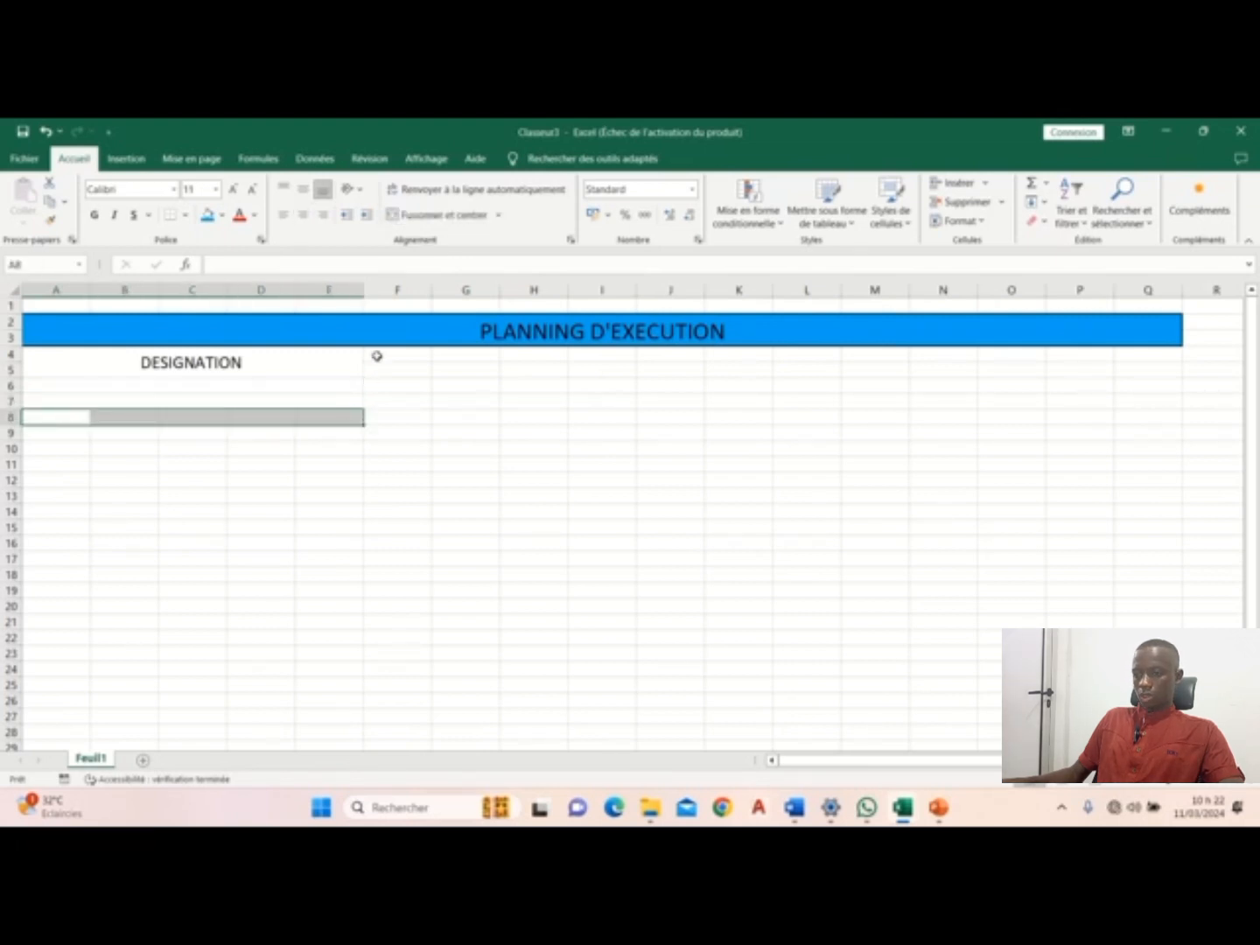
{"action": "left_click", "coordinate": [436, 214]}
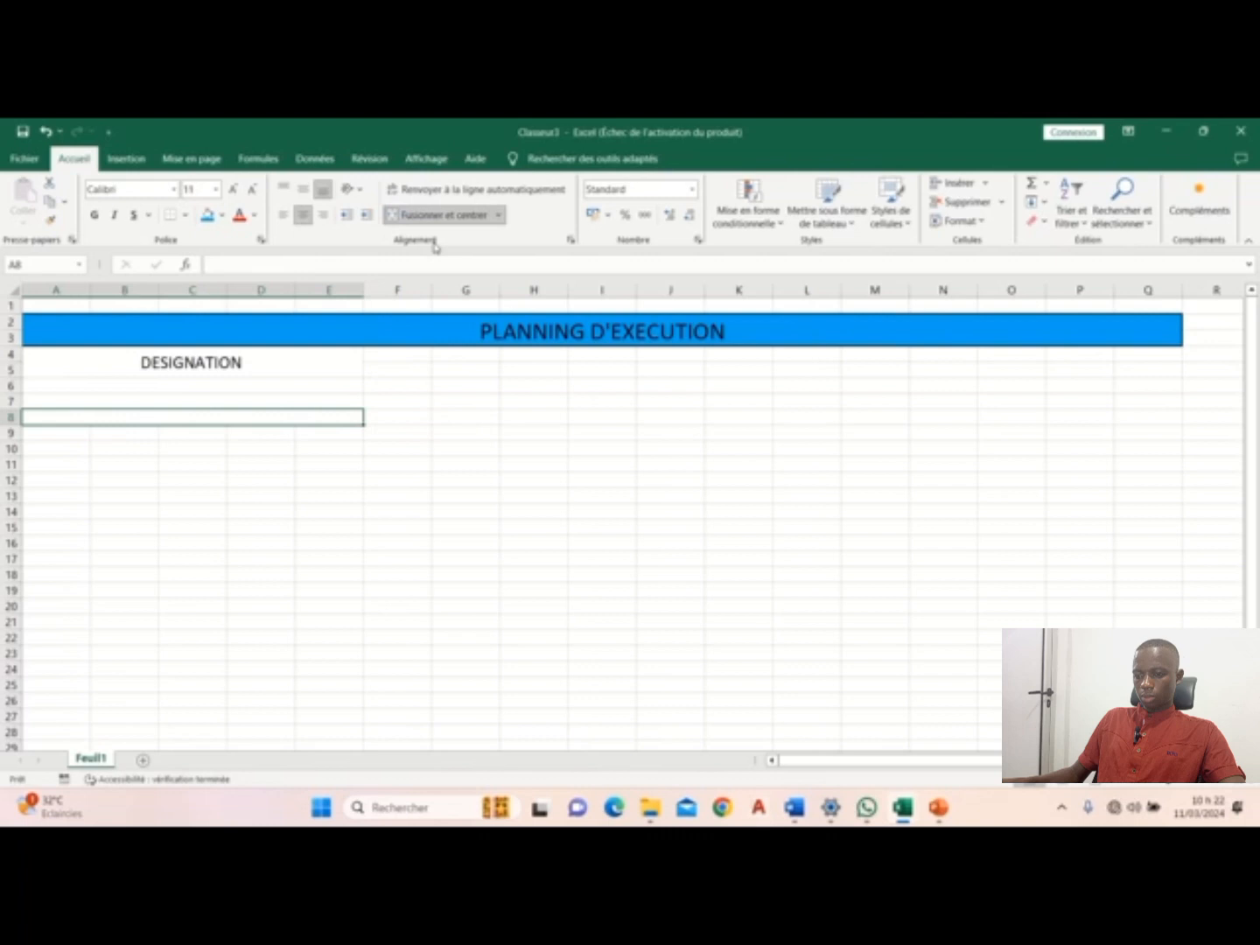
{"action": "left_click", "coordinate": [446, 438]}
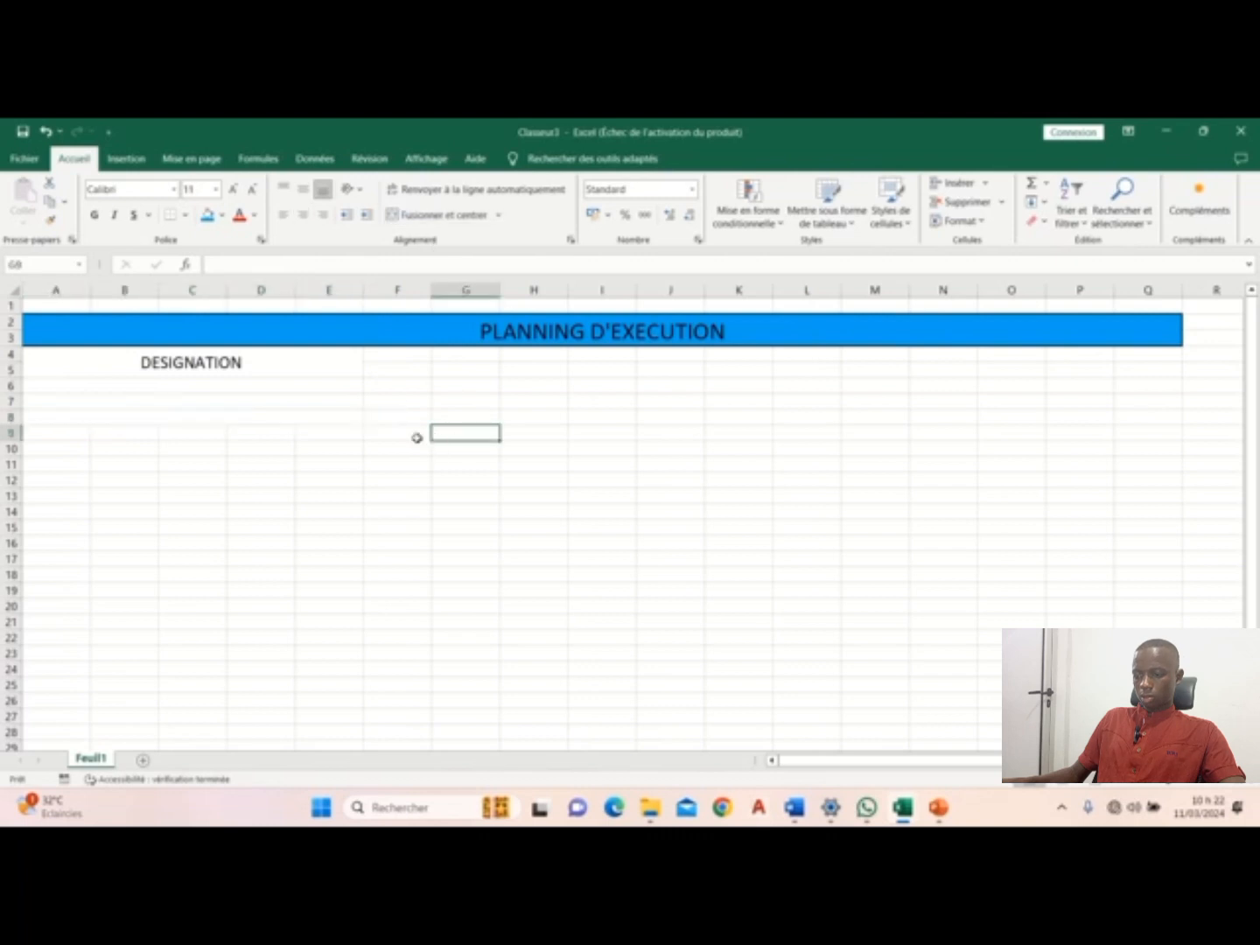
Step: Increase the height of row 8 to about twice the standard row height
{"action": "left_click", "coordinate": [10, 418]}
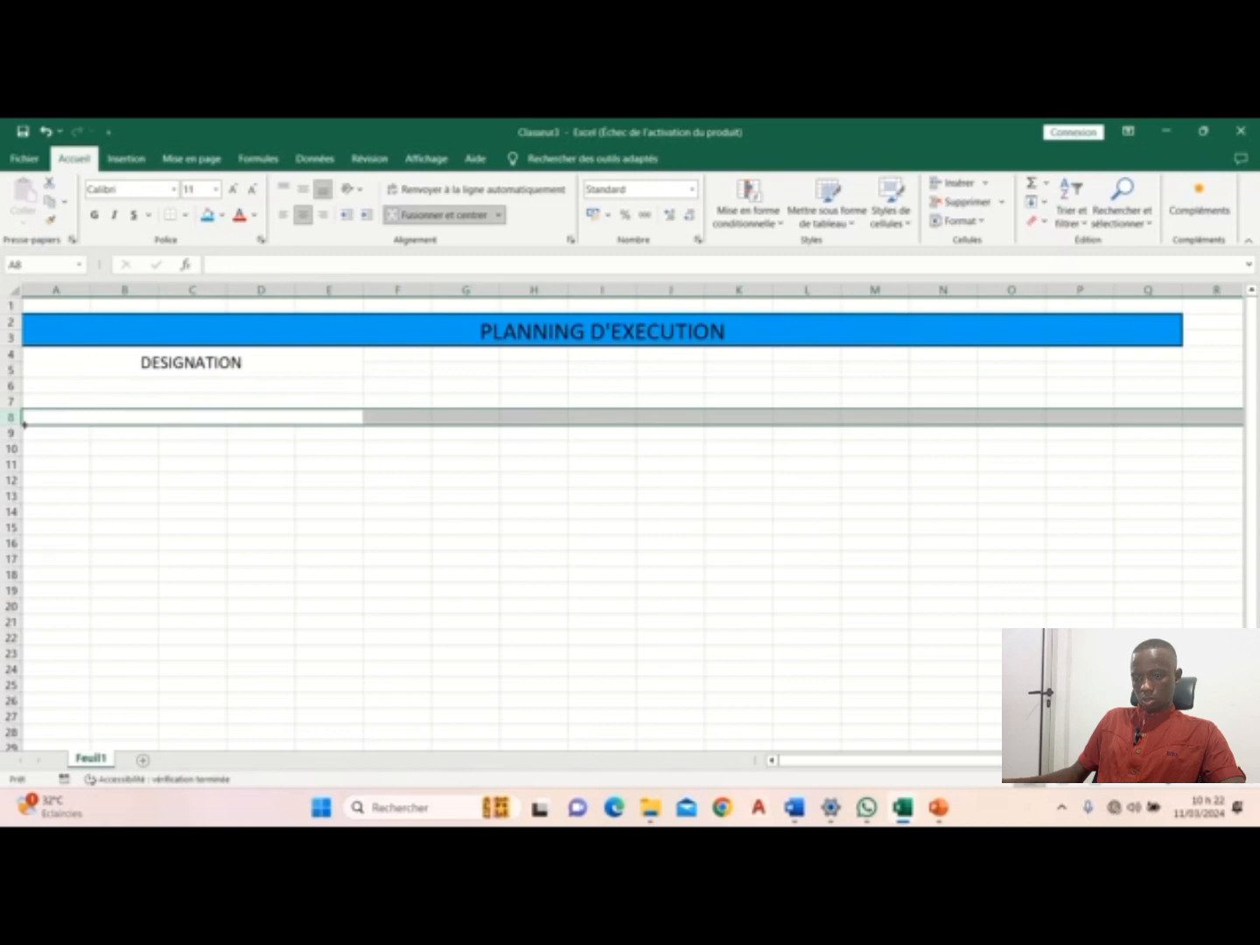
{"action": "left_click_drag", "start_coordinate": [25, 424], "coordinate": [36, 350]}
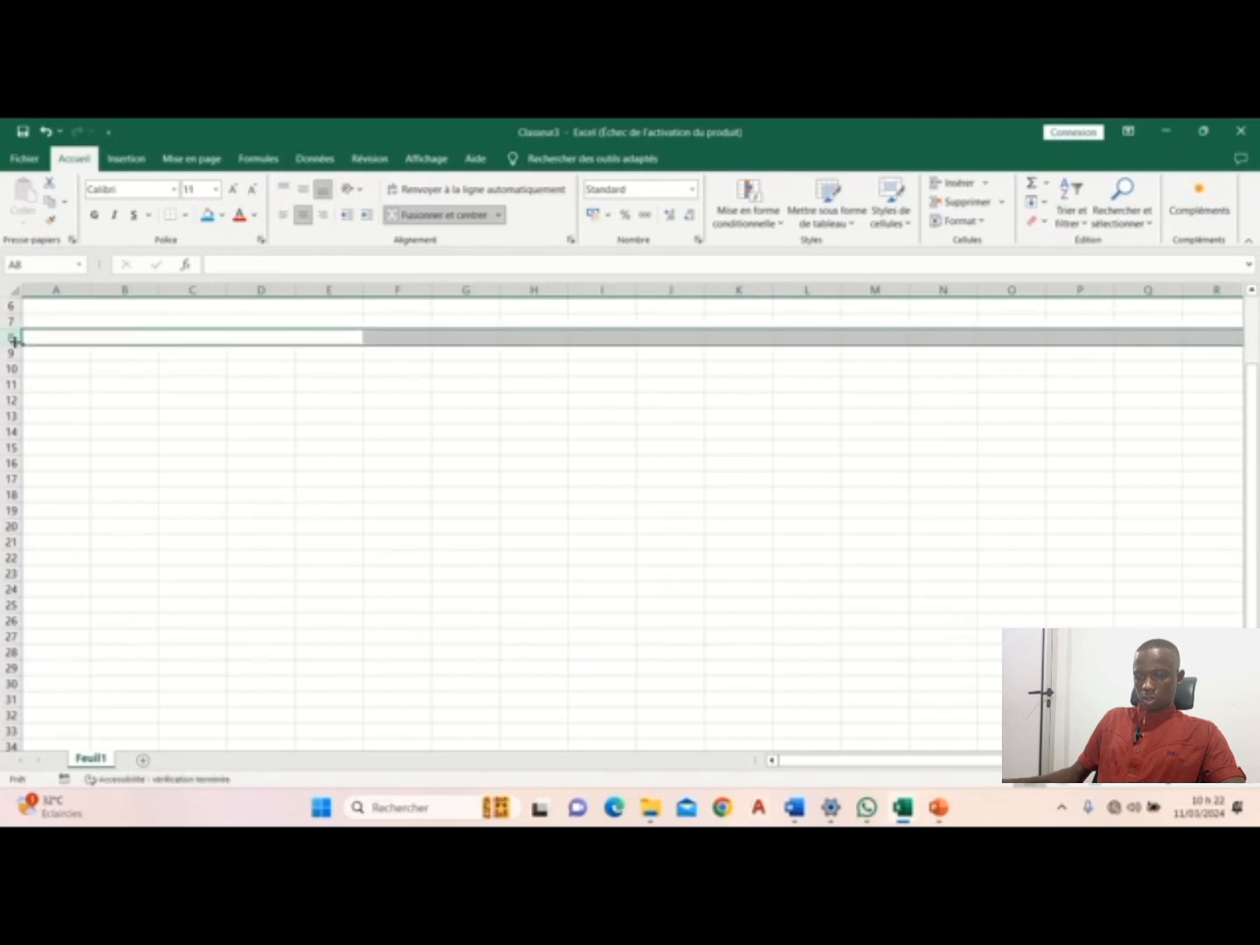
{"action": "mouse_move", "coordinate": [24, 346]}
{"action": "left_mouse_down"}
{"action": "mouse_move", "coordinate": [12, 337]}
{"action": "mouse_move", "coordinate": [14, 361]}
{"action": "left_mouse_up"}
{"action": "left_click", "coordinate": [161, 395]}
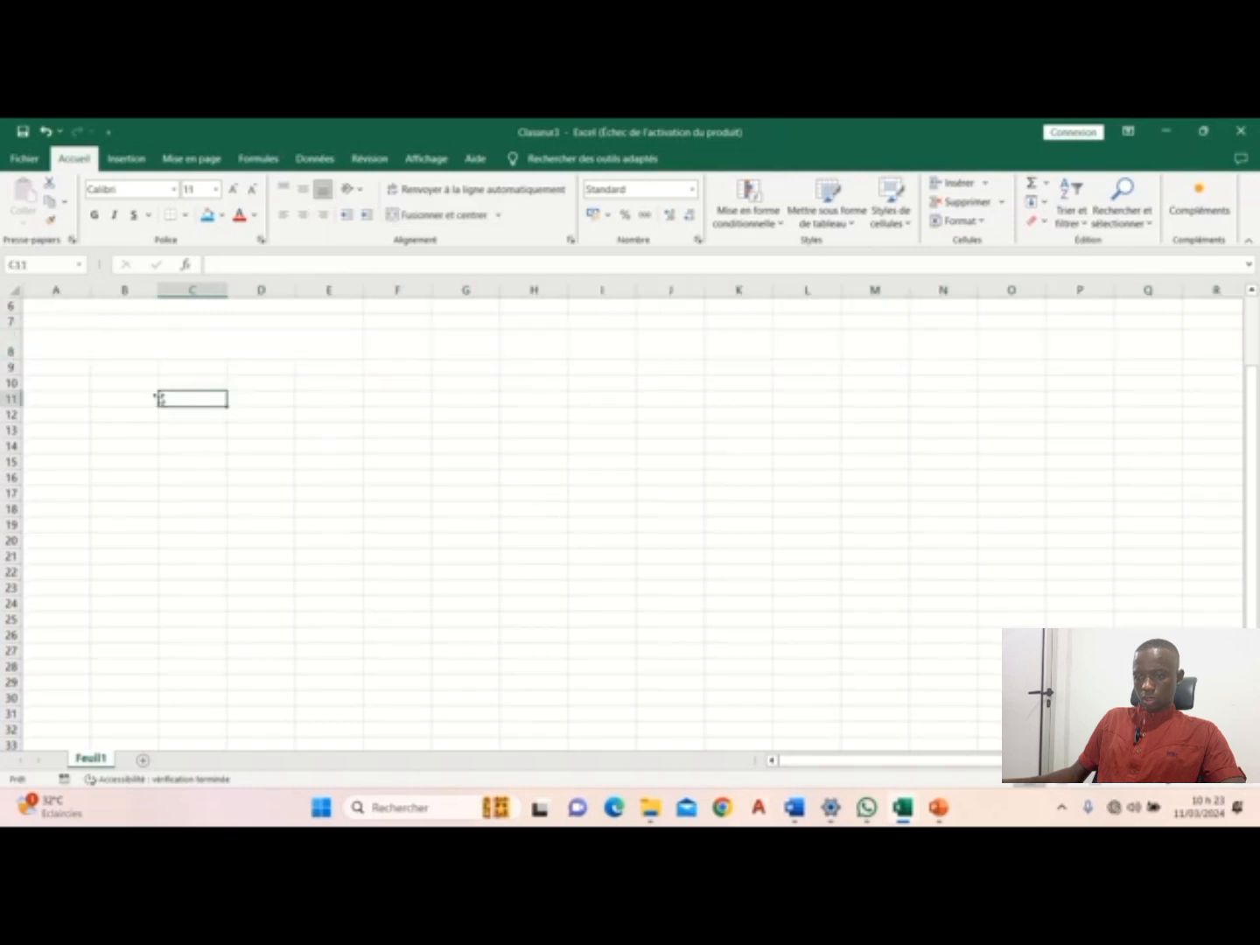
Step: Fill row 8's height and merged A to E cell down past row 20
{"action": "left_click", "coordinate": [13, 346]}
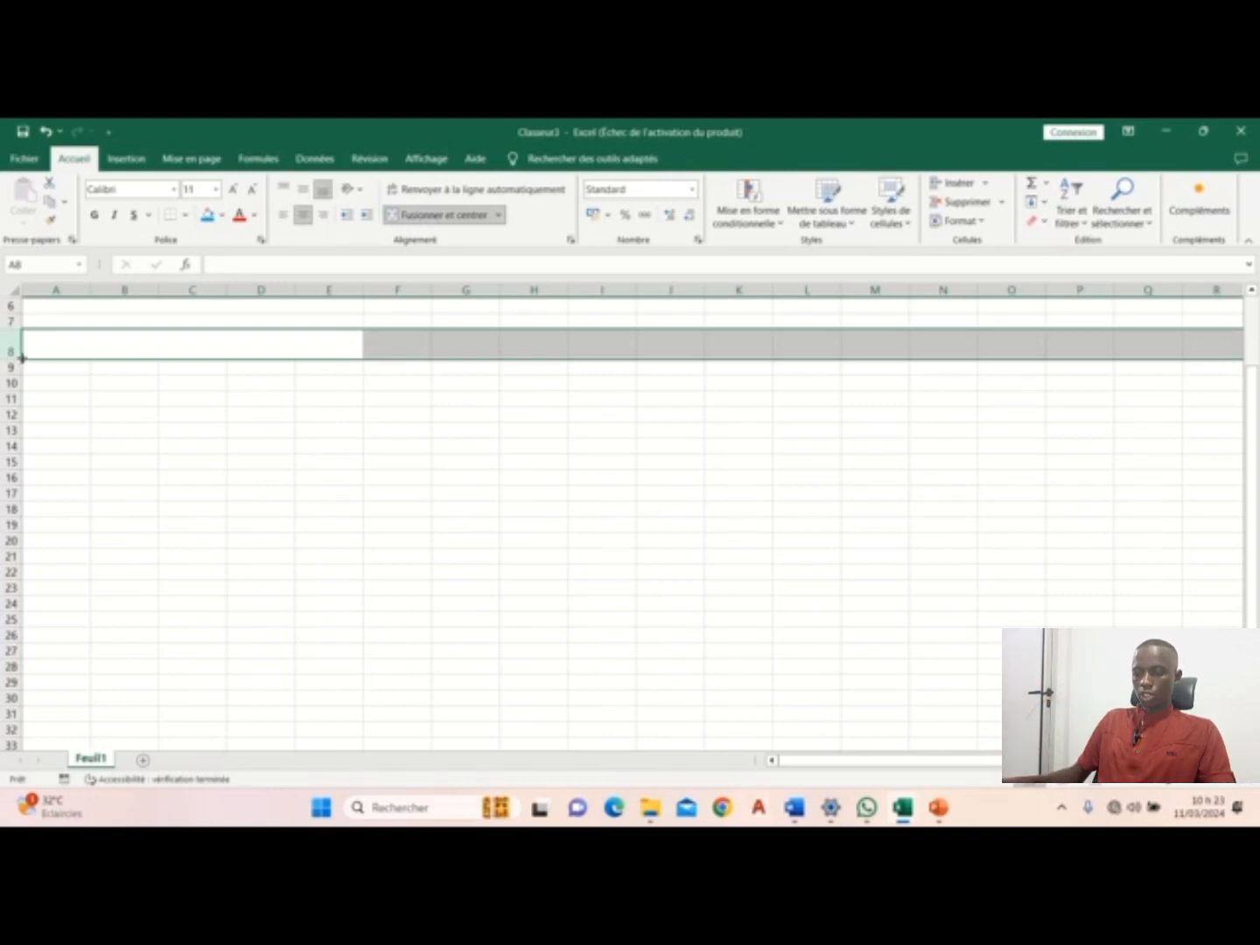
{"action": "left_click_drag", "start_coordinate": [22, 359], "coordinate": [34, 702]}
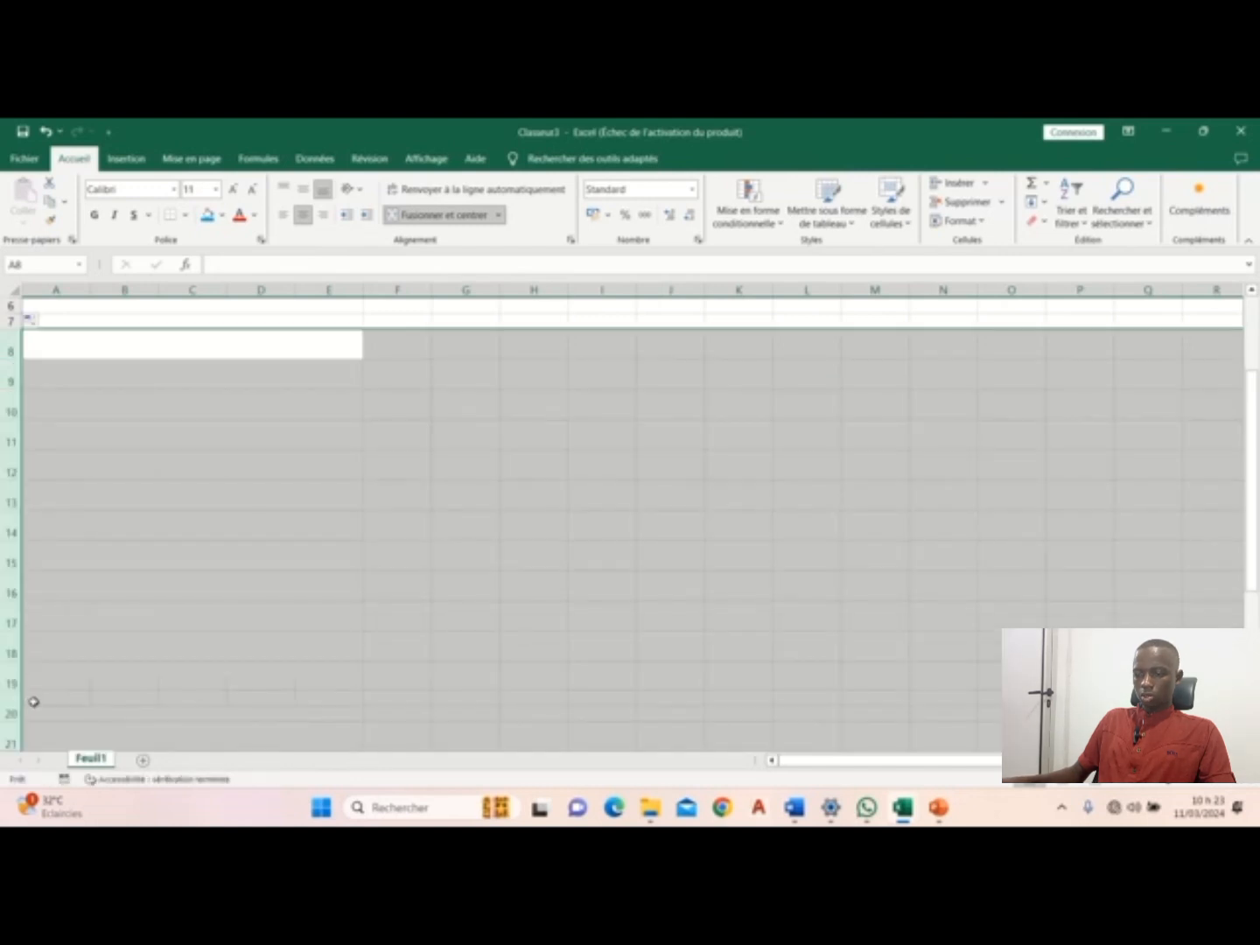
{"action": "left_click", "coordinate": [219, 544]}
{"action": "left_click", "coordinate": [202, 358]}
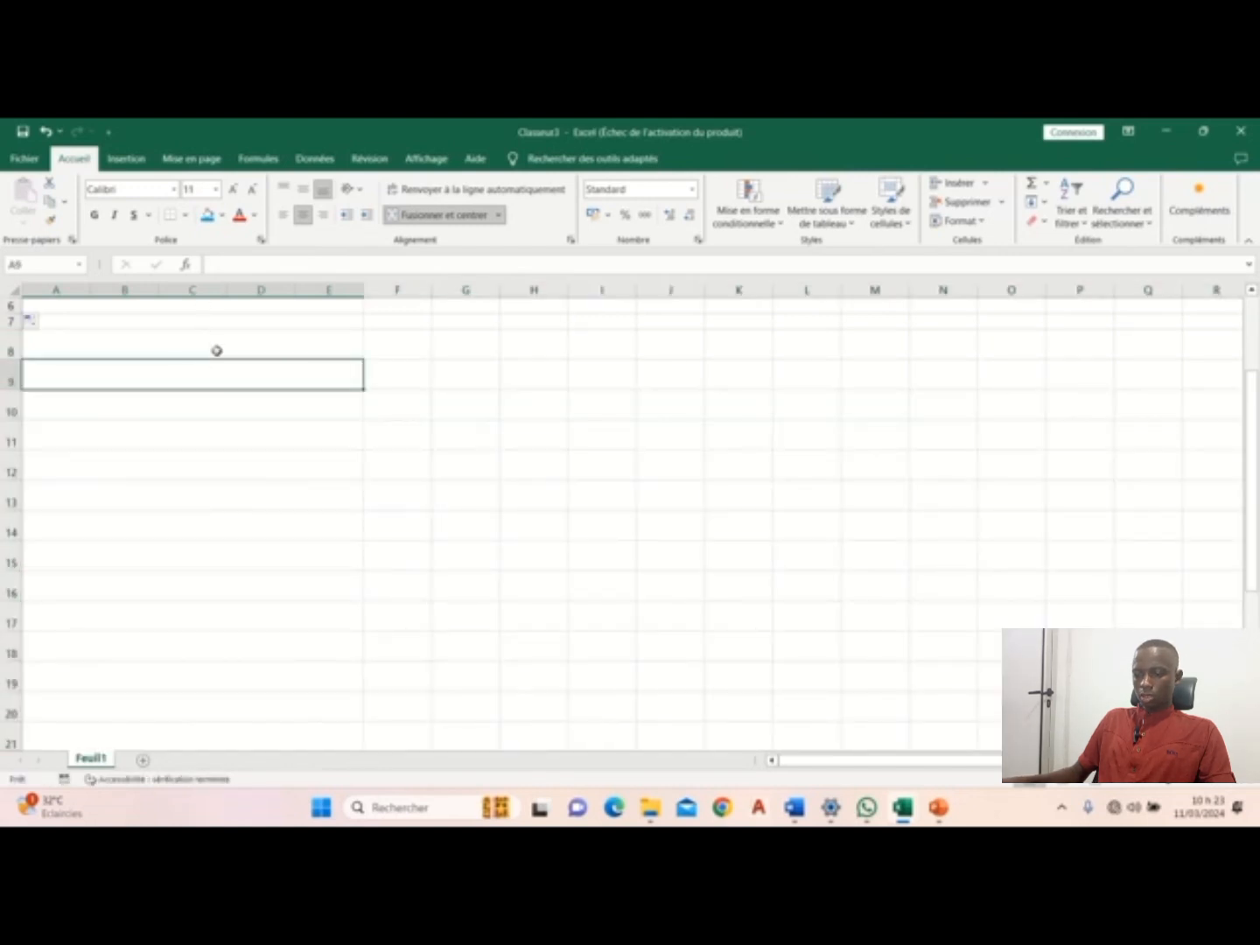
Step: Delete the two standard-height rows 6 and 7 directly under the DESIGNATION heading
{"action": "scroll", "coordinate": [216, 359], "scroll_direction": "up", "scroll_amount": 2}
{"action": "left_click", "coordinate": [231, 388]}
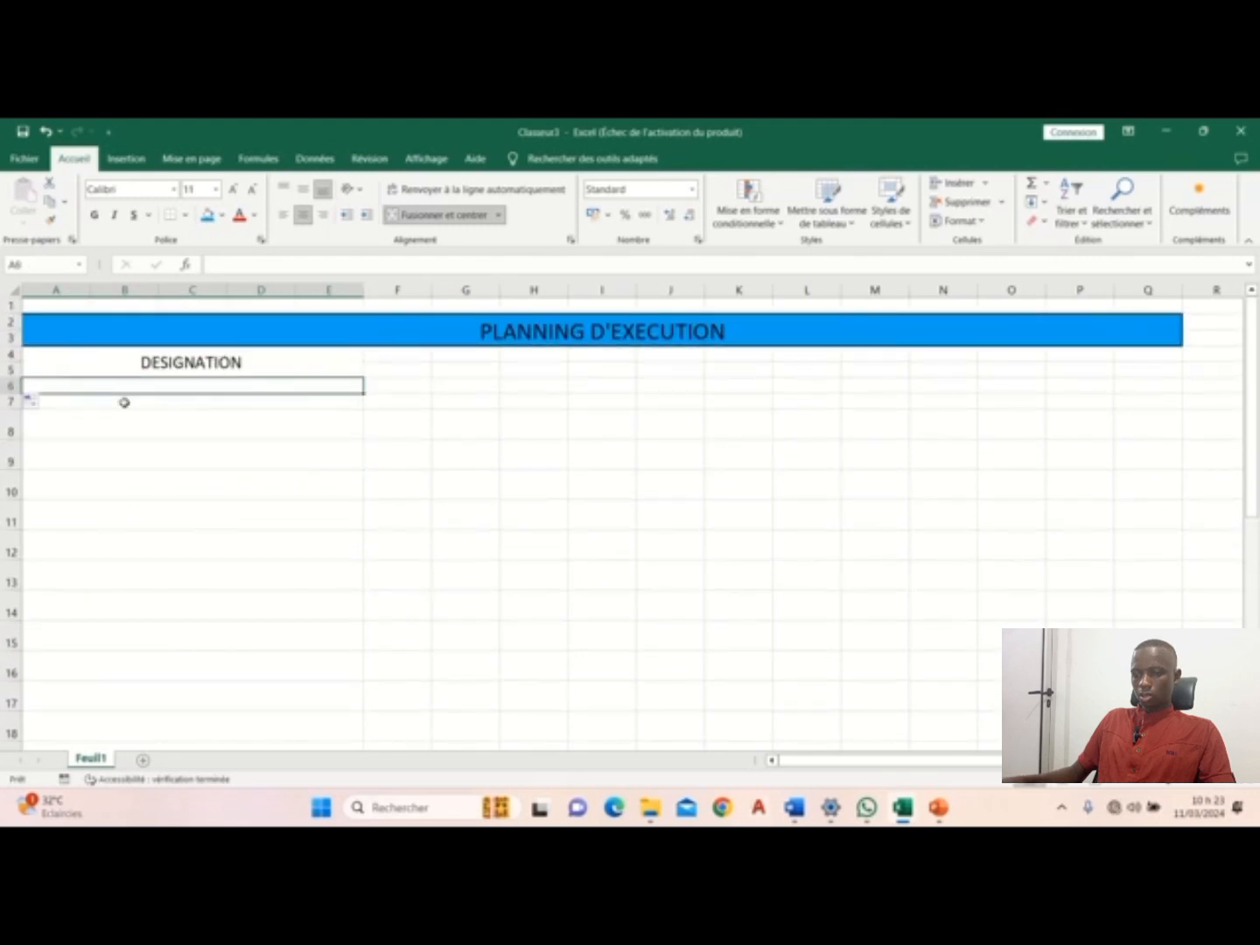
{"action": "left_click_drag", "start_coordinate": [12, 386], "coordinate": [12, 399]}
{"action": "right_click", "coordinate": [12, 400]}
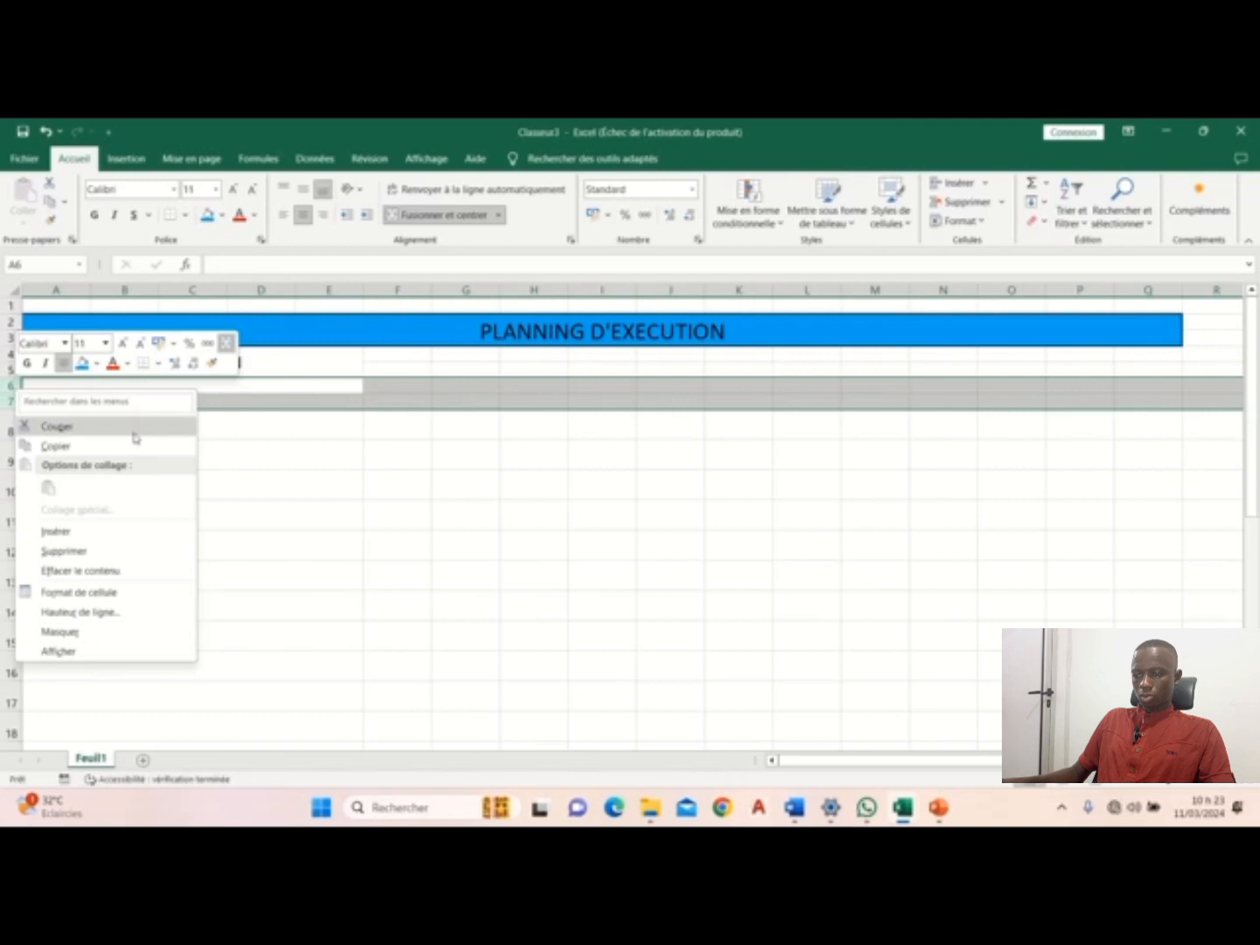
{"action": "left_click", "coordinate": [53, 549]}
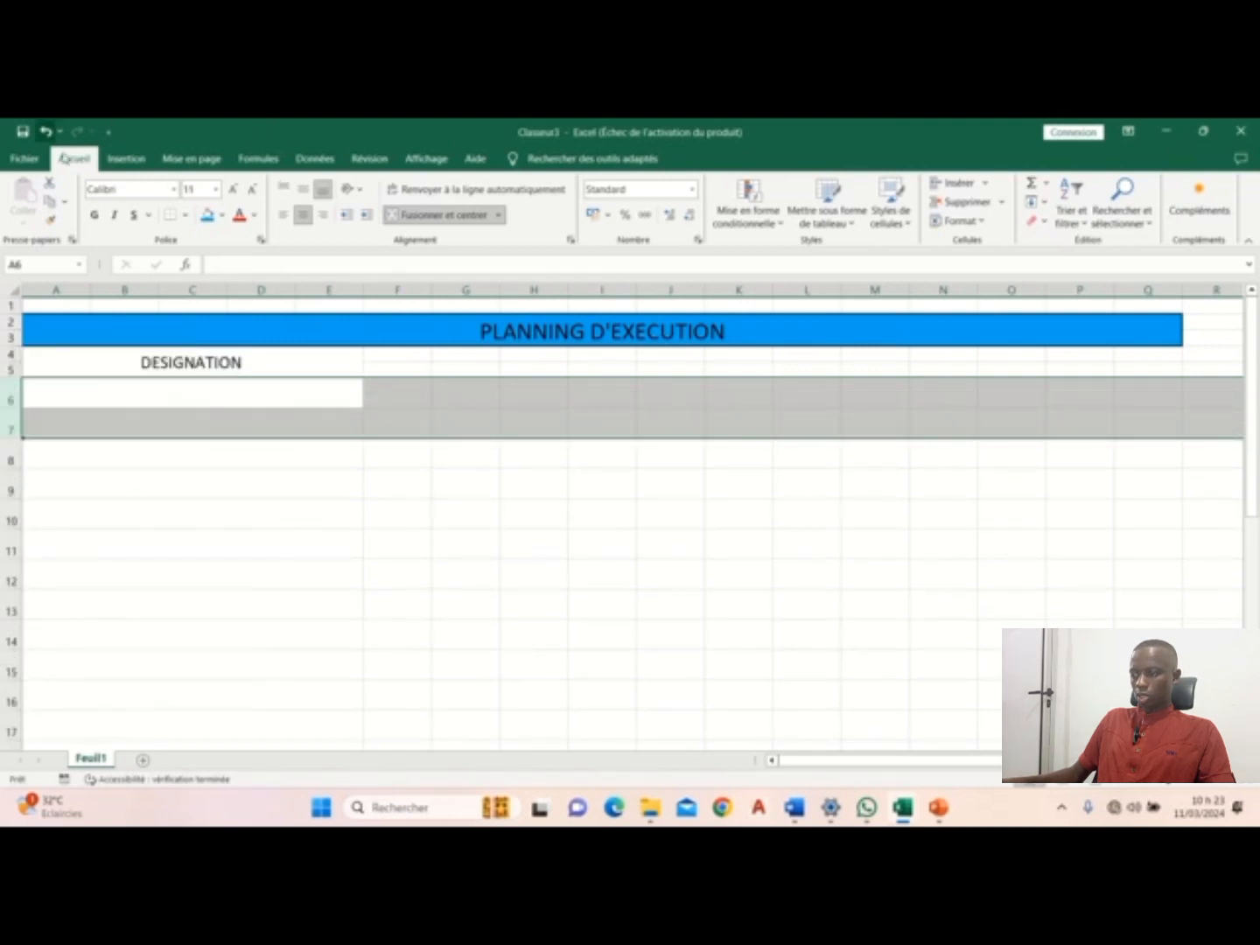
{"action": "left_click", "coordinate": [371, 553]}
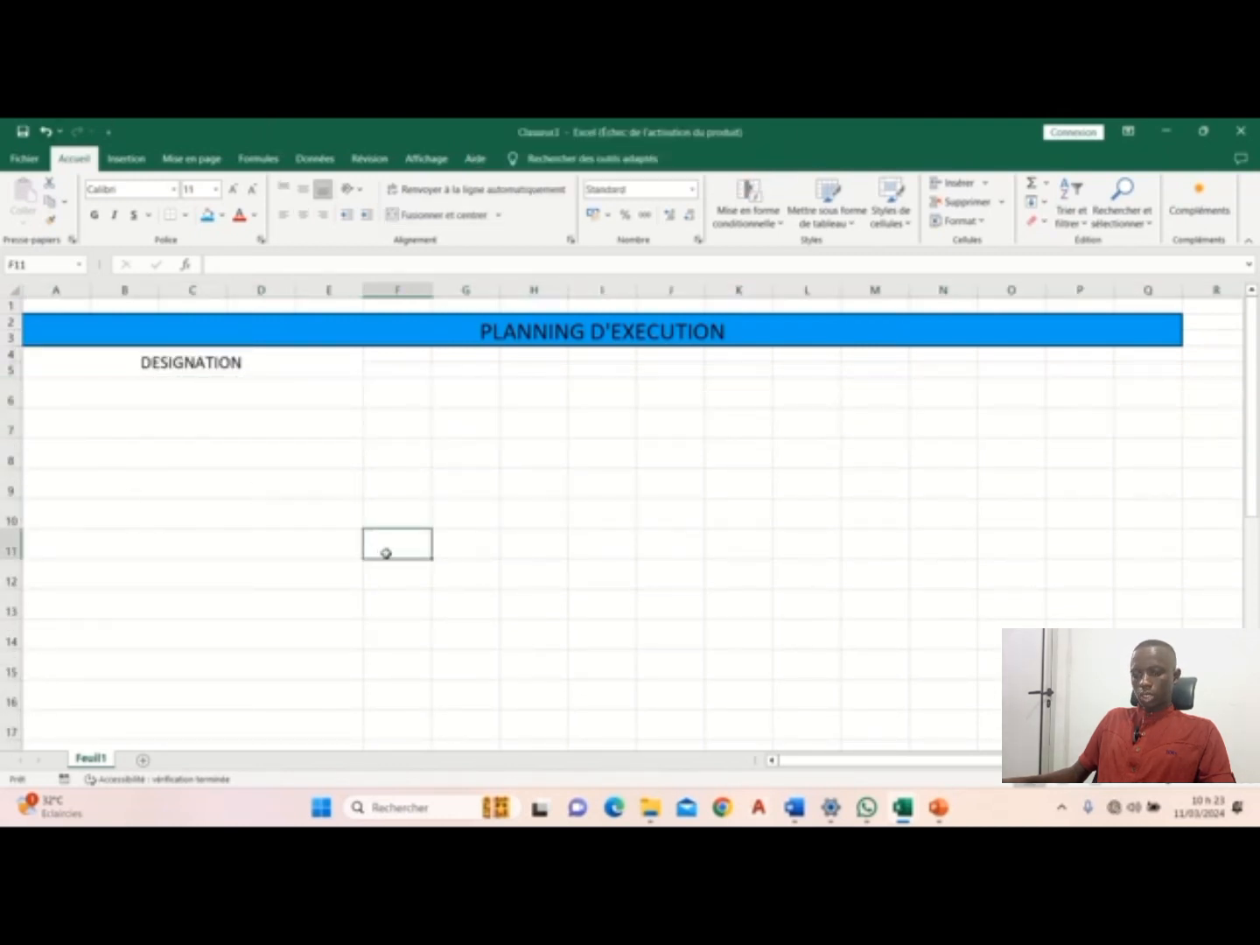
{"action": "scroll", "coordinate": [377, 563], "scroll_direction": "down", "scroll_amount": 2}
{"action": "scroll", "coordinate": [377, 564], "scroll_direction": "up", "scroll_amount": 2}
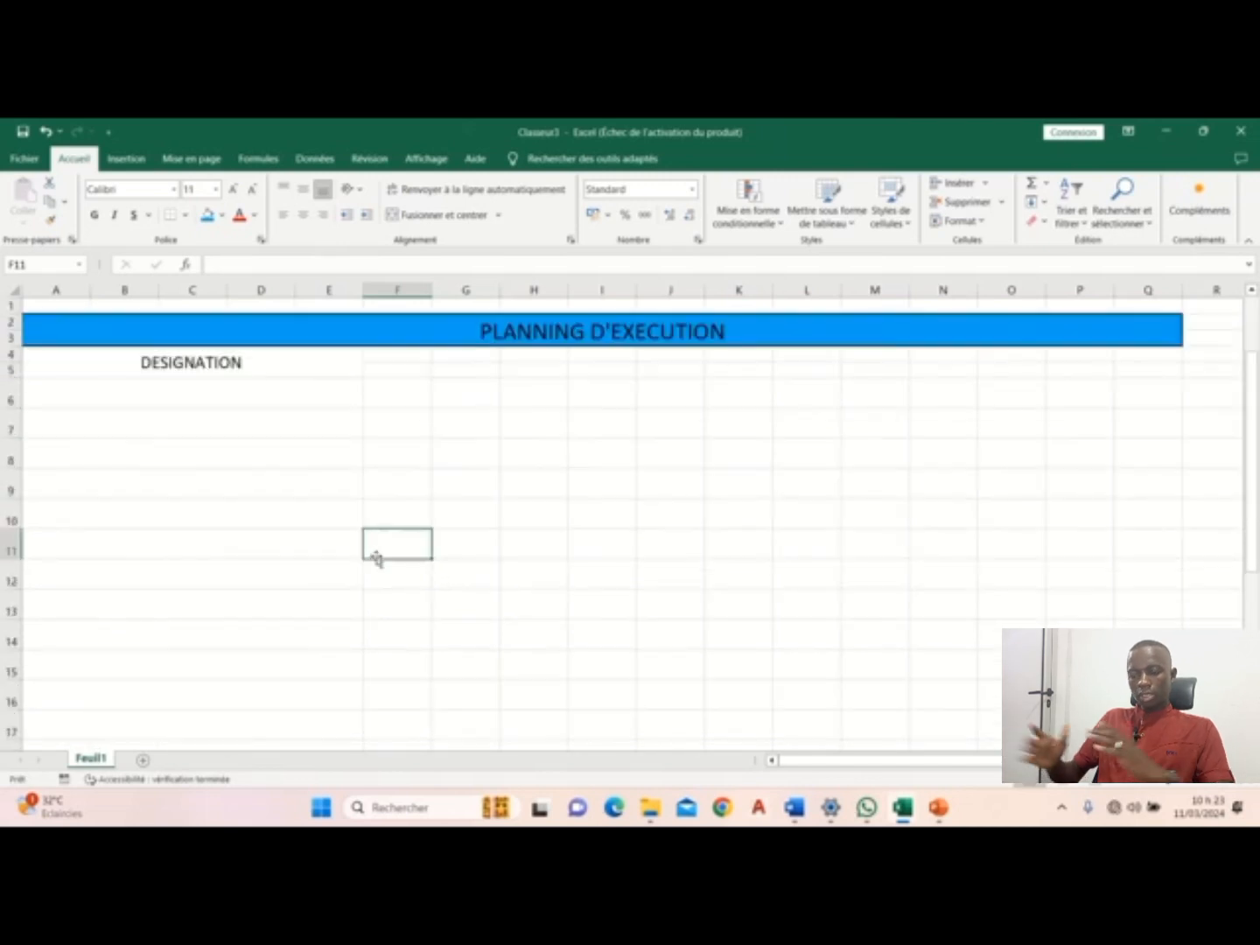
{"action": "left_click", "coordinate": [178, 449]}
{"action": "left_click", "coordinate": [169, 396]}
{"action": "left_click", "coordinate": [313, 492]}
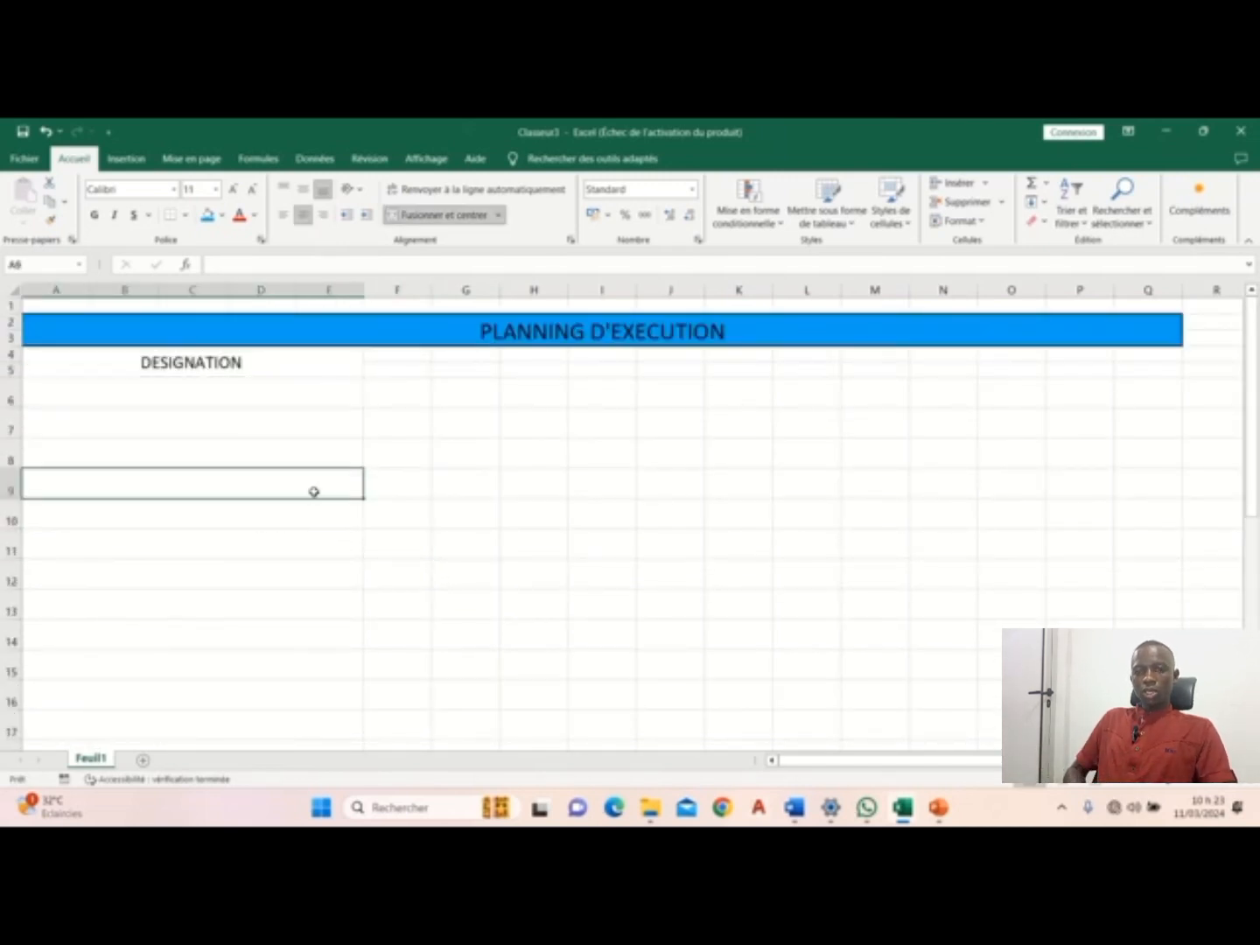
Step: Widen column E slightly to give the merged designation cells more room
{"action": "left_click", "coordinate": [337, 289]}
{"action": "left_click_drag", "start_coordinate": [361, 288], "coordinate": [392, 288]}
{"action": "left_click", "coordinate": [524, 452]}
{"action": "left_click", "coordinate": [371, 464]}
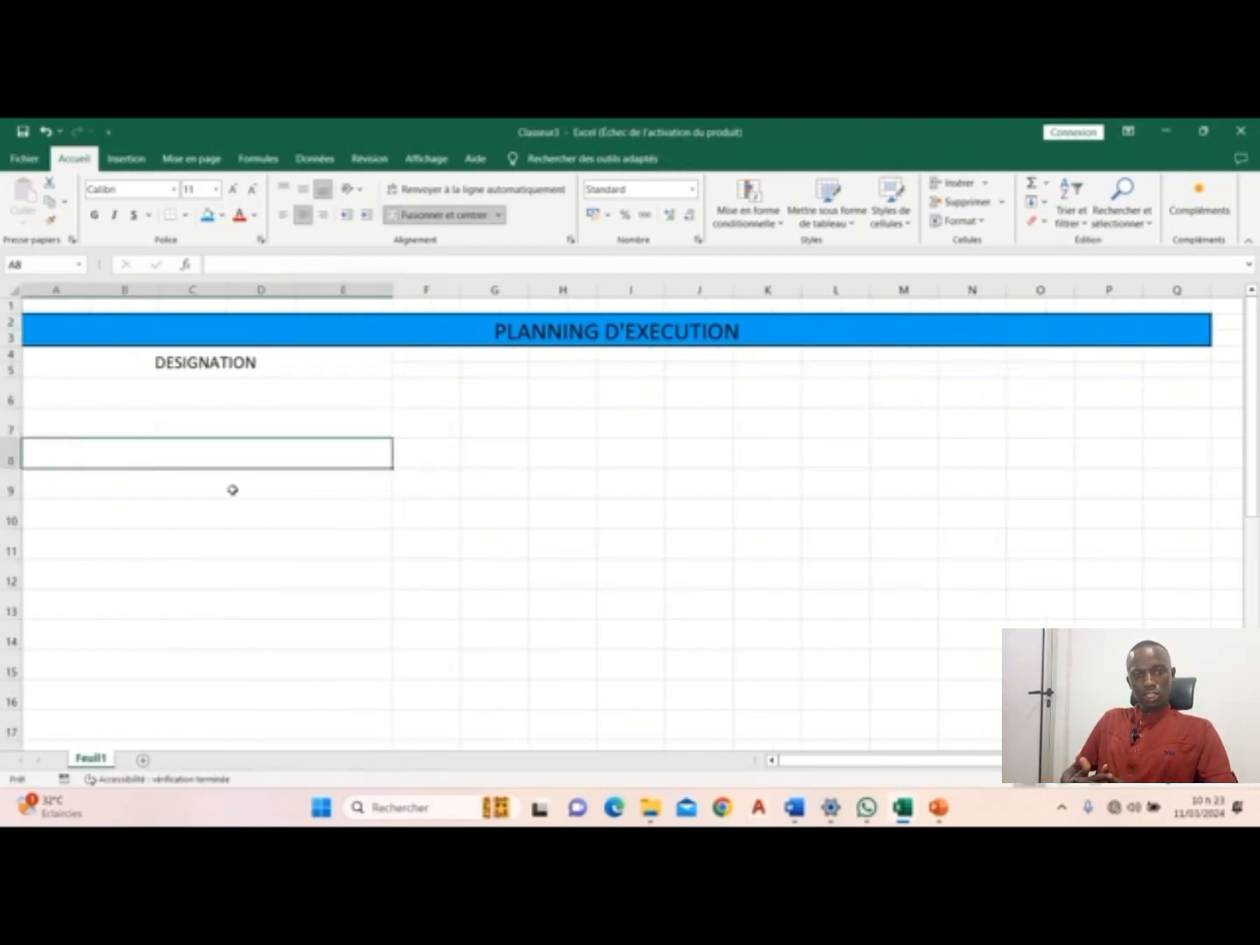
{"action": "left_click", "coordinate": [175, 522]}
{"action": "left_click", "coordinate": [267, 602]}
{"action": "scroll", "coordinate": [280, 539], "scroll_direction": "down", "scroll_amount": 6}
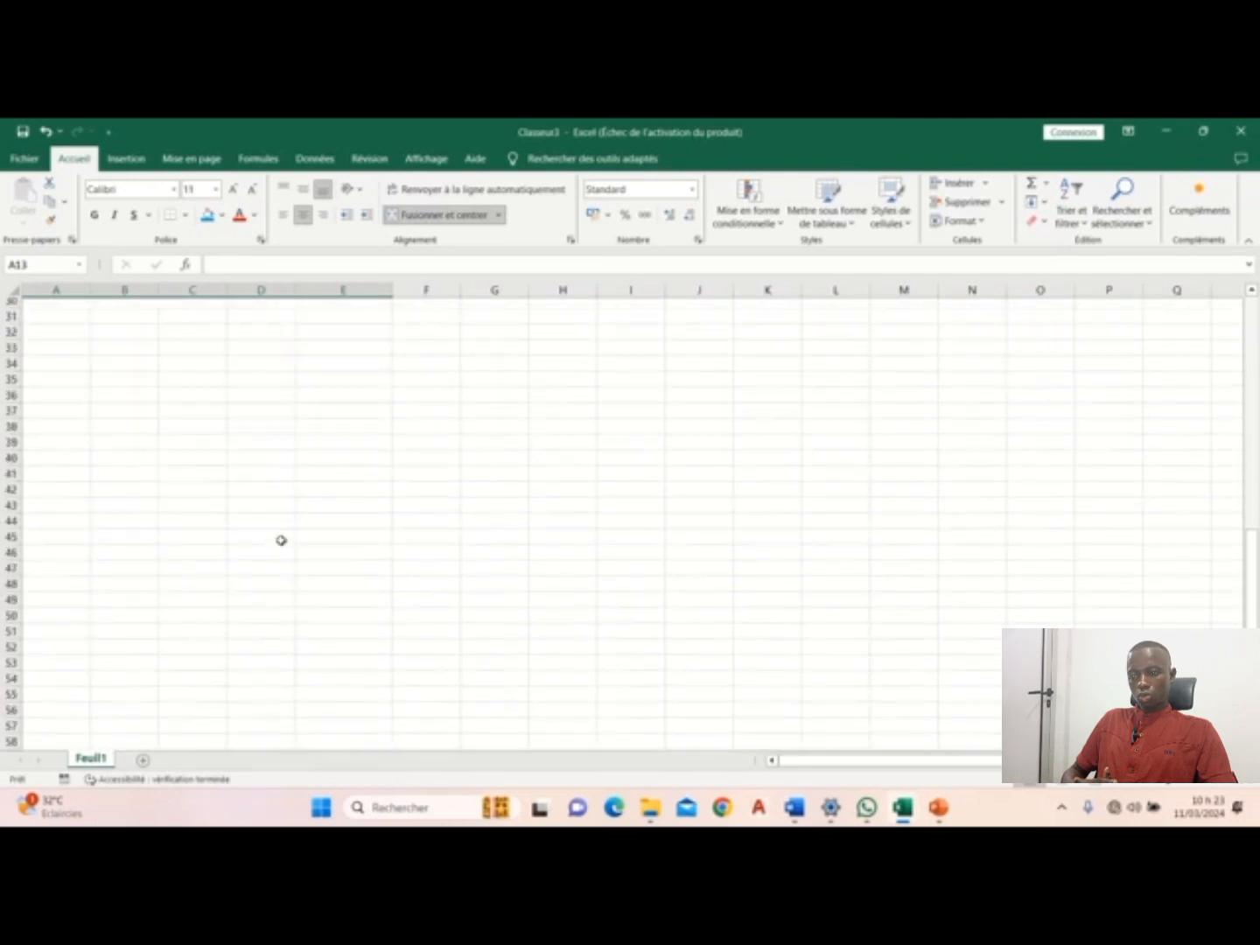
{"action": "scroll", "coordinate": [279, 540], "scroll_direction": "up", "scroll_amount": 6}
{"action": "left_click", "coordinate": [436, 368]}
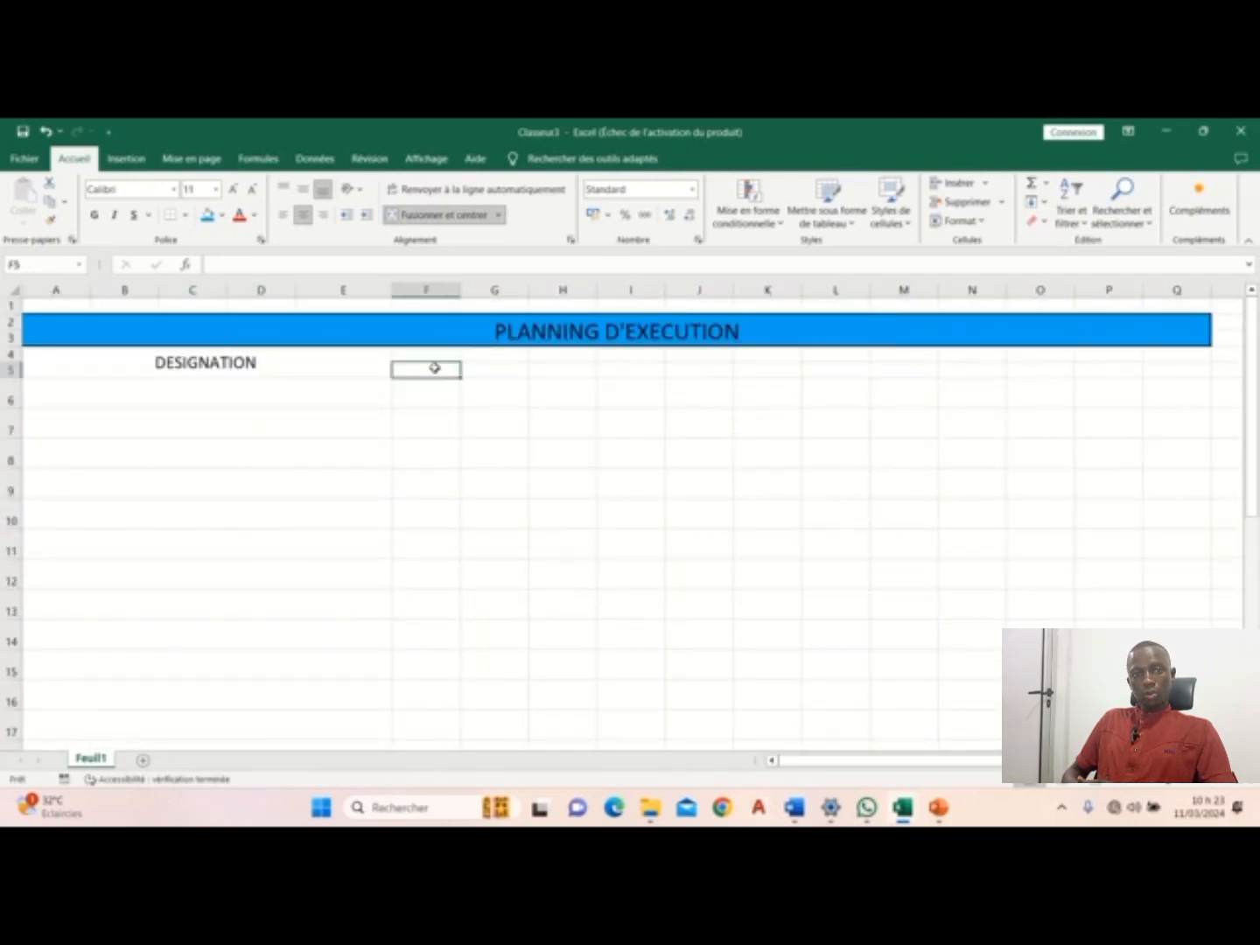
{"action": "left_click", "coordinate": [450, 289]}
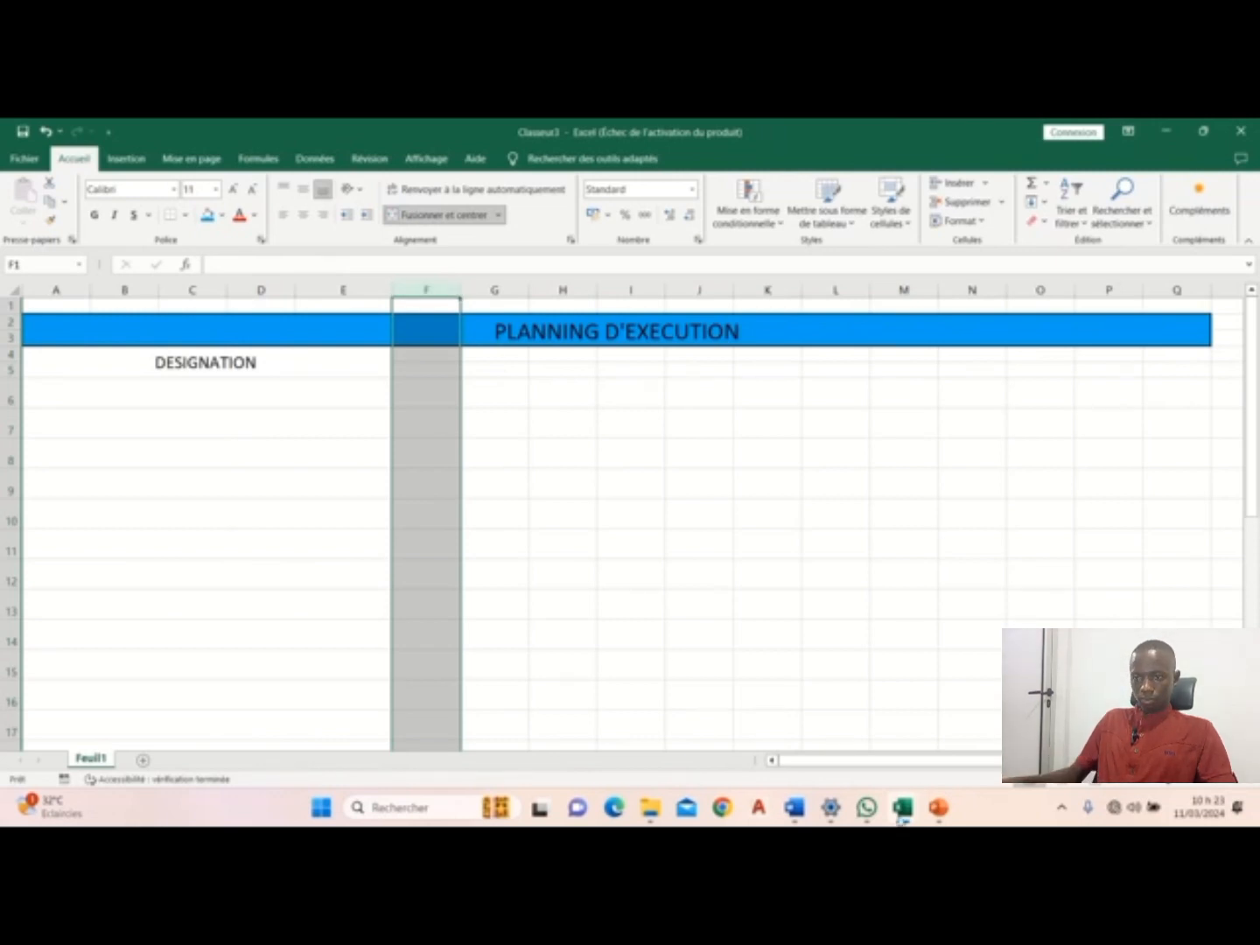
Step: Switch to the finished Planning du projet workbook and copy its task list from Installation du chantier to Nettoyage du chantier
{"action": "mouse_move", "coordinate": [901, 815]}
{"action": "left_click", "coordinate": [722, 735]}
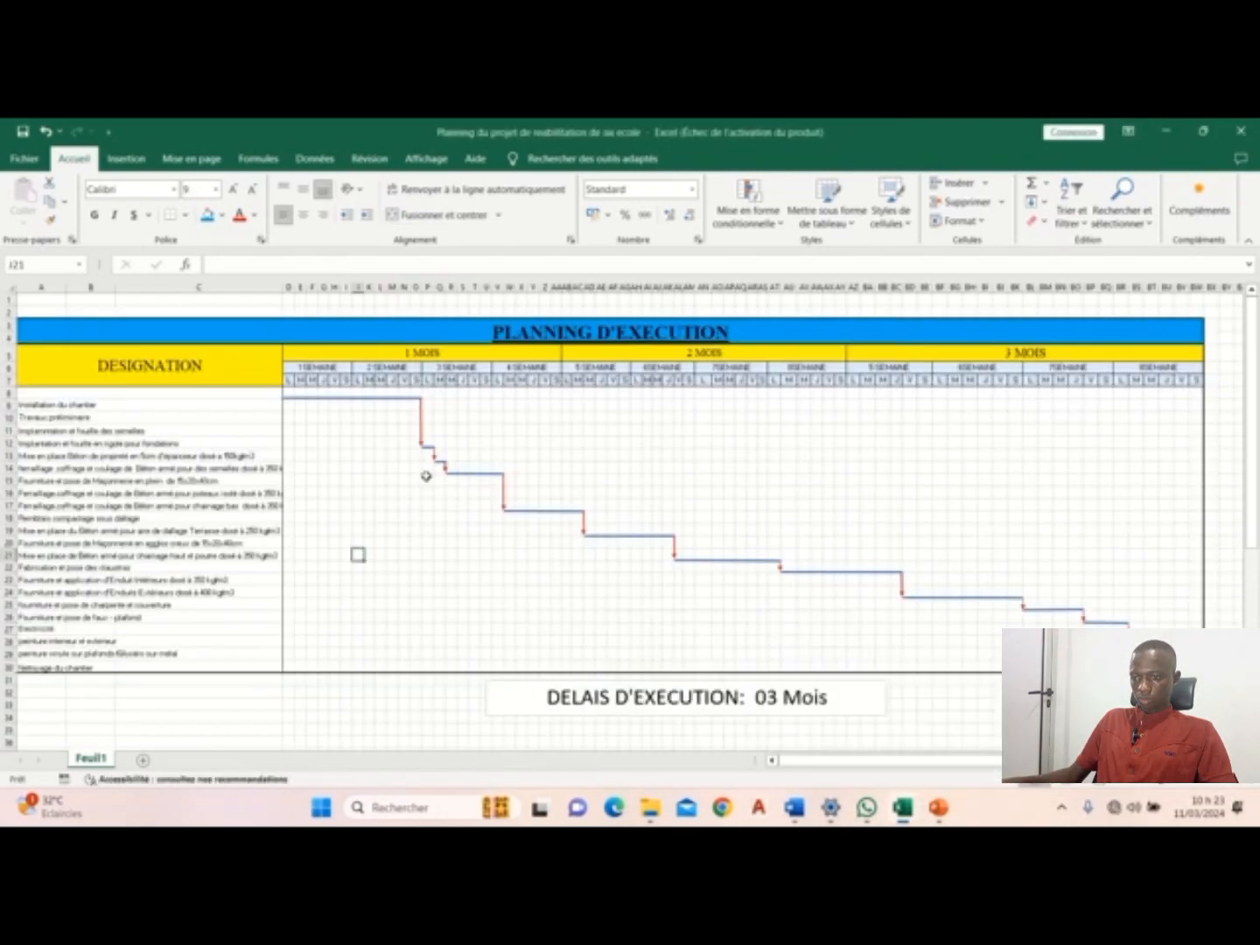
{"action": "left_click", "coordinate": [300, 381]}
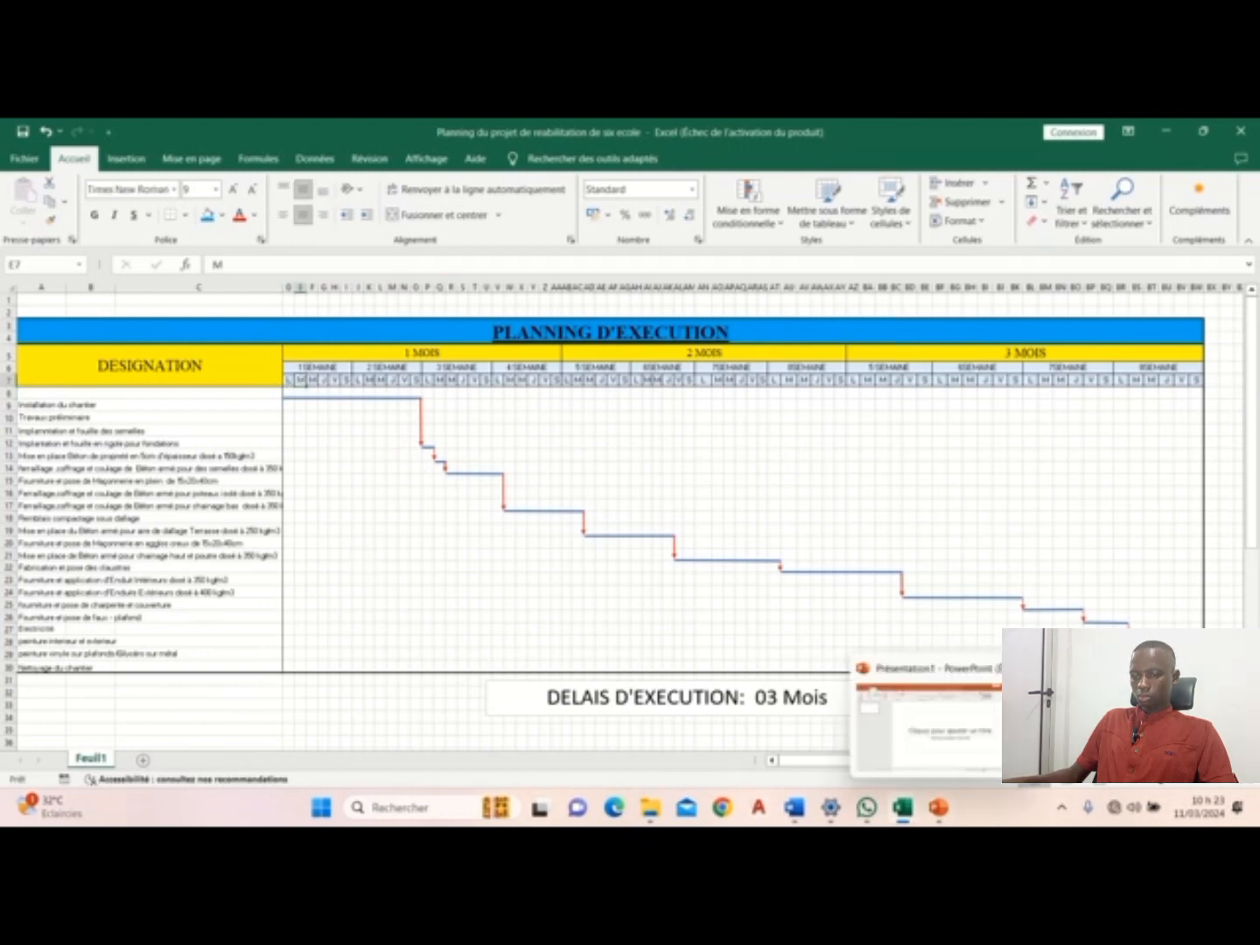
{"action": "mouse_move", "coordinate": [922, 812]}
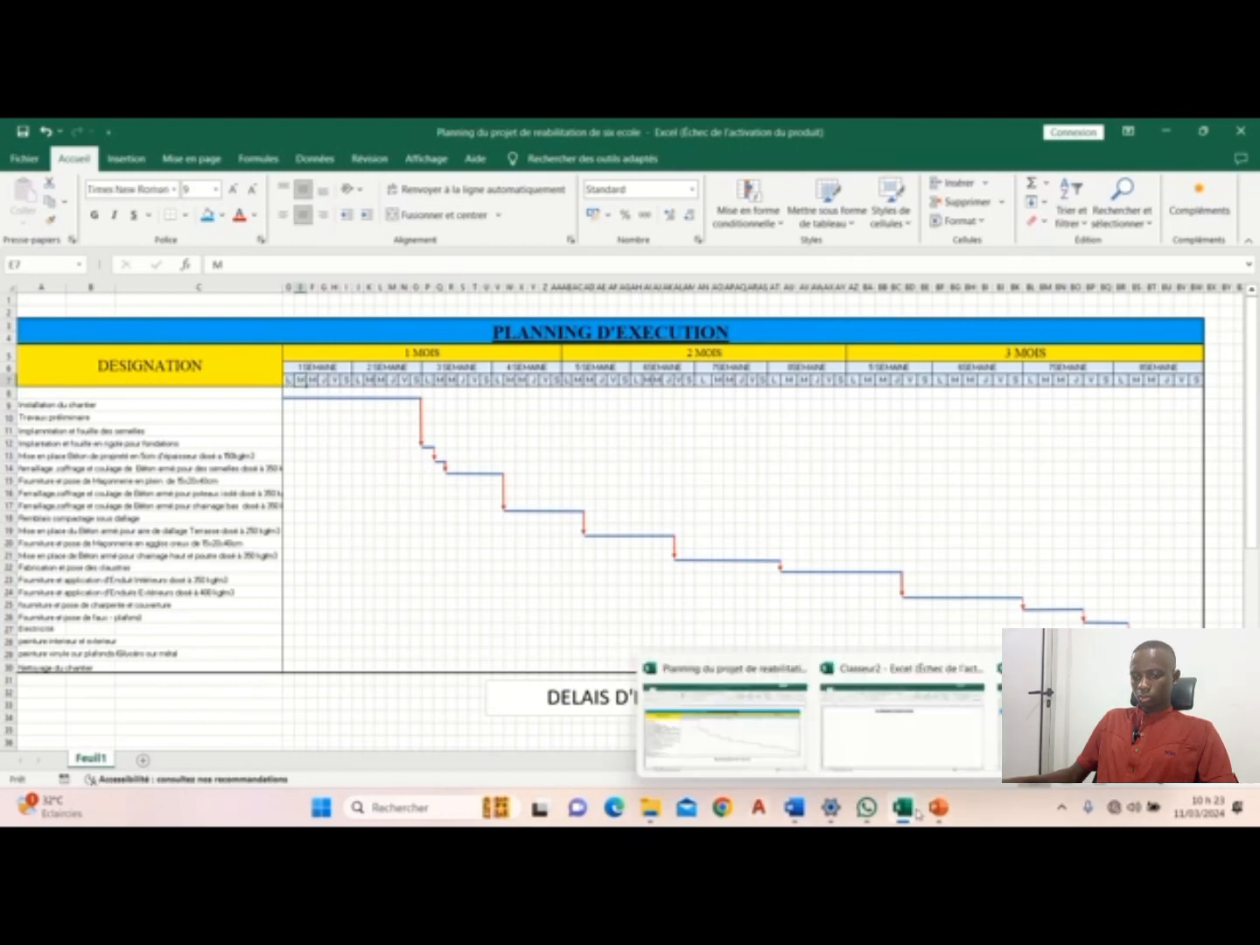
{"action": "mouse_move", "coordinate": [868, 719]}
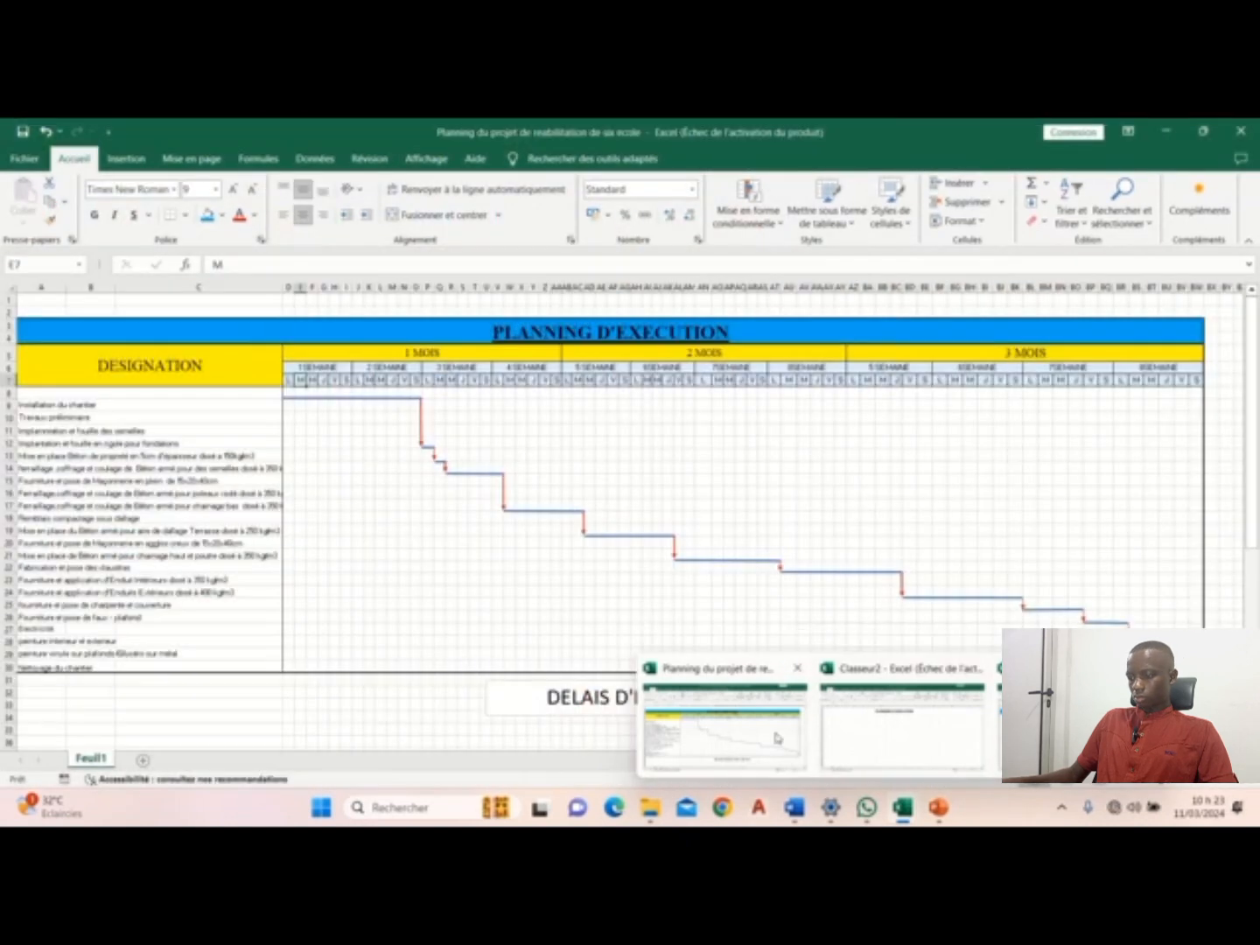
{"action": "left_click", "coordinate": [725, 722]}
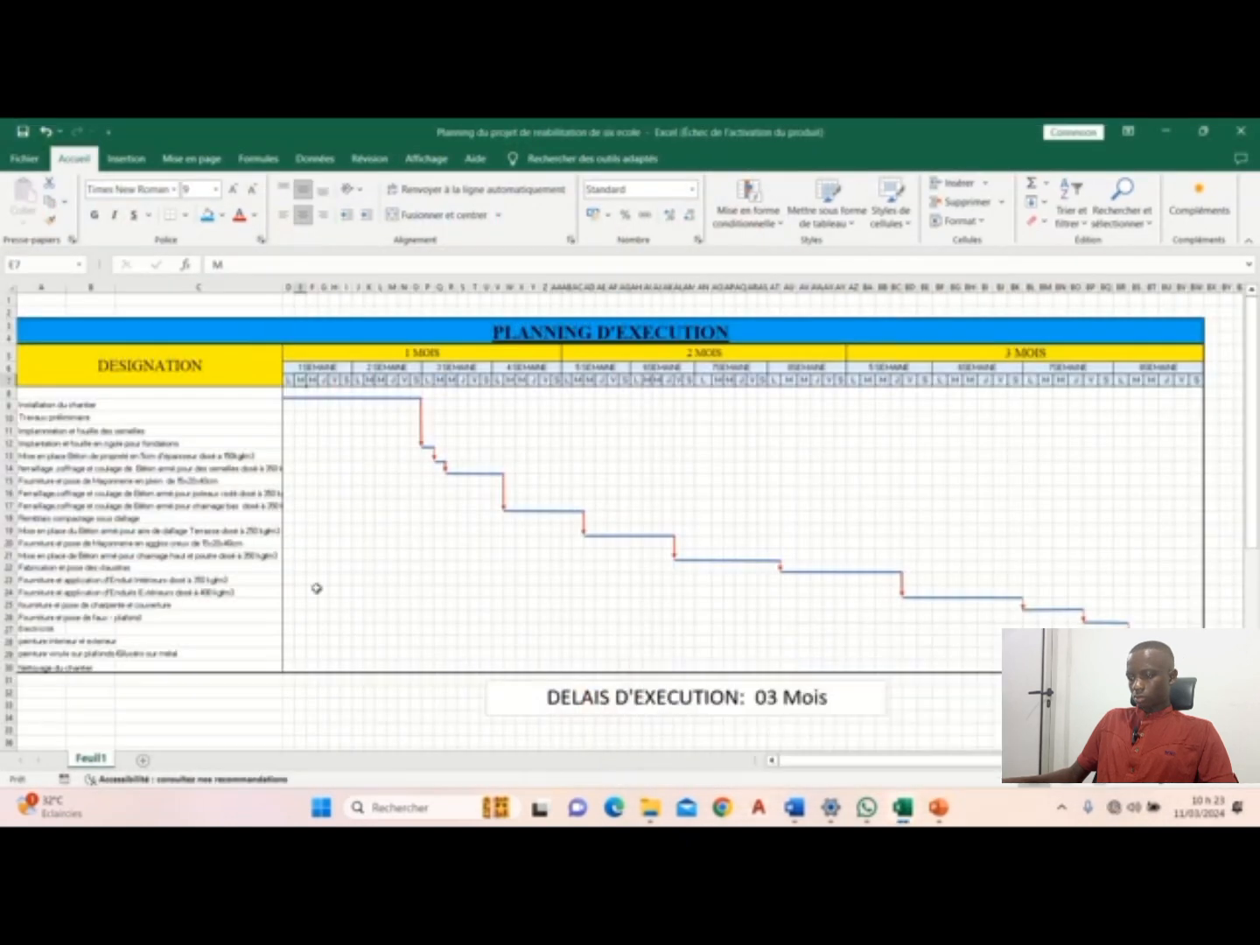
{"action": "left_click_drag", "start_coordinate": [23, 406], "coordinate": [95, 669]}
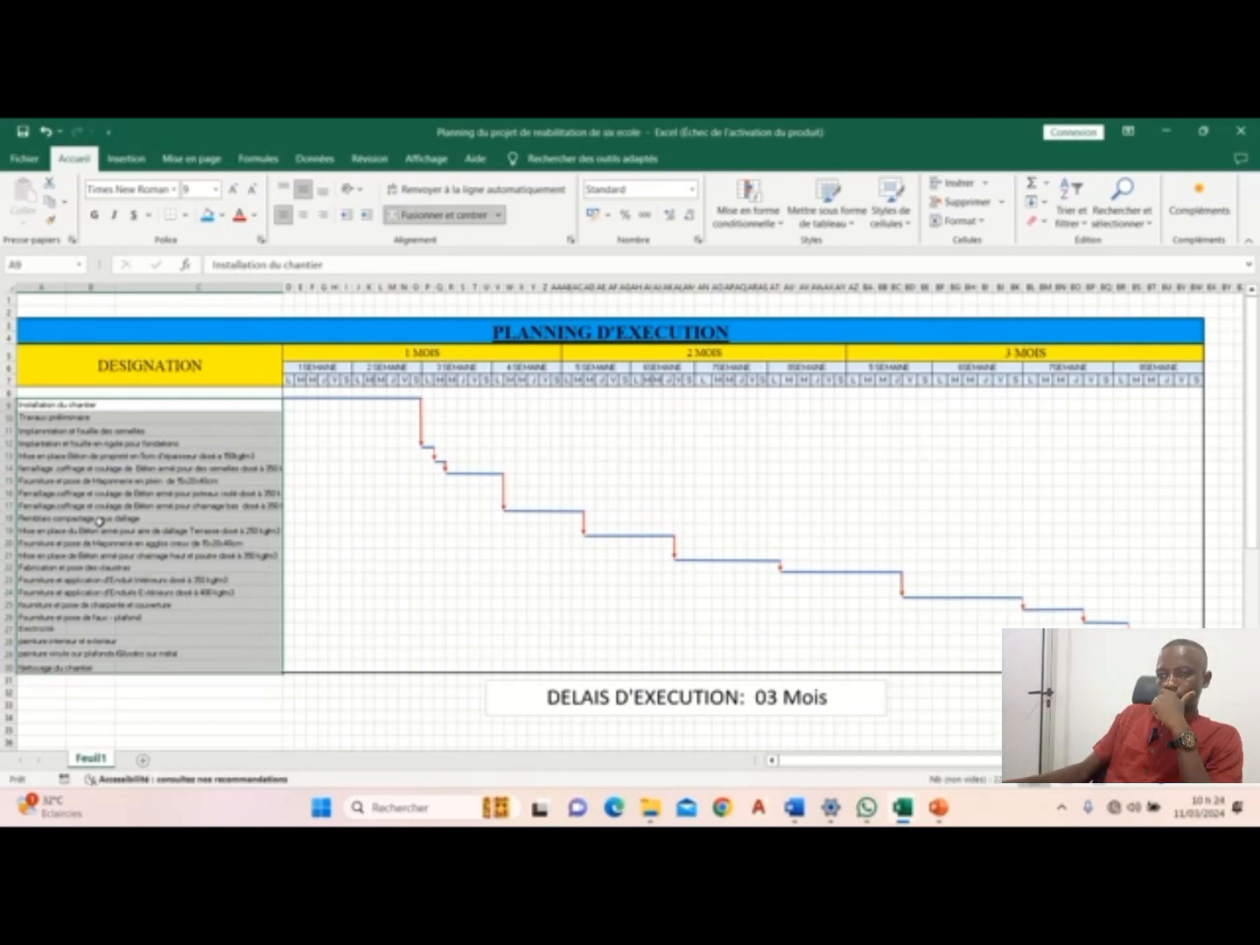
{"action": "key", "text": "ctrl+c"}
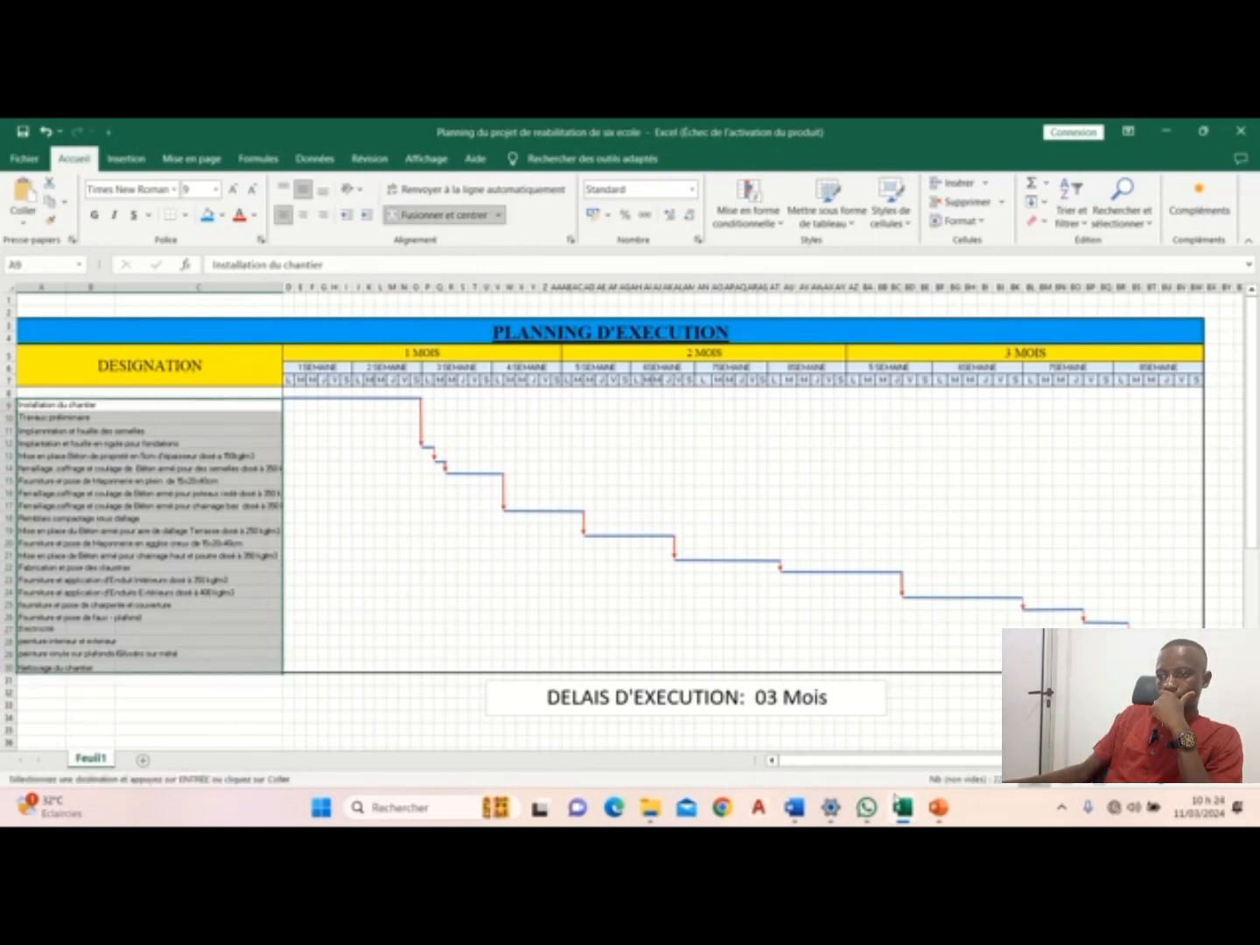
Step: Switch from the finished schedule to the Classeur3 workbook where the new planning is being built
{"action": "mouse_move", "coordinate": [903, 807]}
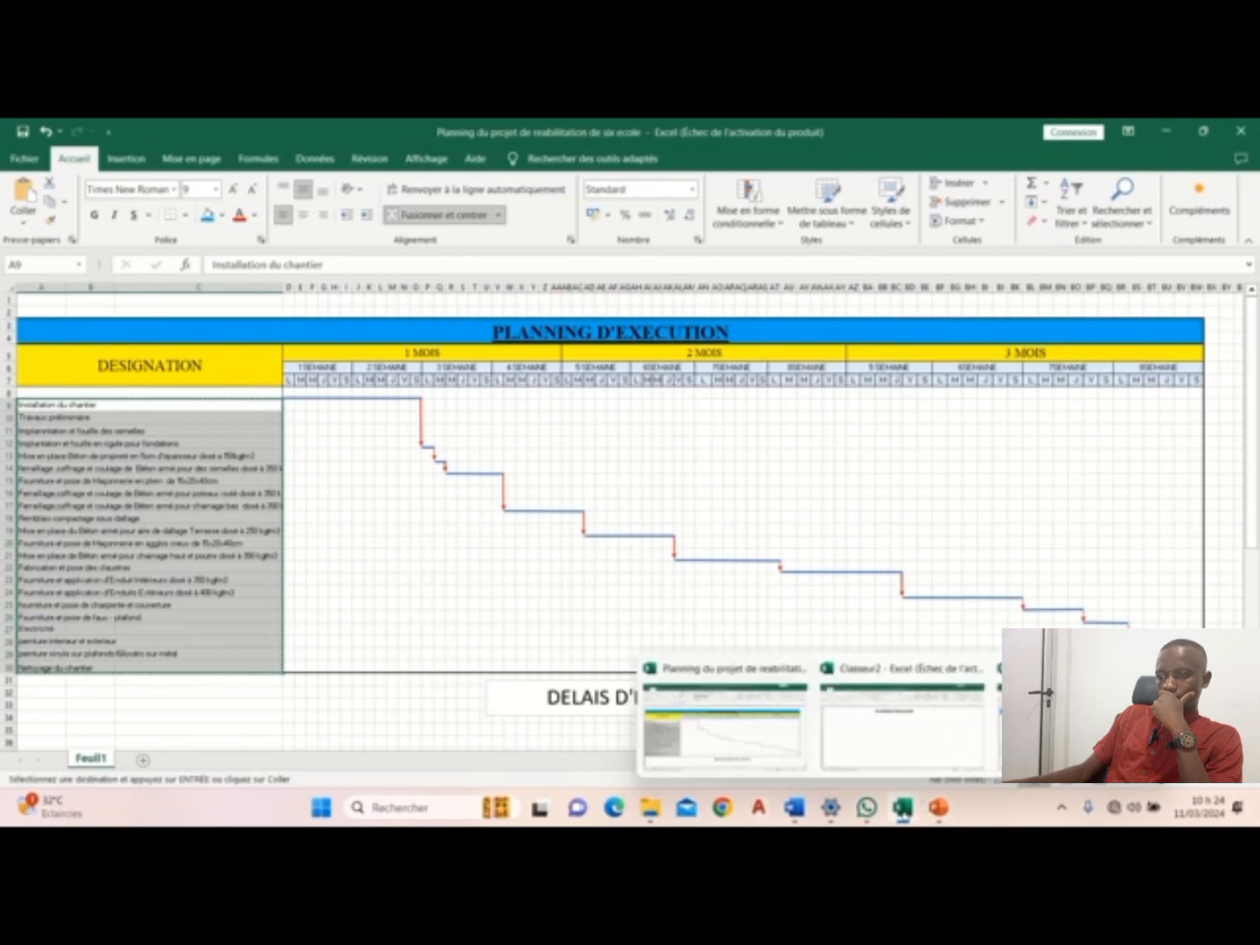
{"action": "left_click", "coordinate": [894, 734]}
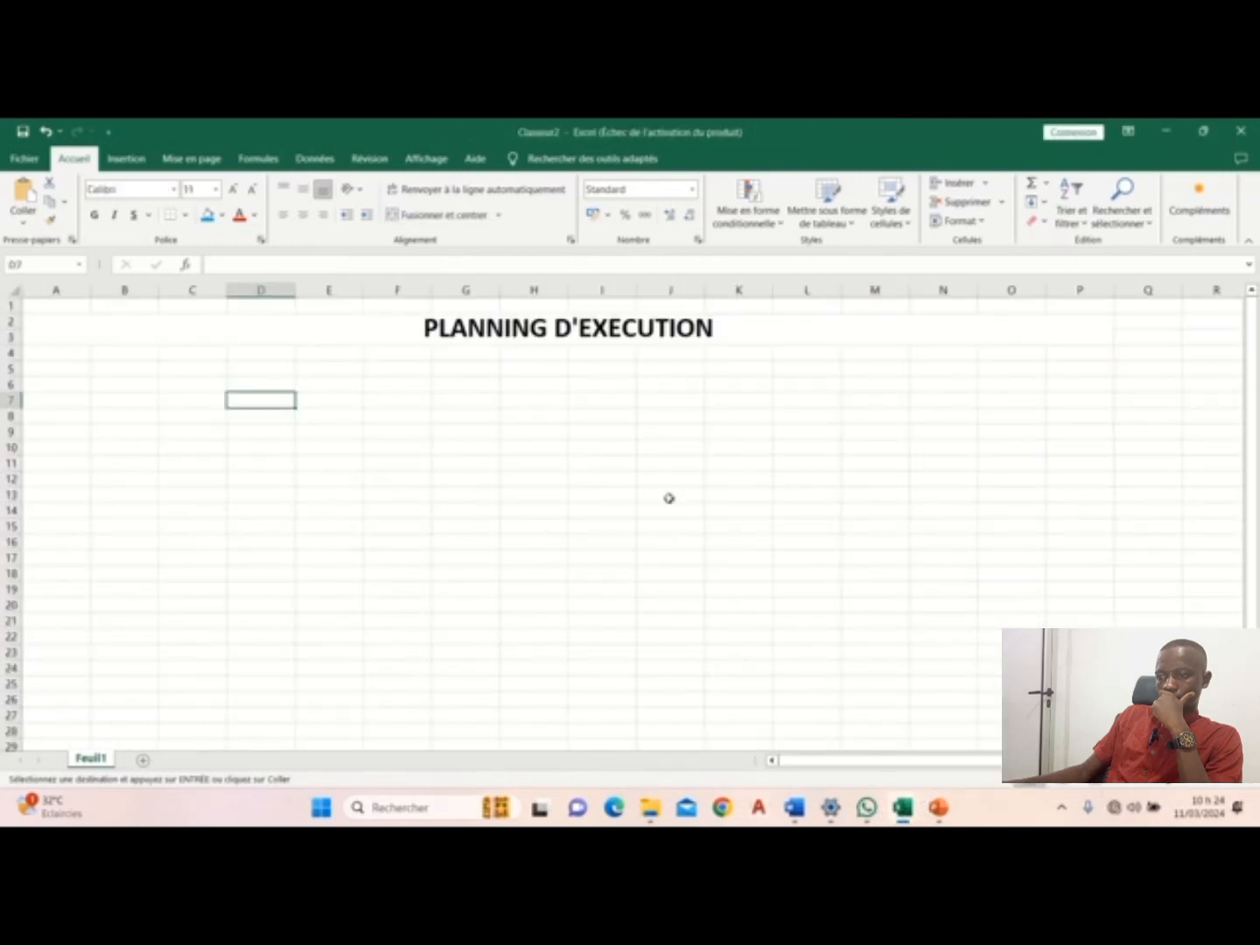
{"action": "mouse_move", "coordinate": [901, 819]}
{"action": "left_click", "coordinate": [880, 703]}
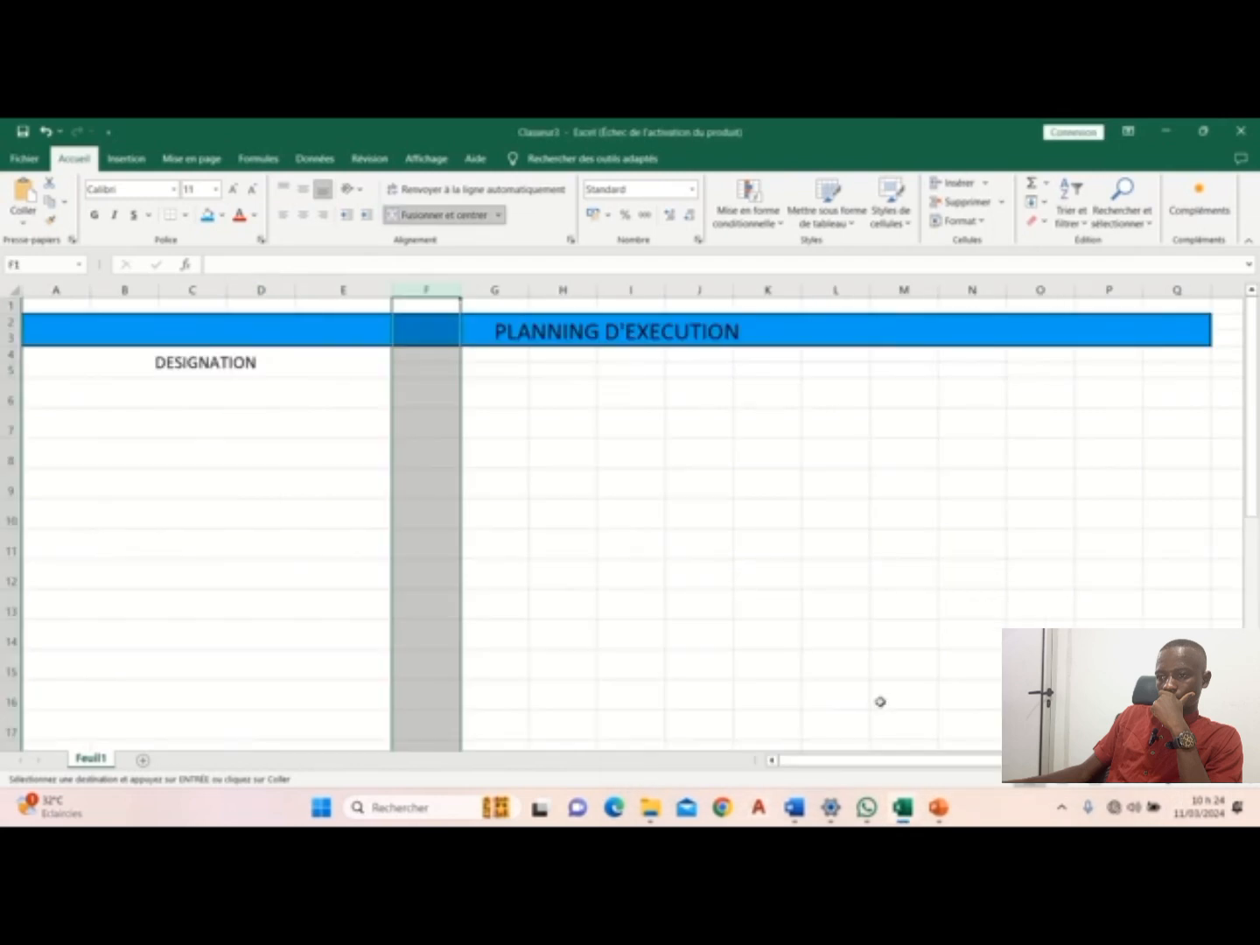
Step: Try to paste the copied task list into the merged A to E cells starting at row 6
{"action": "left_click", "coordinate": [117, 397]}
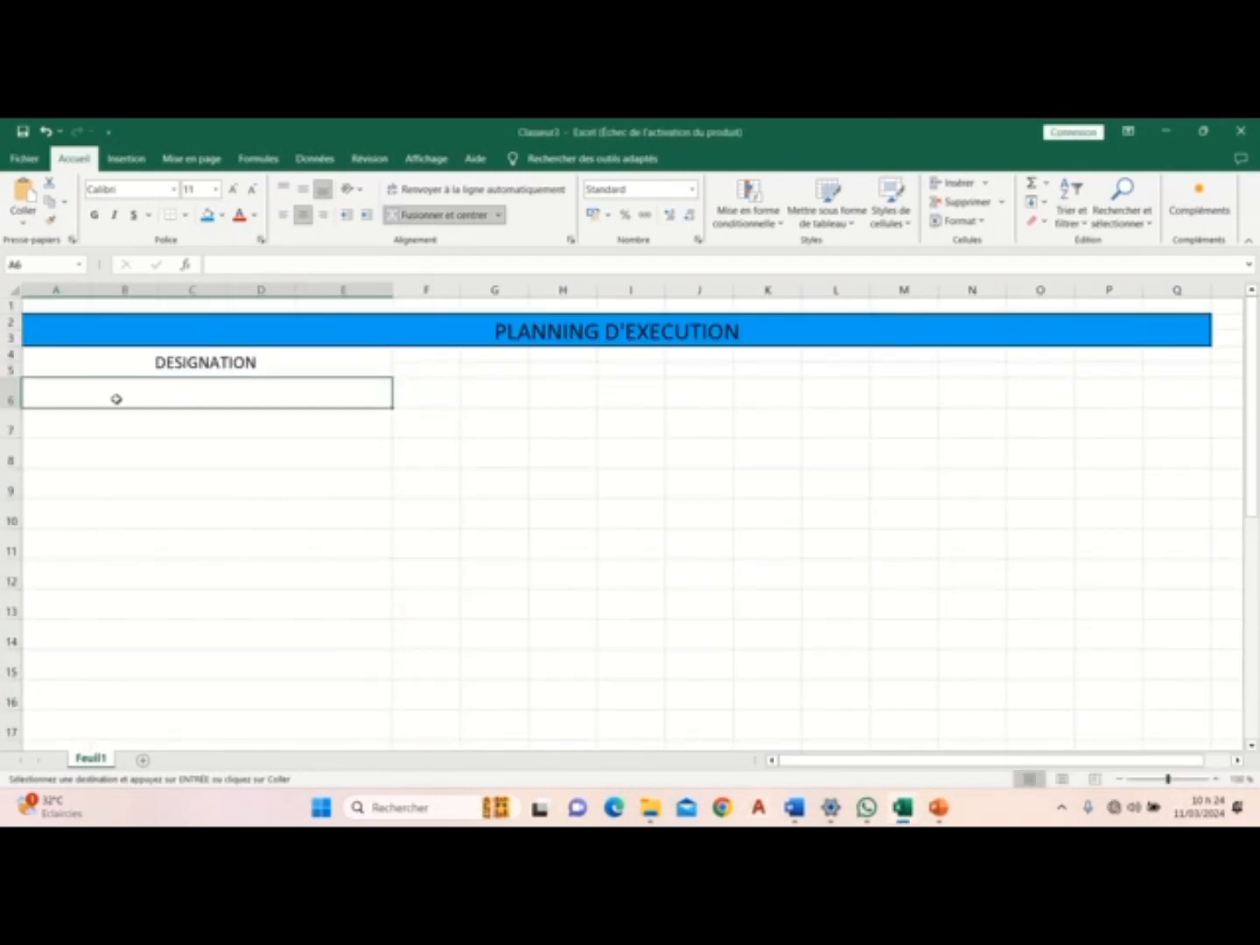
{"action": "key", "text": "ctrl+shift+Down"}
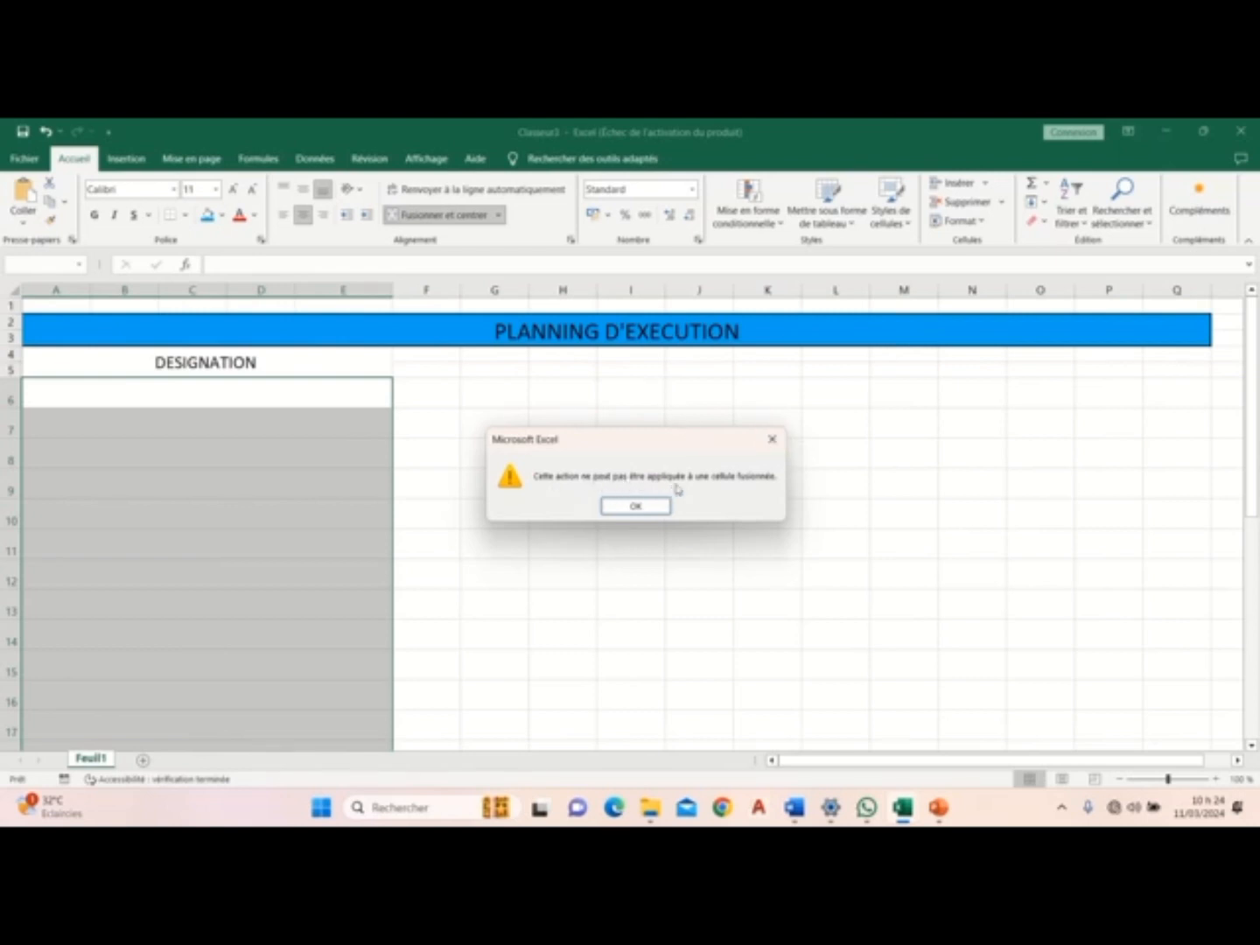
{"action": "left_click", "coordinate": [774, 439]}
{"action": "left_click", "coordinate": [451, 458]}
{"action": "left_click", "coordinate": [130, 394]}
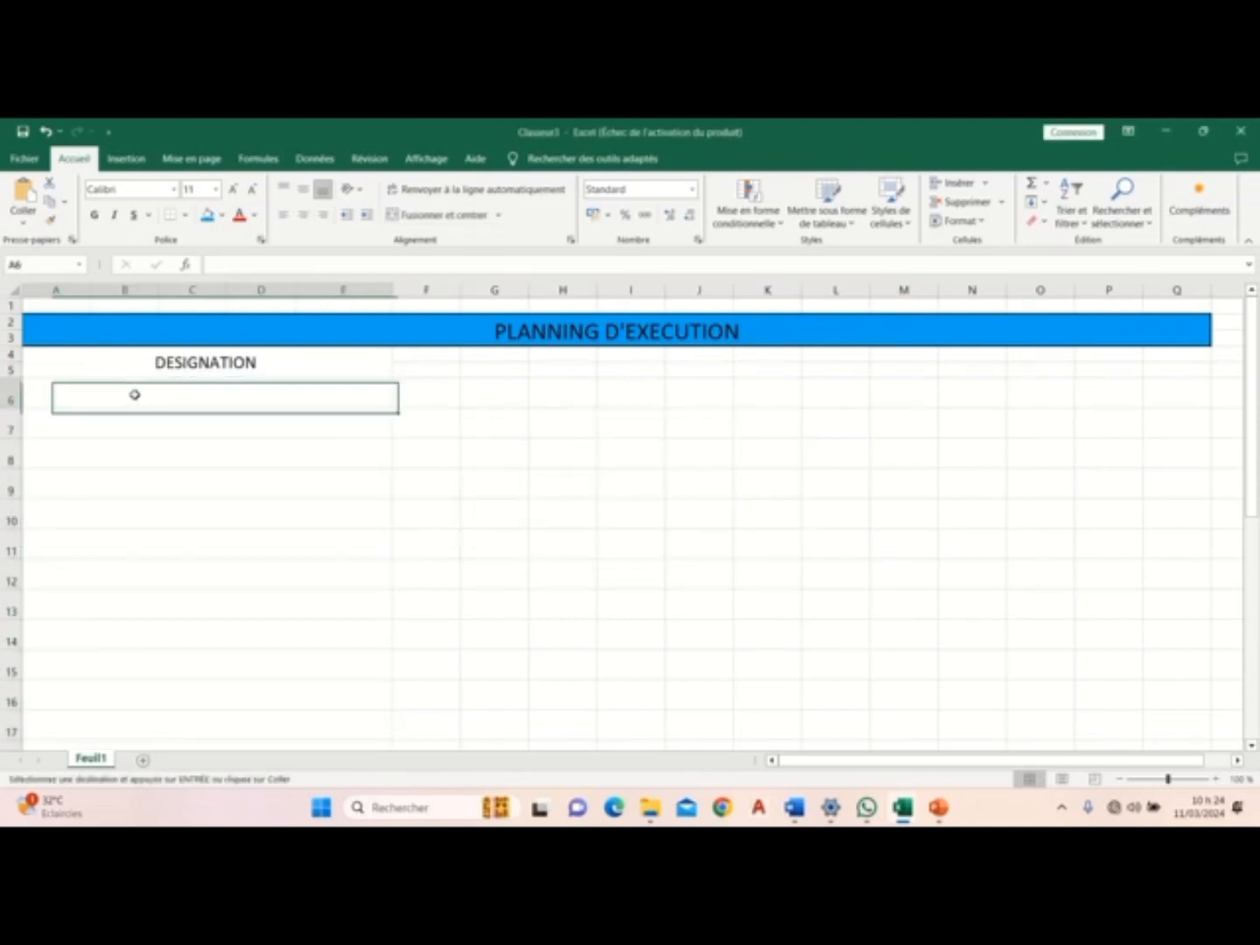
{"action": "mouse_move", "coordinate": [922, 816]}
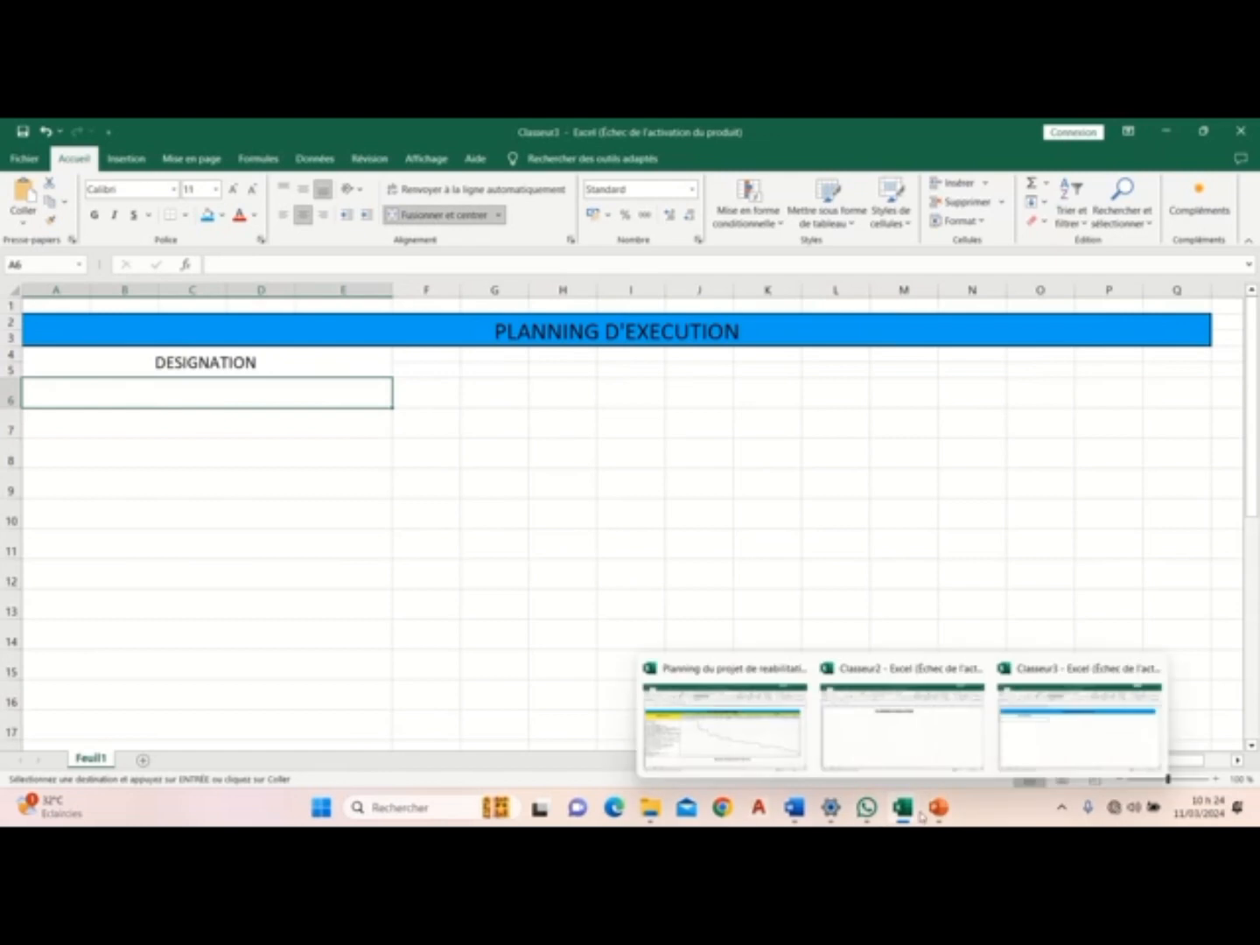
{"action": "left_click", "coordinate": [474, 414]}
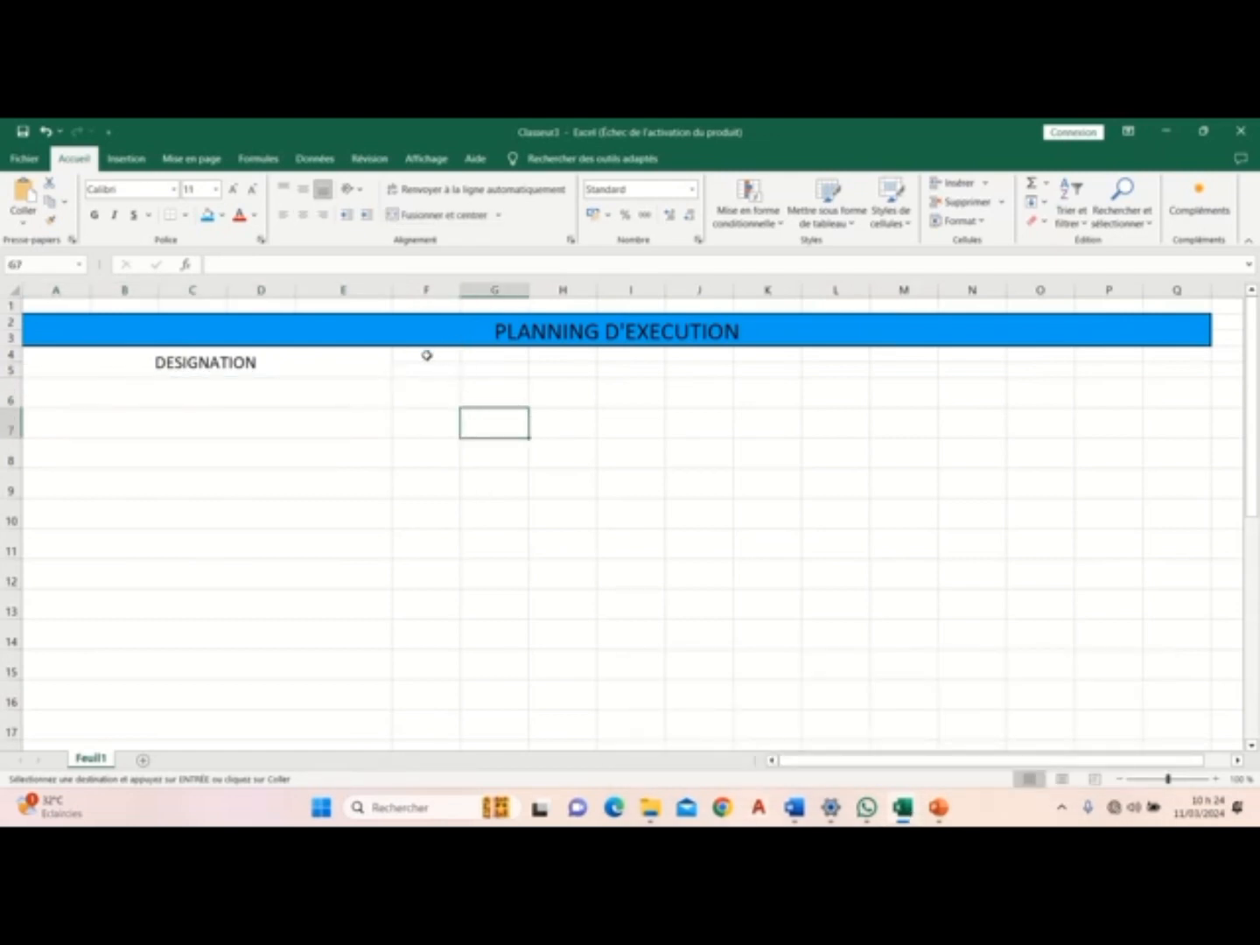
Step: Narrow columns F to J to slim, equal day-column widths beside the designation area
{"action": "left_click", "coordinate": [427, 355]}
{"action": "mouse_move", "coordinate": [460, 287]}
{"action": "left_mouse_down"}
{"action": "mouse_move", "coordinate": [416, 292]}
{"action": "mouse_move", "coordinate": [406, 305]}
{"action": "mouse_move", "coordinate": [517, 292]}
{"action": "mouse_move", "coordinate": [464, 303]}
{"action": "left_mouse_up"}
{"action": "left_click", "coordinate": [525, 451]}
{"action": "left_click", "coordinate": [448, 293]}
{"action": "left_click", "coordinate": [456, 291]}
{"action": "left_click", "coordinate": [471, 290]}
{"action": "left_click", "coordinate": [490, 293]}
{"action": "left_click", "coordinate": [600, 425]}
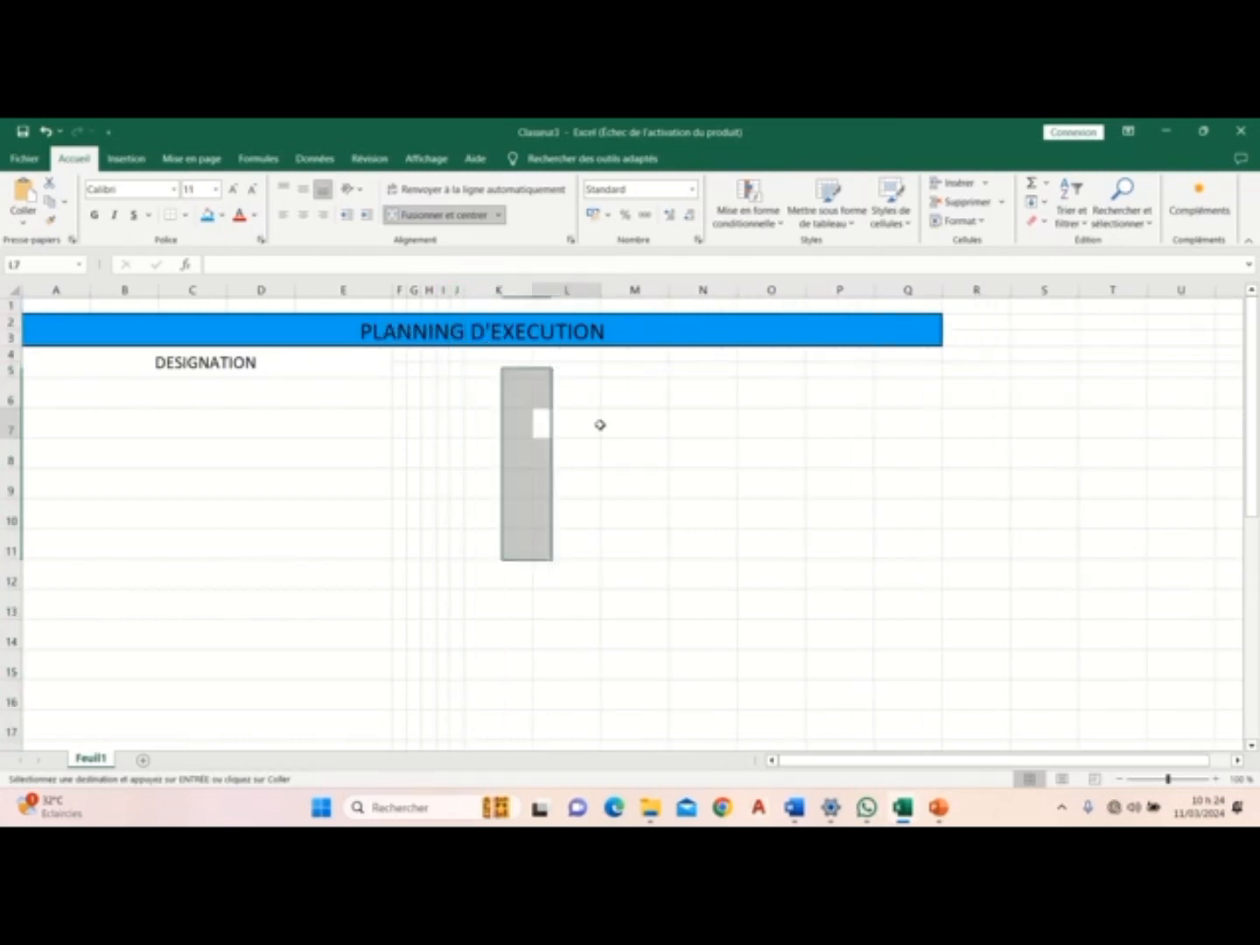
Step: Copy the narrow columns F to J and paste them at column K and again at column P
{"action": "left_click", "coordinate": [398, 290]}
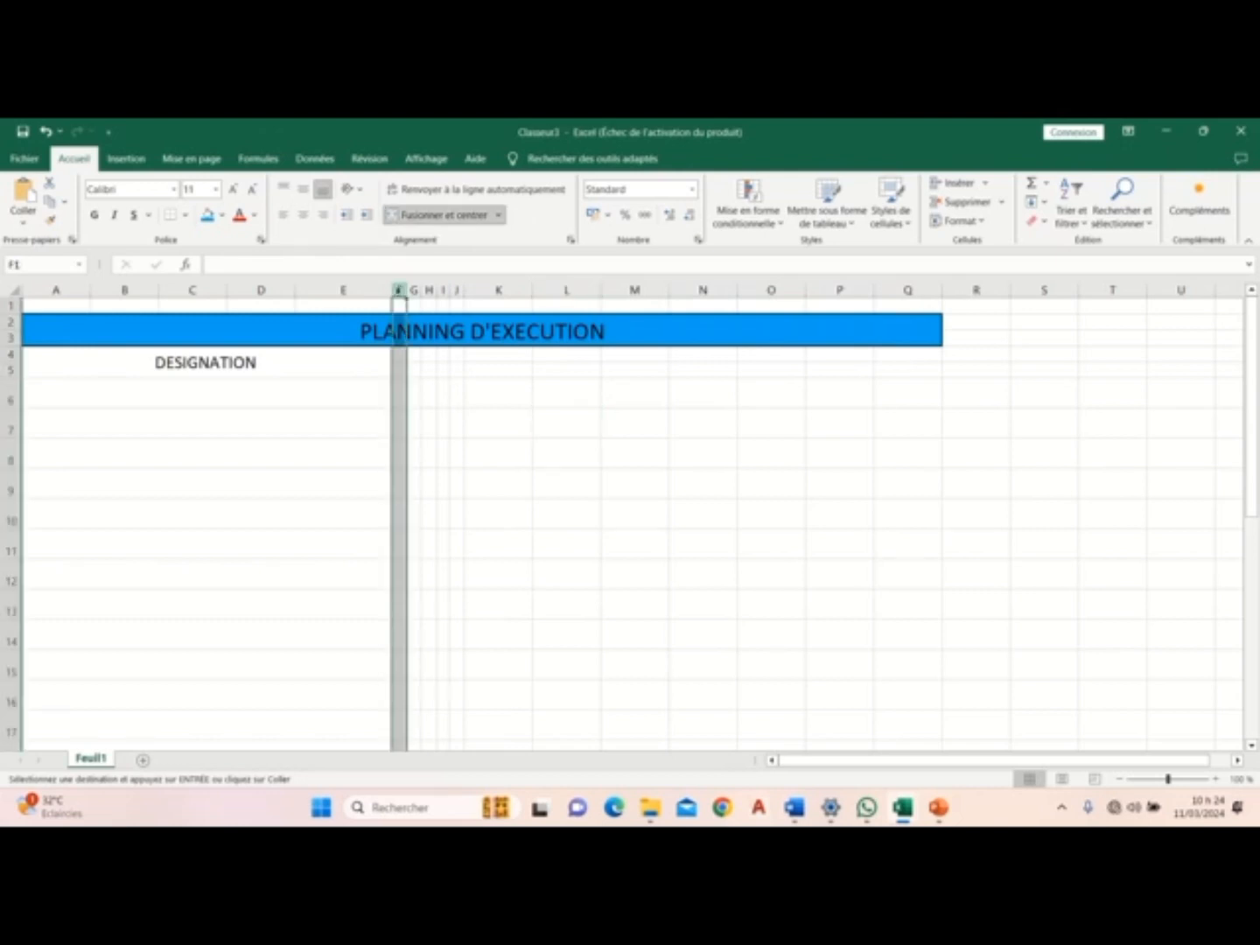
{"action": "left_click_drag", "start_coordinate": [399, 295], "coordinate": [455, 294]}
{"action": "right_click", "coordinate": [398, 290]}
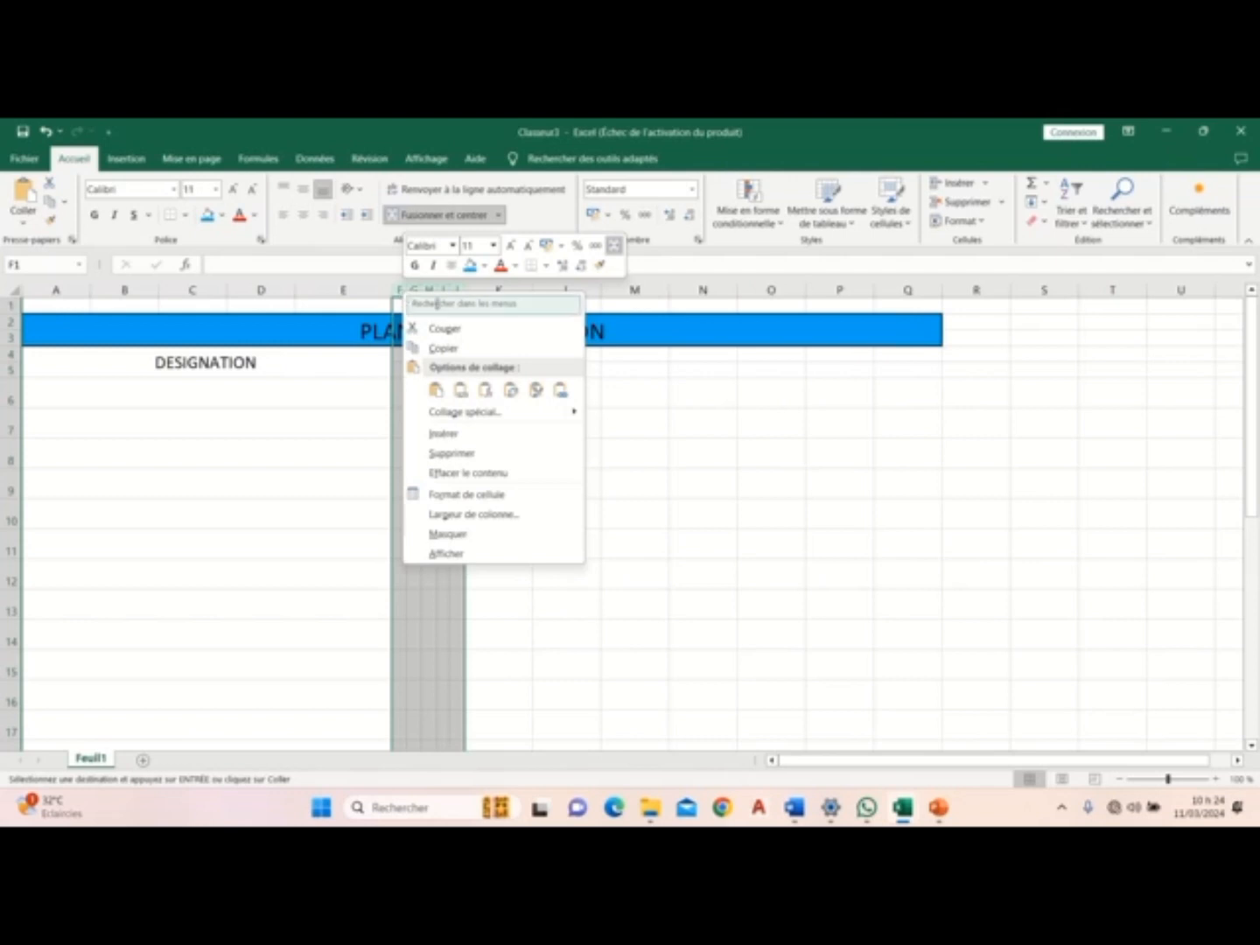
{"action": "left_click", "coordinate": [425, 345]}
{"action": "left_click", "coordinate": [490, 291]}
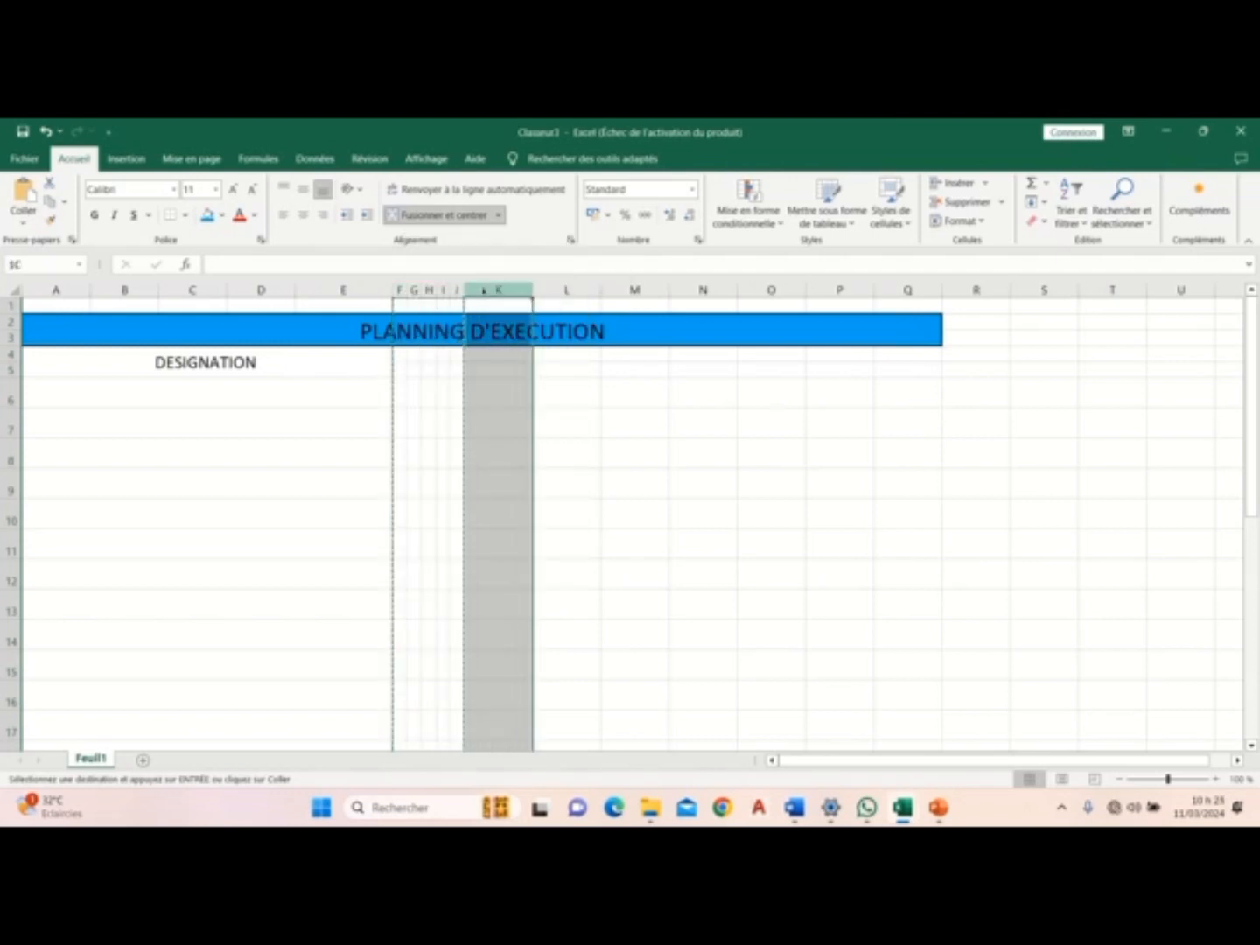
{"action": "right_click", "coordinate": [488, 293]}
{"action": "left_click", "coordinate": [518, 396]}
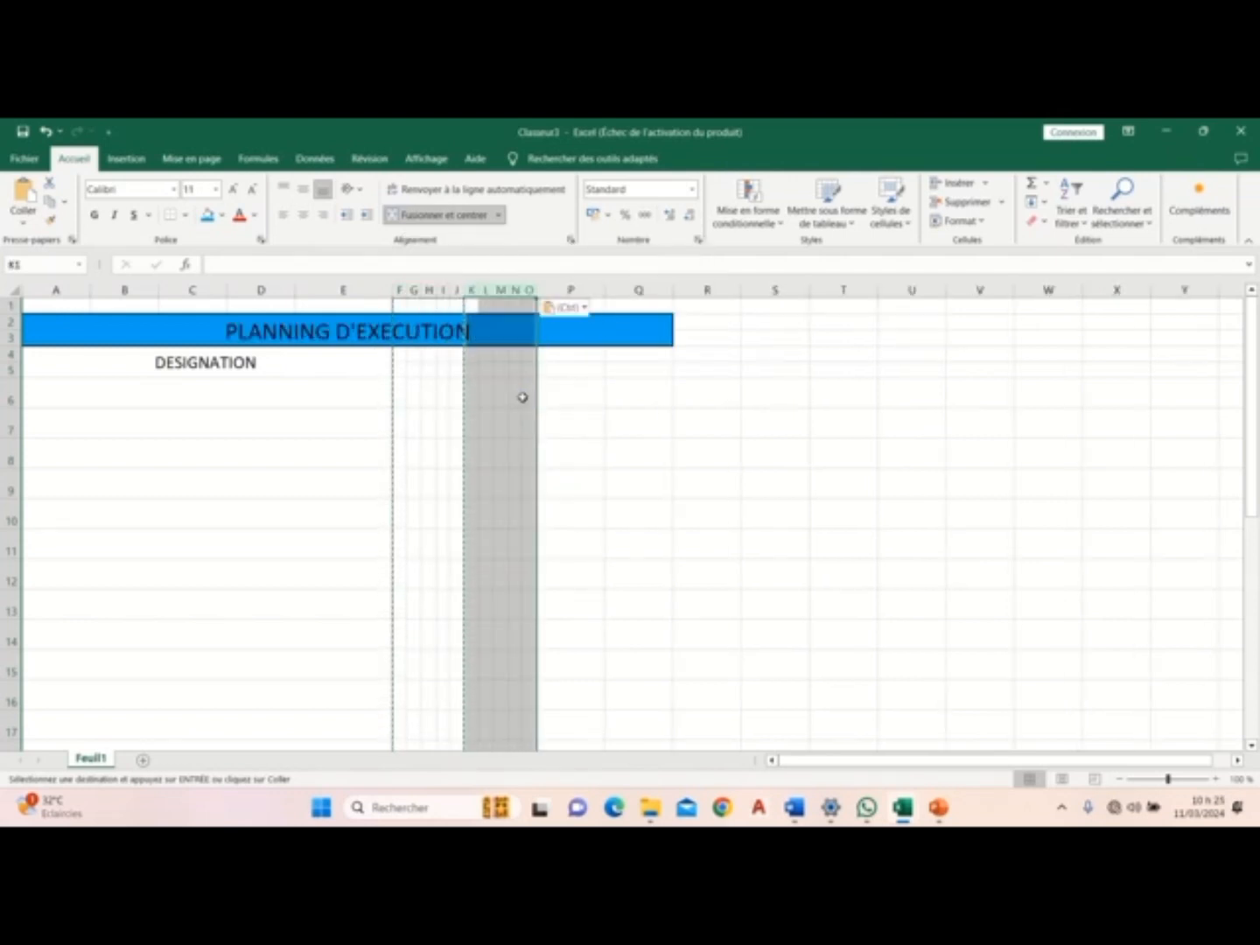
{"action": "left_click", "coordinate": [563, 289]}
{"action": "right_click", "coordinate": [563, 291]}
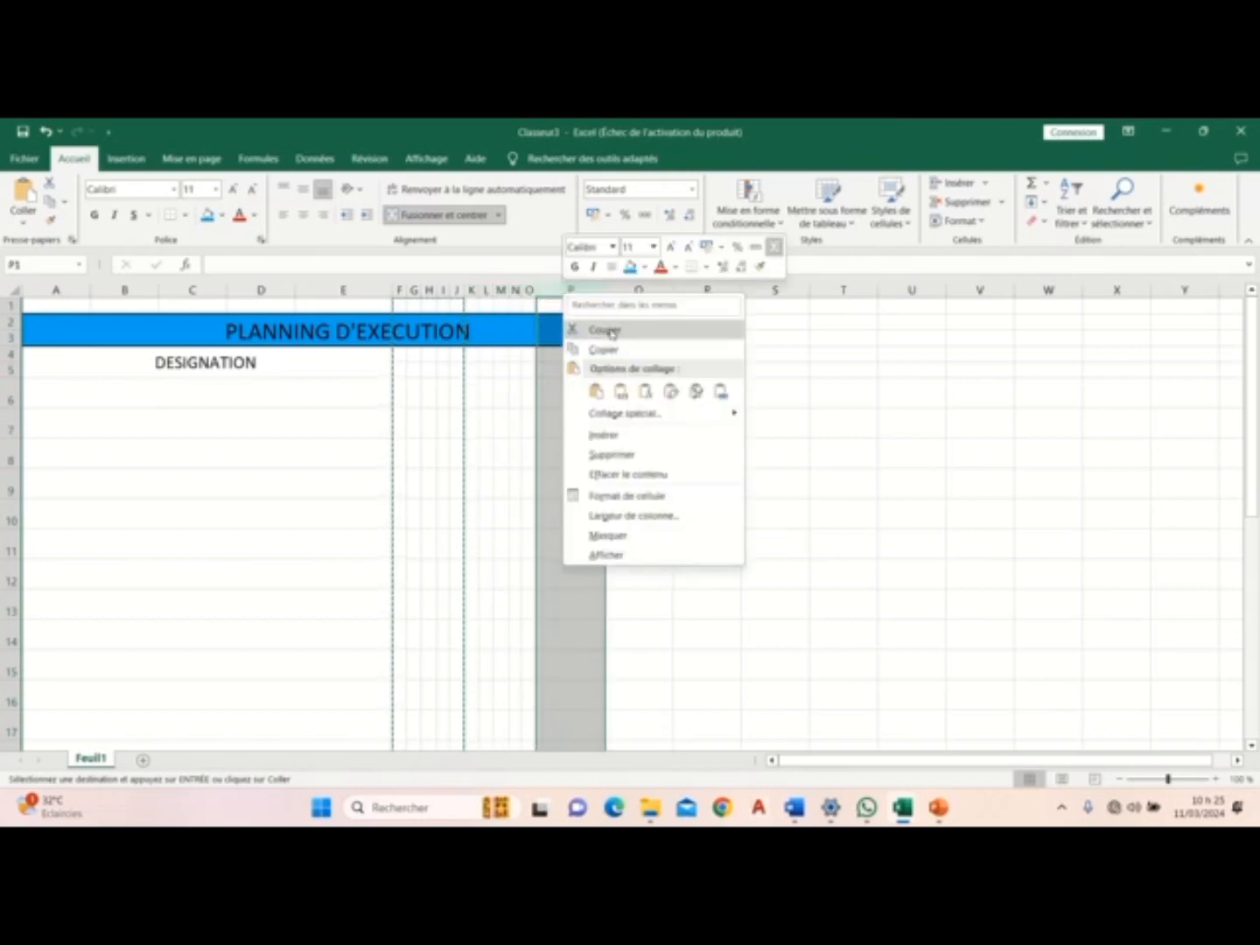
{"action": "left_click", "coordinate": [594, 394]}
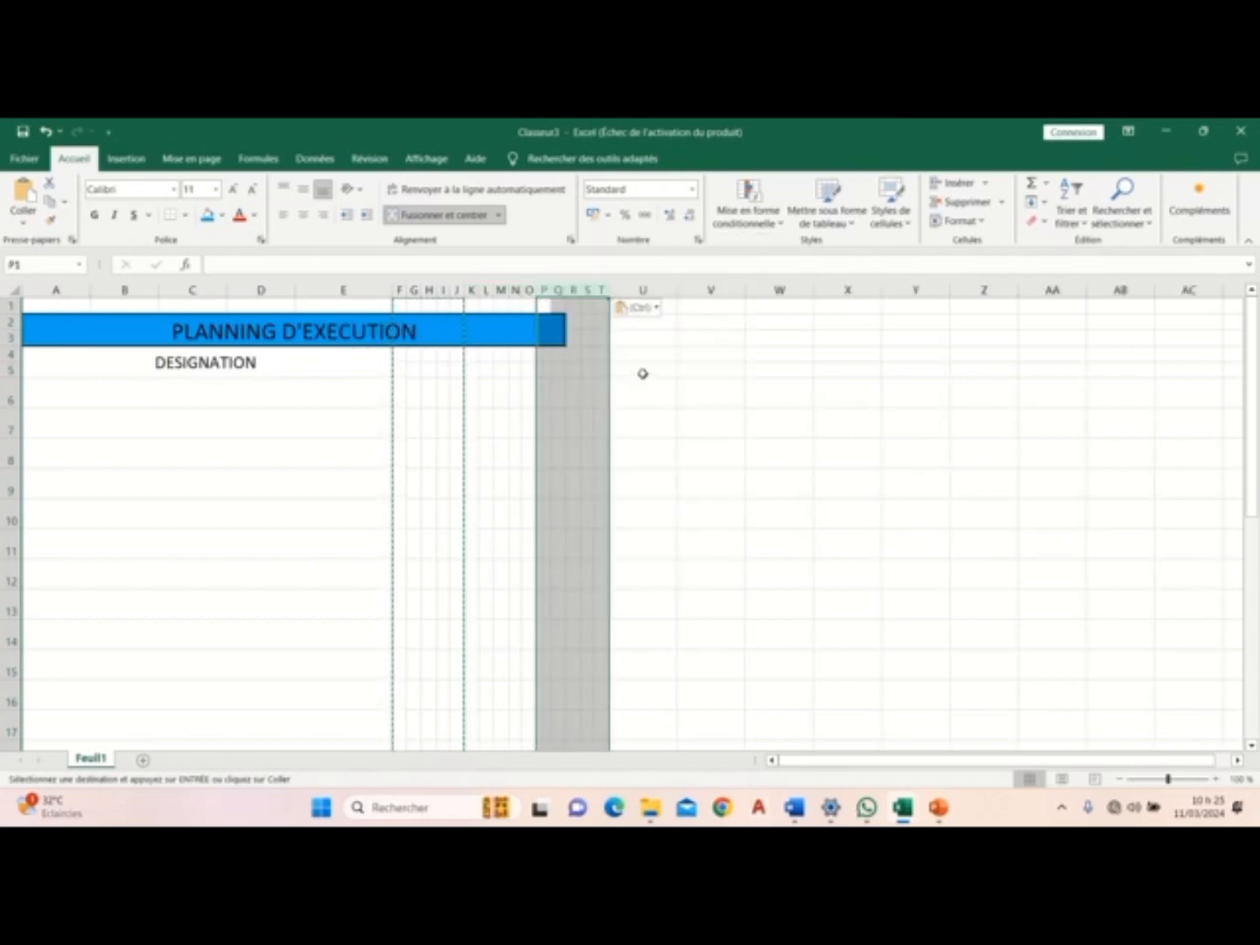
{"action": "left_click_drag", "start_coordinate": [864, 762], "coordinate": [863, 763]}
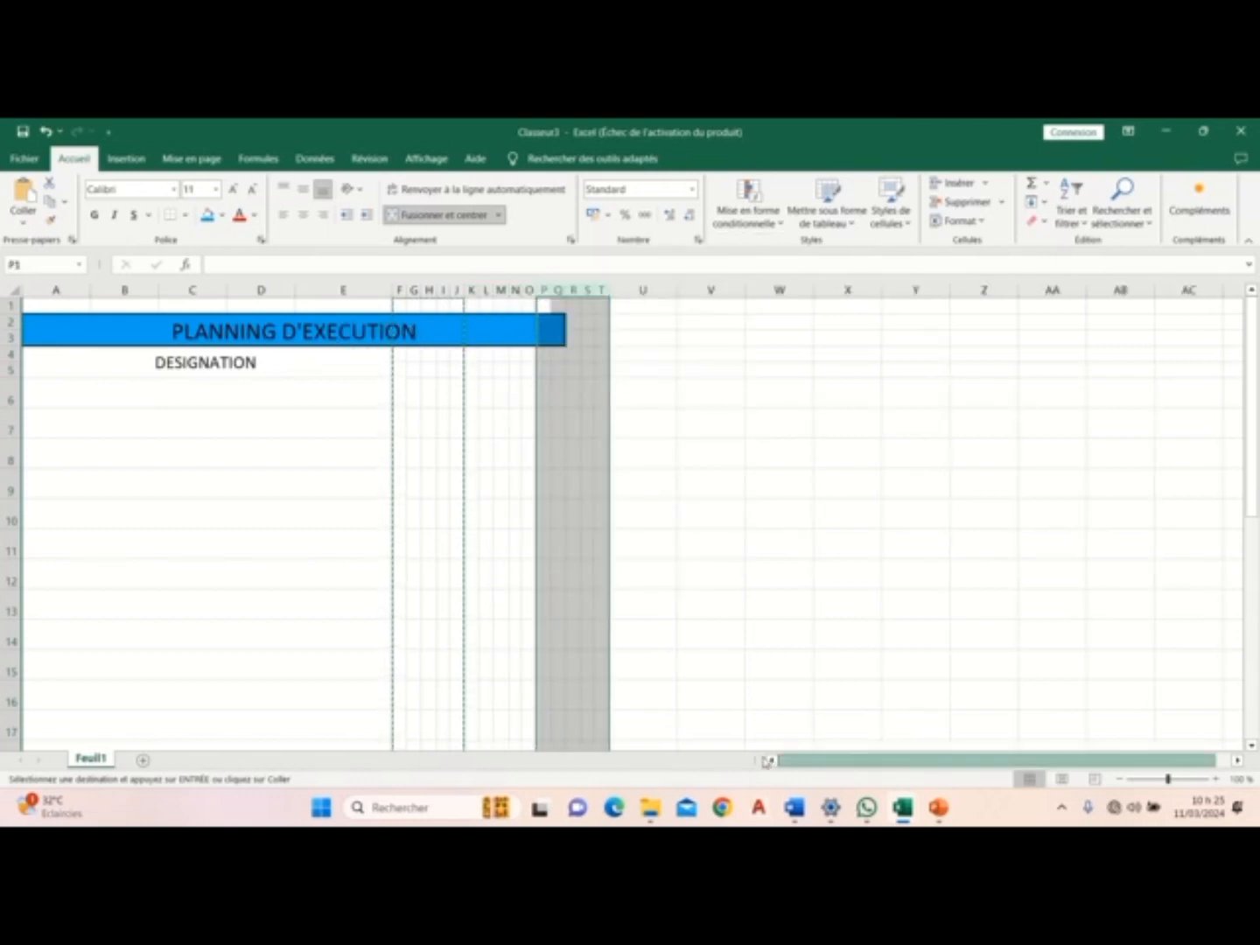
{"action": "left_click", "coordinate": [652, 569]}
{"action": "left_click", "coordinate": [504, 542]}
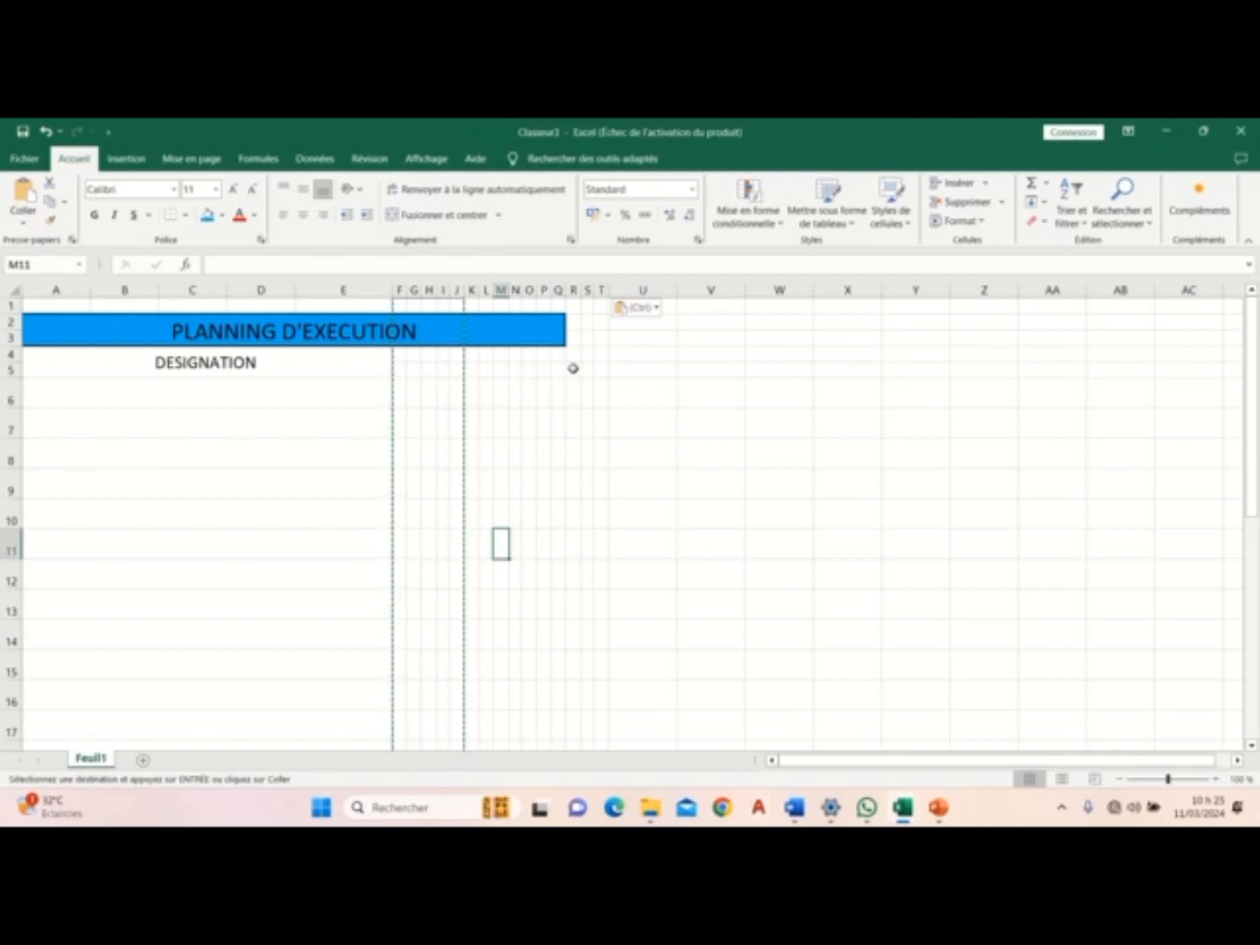
{"action": "left_click", "coordinate": [554, 336]}
{"action": "left_click", "coordinate": [628, 446]}
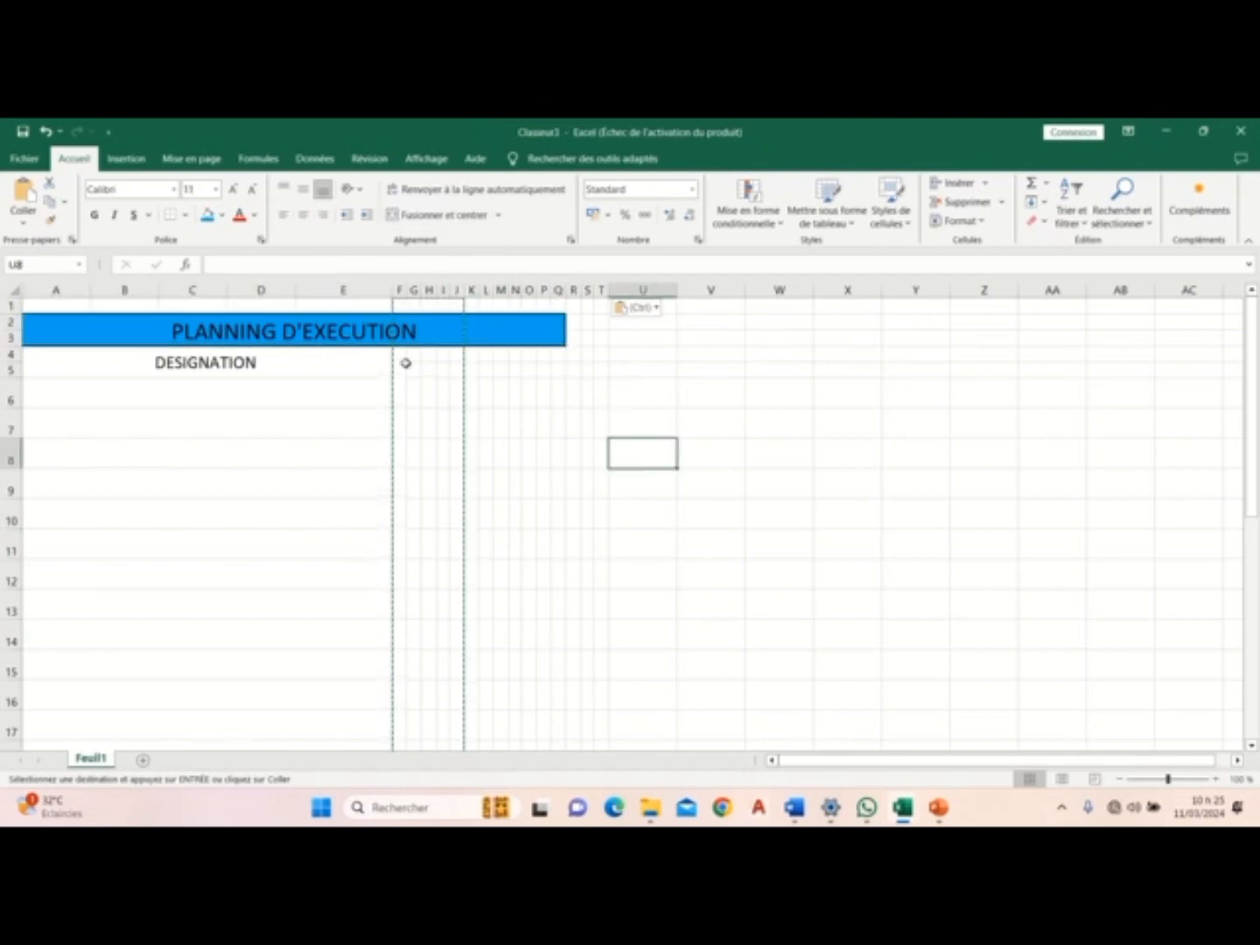
Step: Copy the narrow columns F to T and paste them at column U
{"action": "left_click_drag", "start_coordinate": [400, 289], "coordinate": [599, 296]}
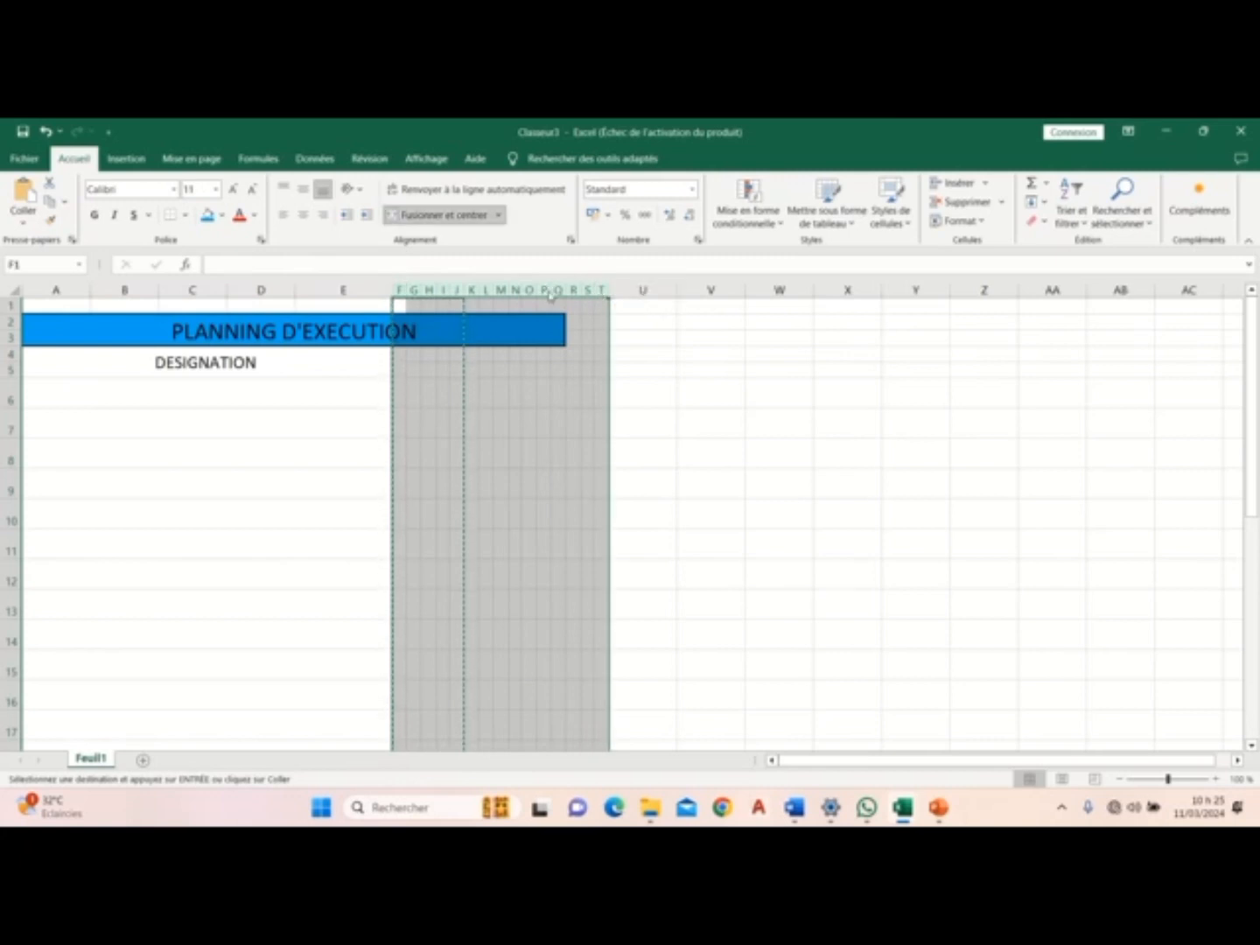
{"action": "right_click", "coordinate": [550, 294]}
{"action": "left_click", "coordinate": [621, 351]}
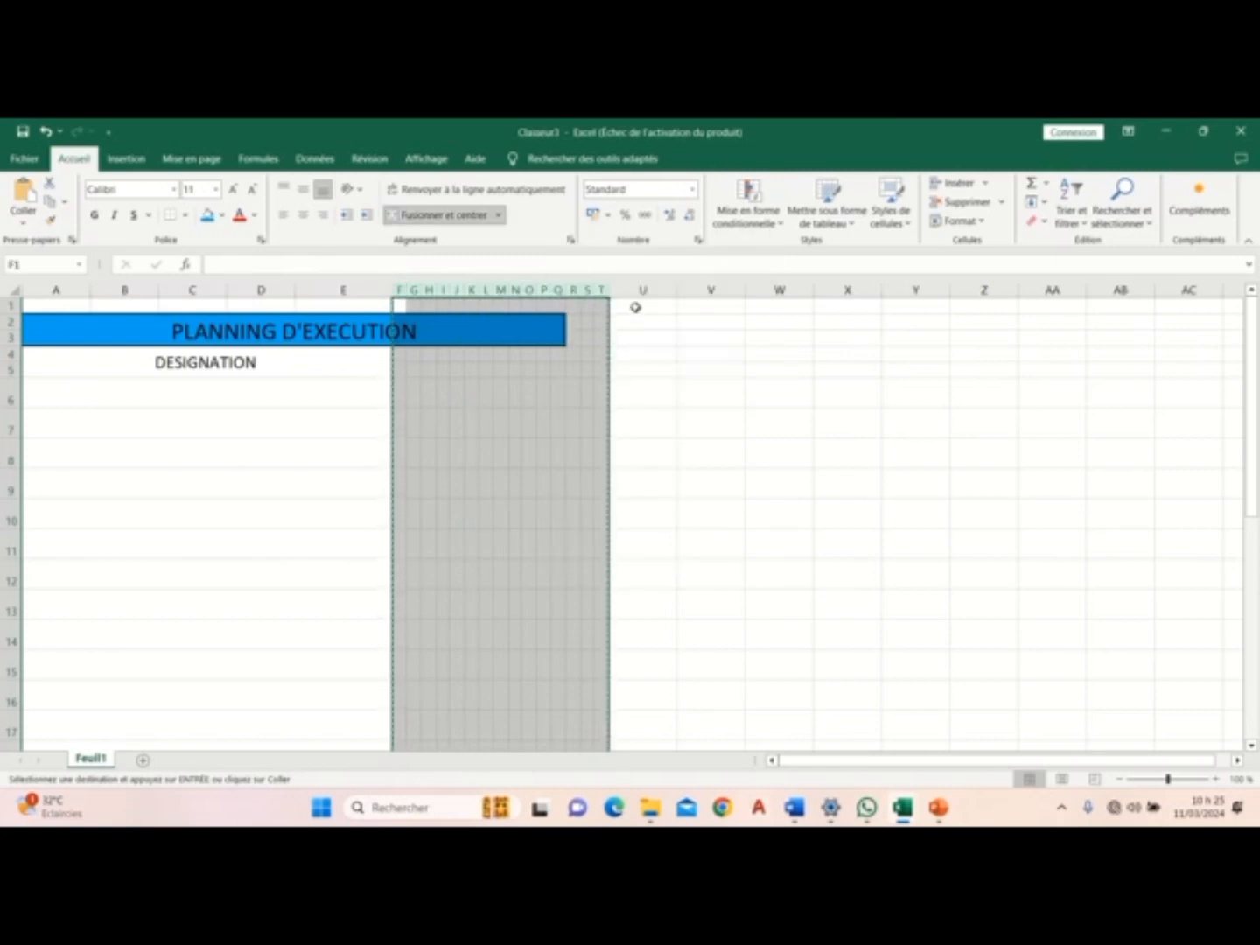
{"action": "left_click", "coordinate": [641, 289]}
{"action": "right_click", "coordinate": [641, 289]}
{"action": "left_click", "coordinate": [667, 391]}
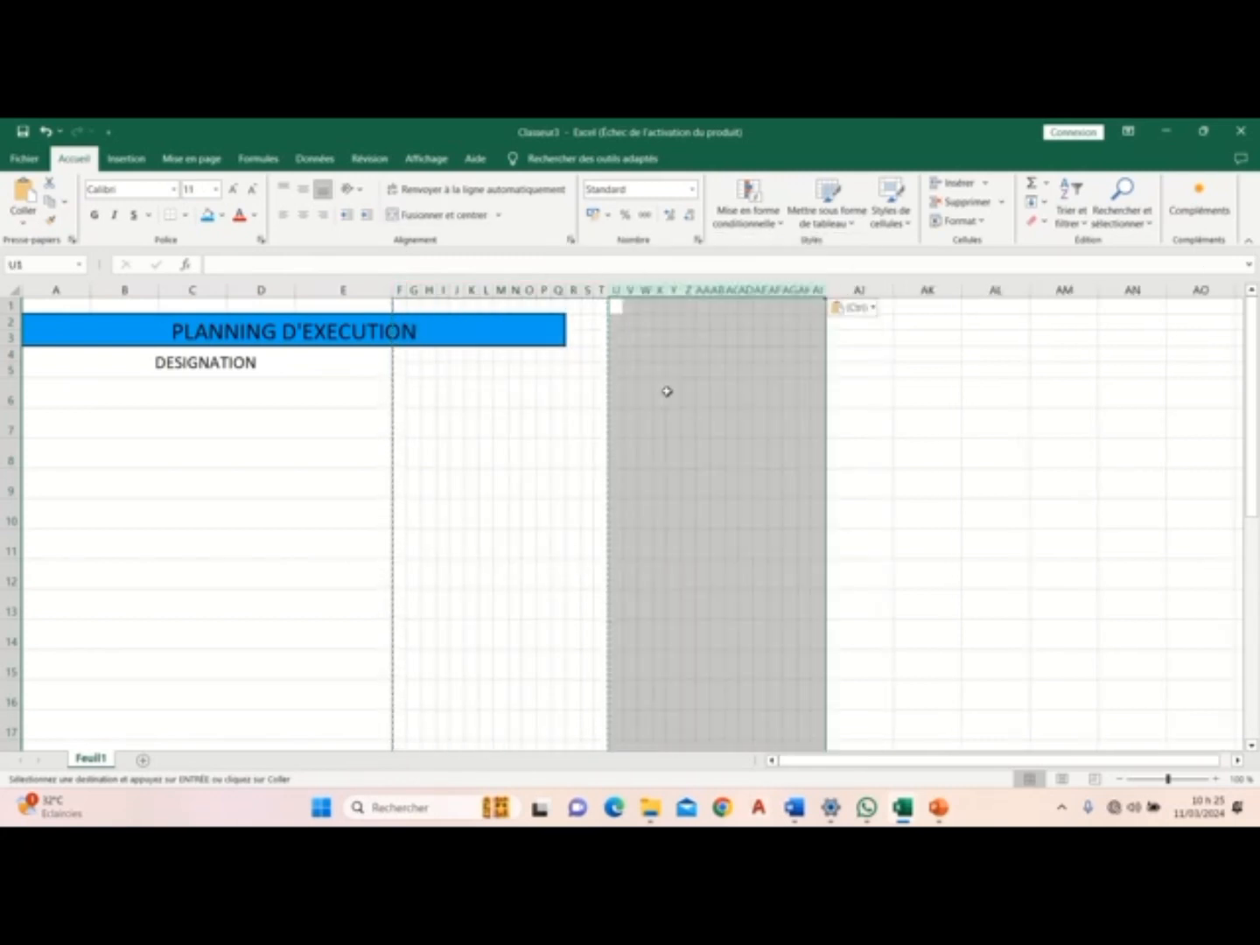
Step: Paste the copied narrow columns again at AJ and AY, extending the grid to column BM, and clear the copy selection
{"action": "left_click", "coordinate": [870, 374]}
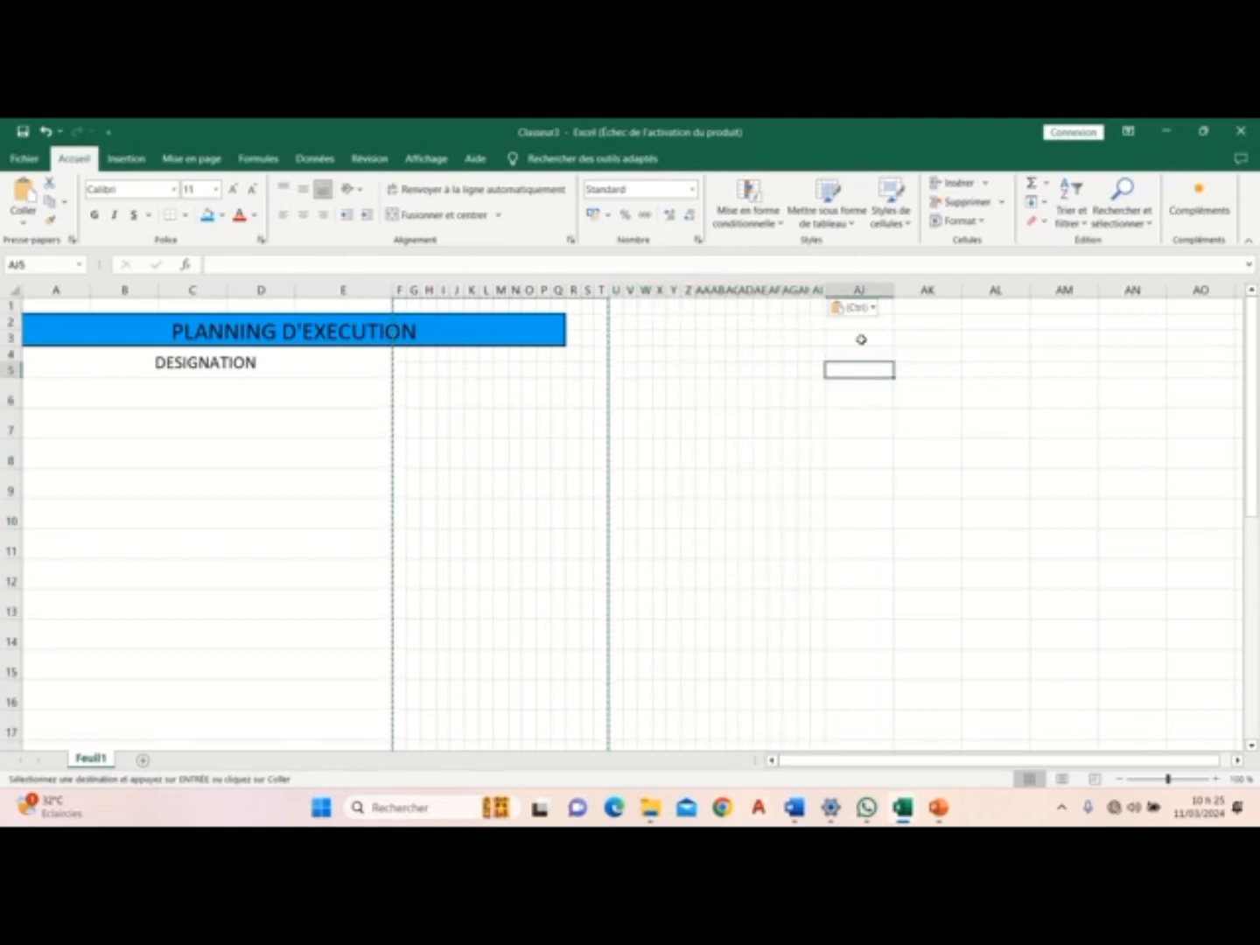
{"action": "right_click", "coordinate": [878, 296]}
{"action": "left_click", "coordinate": [913, 392]}
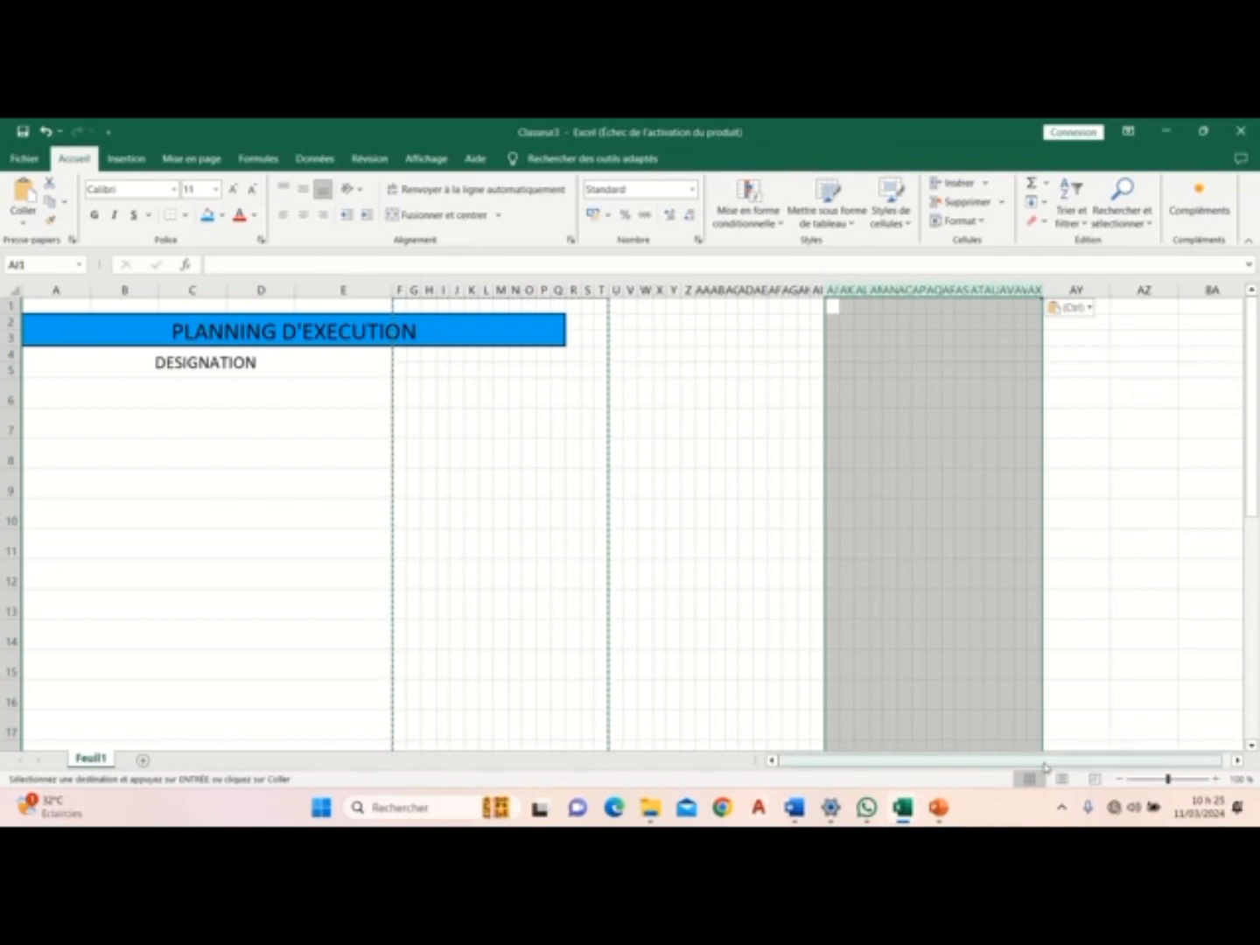
{"action": "scroll", "coordinate": [1007, 761], "scroll_direction": "right", "scroll_amount": 1}
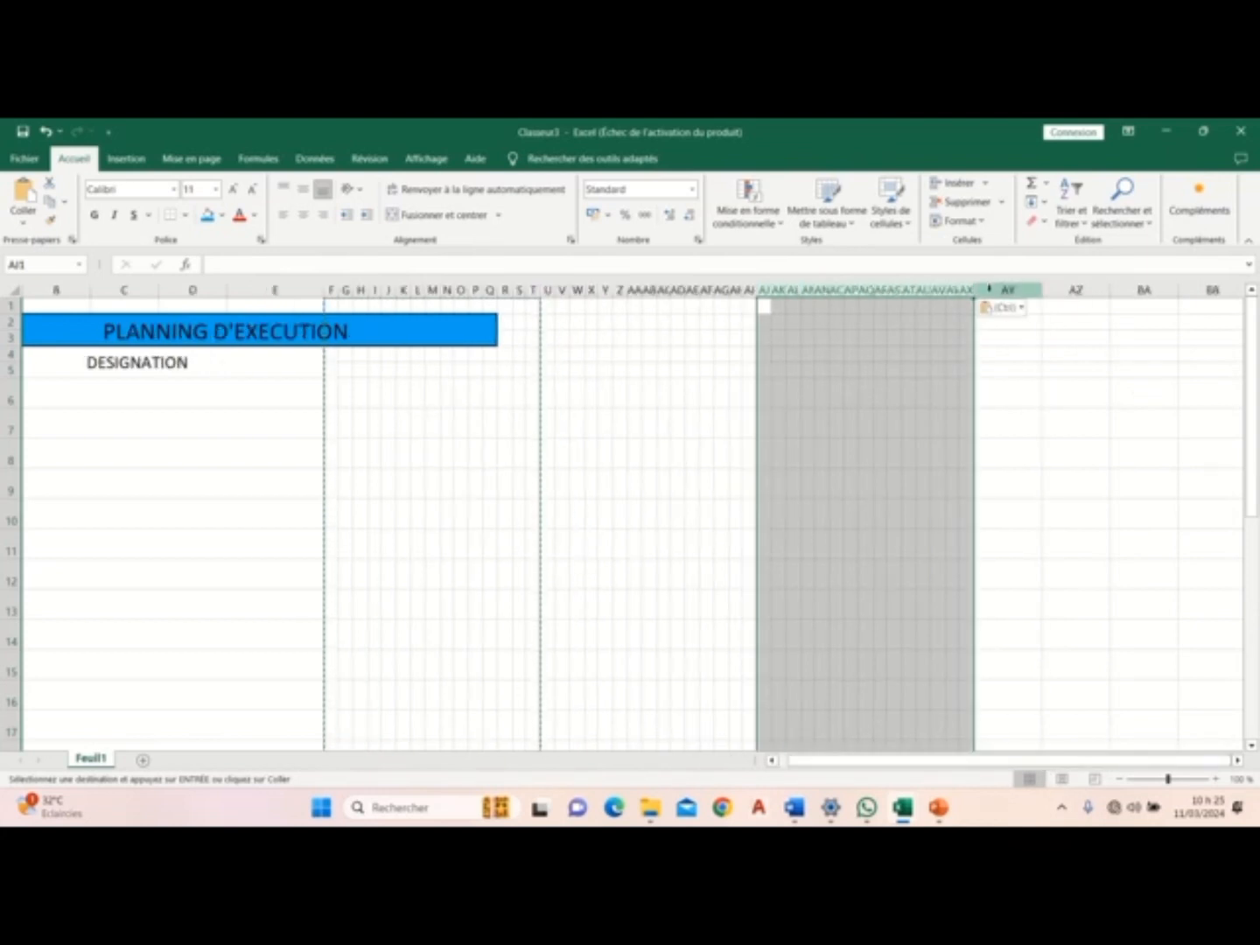
{"action": "right_click", "coordinate": [989, 289]}
{"action": "left_click", "coordinate": [1037, 383]}
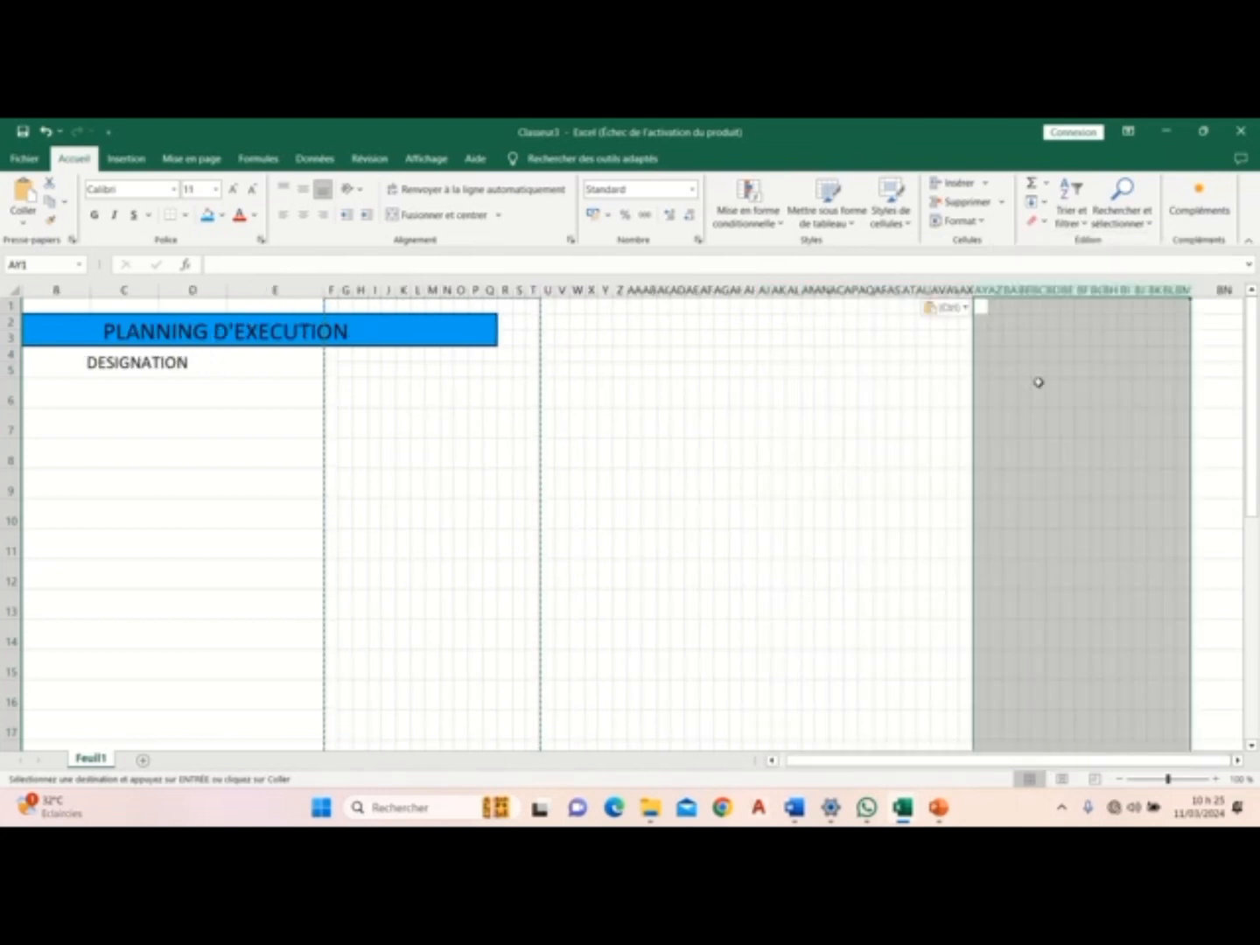
{"action": "left_click_drag", "start_coordinate": [1128, 766], "coordinate": [1210, 765]}
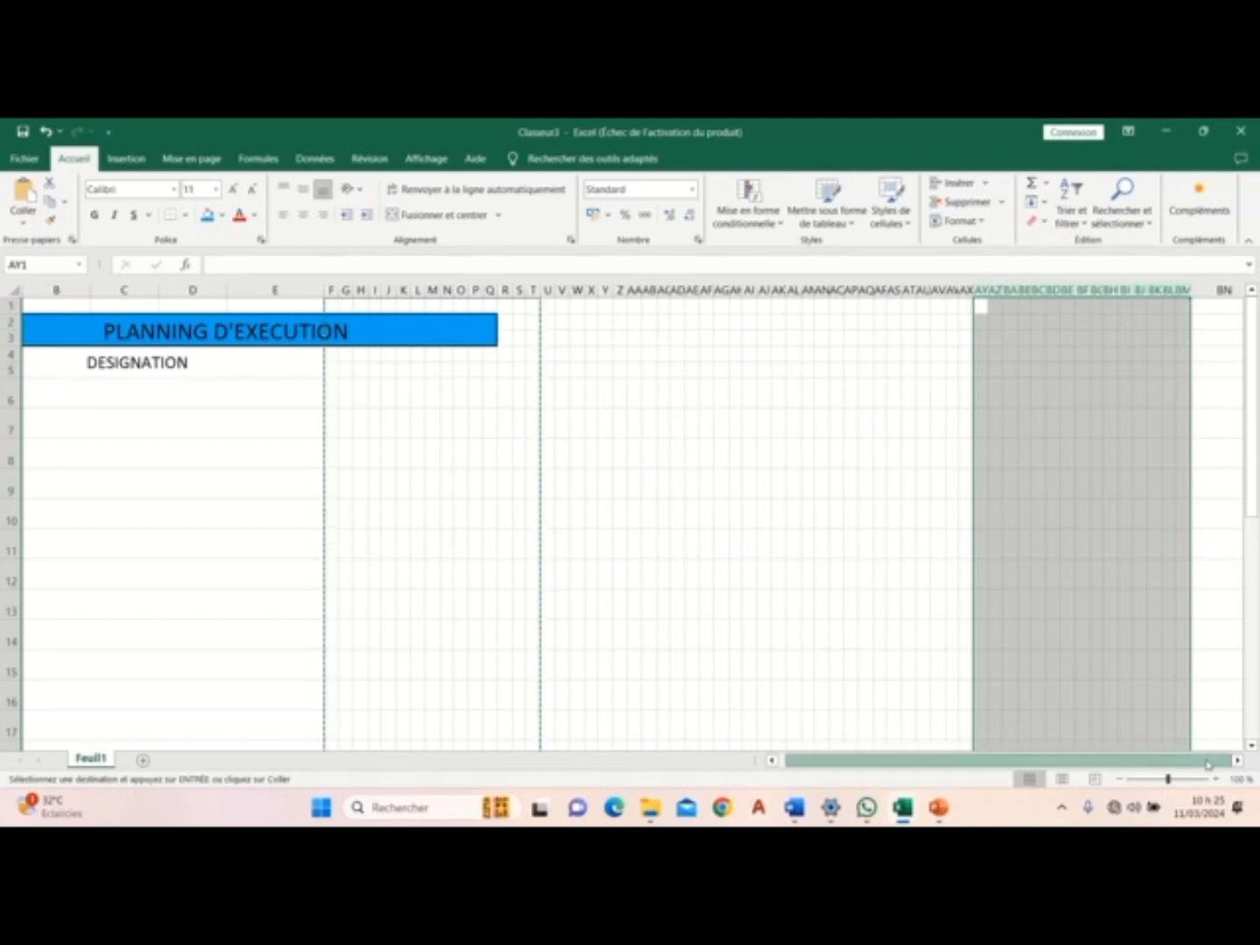
{"action": "left_click", "coordinate": [856, 390]}
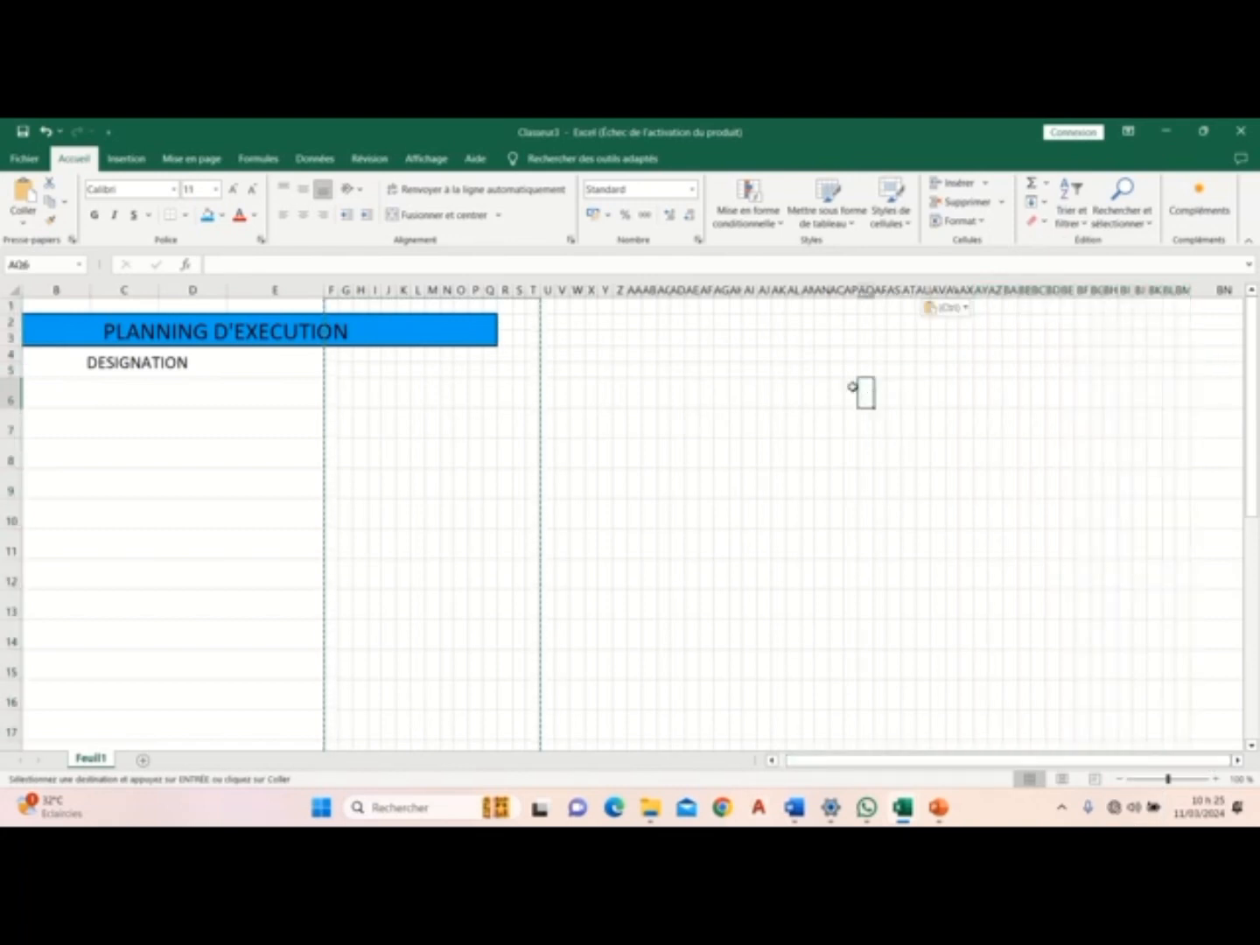
{"action": "left_click", "coordinate": [130, 527]}
{"action": "key", "text": "Escape"}
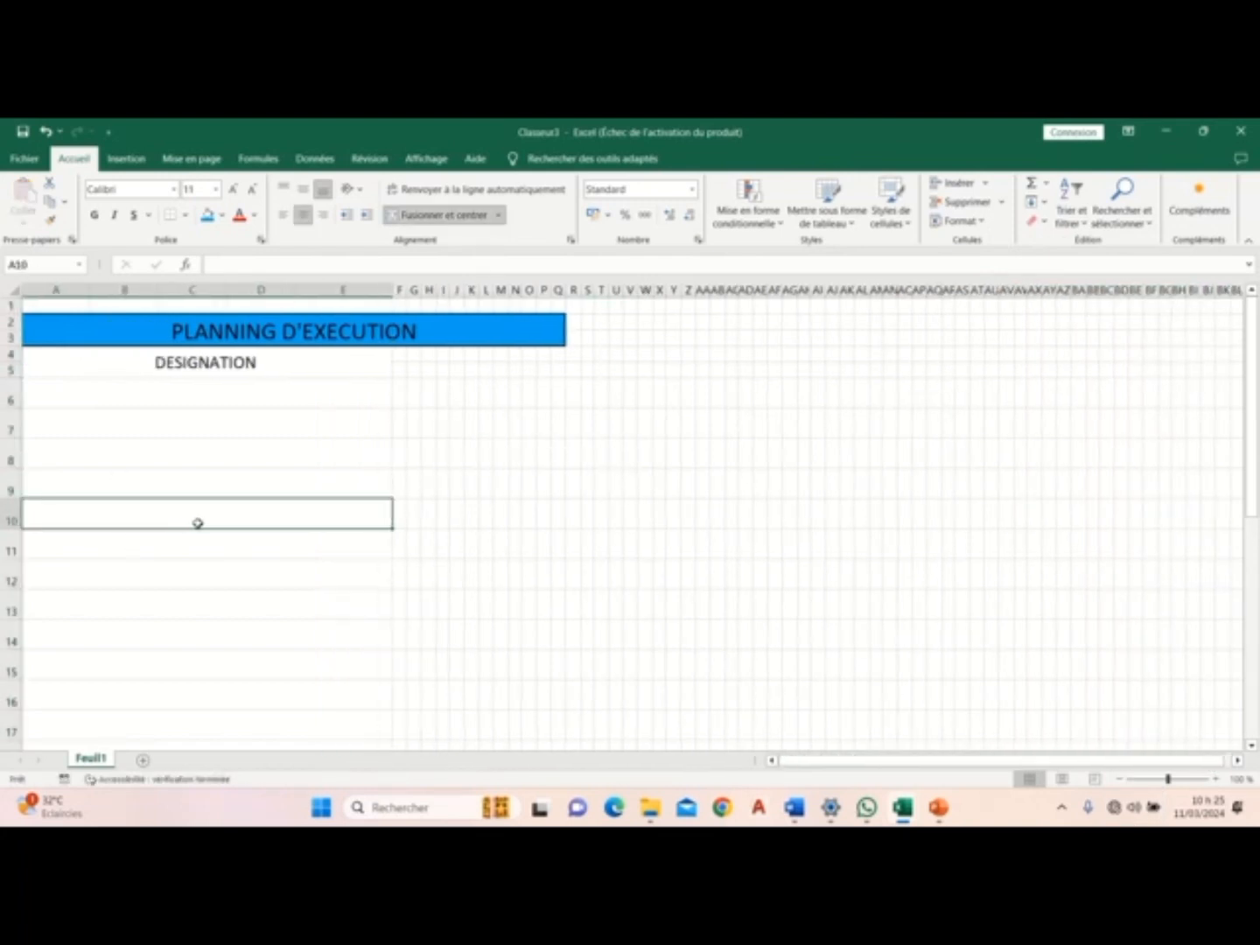
Step: Try unmerging the PLANNING D'EXECUTION title cell, and undo the unmerge
{"action": "left_click", "coordinate": [531, 333]}
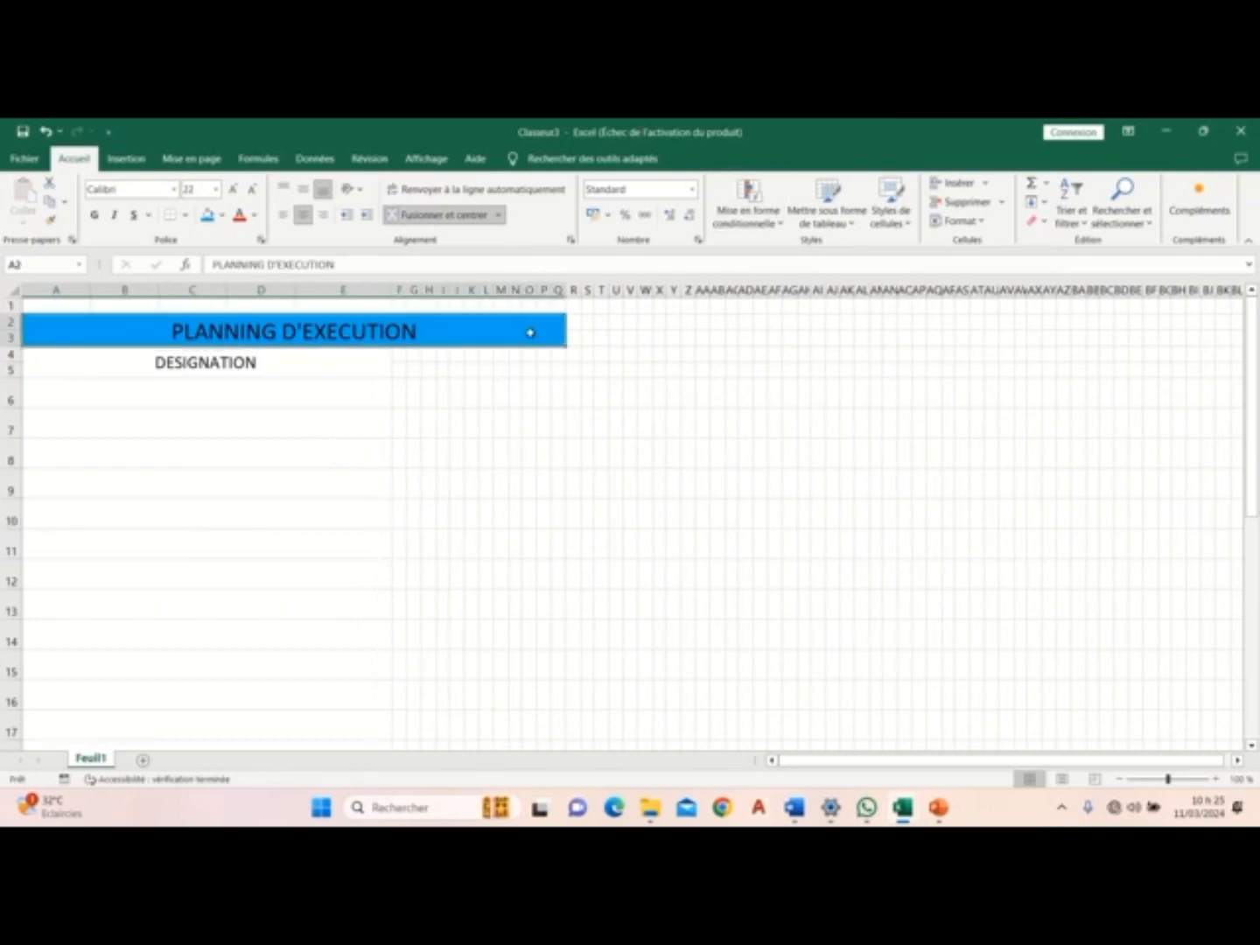
{"action": "left_click", "coordinate": [439, 221]}
{"action": "left_click", "coordinate": [673, 396]}
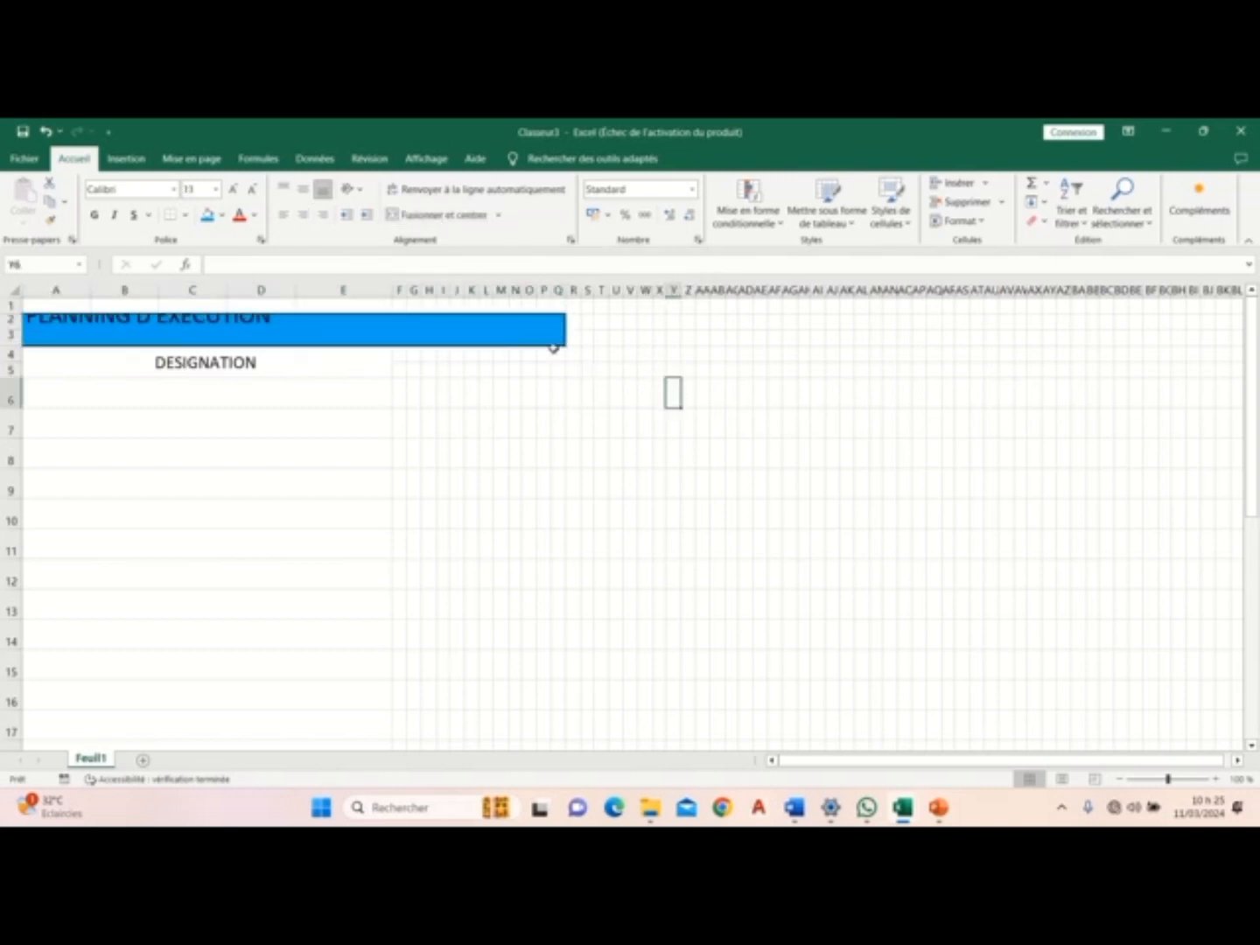
{"action": "left_click", "coordinate": [508, 336]}
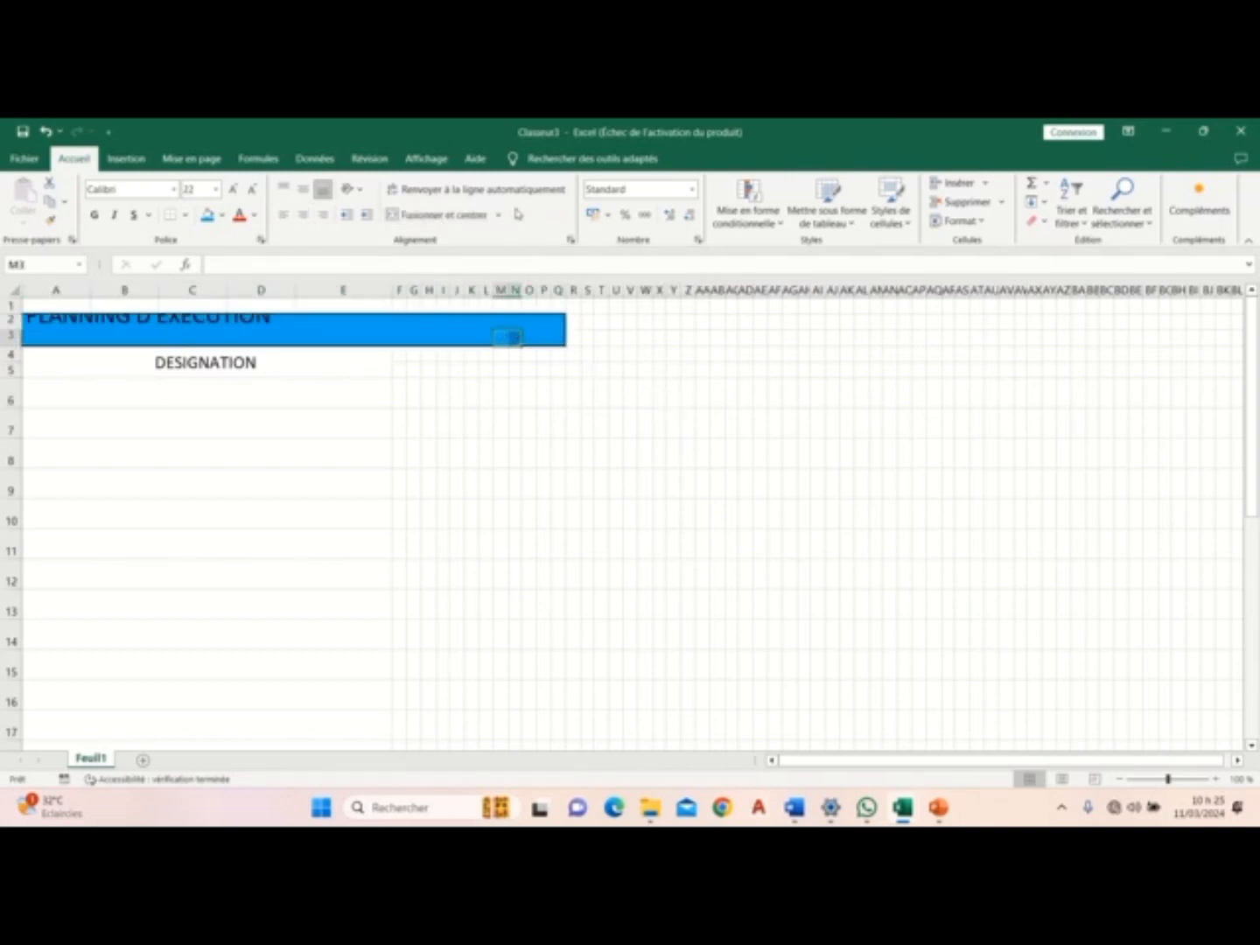
{"action": "left_click", "coordinate": [380, 326]}
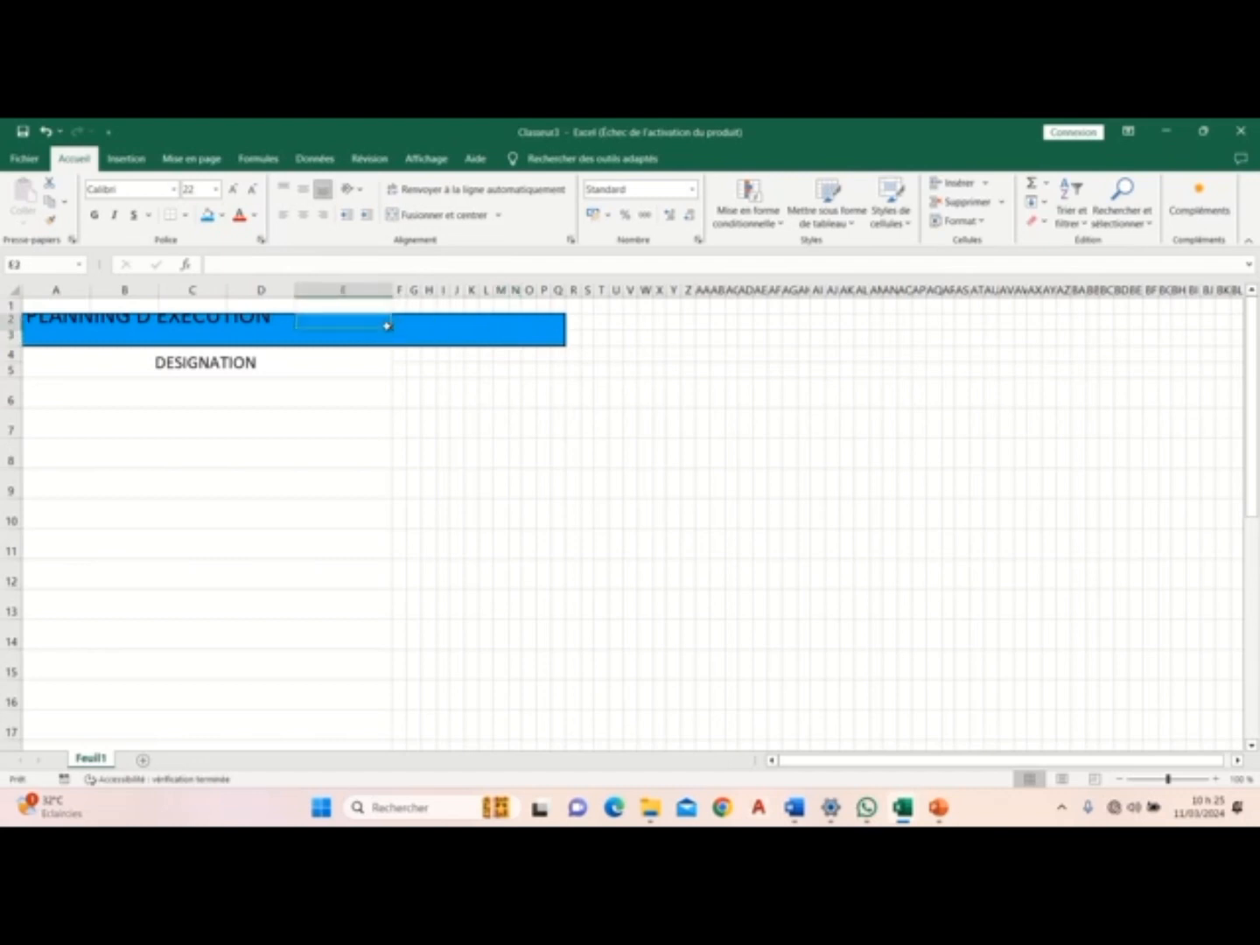
{"action": "key", "text": "ctrl+z"}
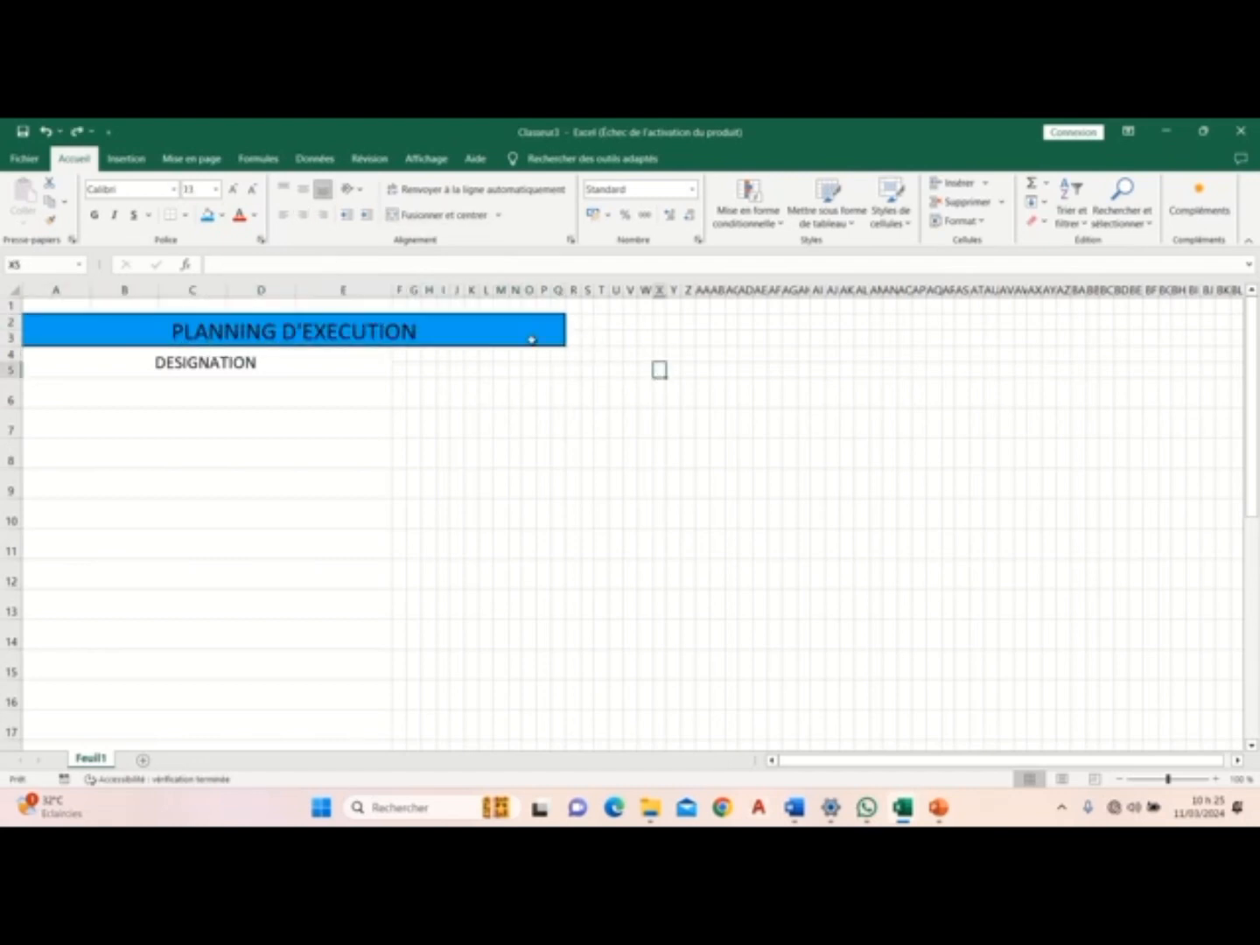
Step: Extend the merged and centred PLANNING D'EXECUTION title in rows 2 and 3 across columns A to BM
{"action": "mouse_move", "coordinate": [461, 331]}
{"action": "left_mouse_down"}
{"action": "mouse_move", "coordinate": [1164, 326]}
{"action": "mouse_move", "coordinate": [993, 332]}
{"action": "mouse_move", "coordinate": [1120, 327]}
{"action": "left_mouse_up"}
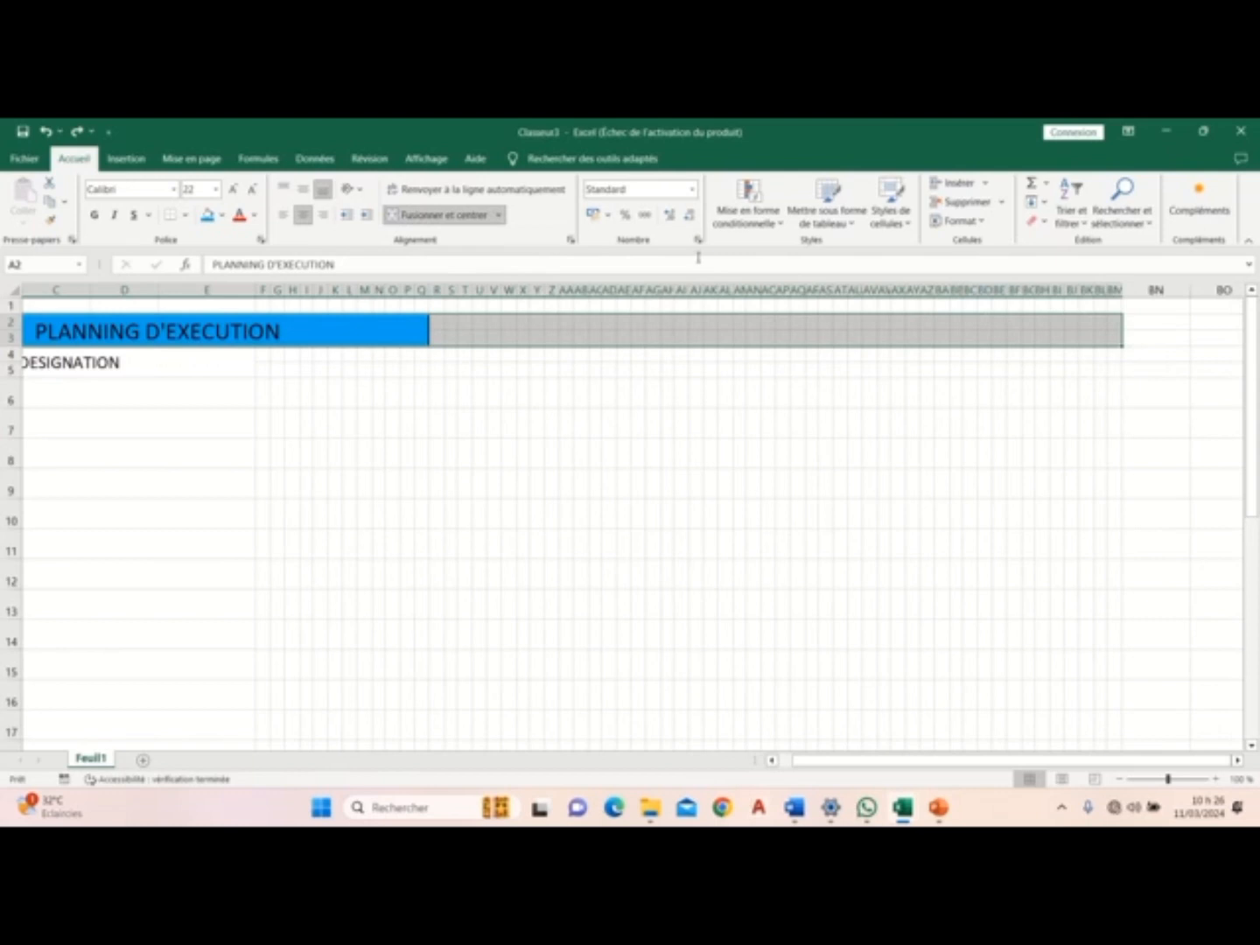
{"action": "left_click", "coordinate": [437, 217]}
{"action": "left_click", "coordinate": [440, 217]}
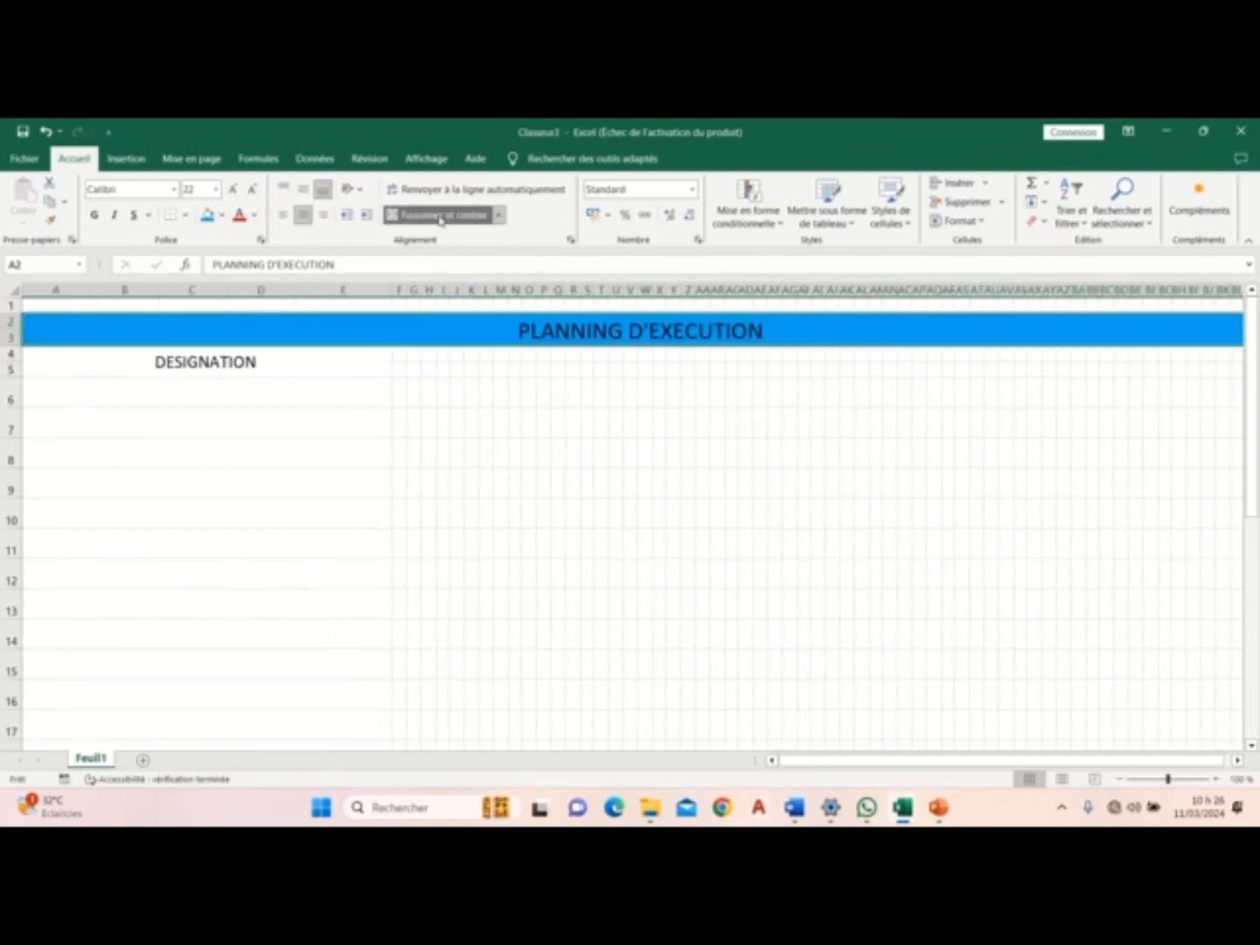
{"action": "left_click", "coordinate": [863, 660]}
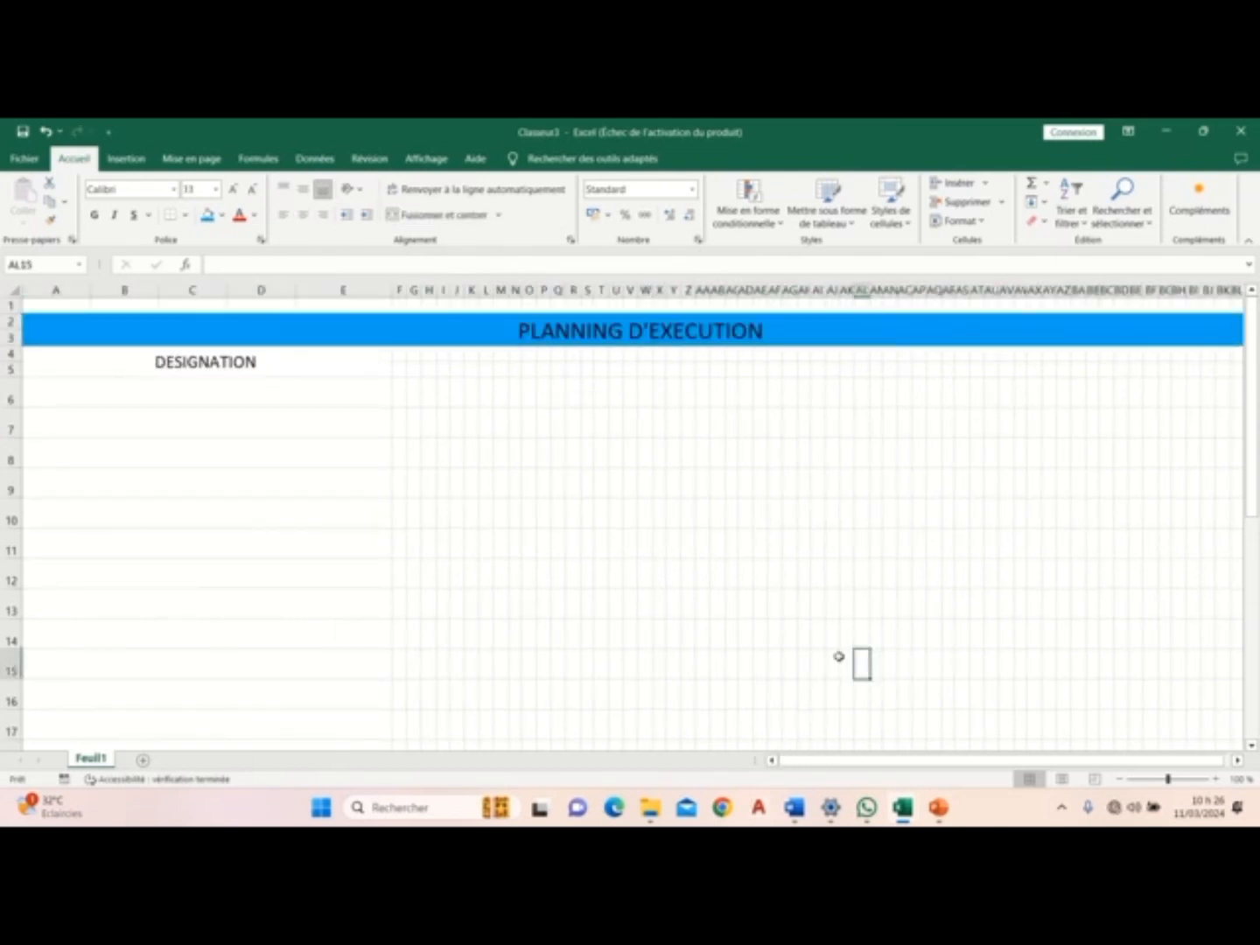
Step: Apply thick outside borders to the widened PLANNING D'EXECUTION title bar
{"action": "left_click", "coordinate": [469, 339]}
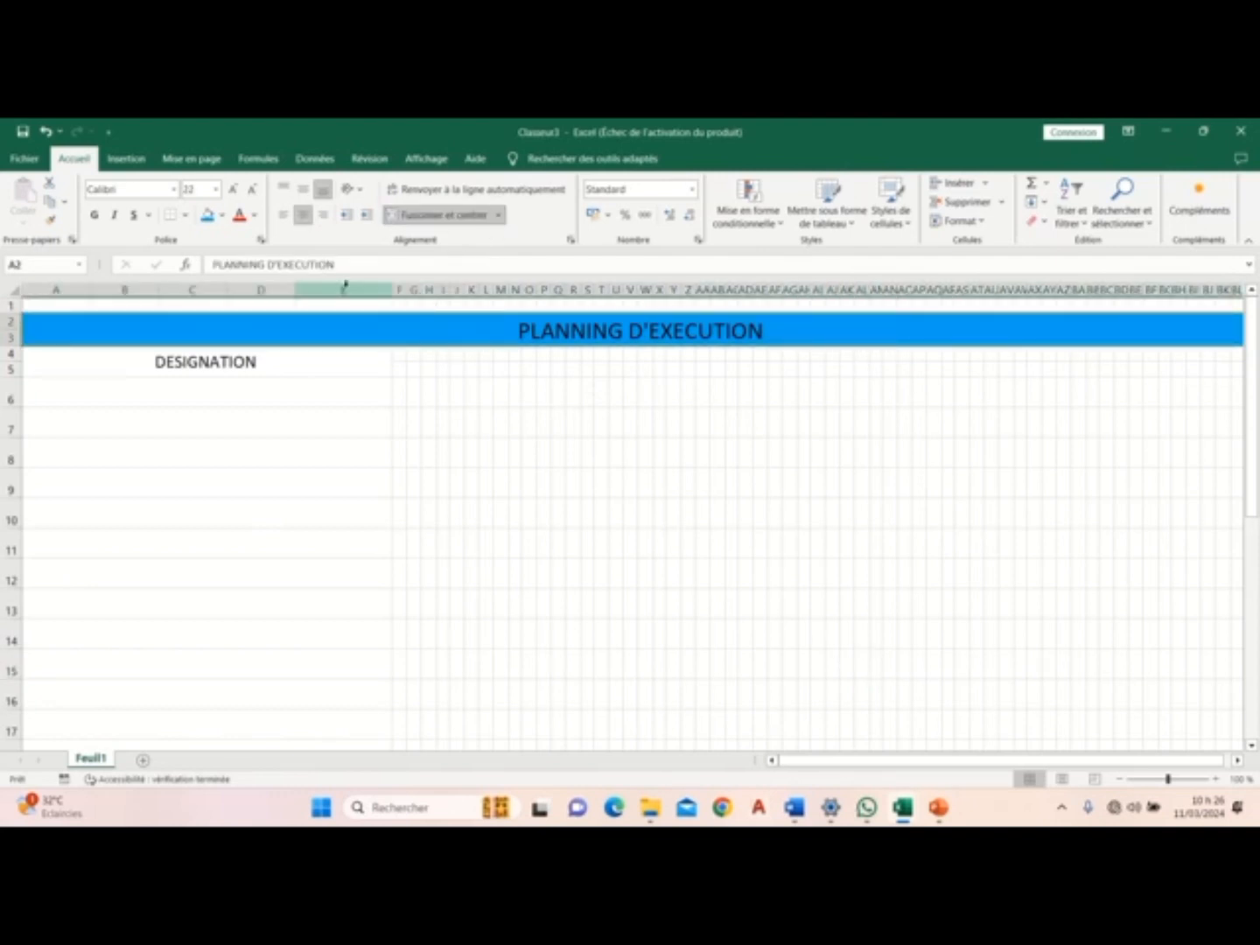
{"action": "left_click", "coordinate": [185, 214]}
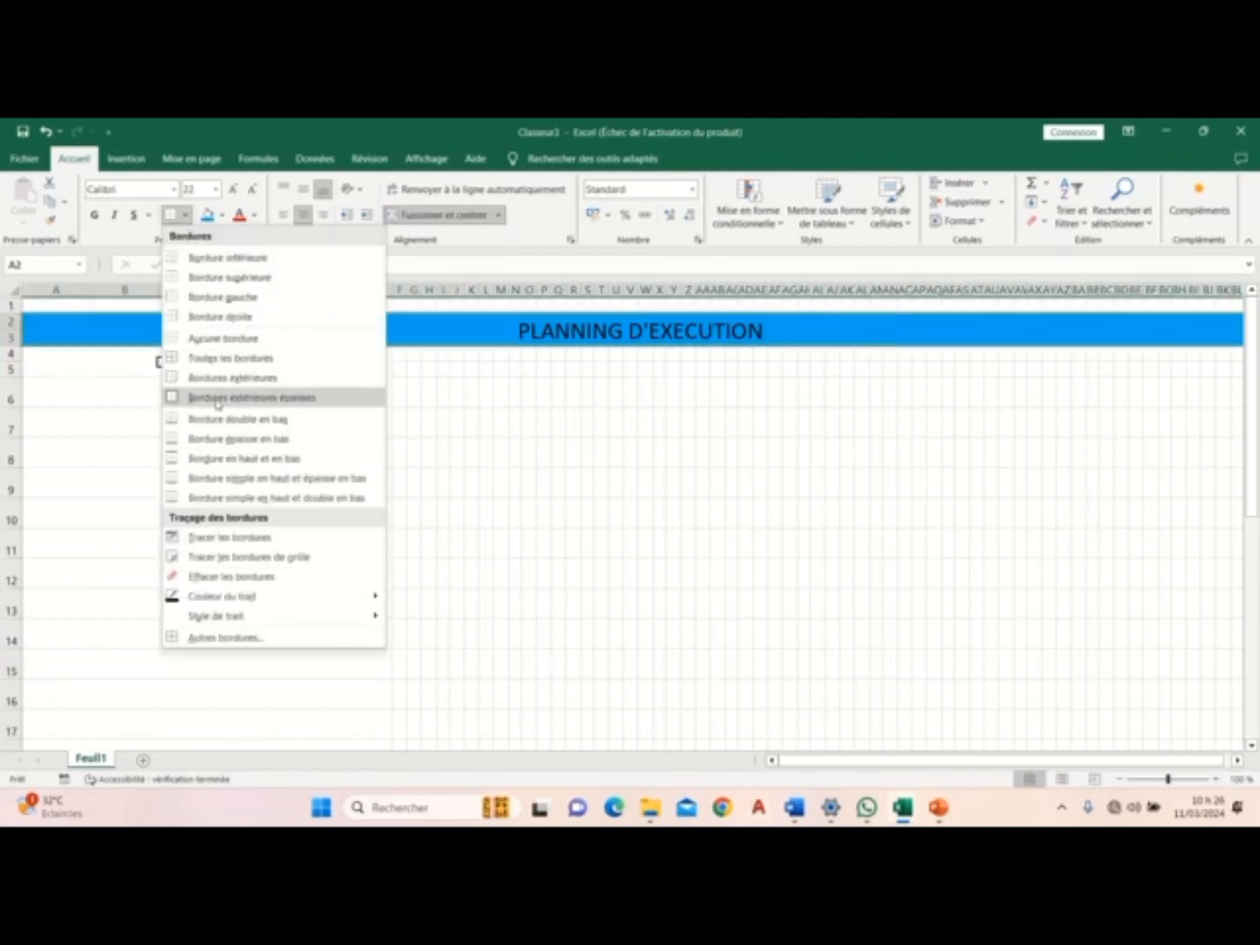